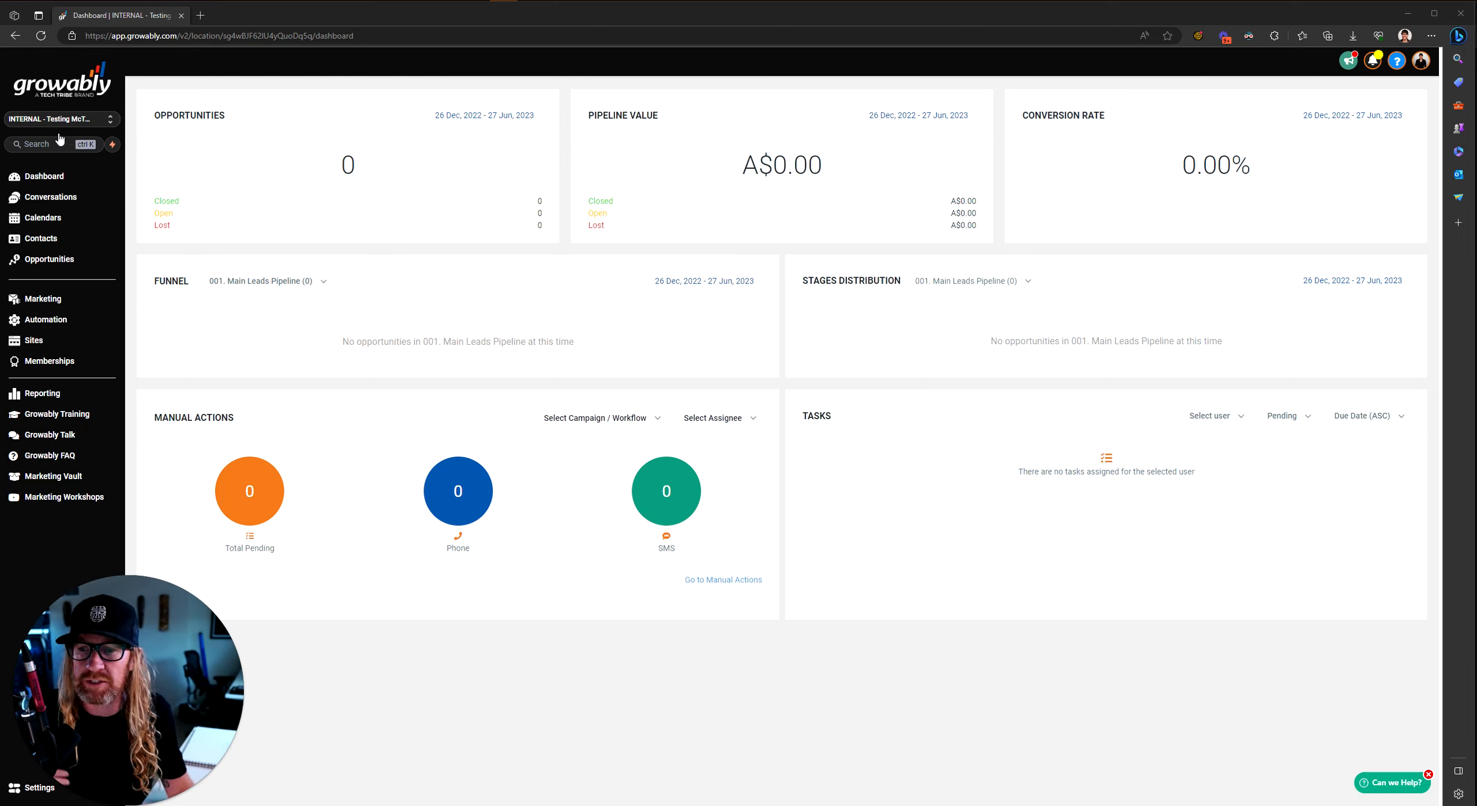
Step: Check the built forms under Sites > Forms, then start a new workflow from Automation > Workflows
click(42, 298)
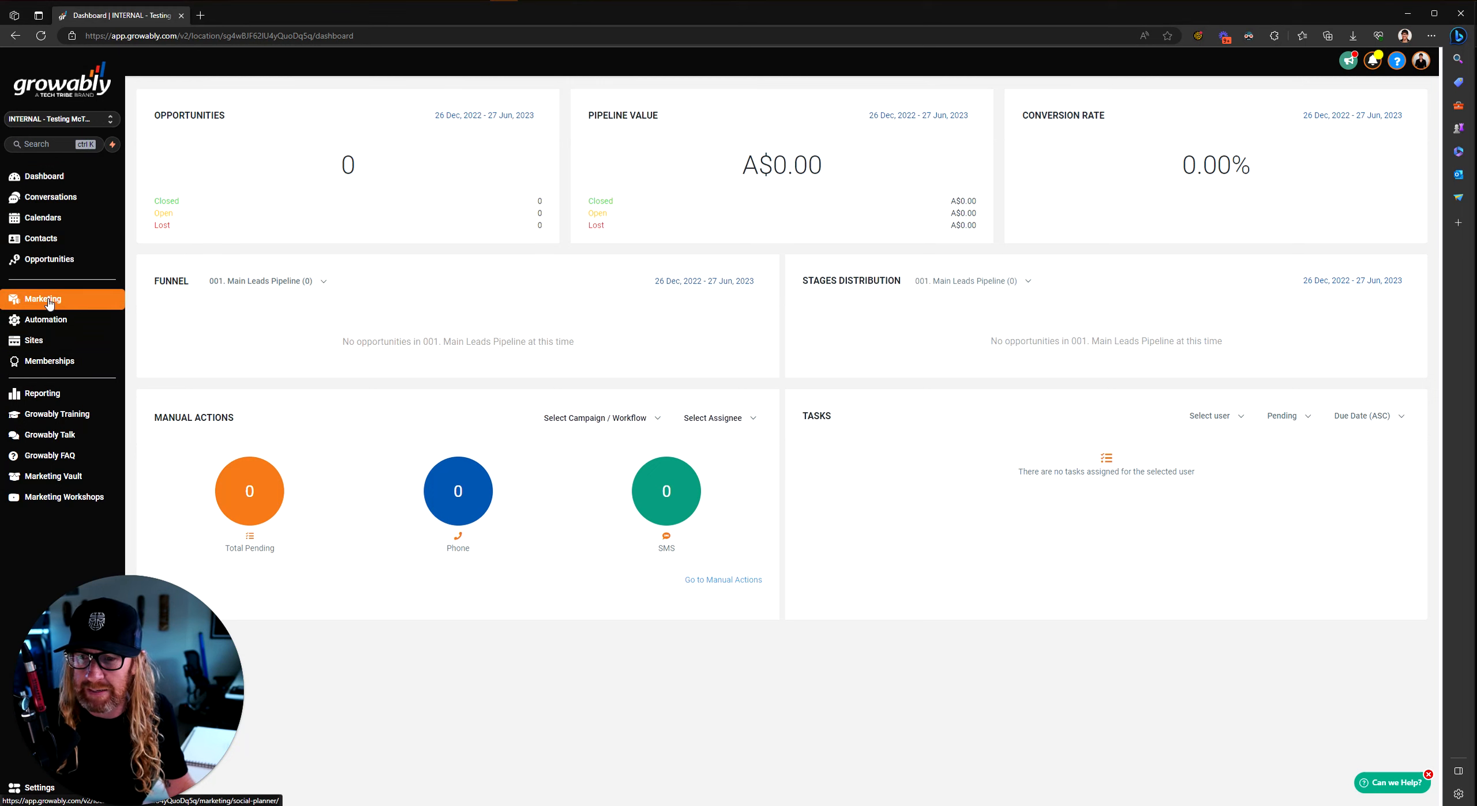
click(36, 341)
mouse_move(442, 95)
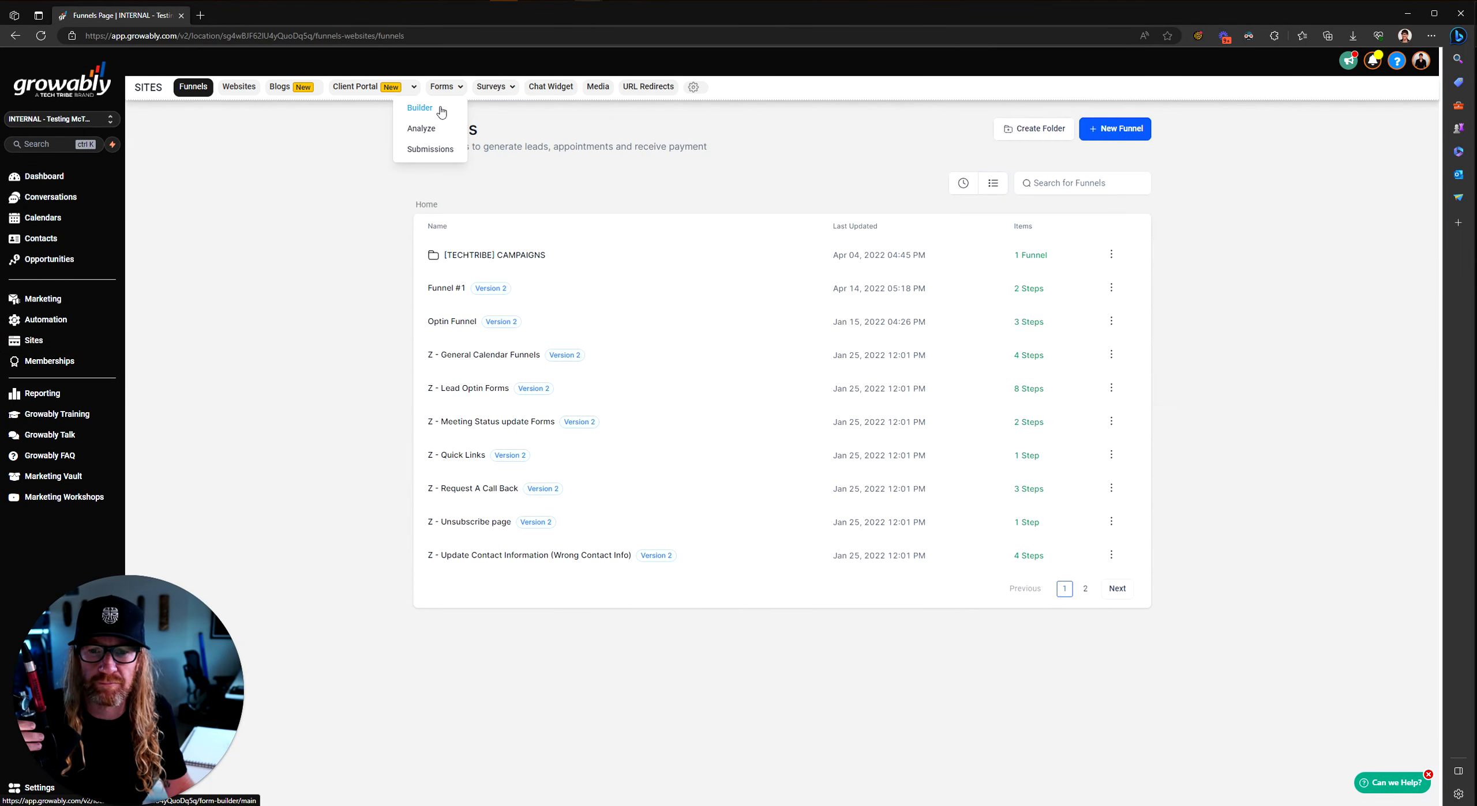
click(441, 109)
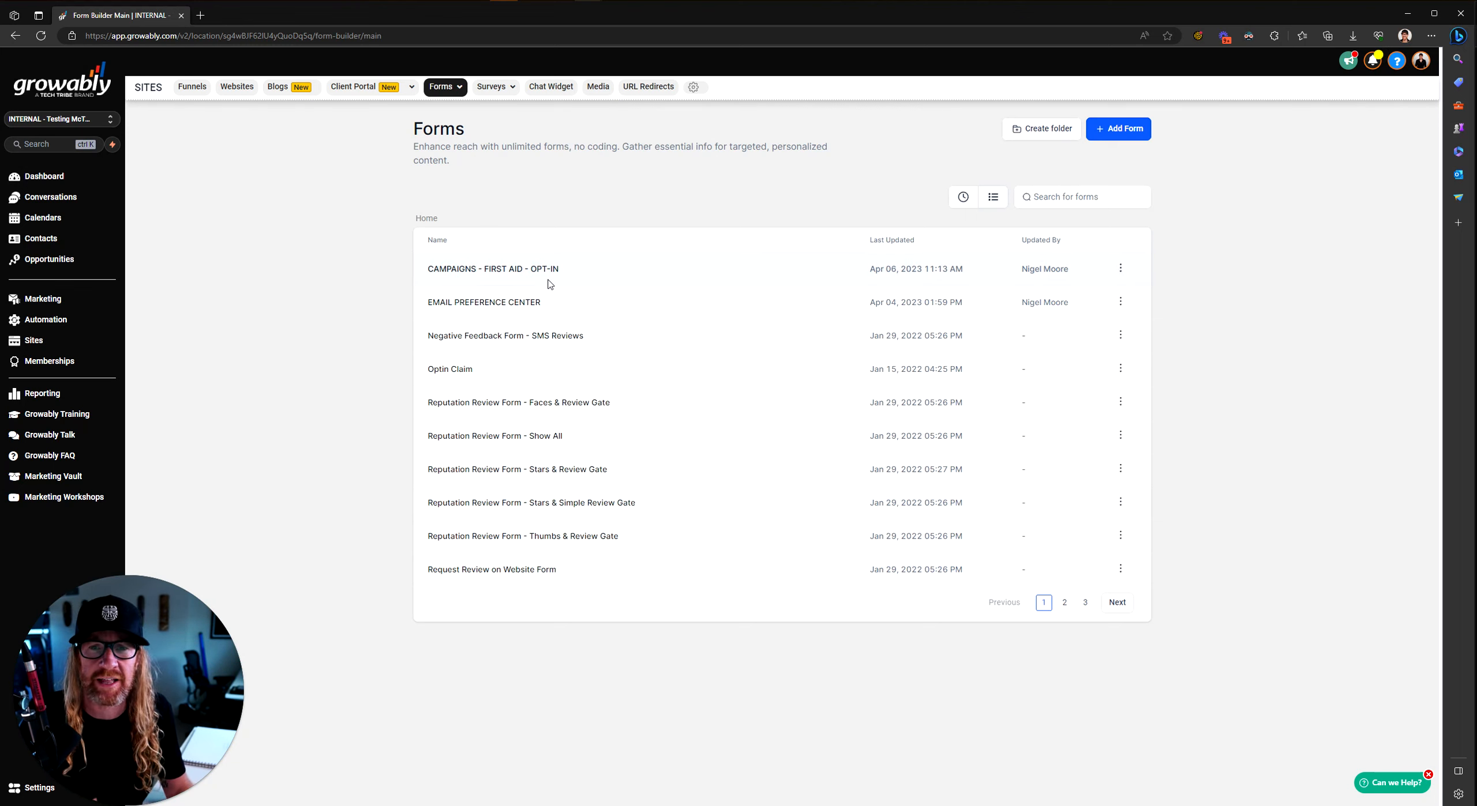
click(47, 322)
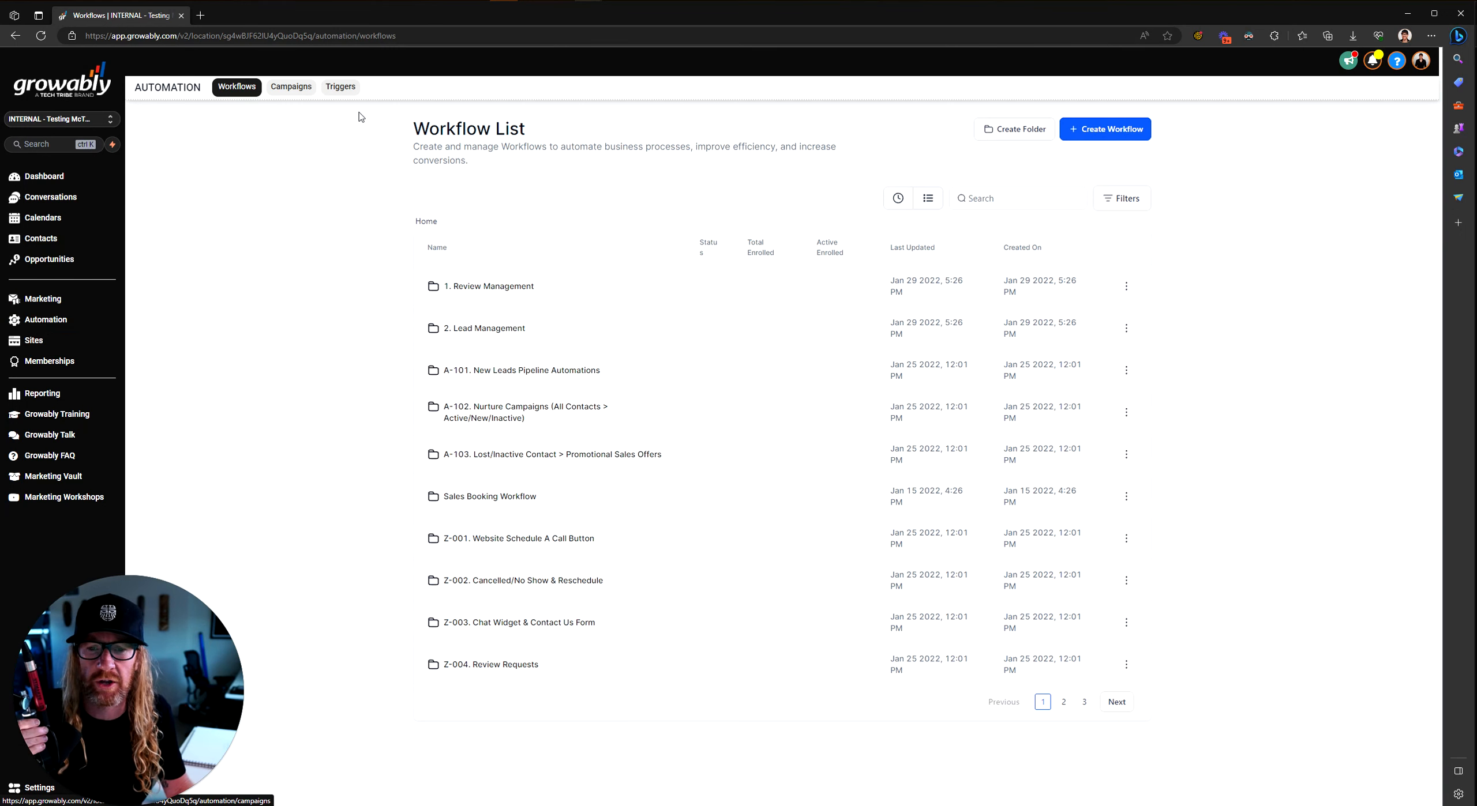
click(1117, 130)
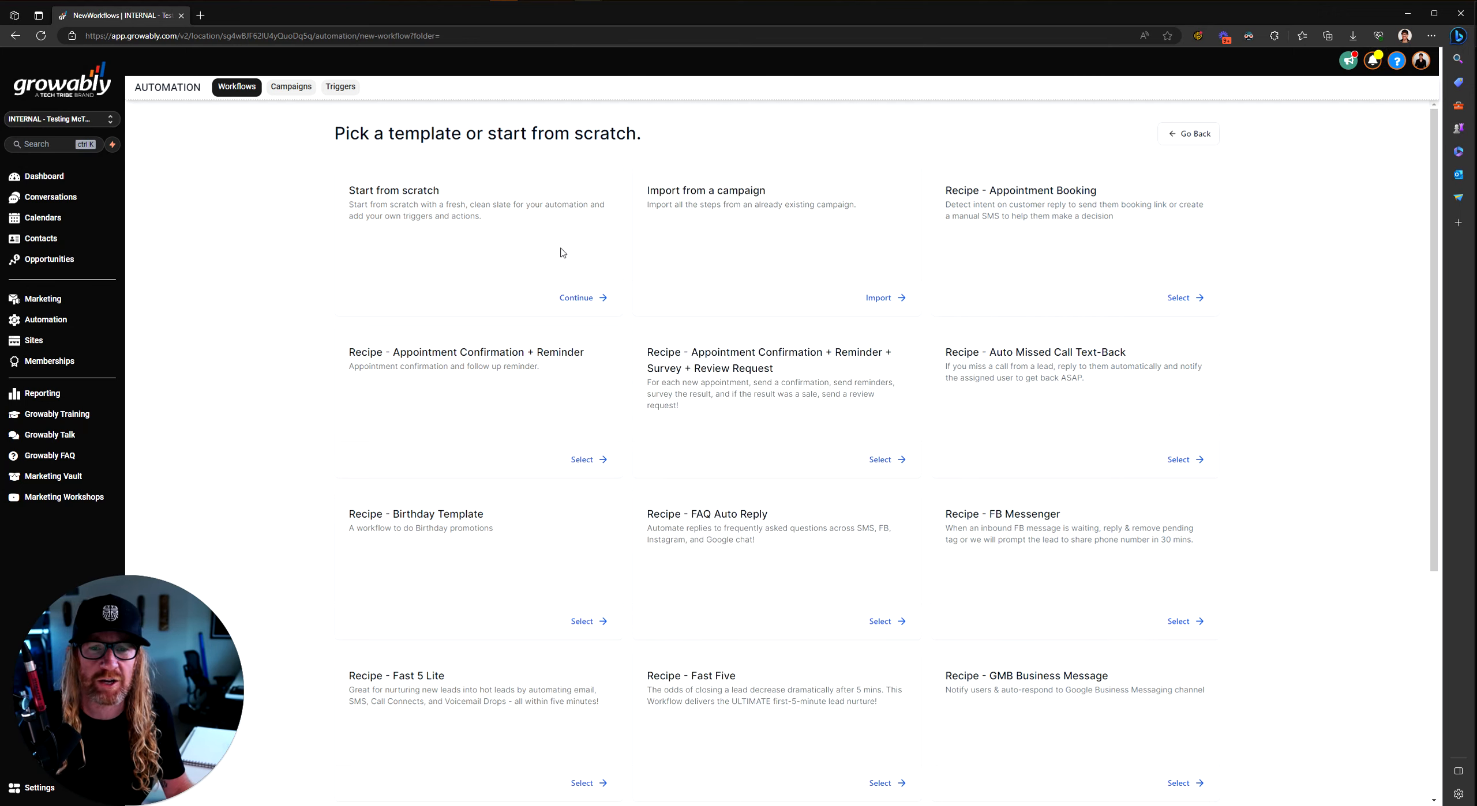
Step: Start a blank workflow from scratch and title it 'Notify on First-Aid Opt-In'
click(584, 297)
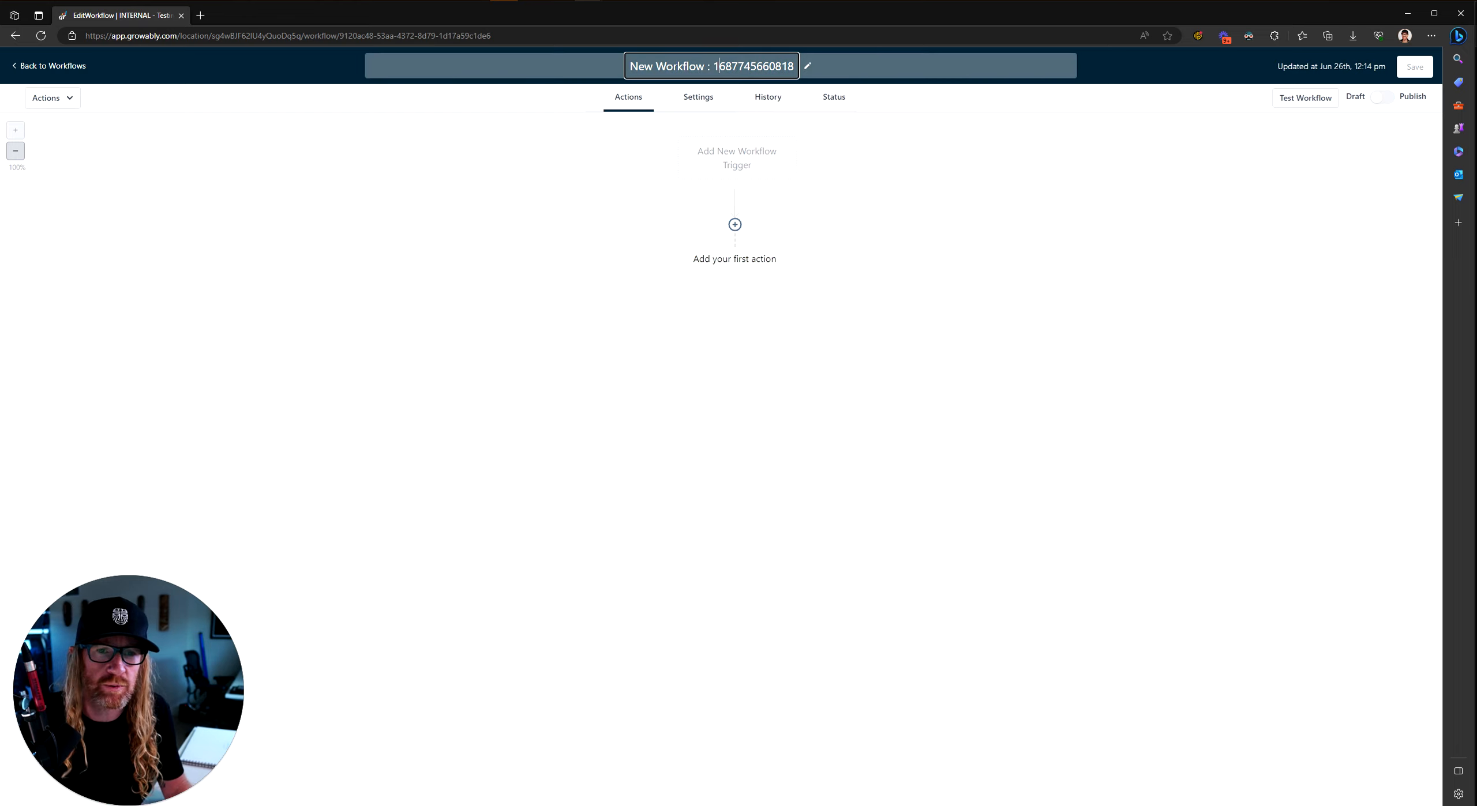
text(Notif)
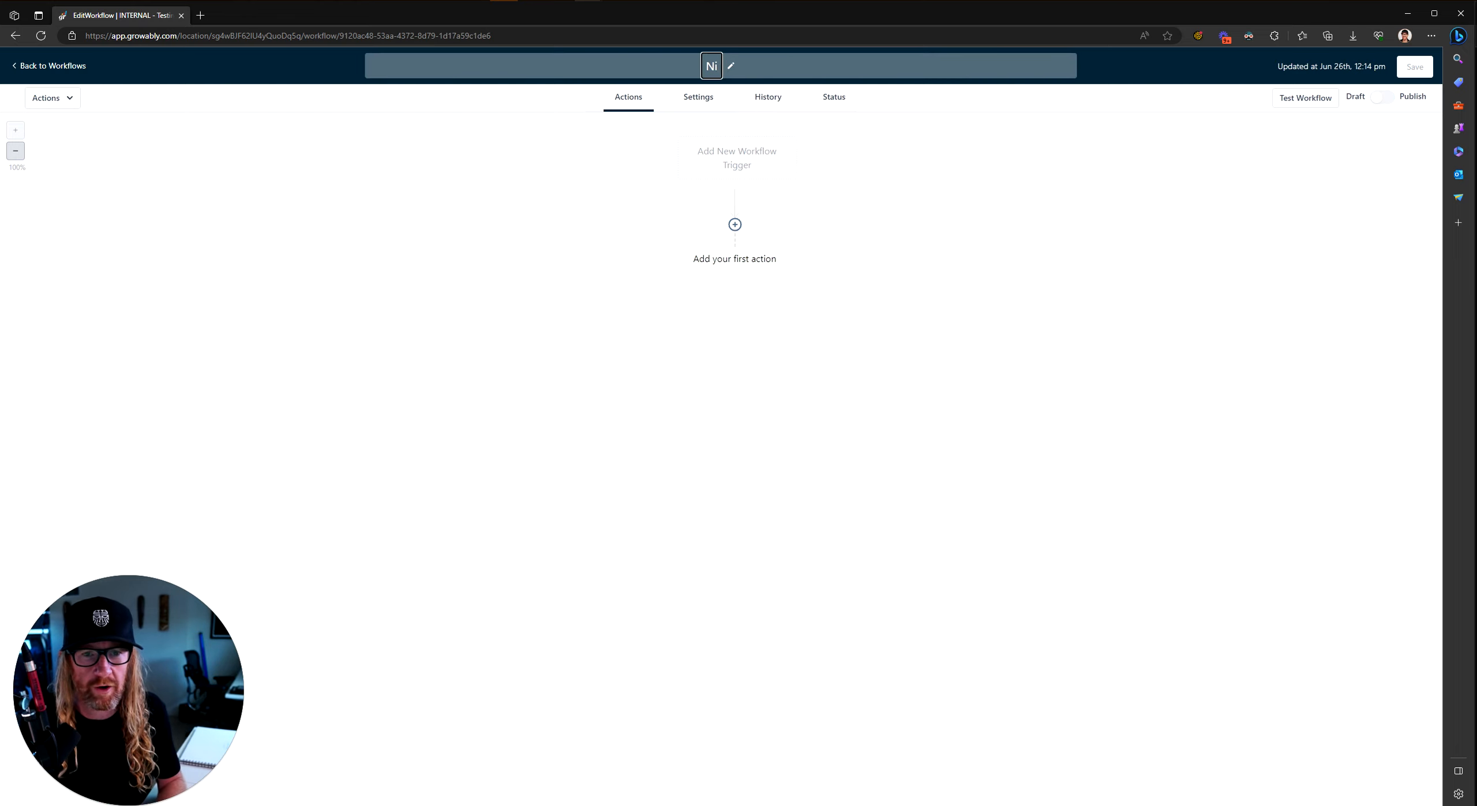
text(y on)
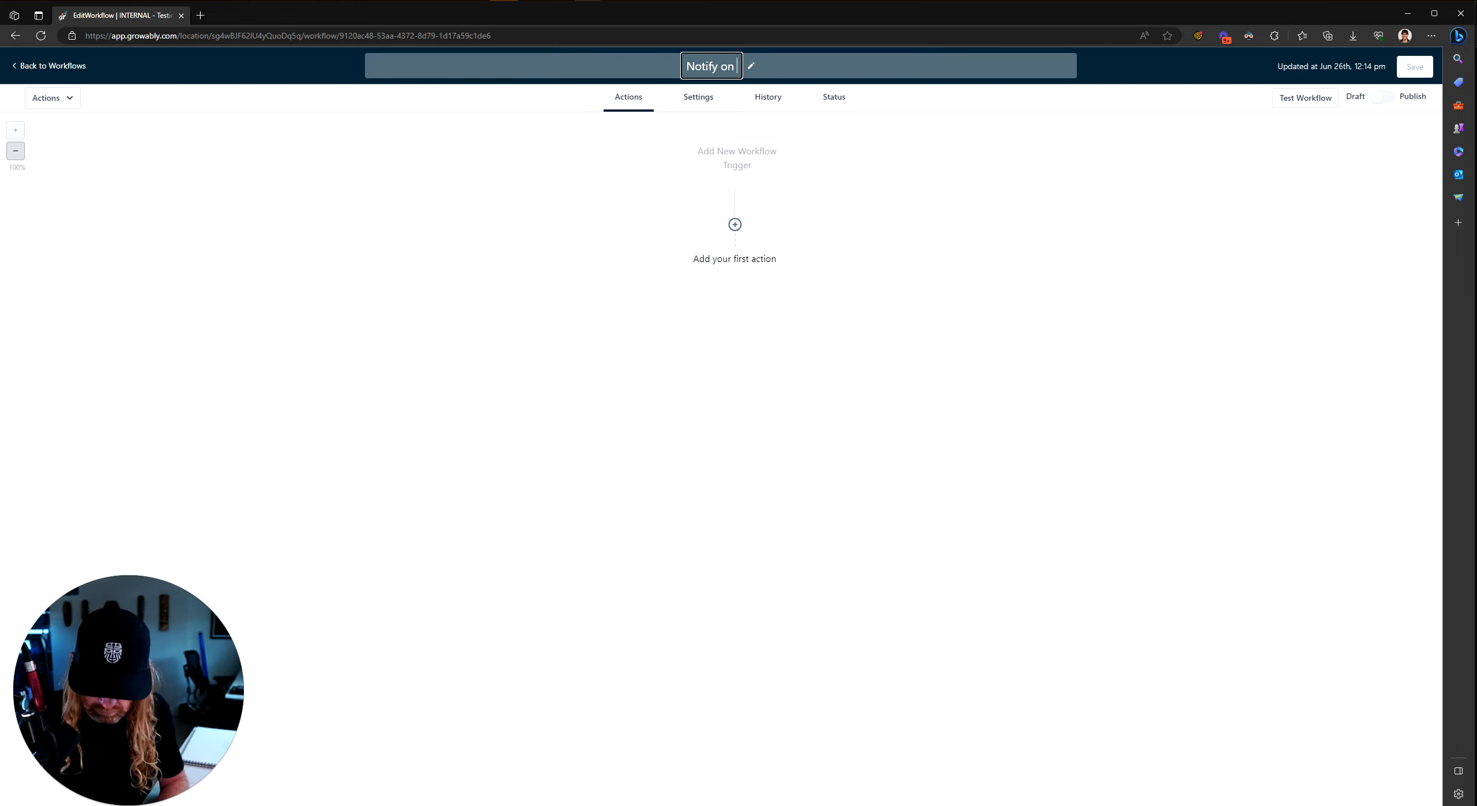
text( First-Aid)
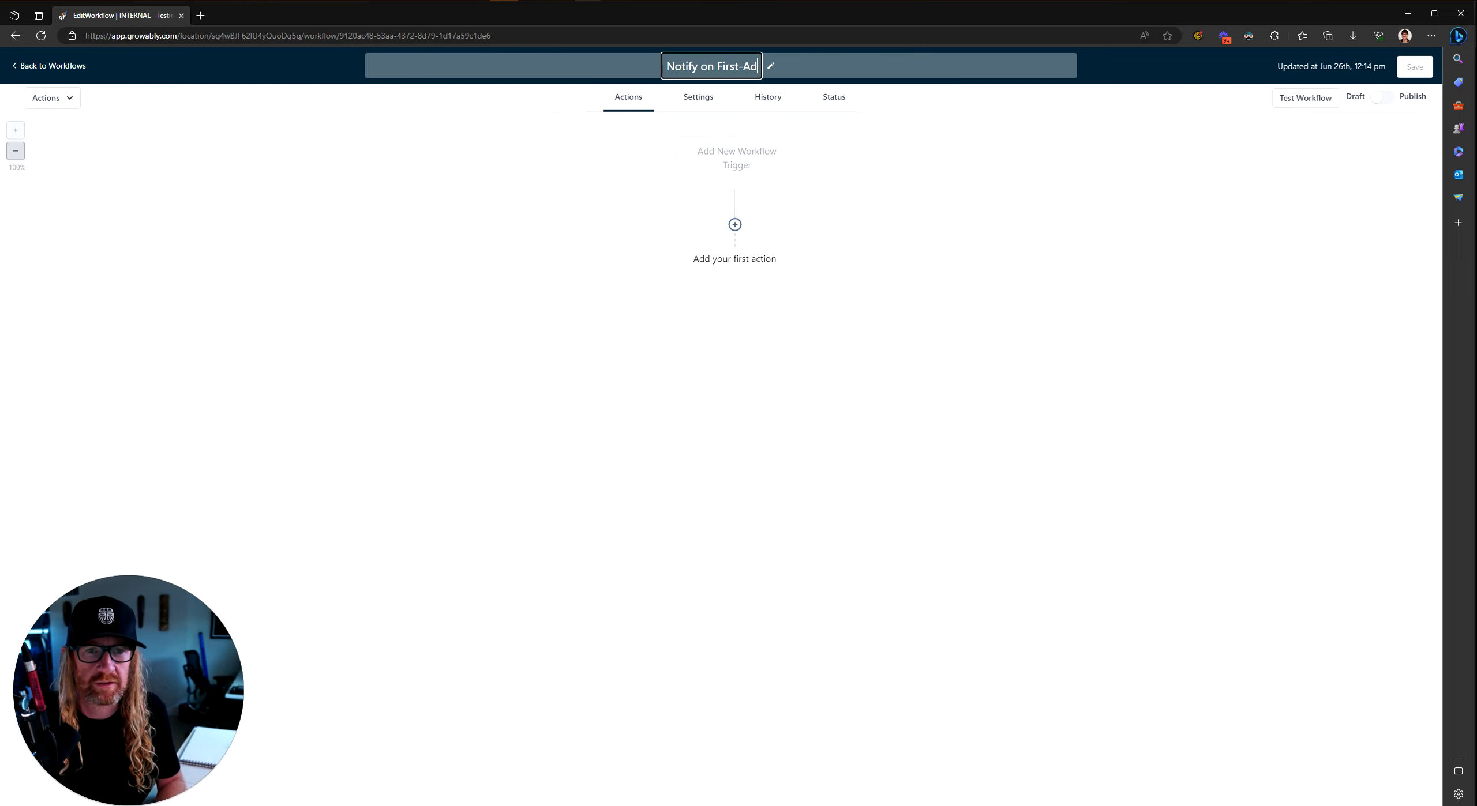
text( Incident)
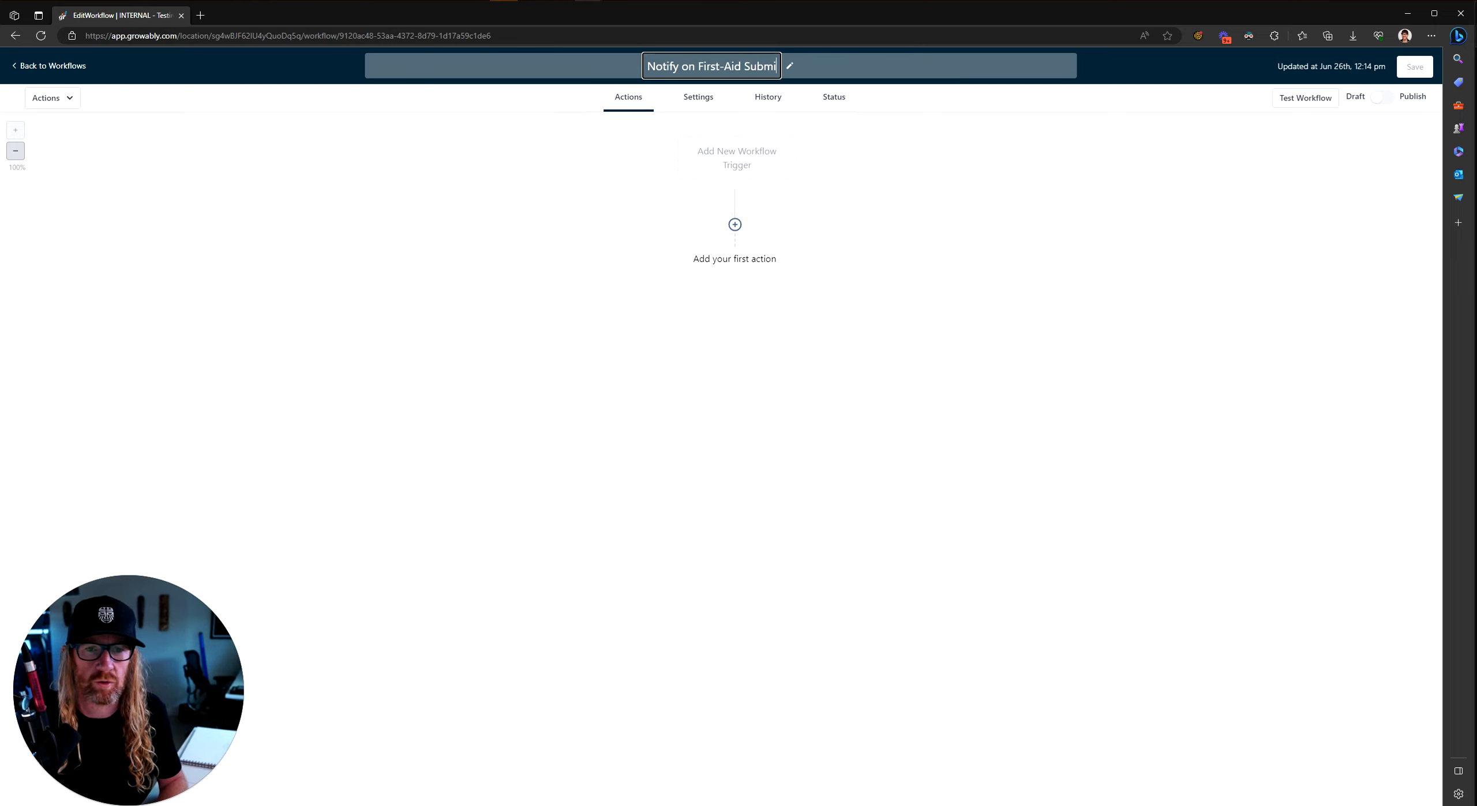
key(BackSpace)
key(BackSpace)
key(BackSpace)
key(BackSpace)
key(BackSpace)
key(BackSpace)
key(BackSpace)
key(BackSpace)
text(Opt-In)
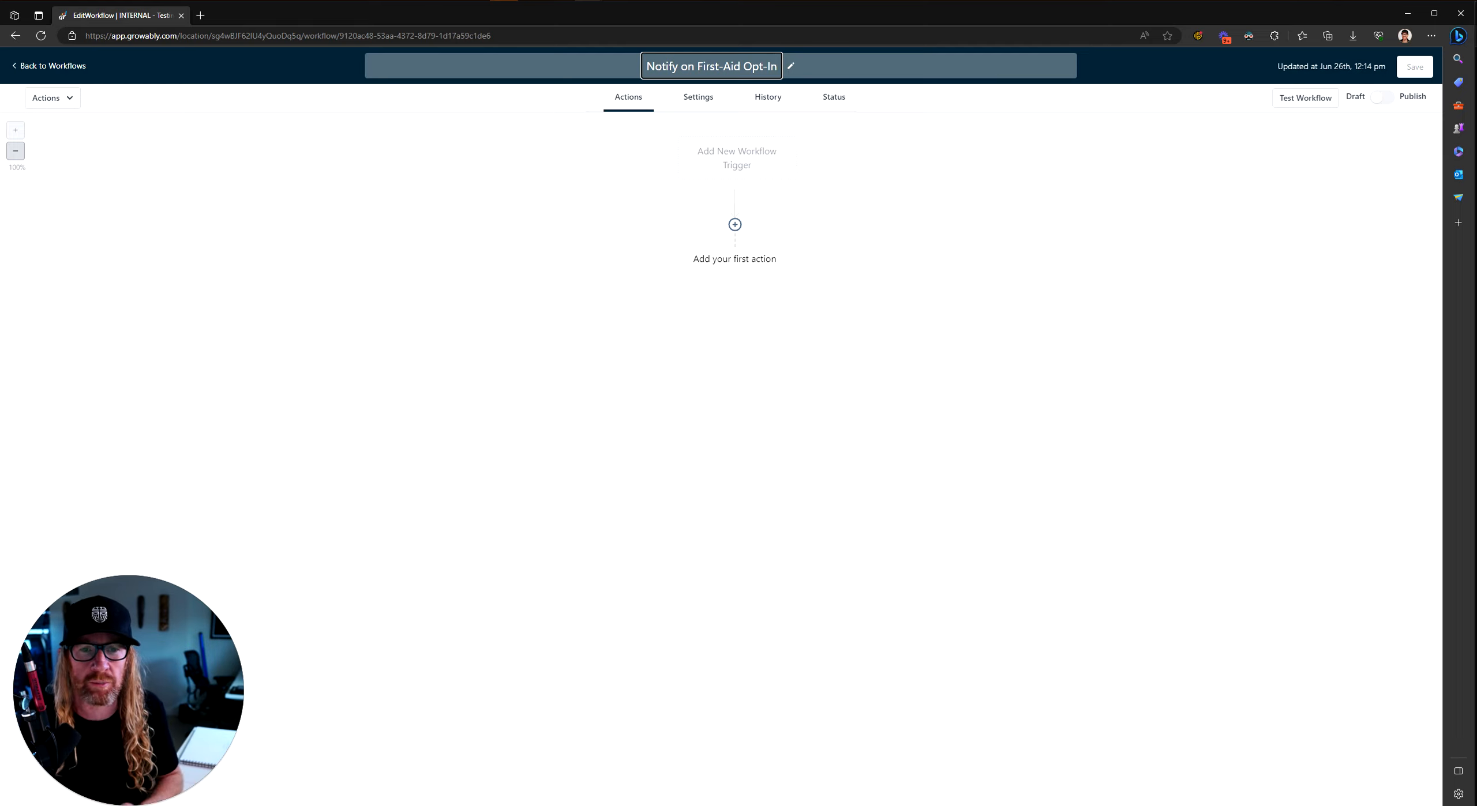
key(Return)
key(BackSpace)
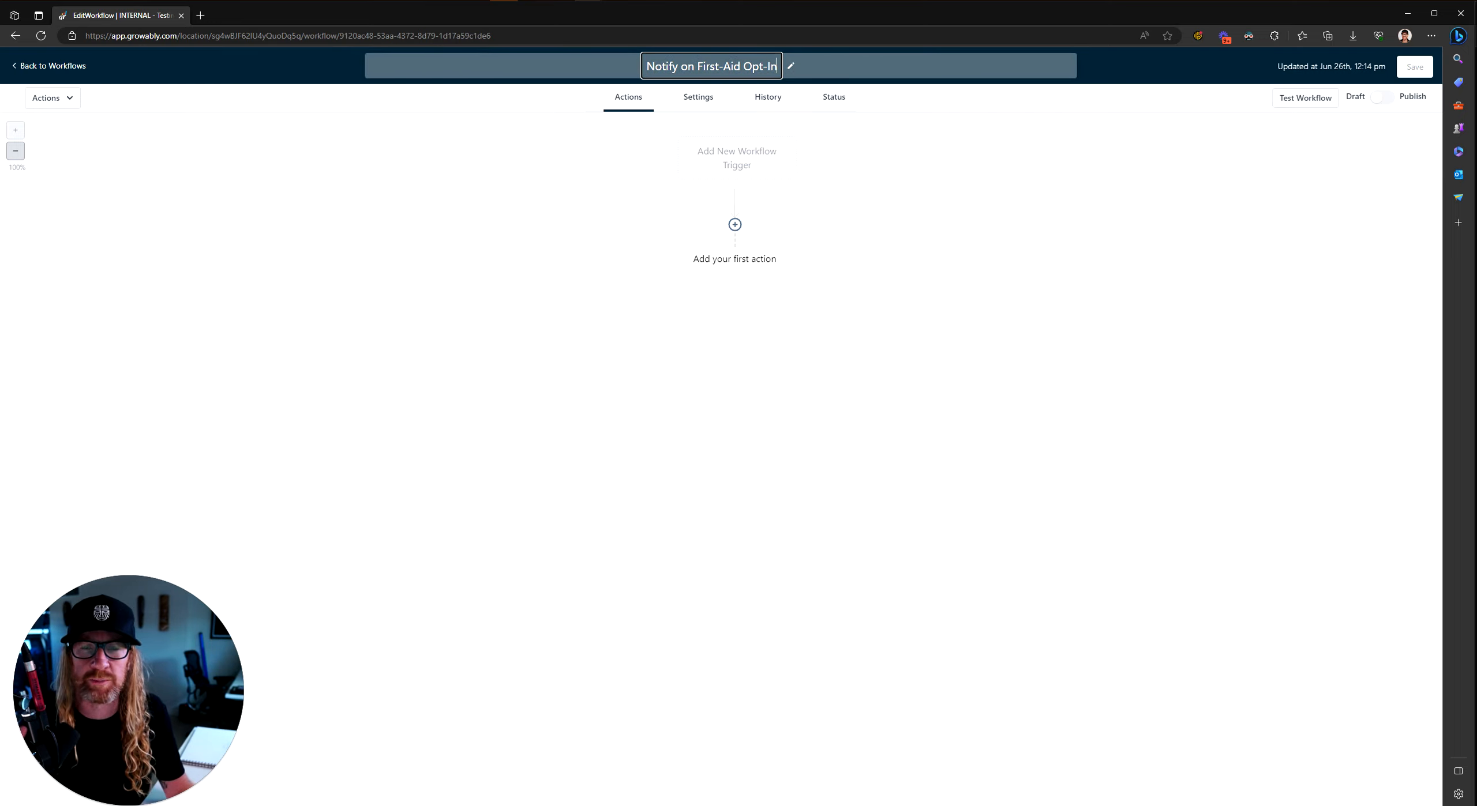
click(718, 159)
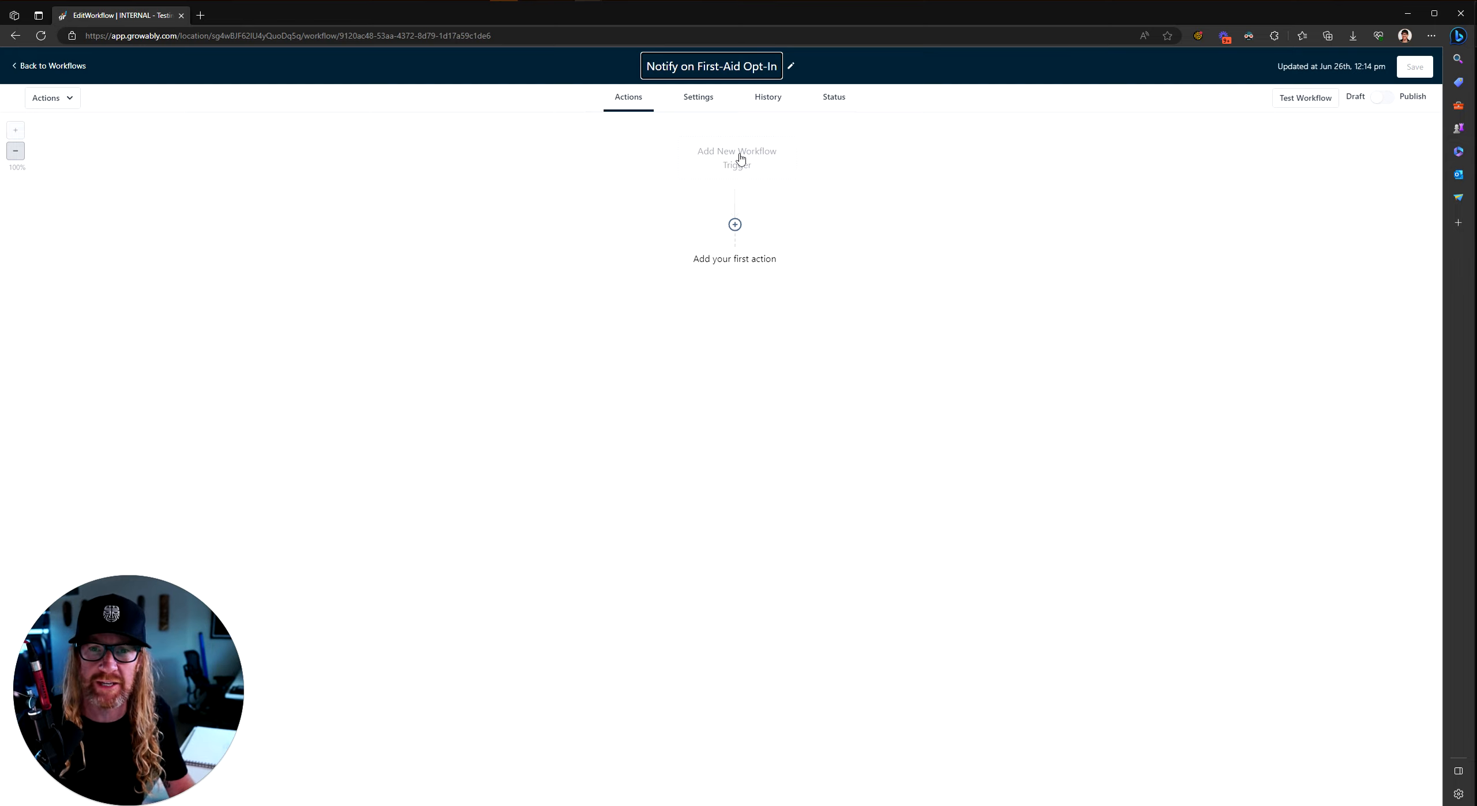
Step: Add a Form Submitted trigger named 'First-Aid Opt-In Form Completed'
click(741, 158)
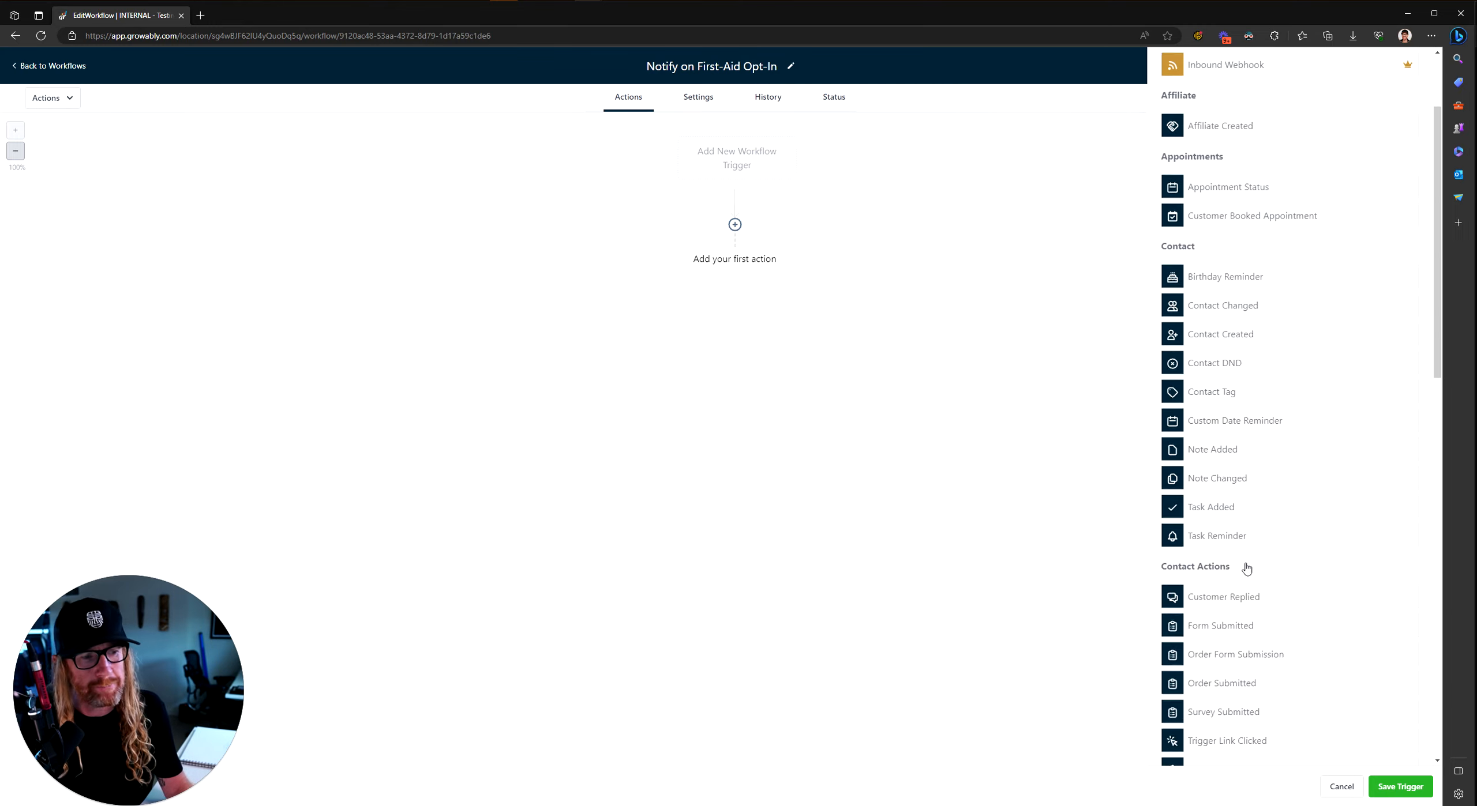
scroll(1246, 568, down, 10)
scroll(1246, 569, down, 3)
scroll(1246, 568, up, 15)
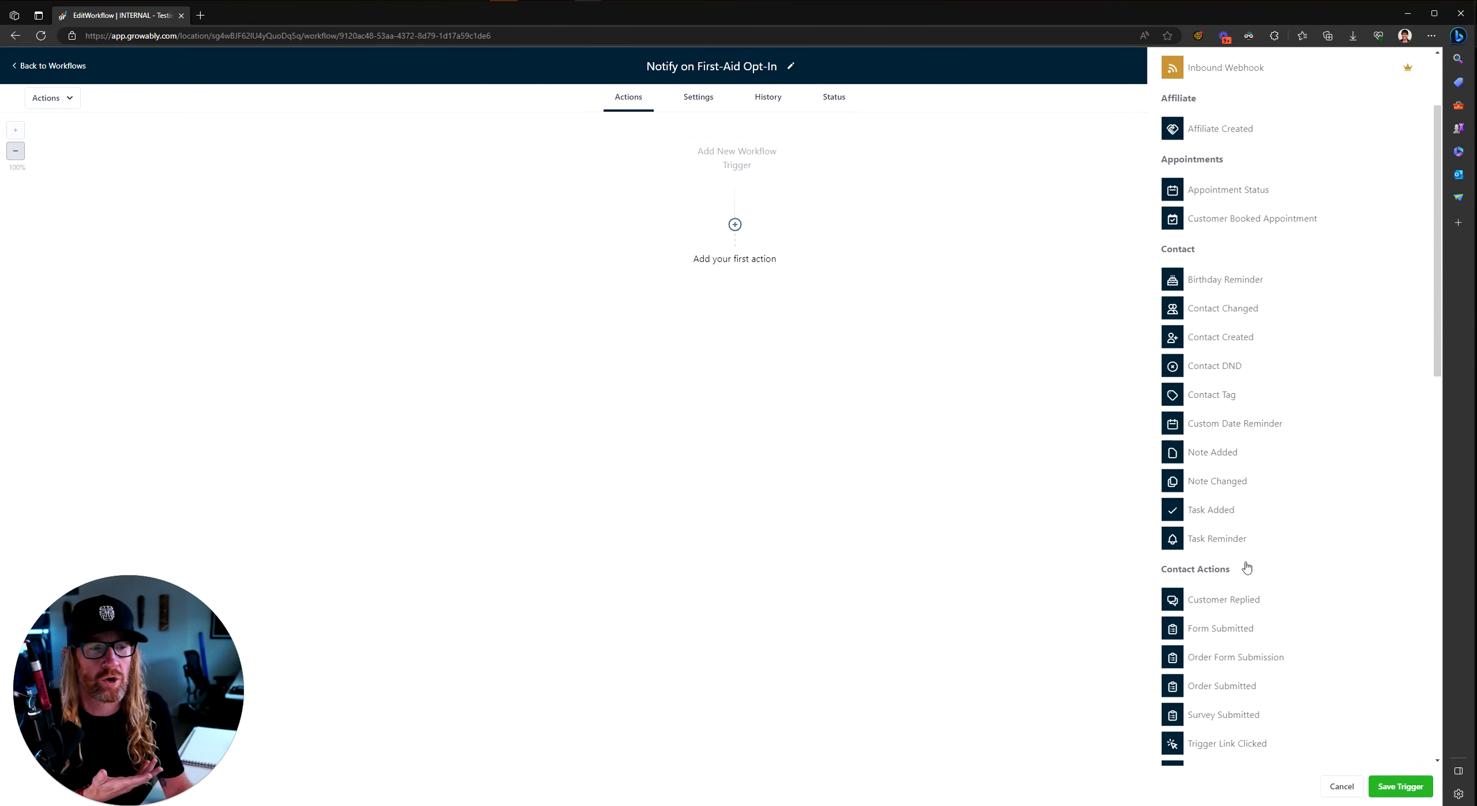
scroll(1223, 489, down, 7)
scroll(1223, 489, up, 8)
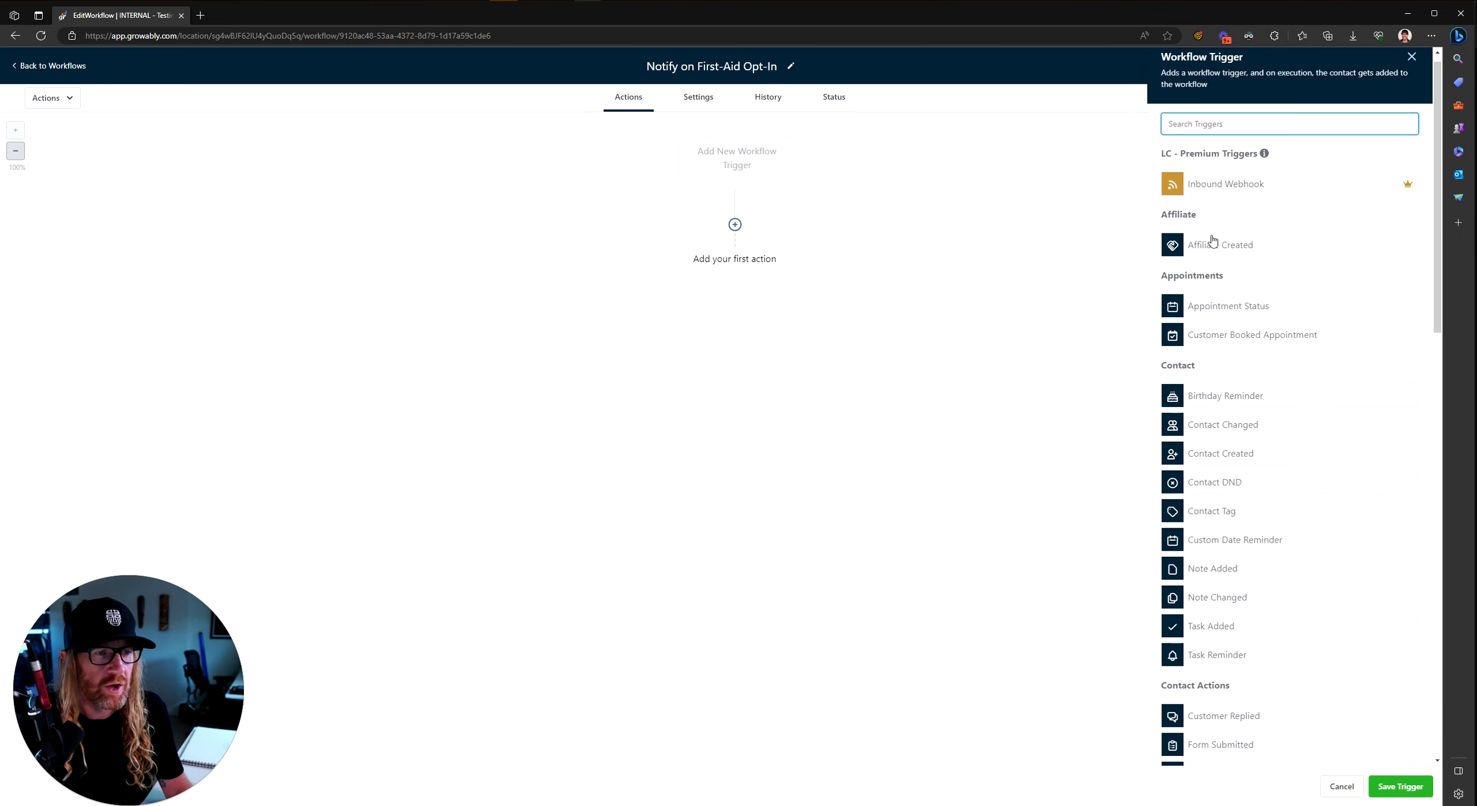
text(form)
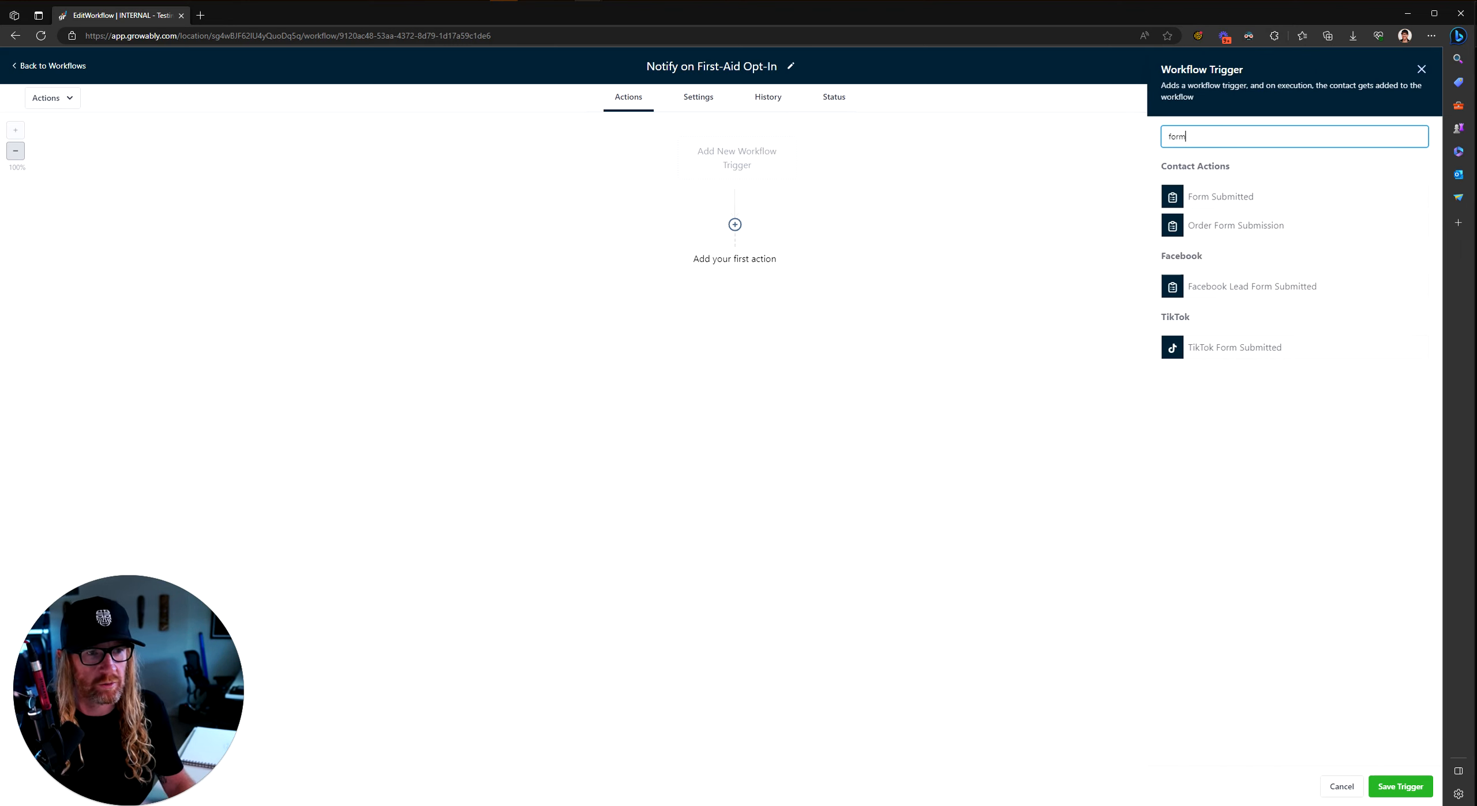
click(1208, 198)
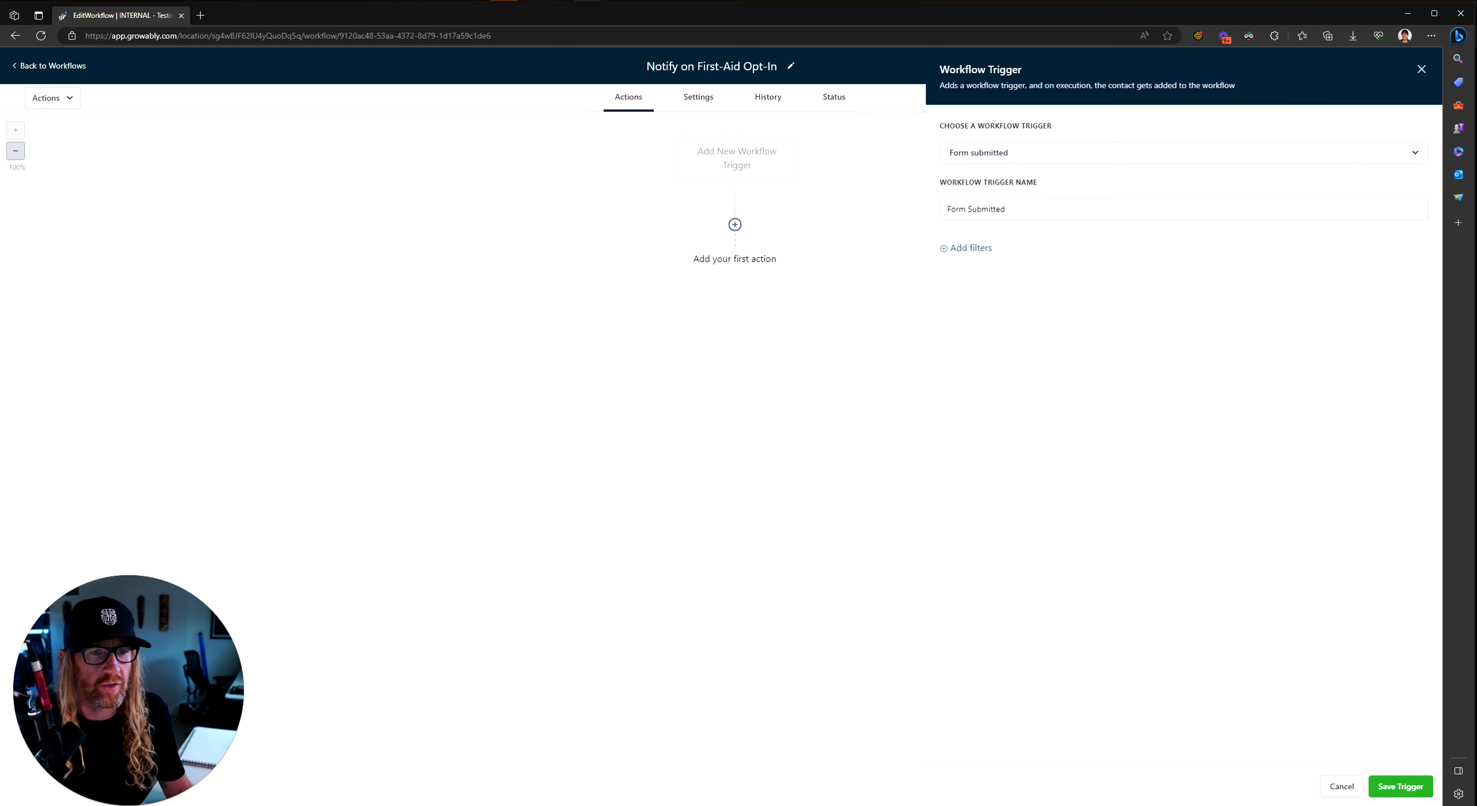
drag(1033, 207, 849, 208)
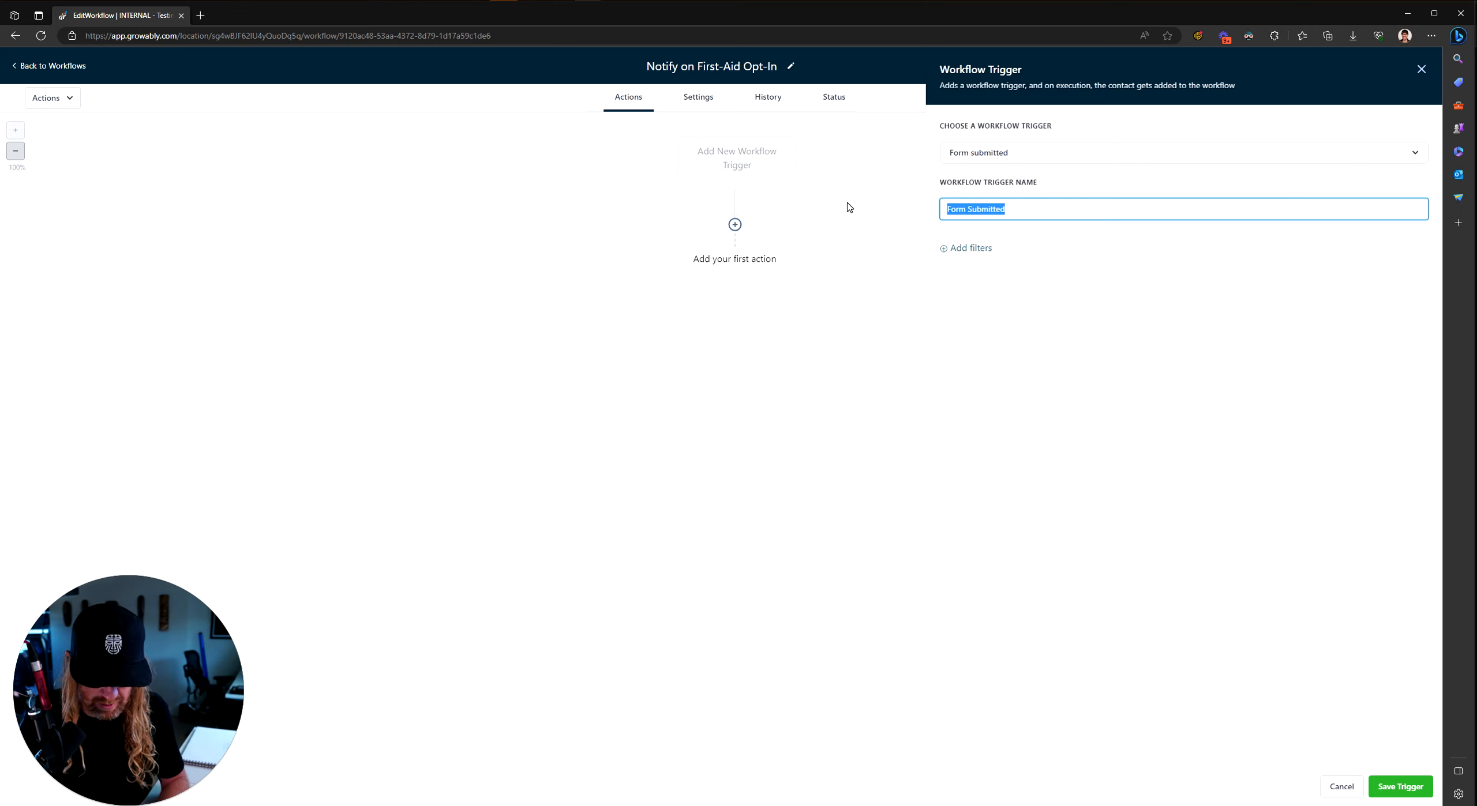
text(First)
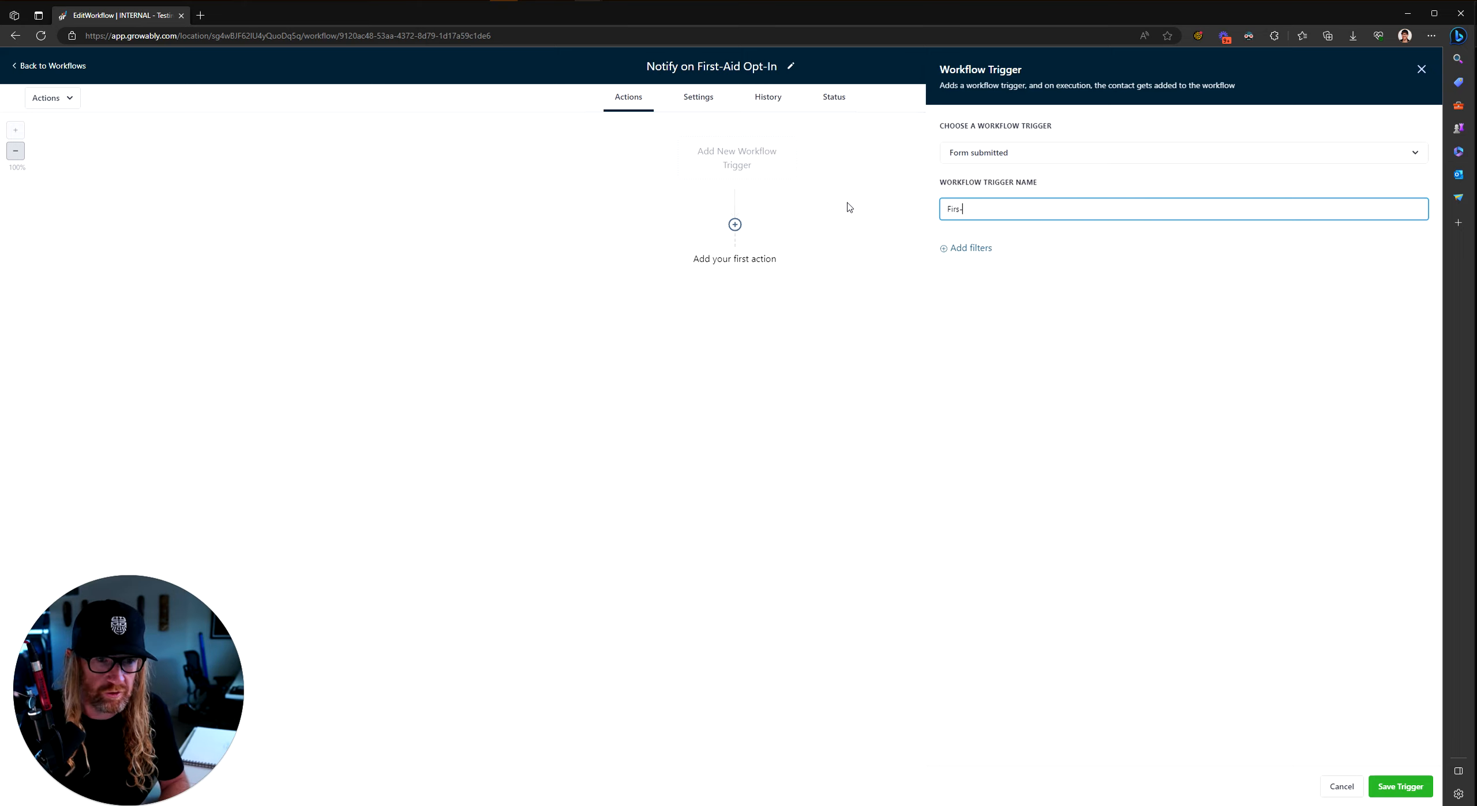
key(BackSpace)
key(BackSpace)
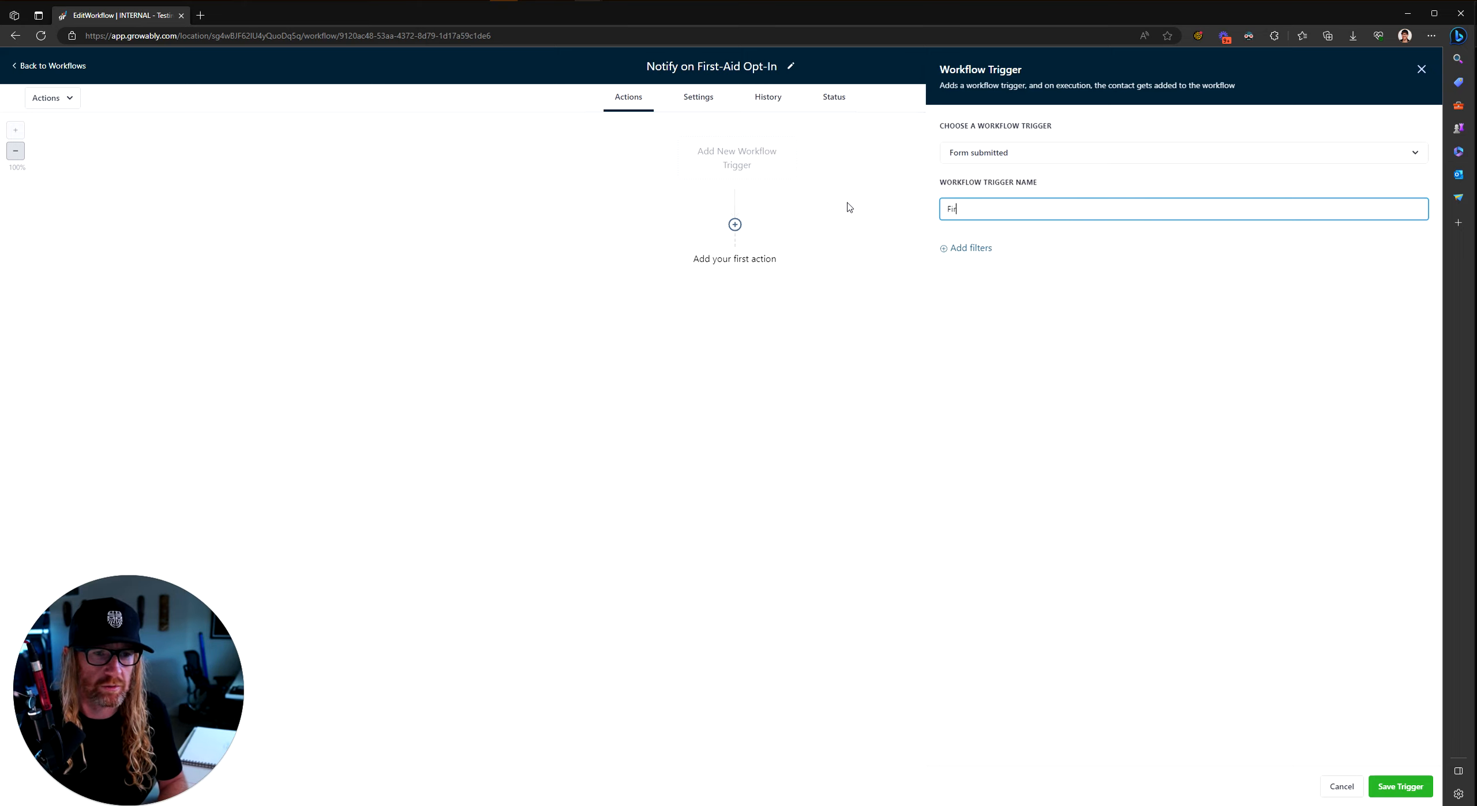
text(st-Aid O)
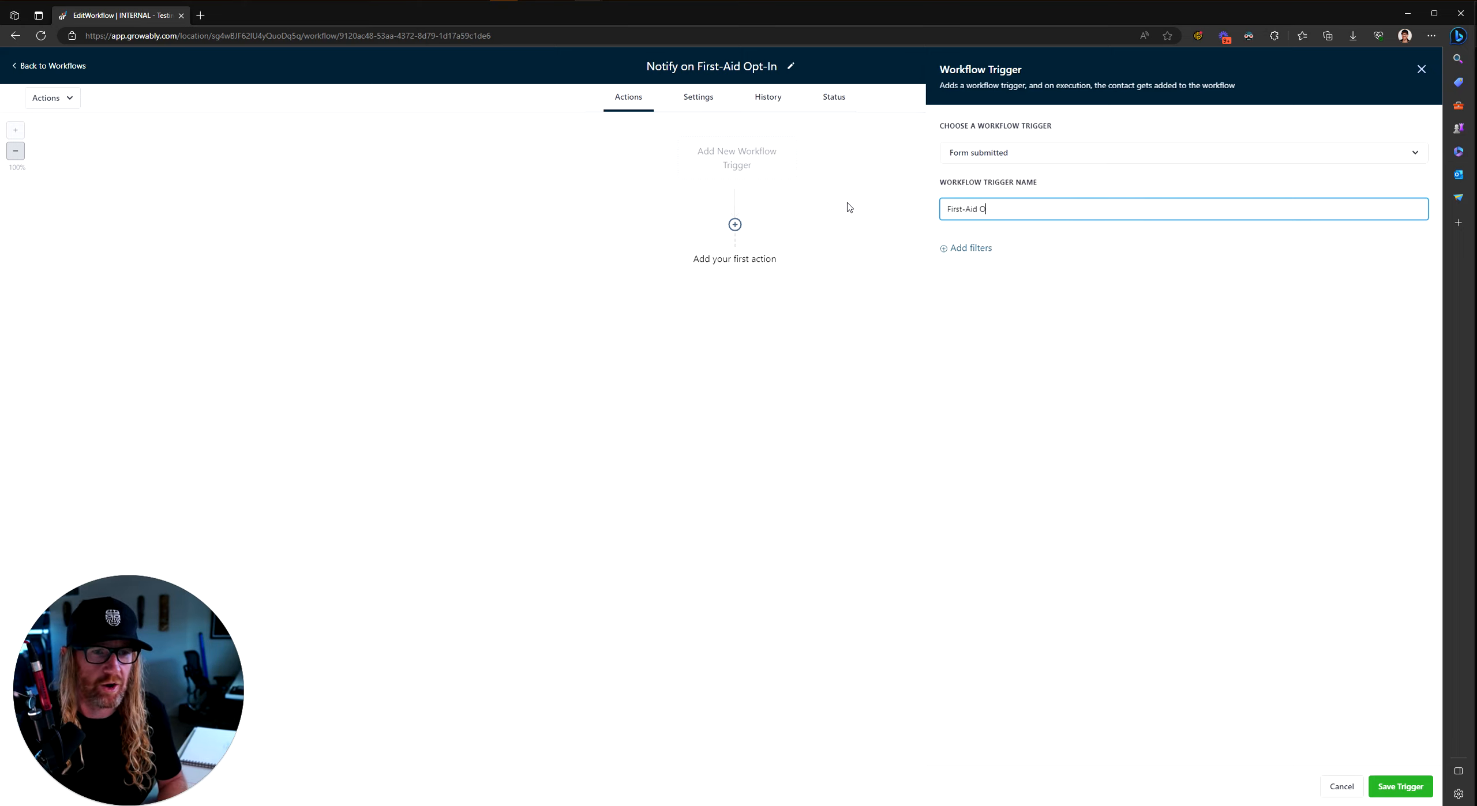
text(pt-In Form Completed)
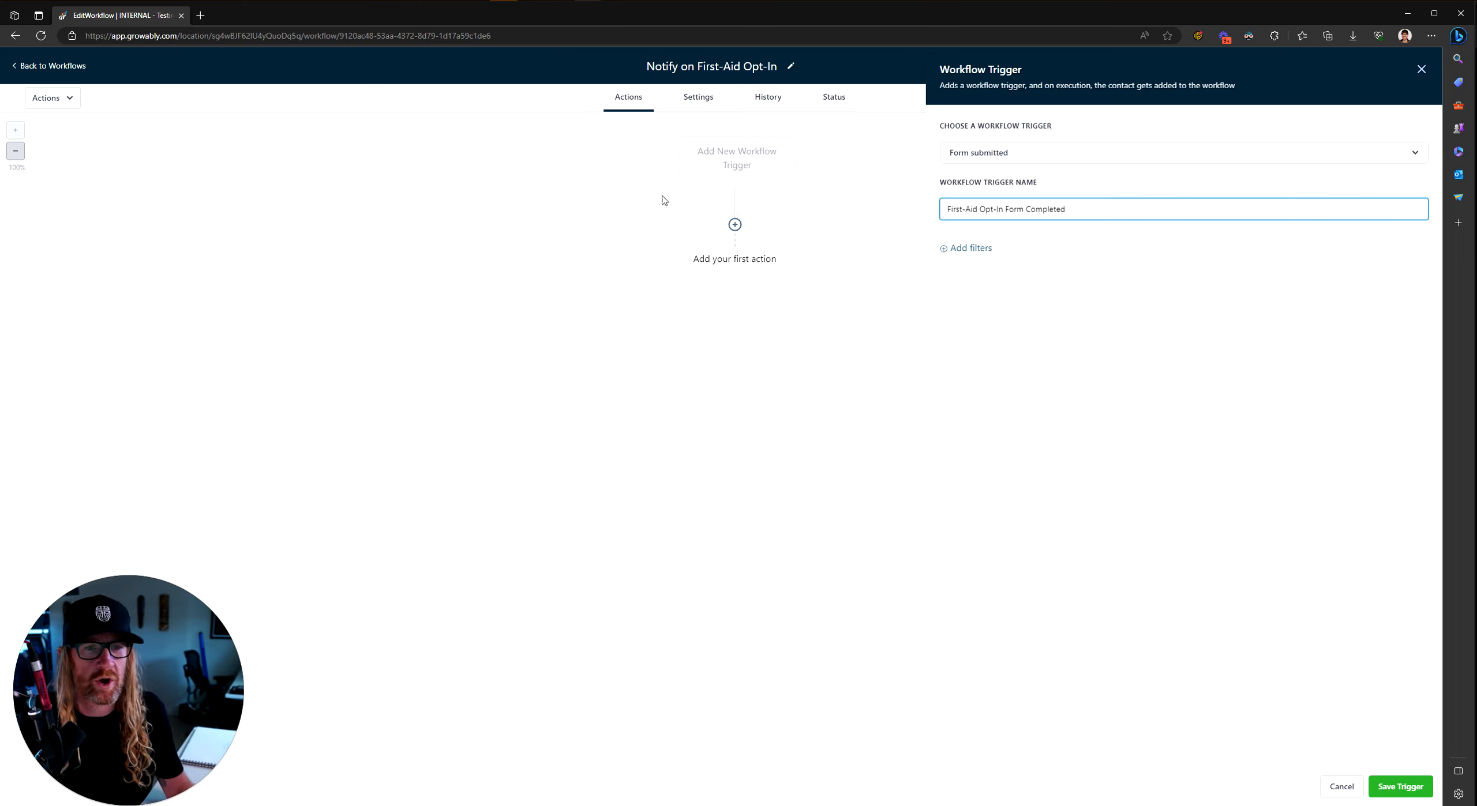
Step: Filter the trigger to the CAMPAIGNS - FIRST AID - OPT-IN form and save it
click(959, 251)
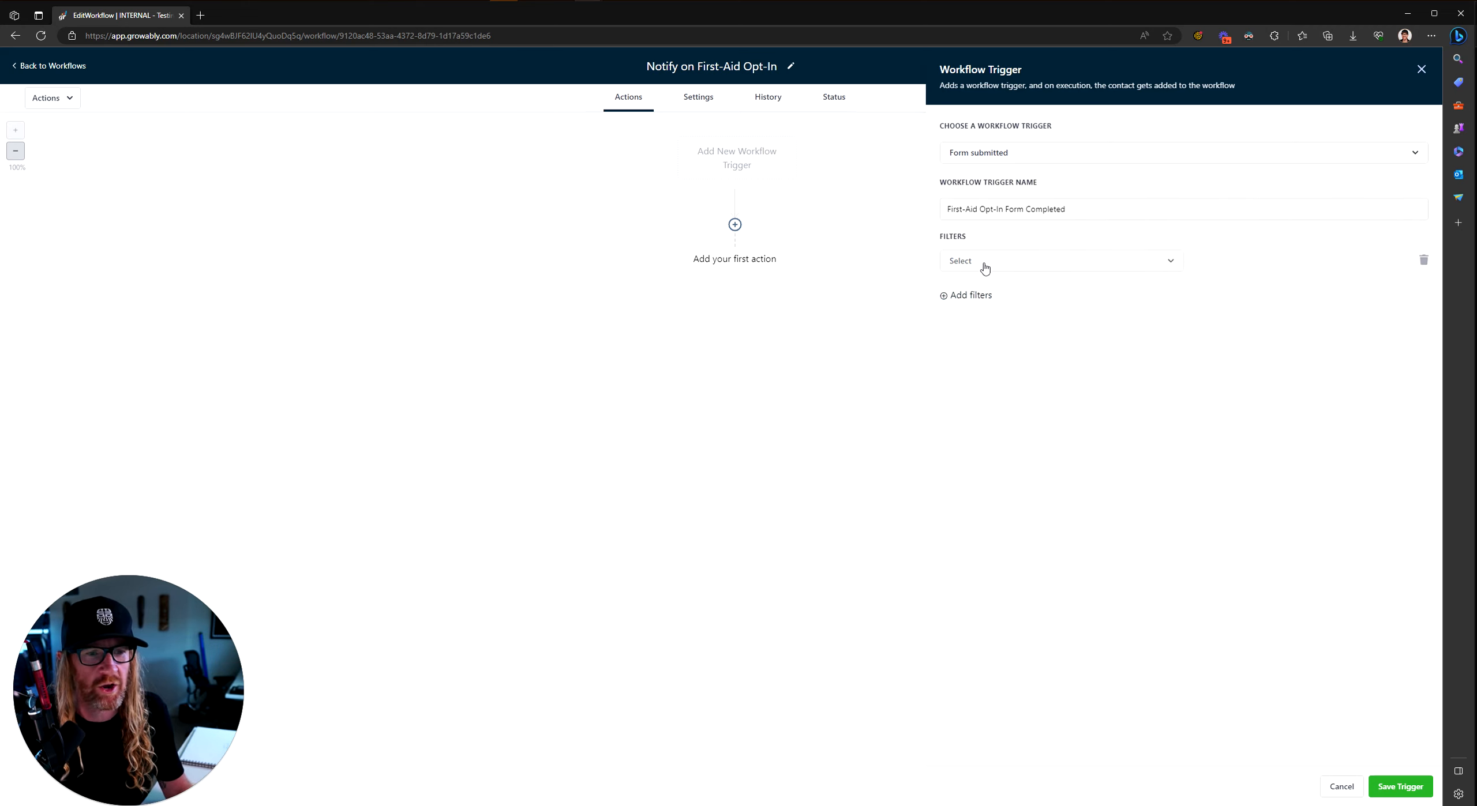
click(984, 264)
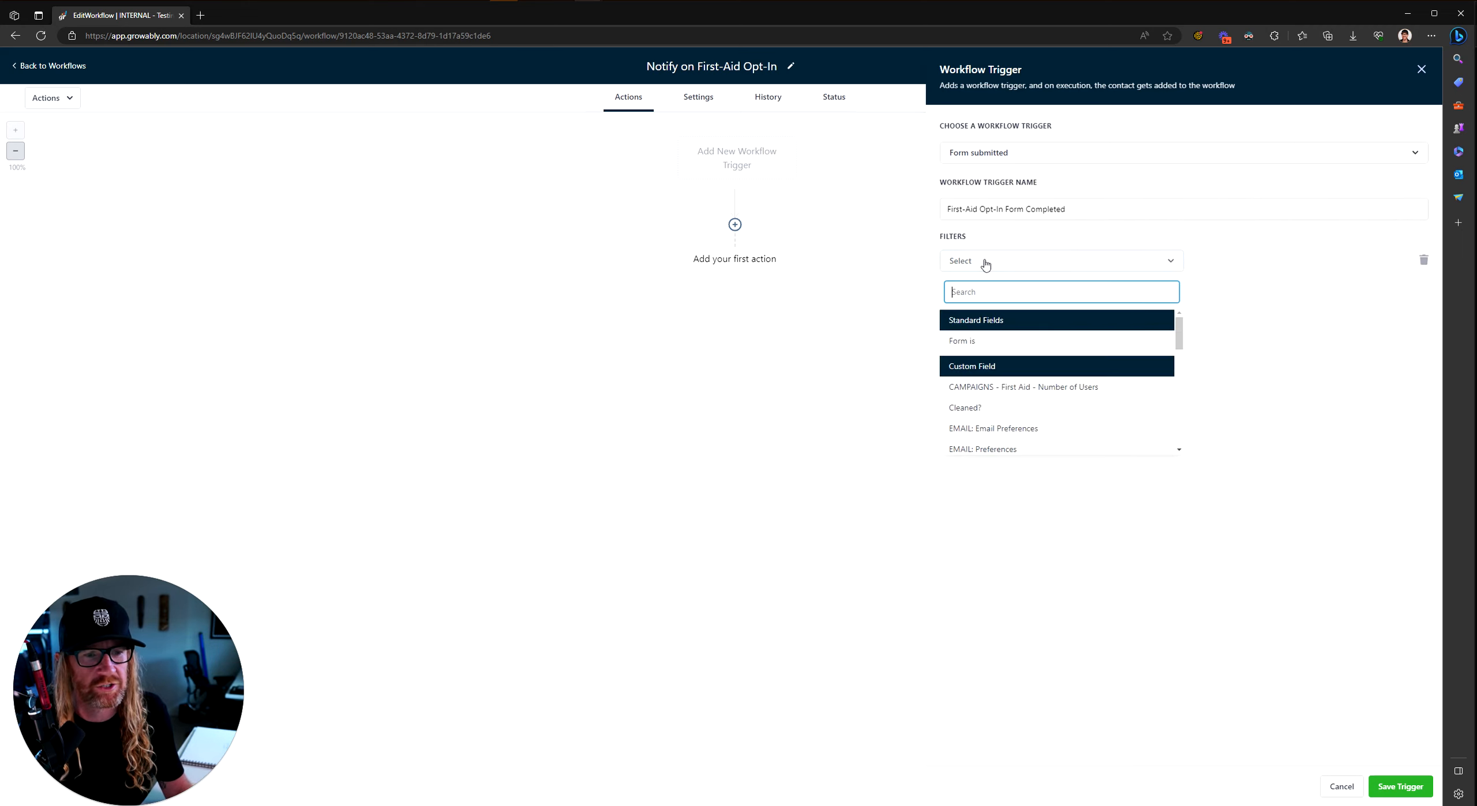
click(967, 342)
click(1273, 264)
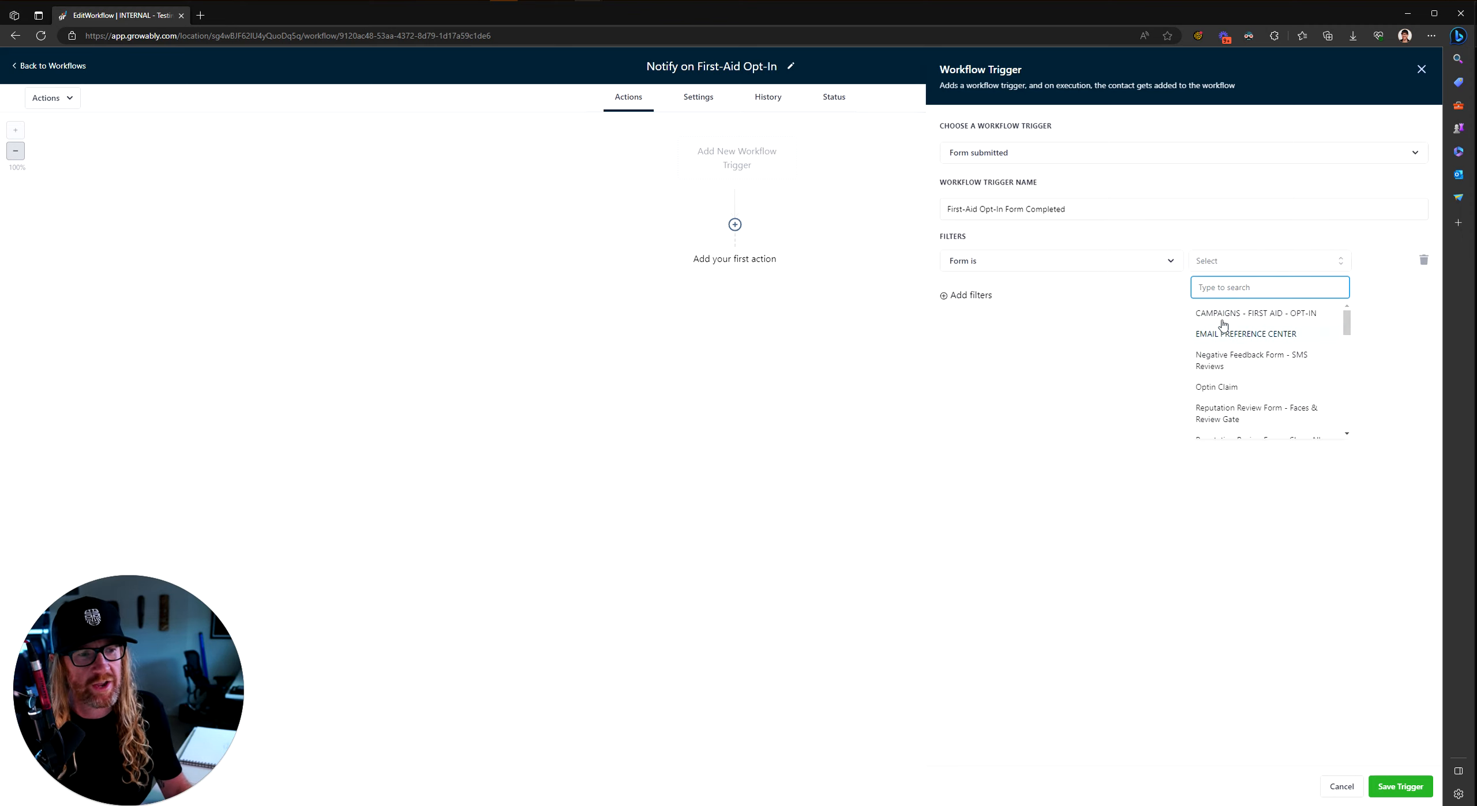
click(1271, 313)
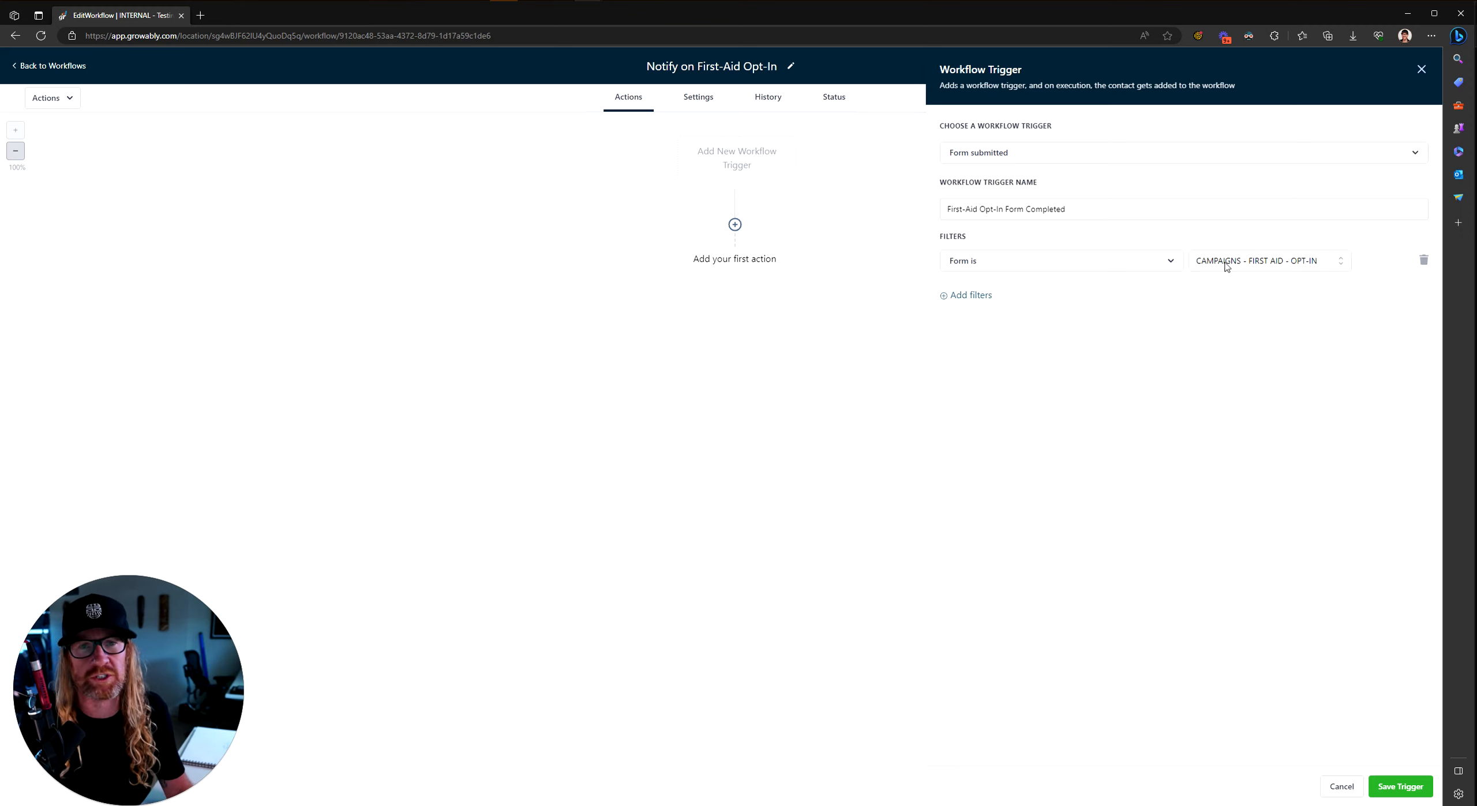
click(1400, 787)
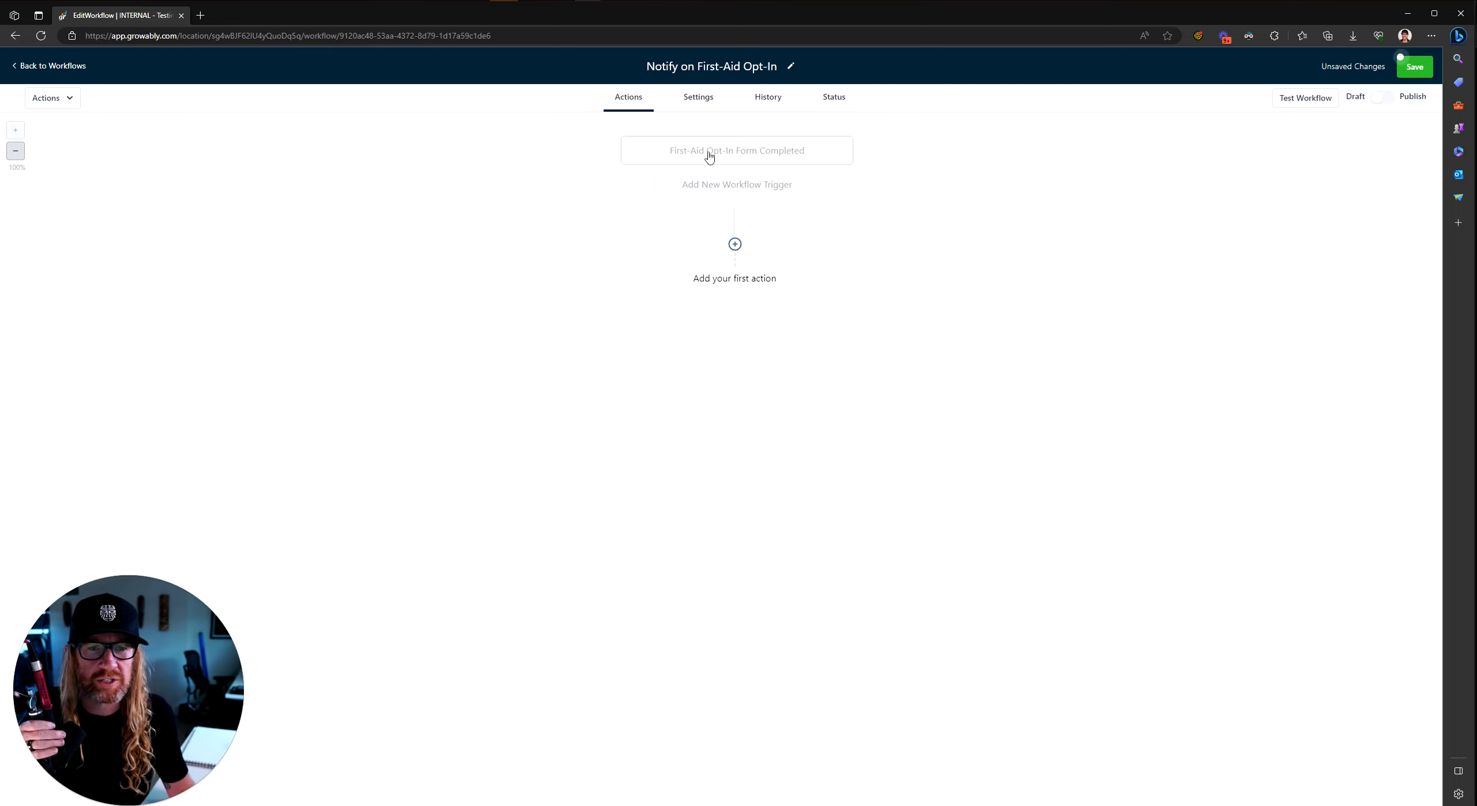
Step: Browse the action list, including External Communications, and search for 'intern'
click(735, 245)
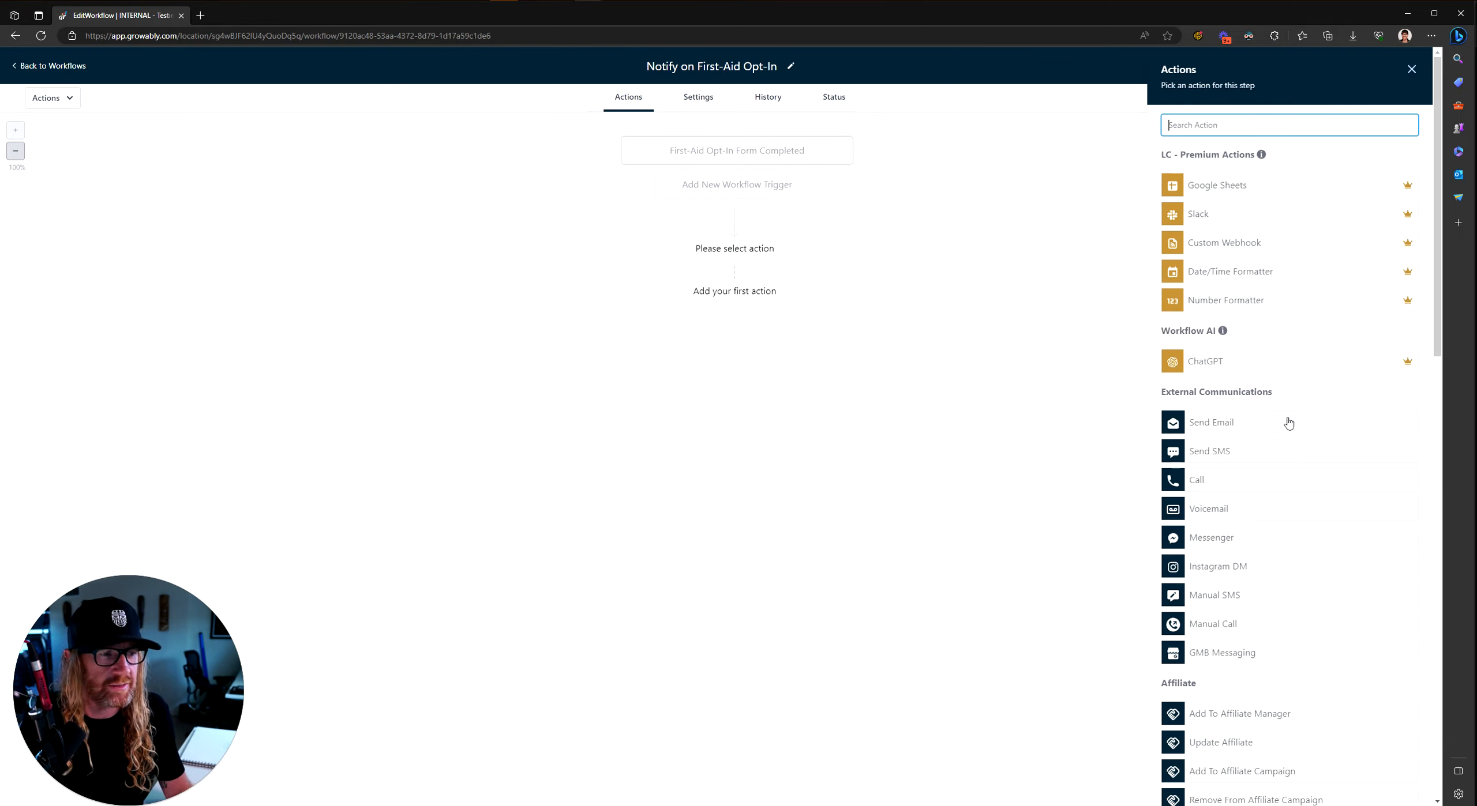
scroll(1286, 422, down, 15)
scroll(1288, 423, up, 20)
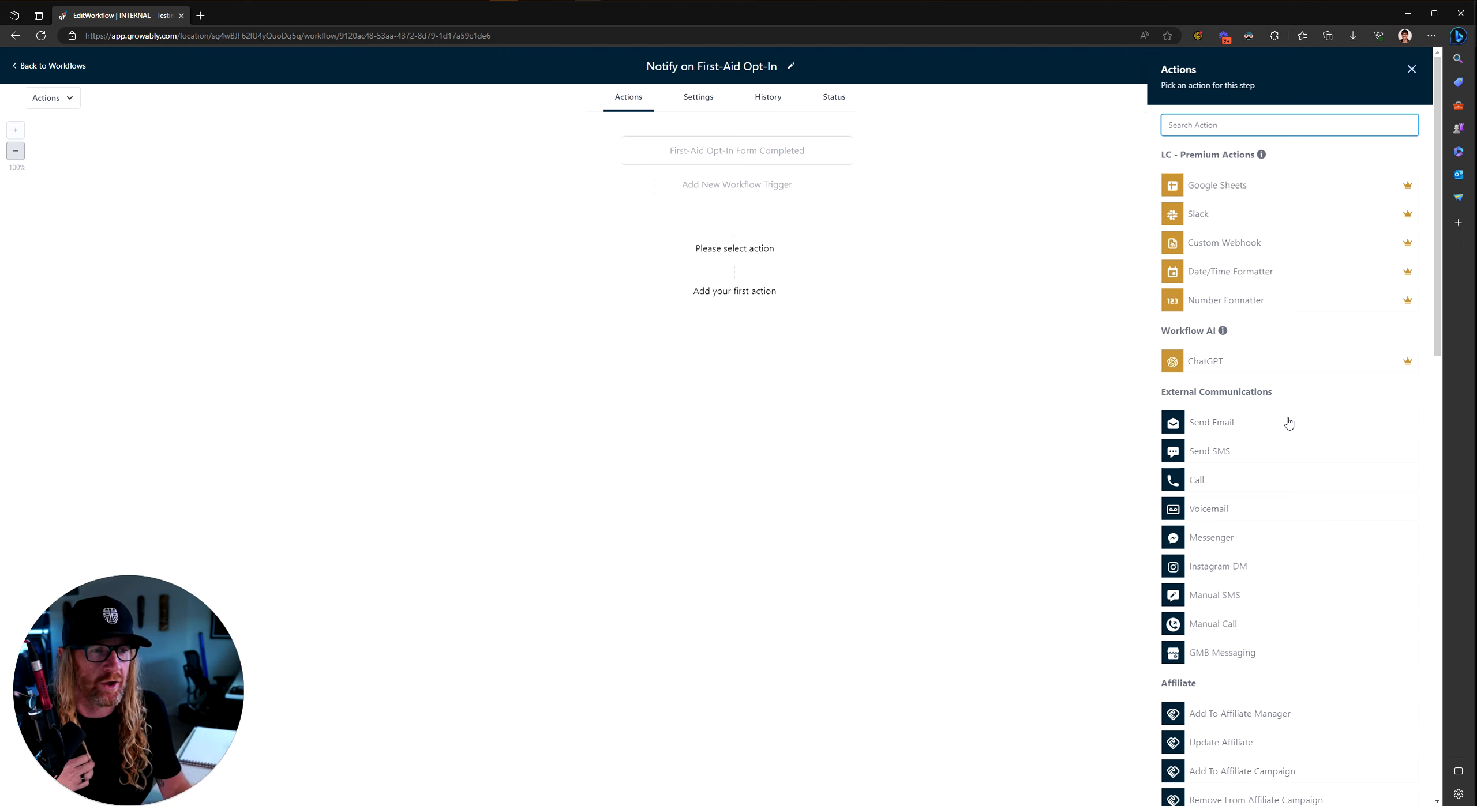
scroll(1247, 300, down, 1)
scroll(1240, 289, up, 1)
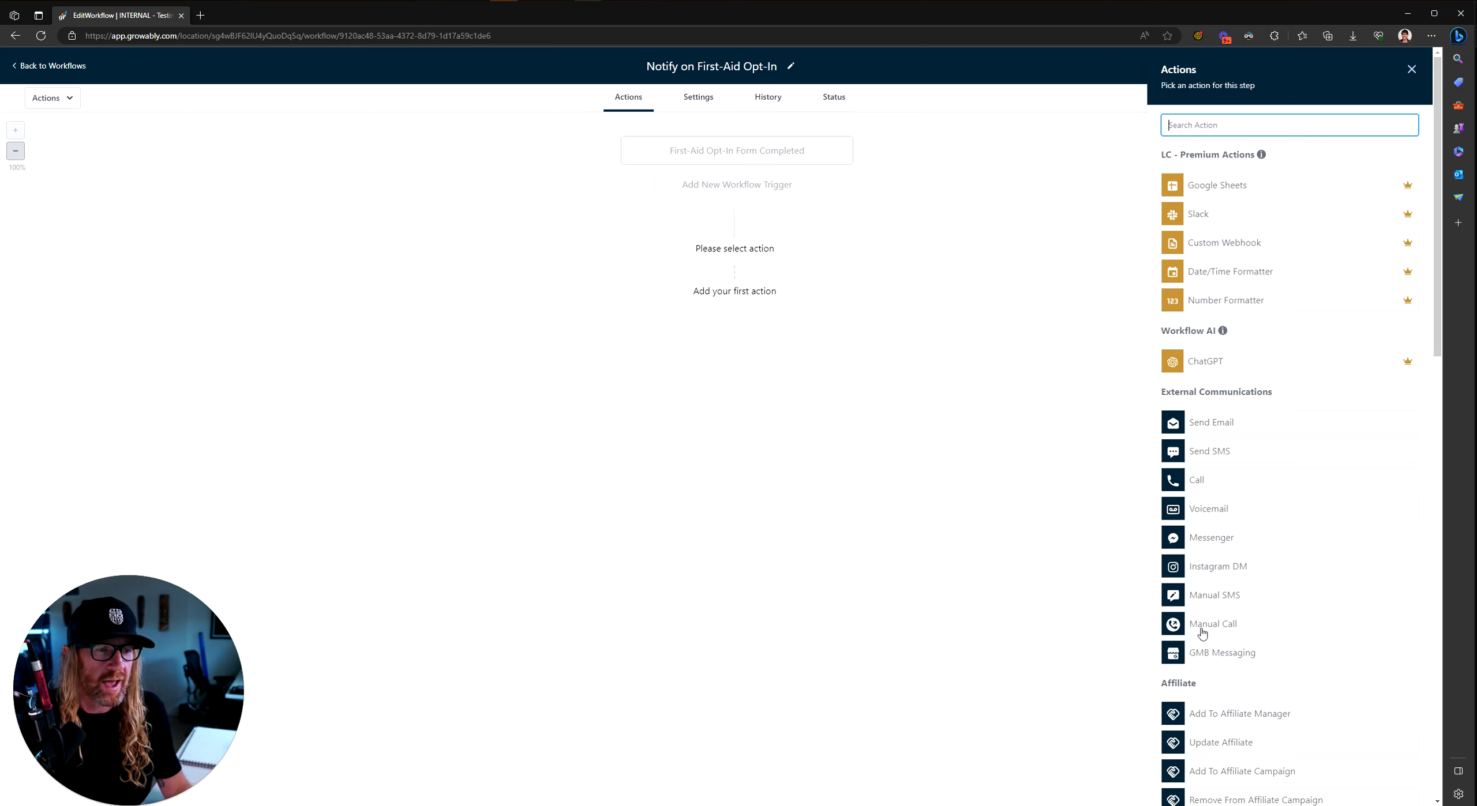
scroll(1239, 425, down, 2)
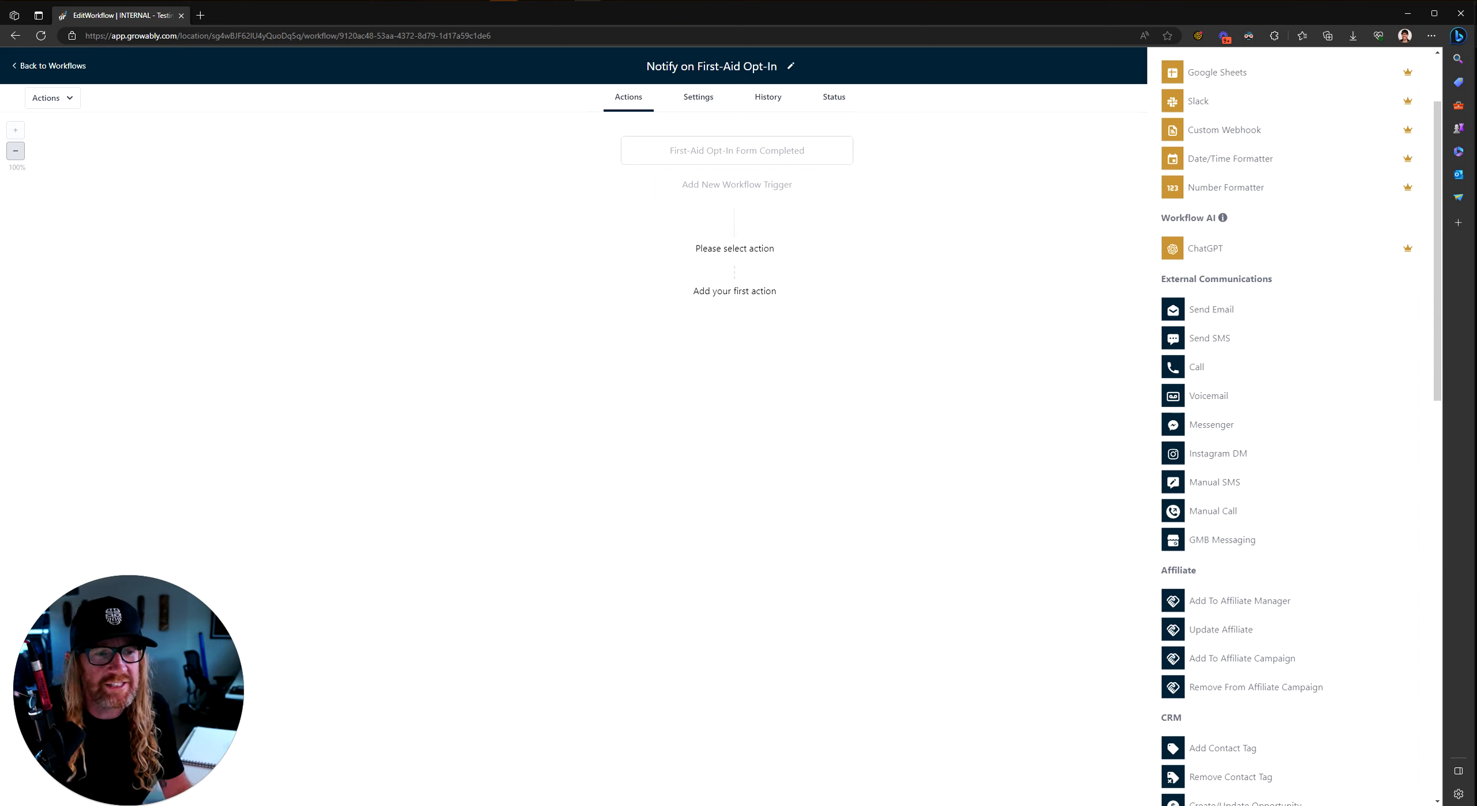
drag(1161, 279, 1267, 279)
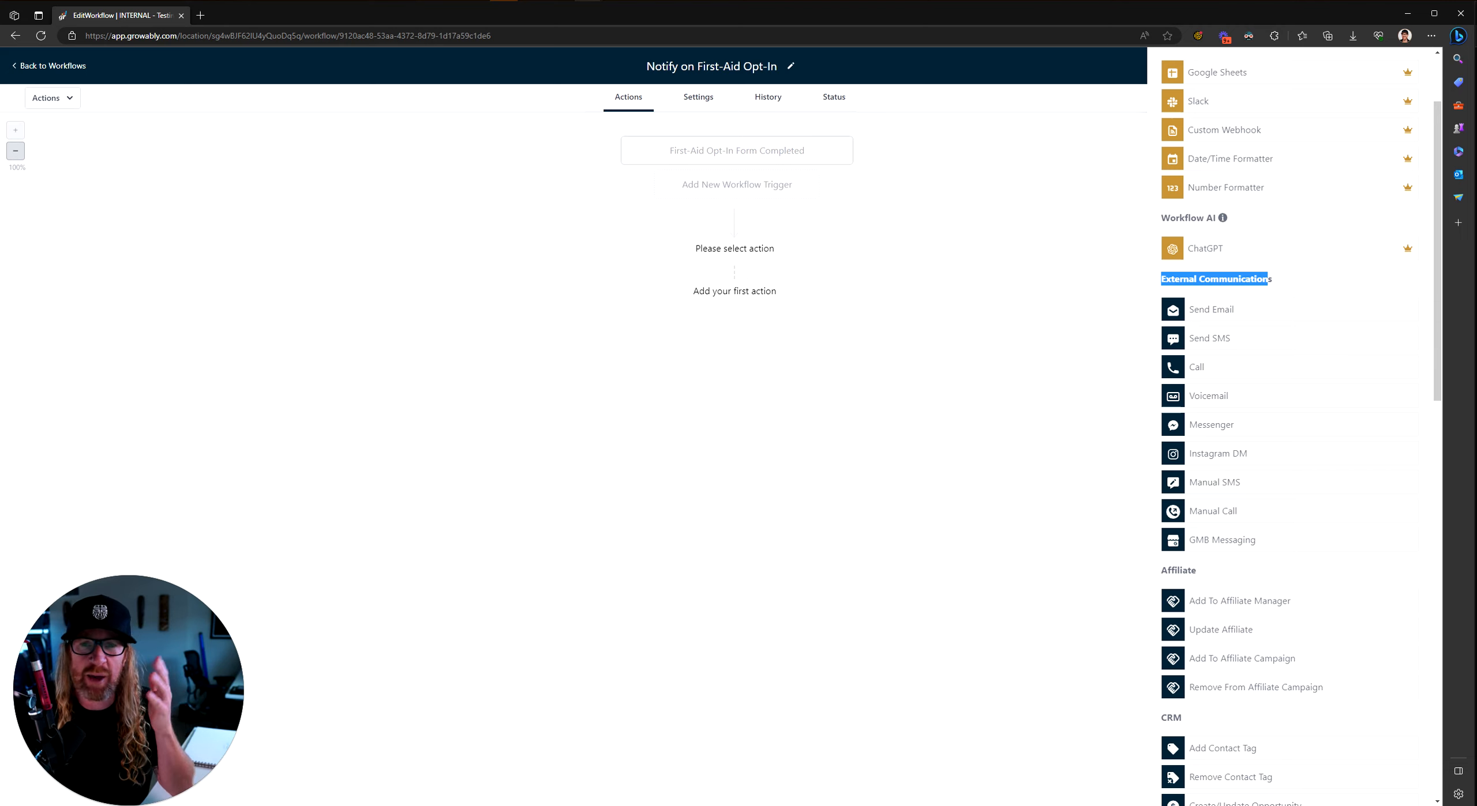
click(1246, 290)
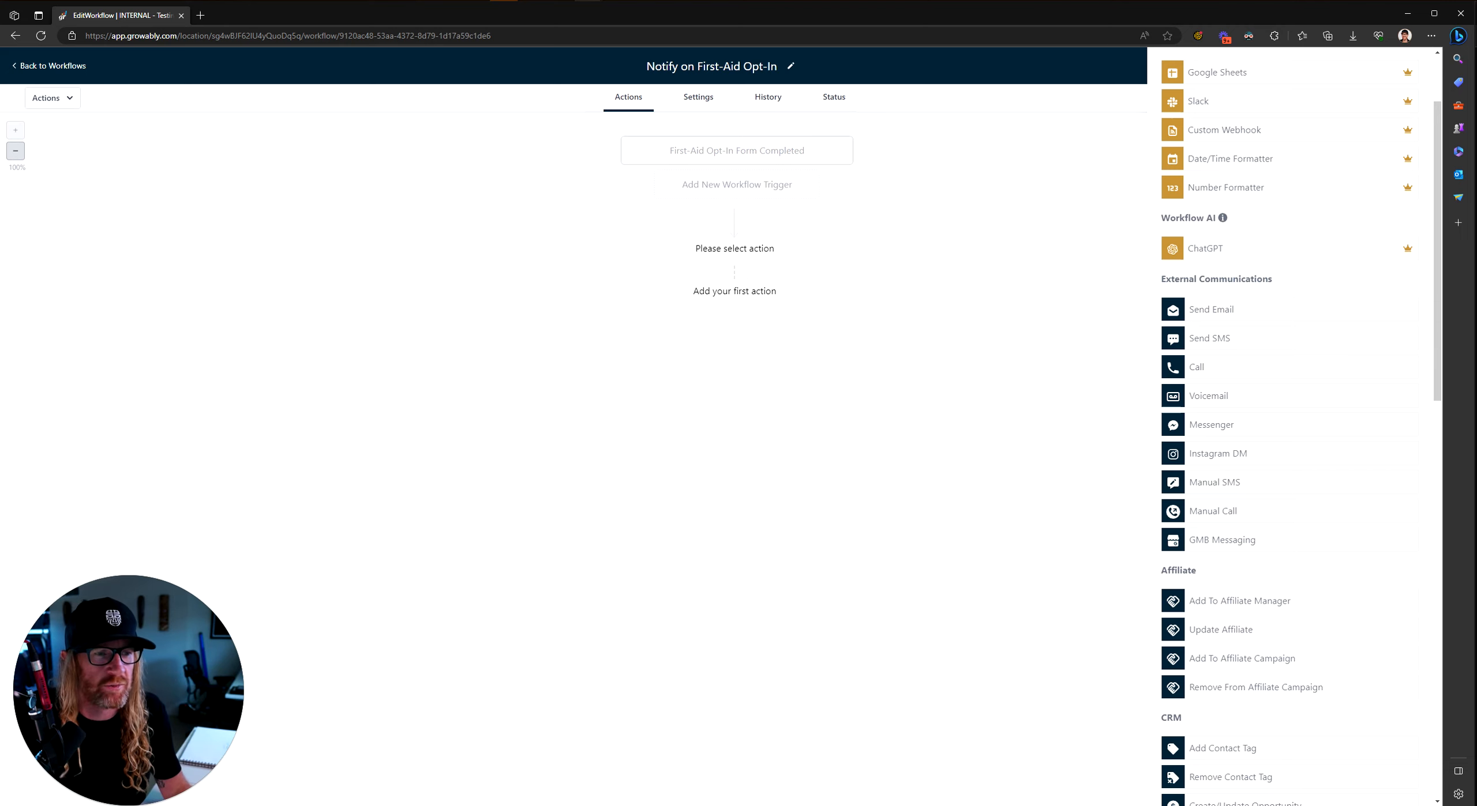
drag(1160, 275, 1323, 540)
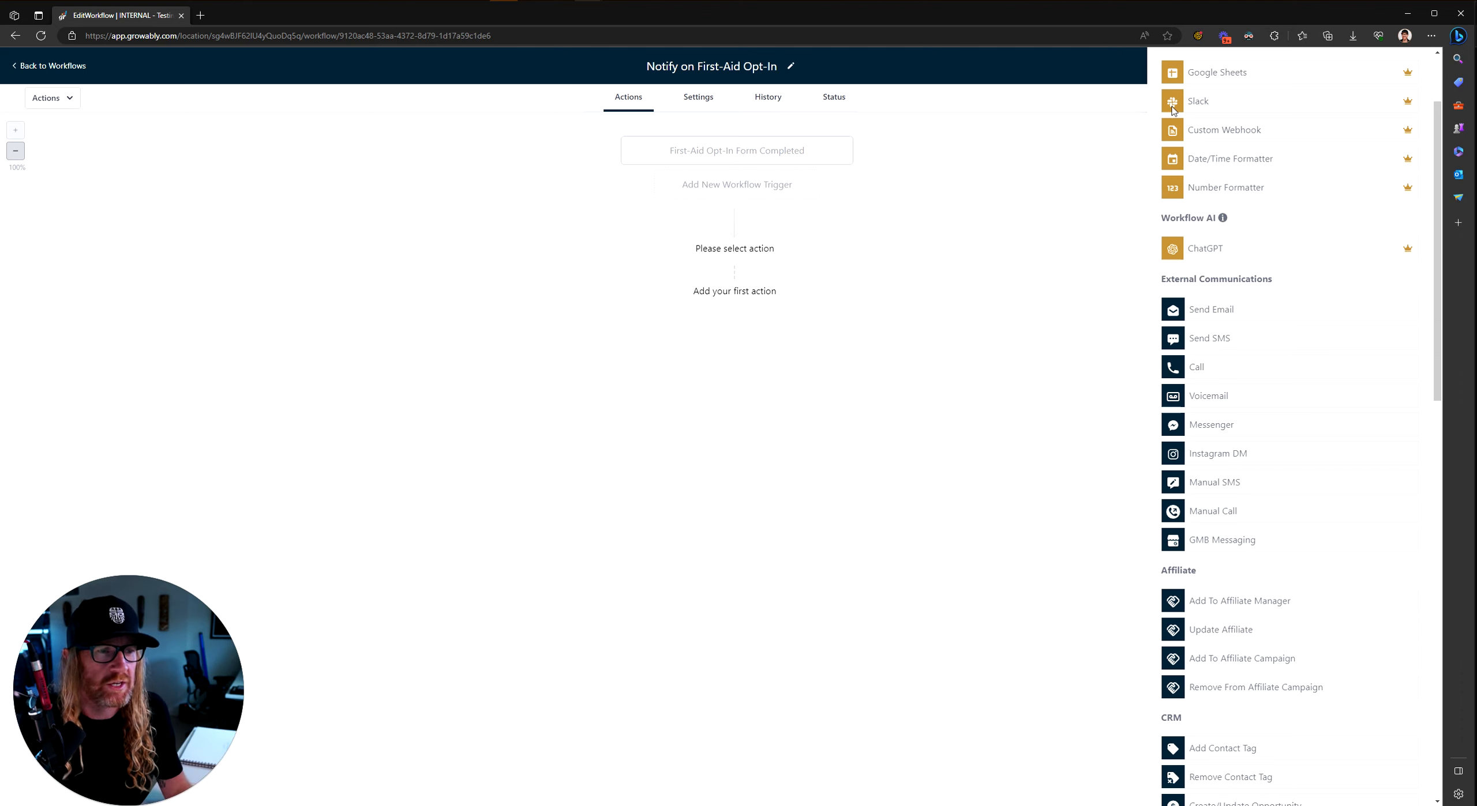
scroll(1201, 289, up, 3)
click(1212, 125)
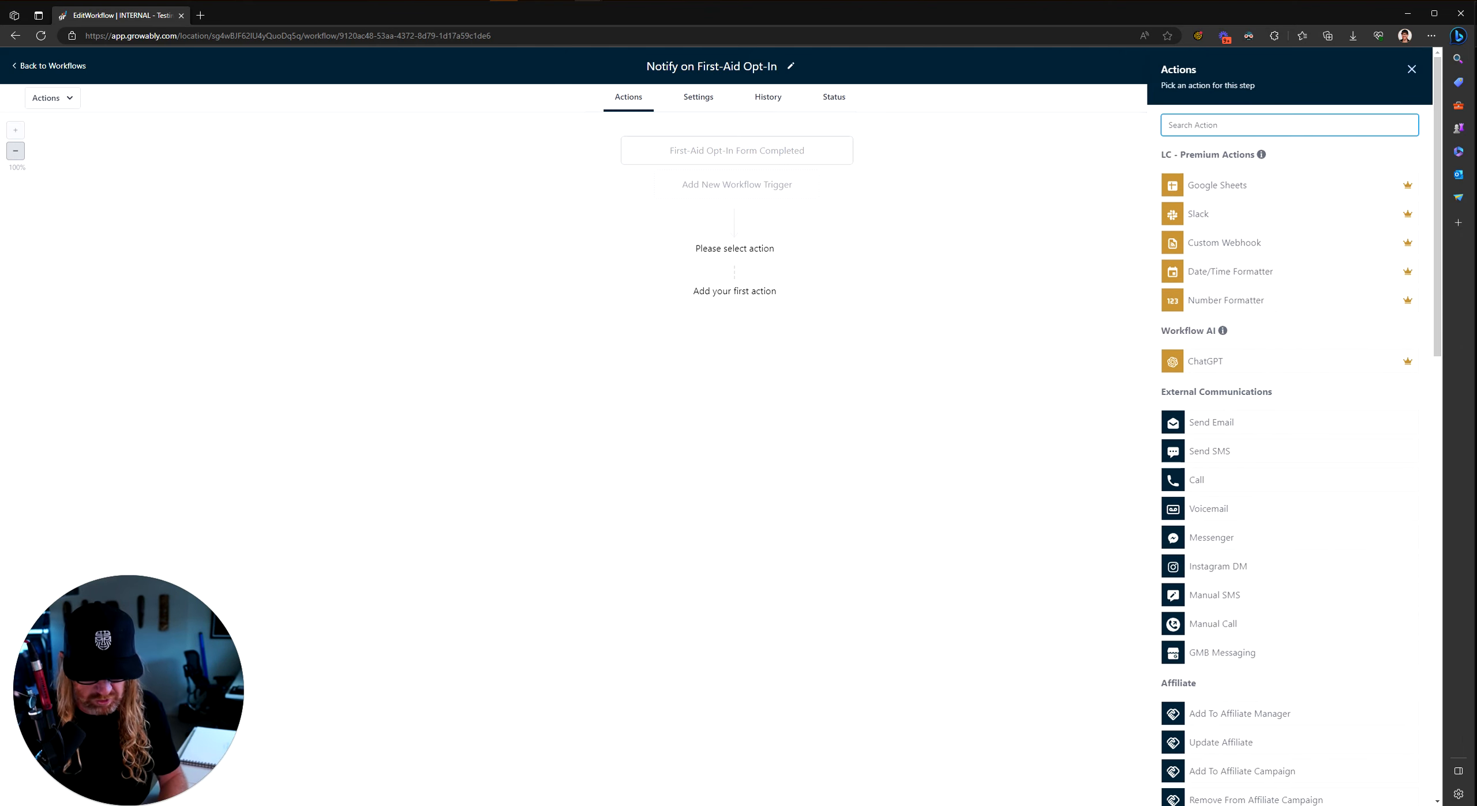
text(intern)
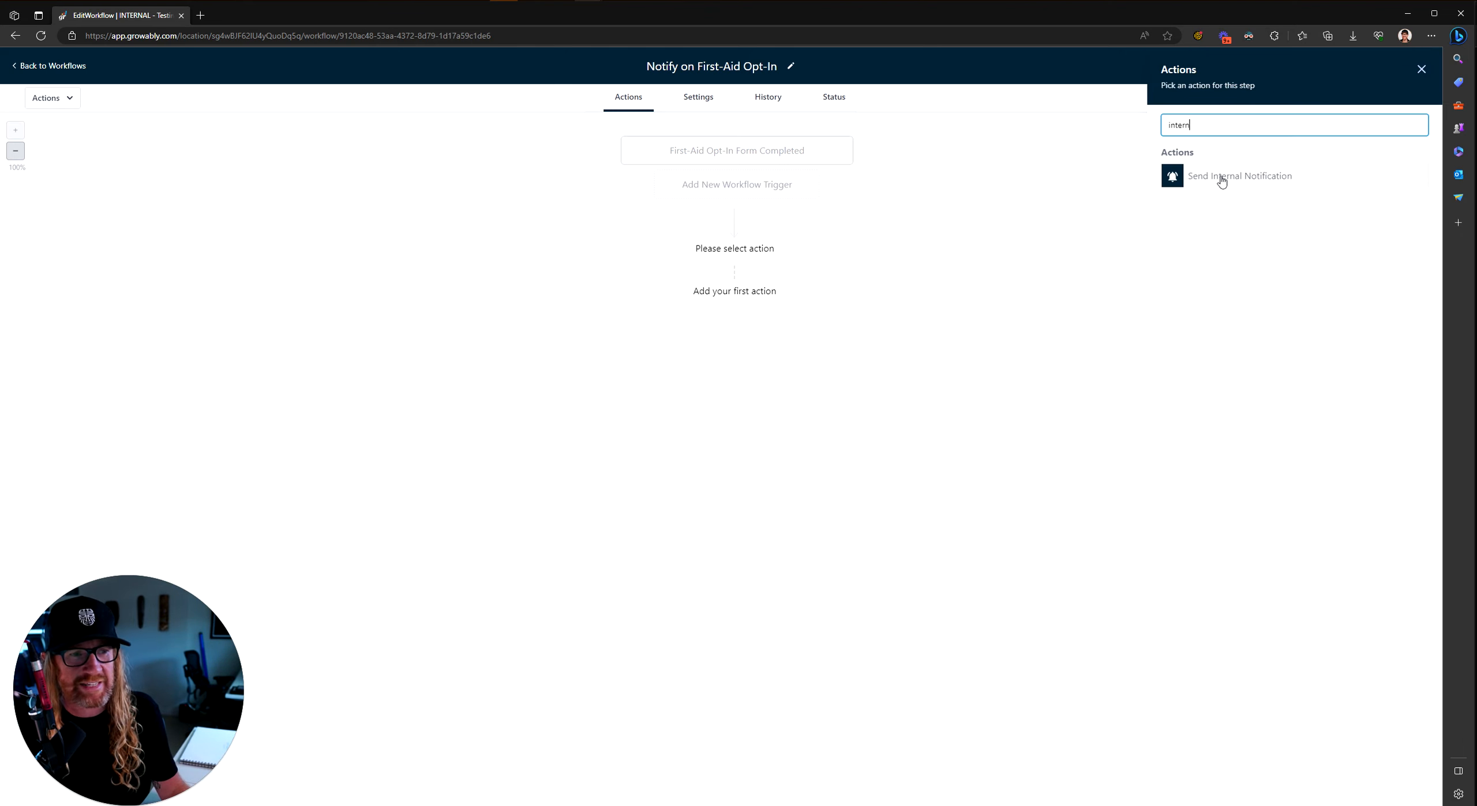
click(1421, 68)
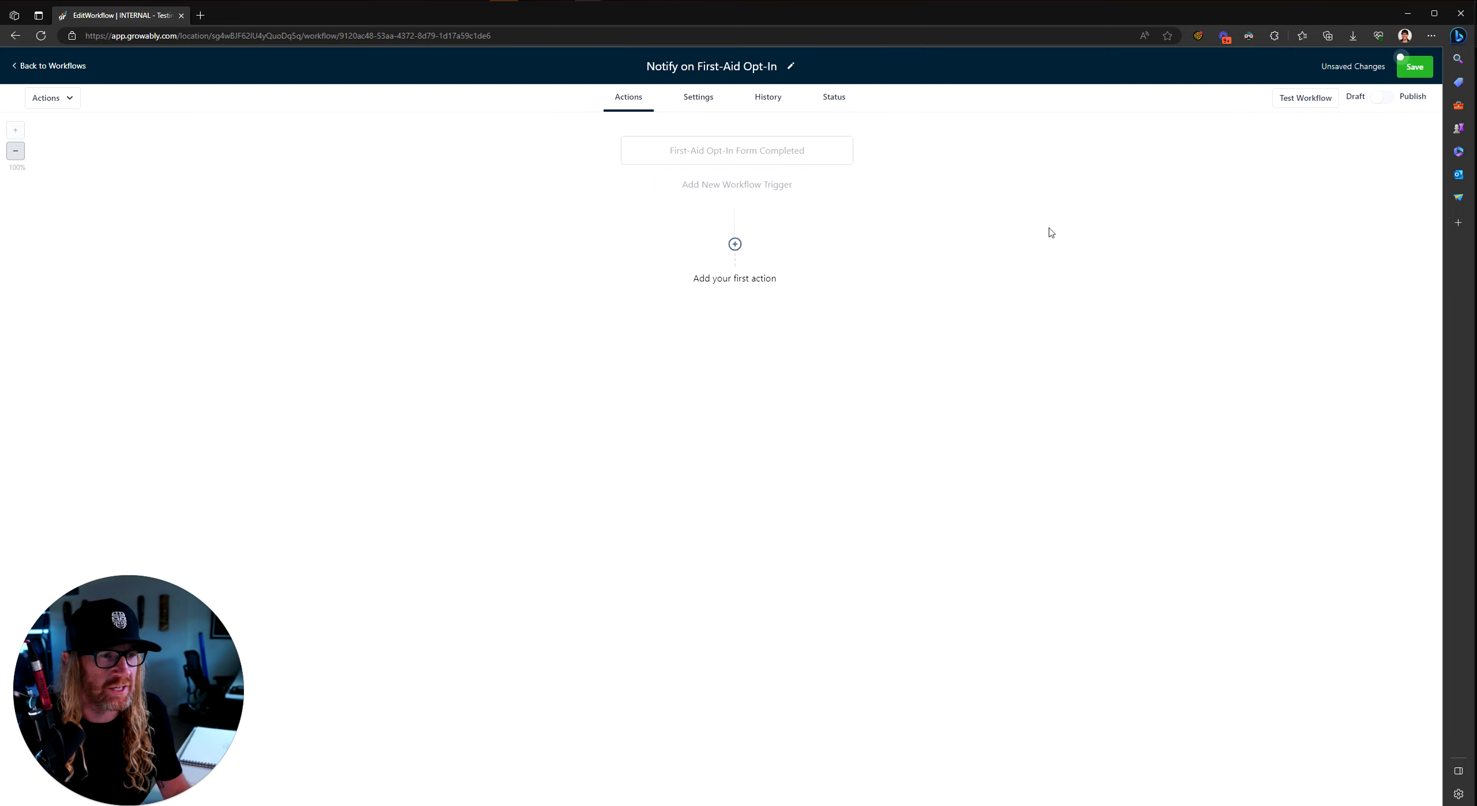
Step: Add a Send Internal Notification action named 'Send SMS to Nigel'
click(735, 244)
scroll(1298, 519, down, 10)
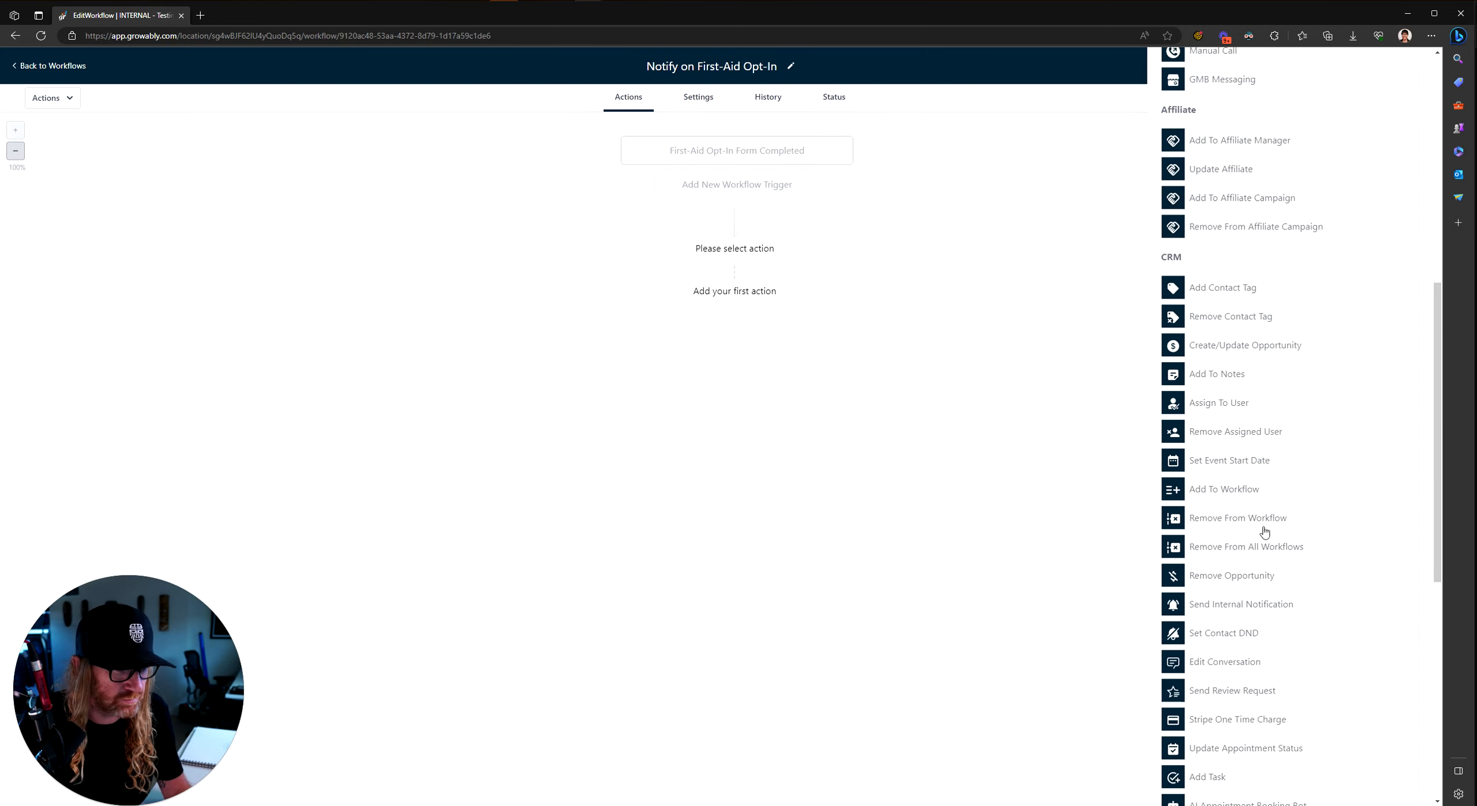
scroll(1236, 681, down, 3)
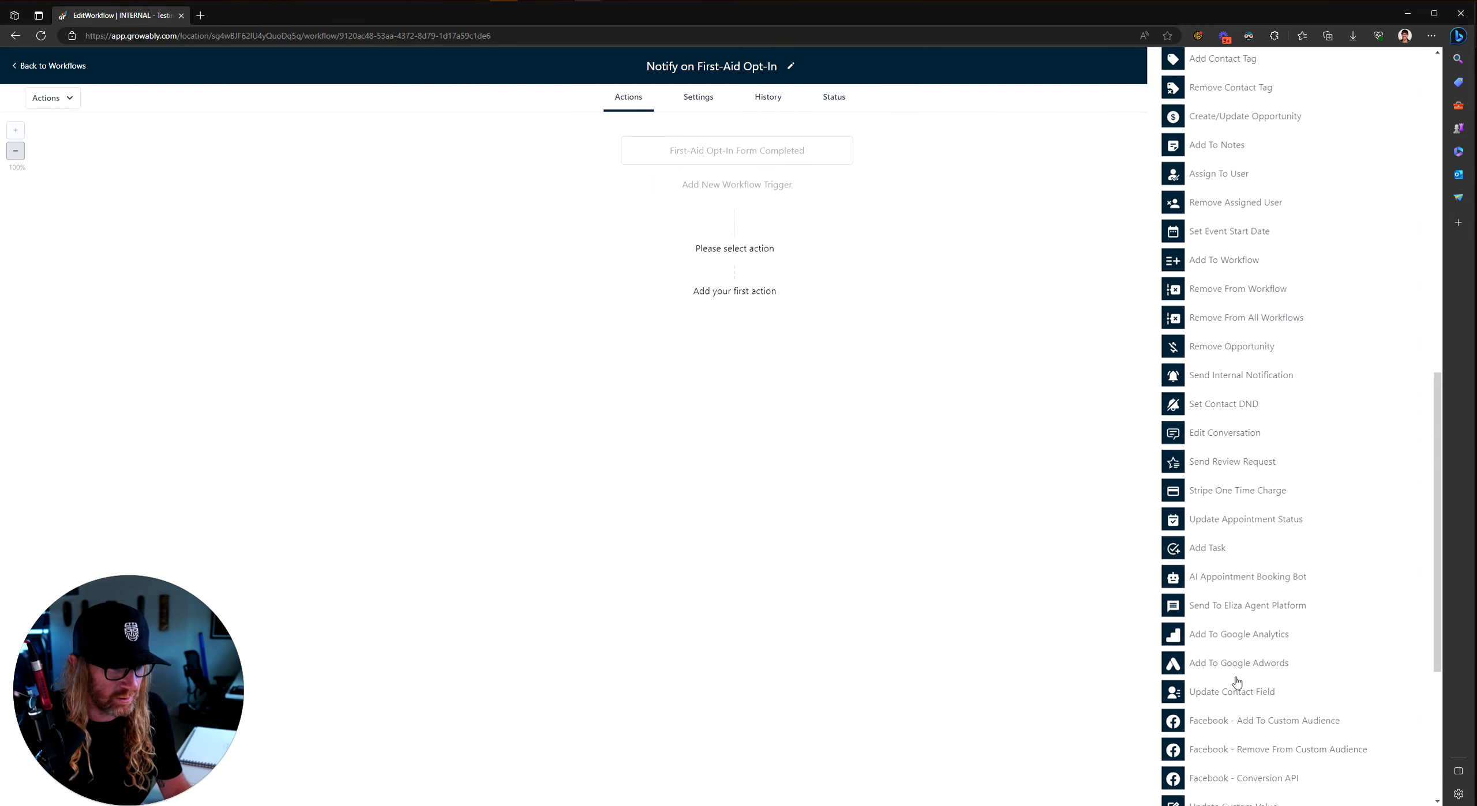
scroll(1226, 346, up, 3)
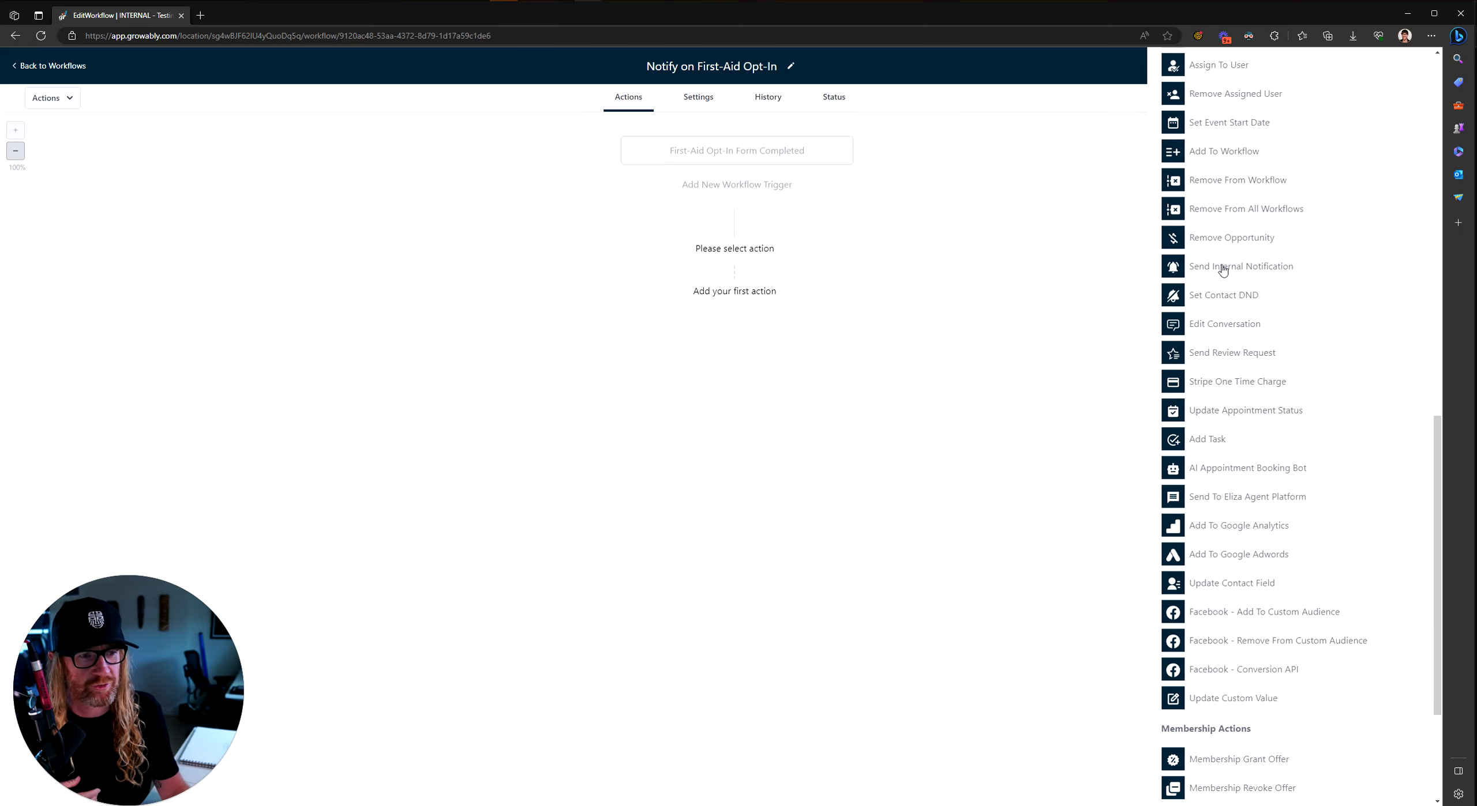
scroll(1222, 270, up, 10)
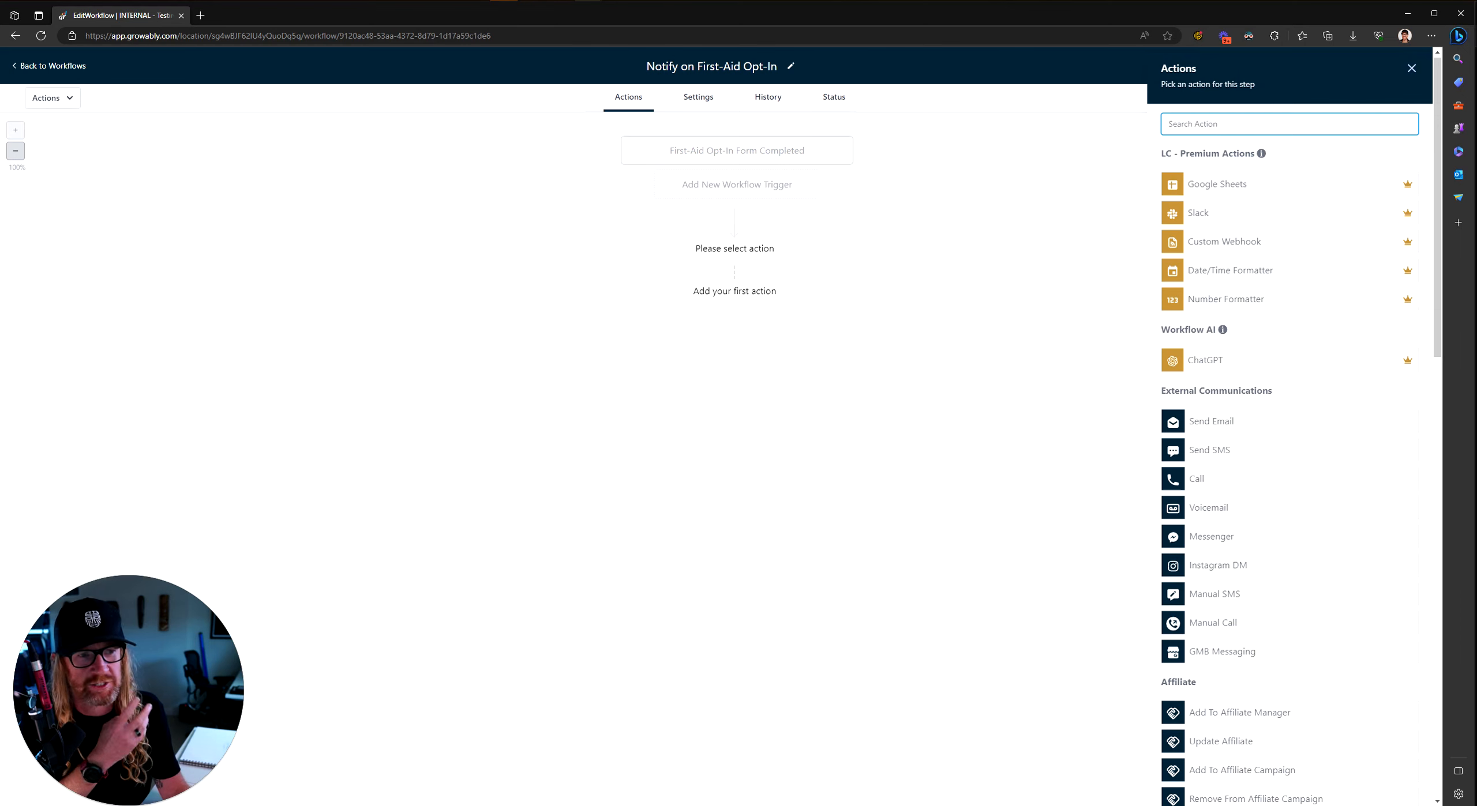
scroll(1274, 465, down, 10)
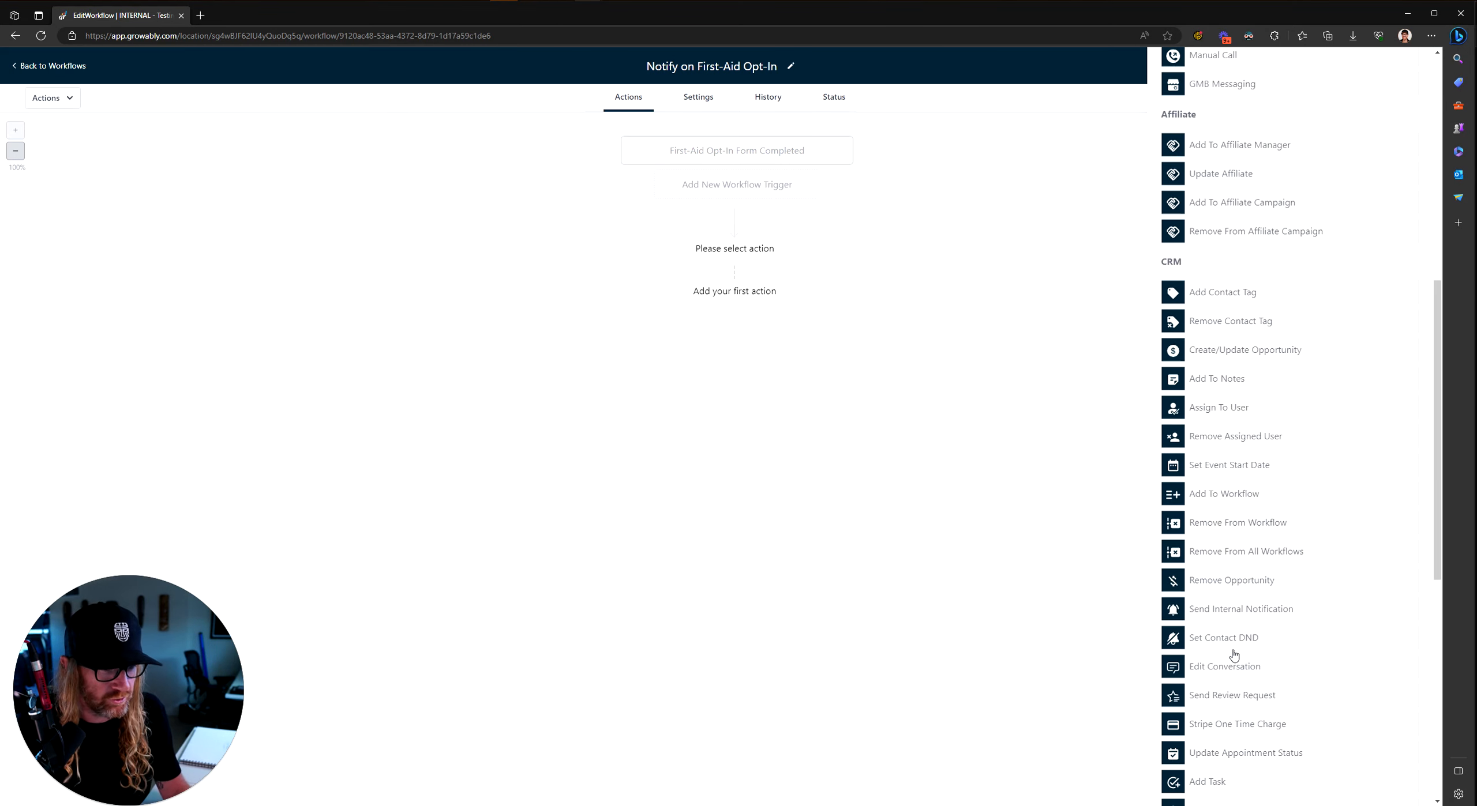
click(1217, 610)
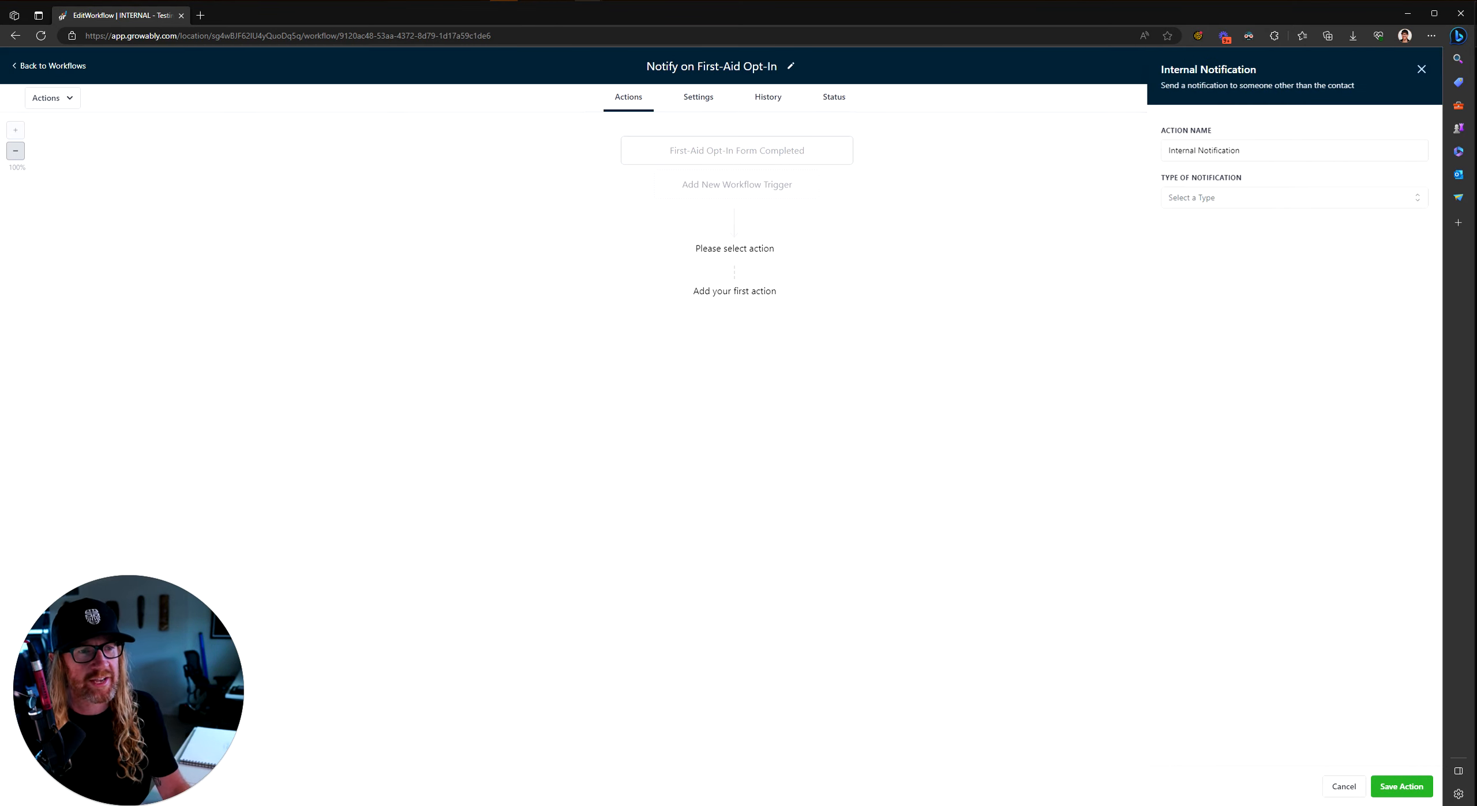
text(Send SMS to O)
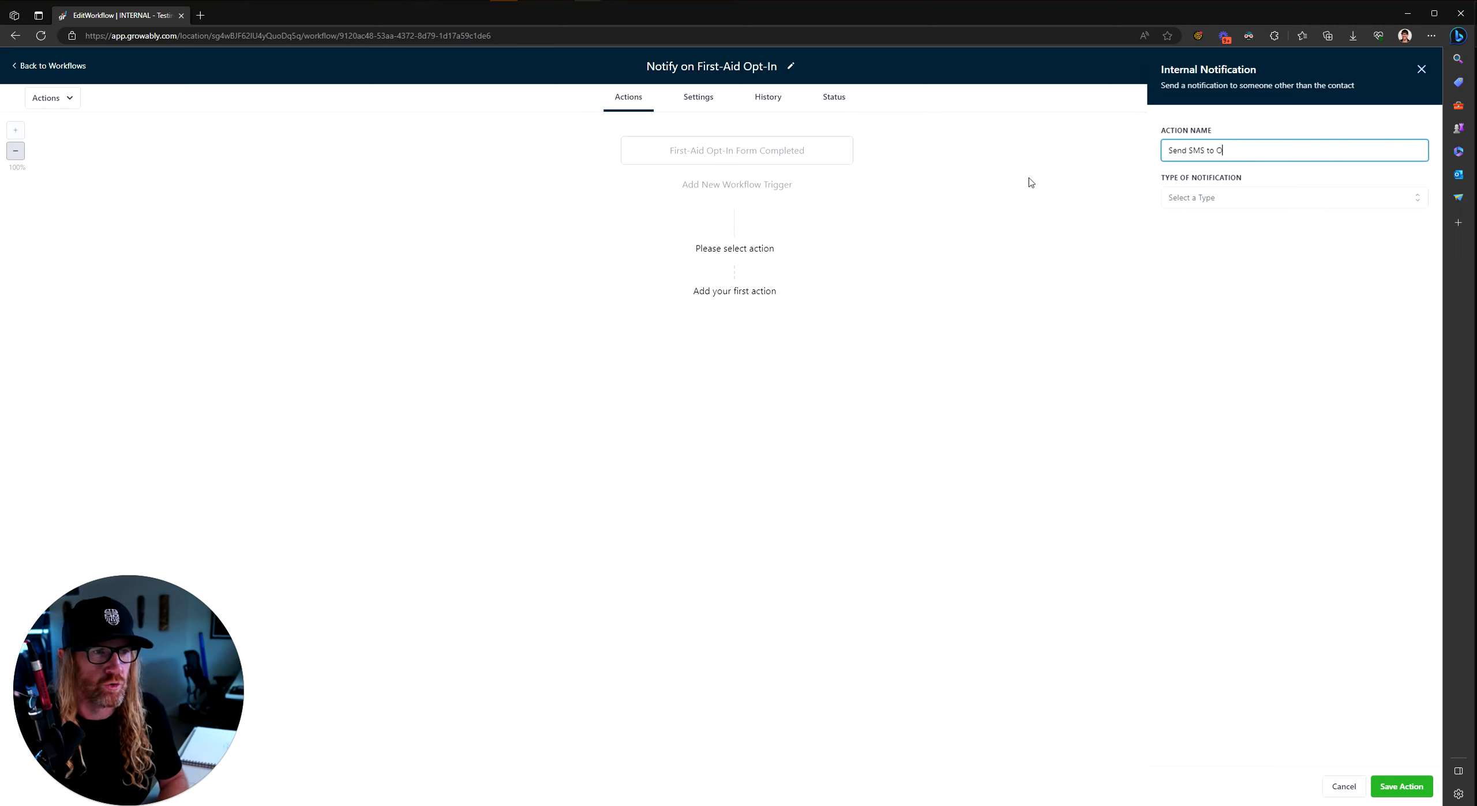
key(BackSpace)
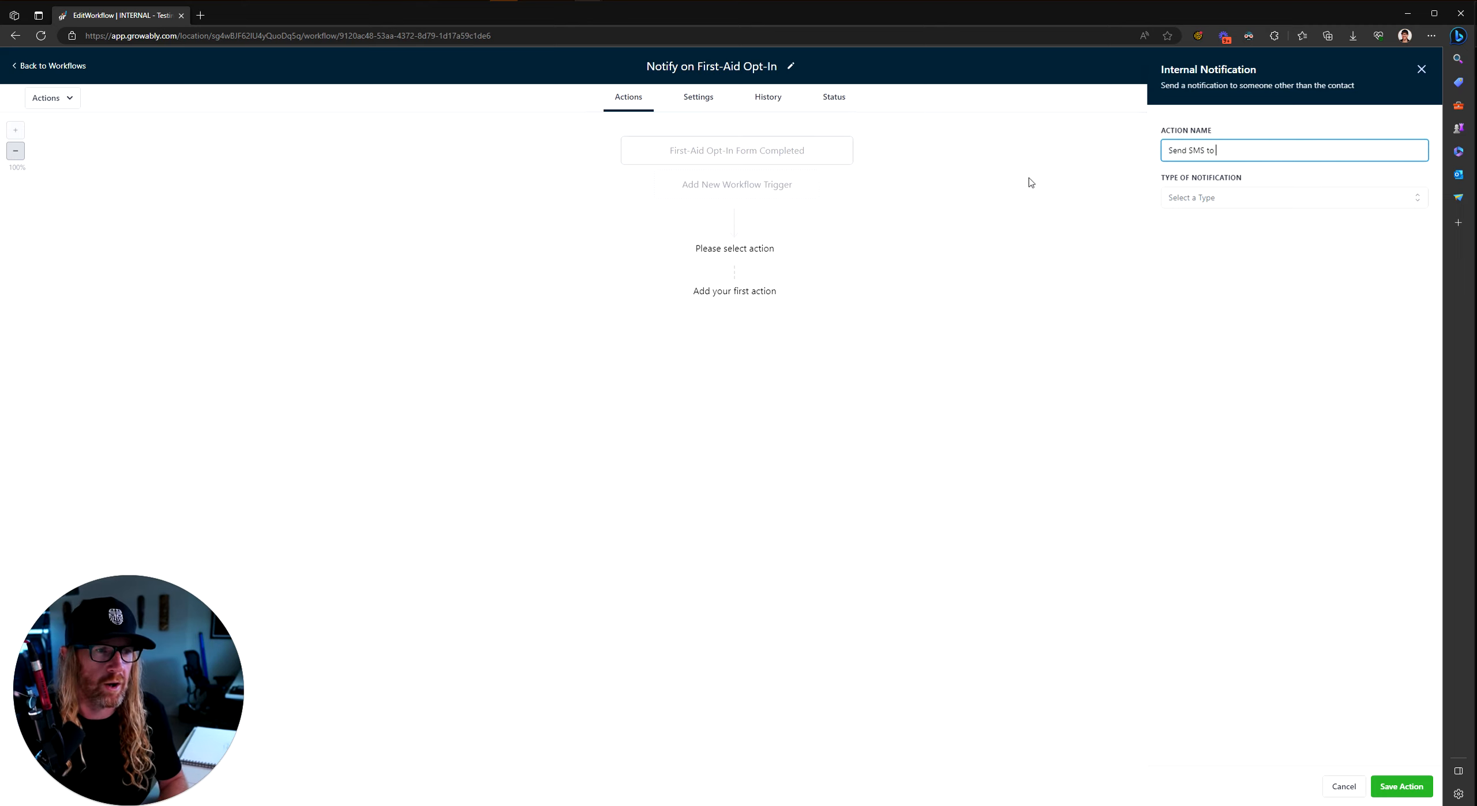
text(Nigel)
Step: Make it an SMS reading 'A new person filled in the First-Aid form, please call them ASAP. Name'
click(1256, 201)
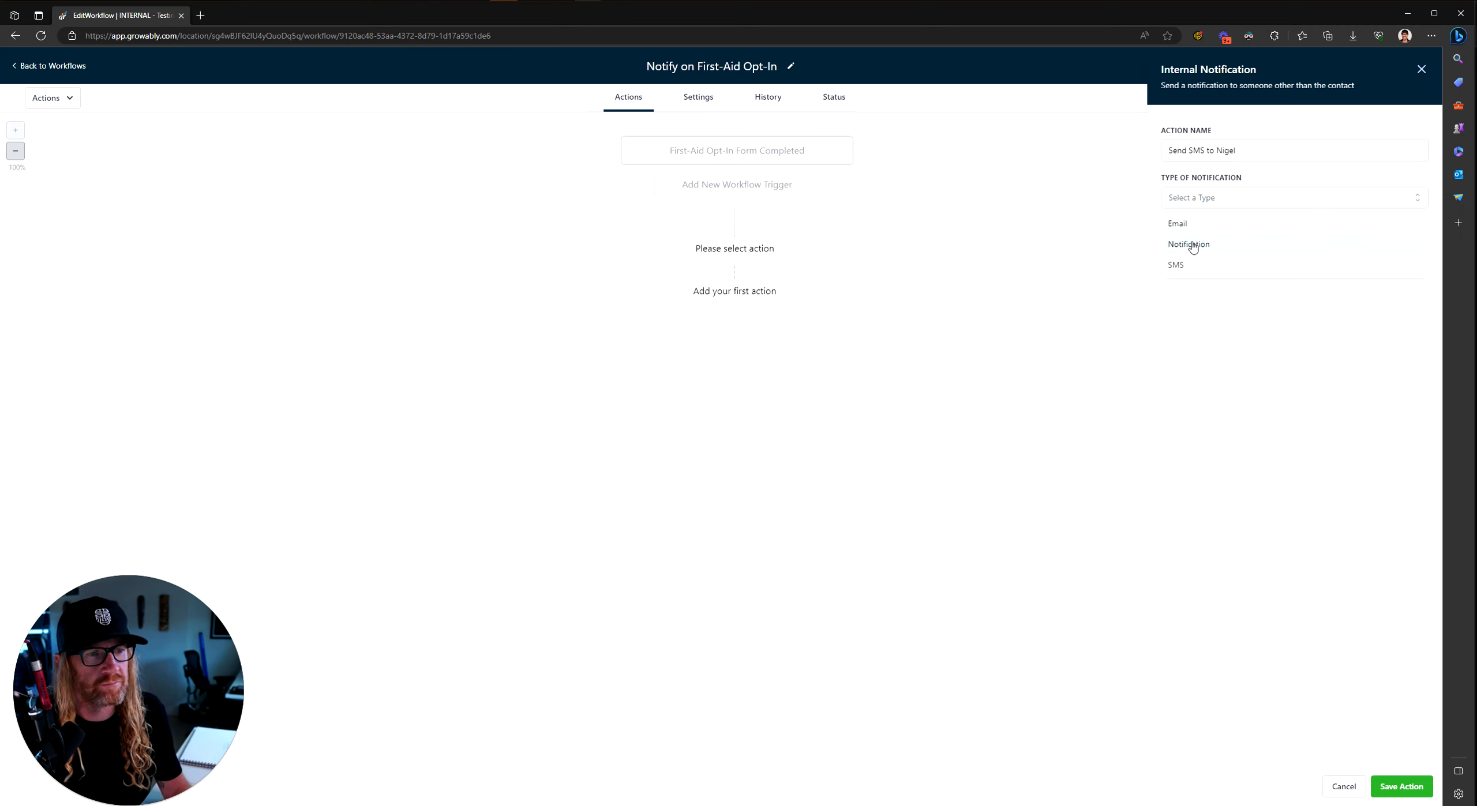
click(1176, 266)
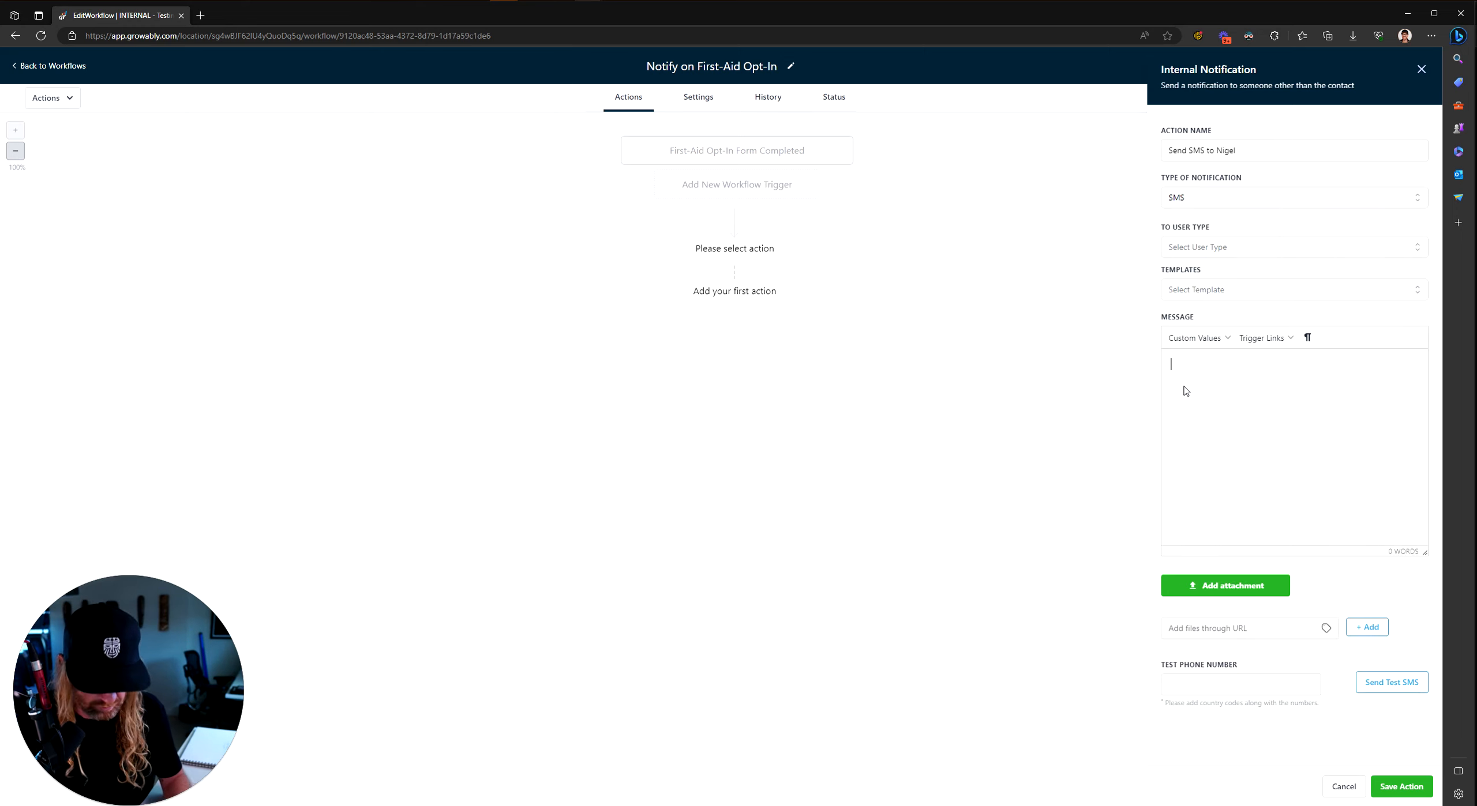
text(A new person fil)
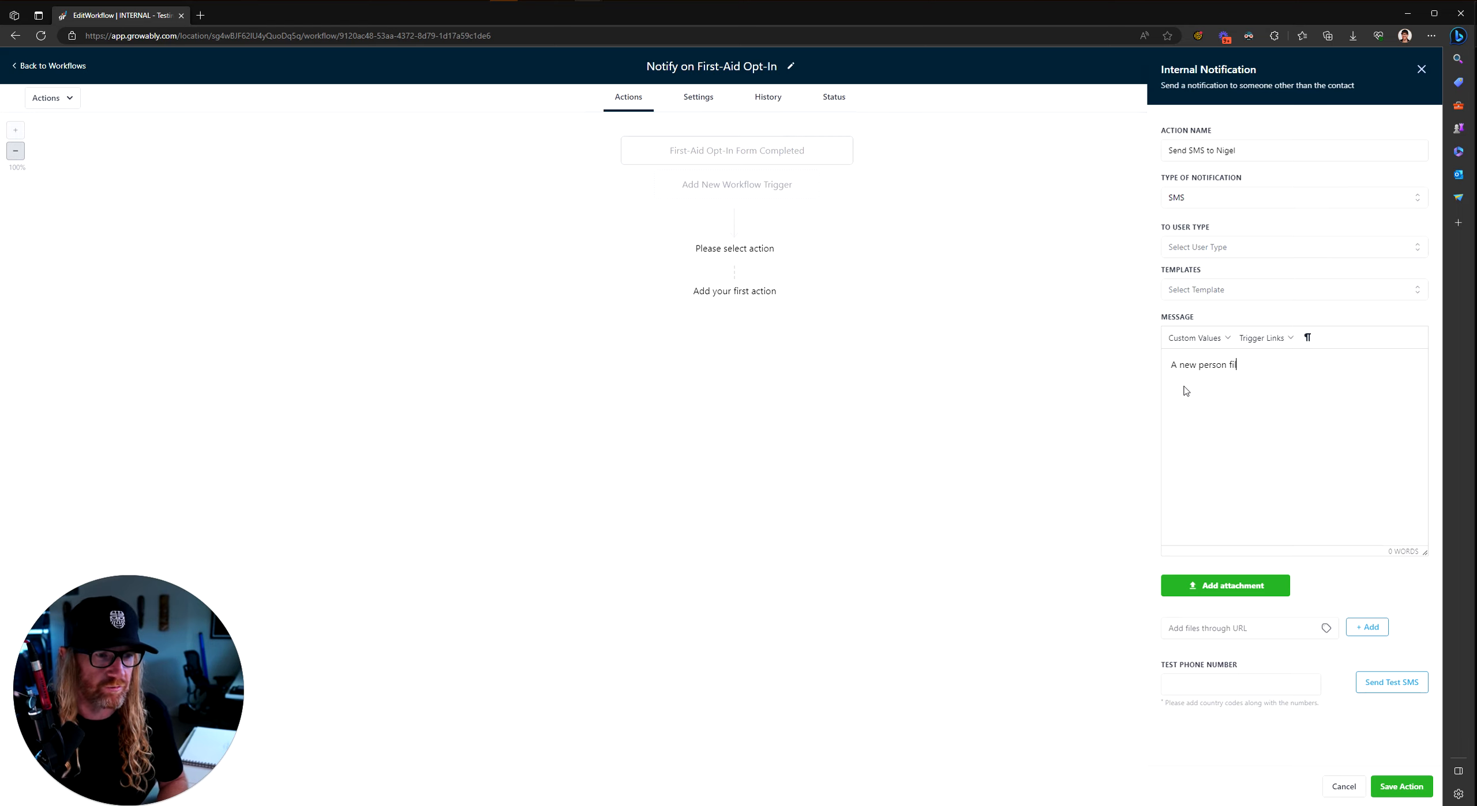
text(led in the First-A)
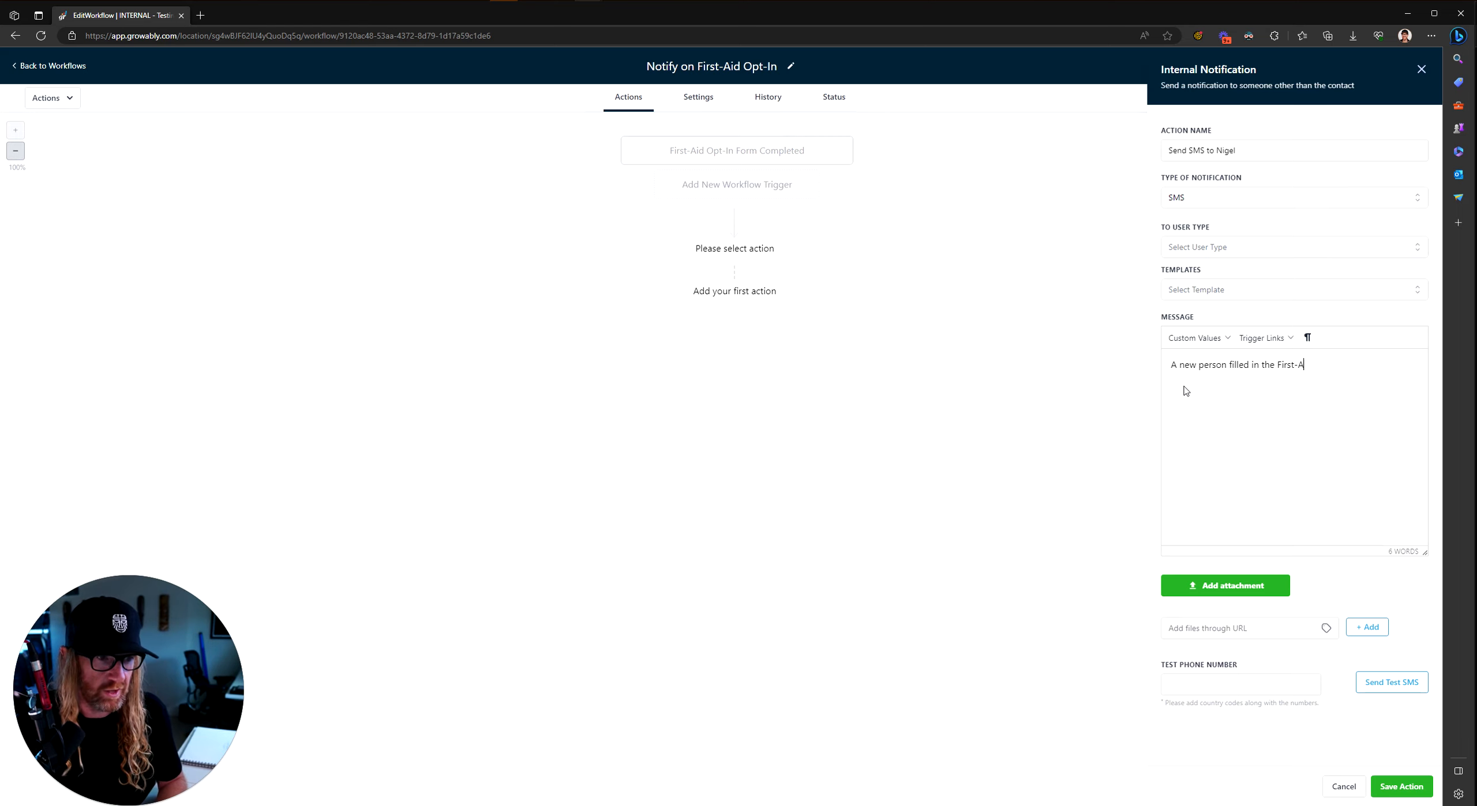
text(di form, please call them ASAP)
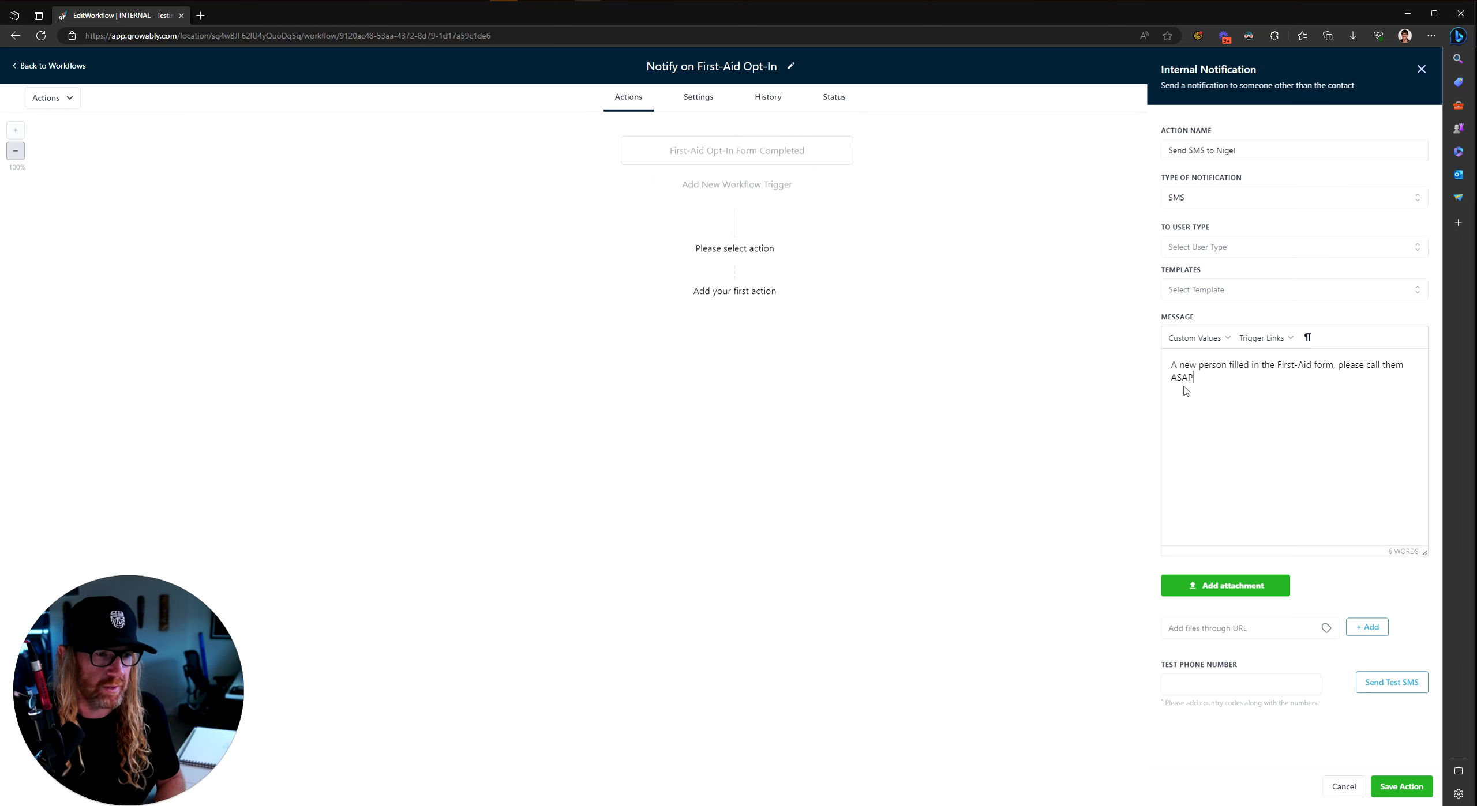
text(. Name =)
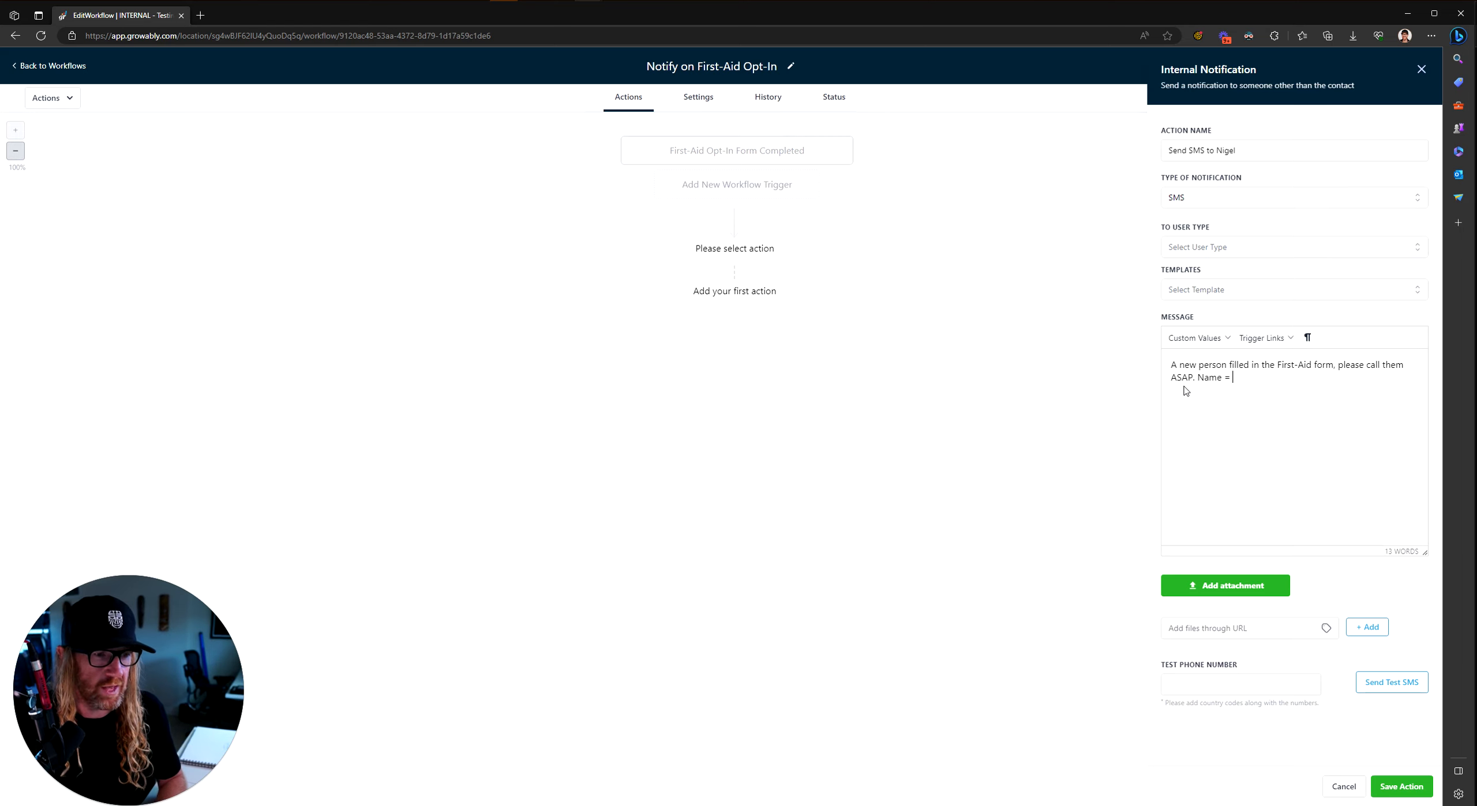
Step: Insert the contact's first and last name placeholders after 'Name ='
click(1214, 340)
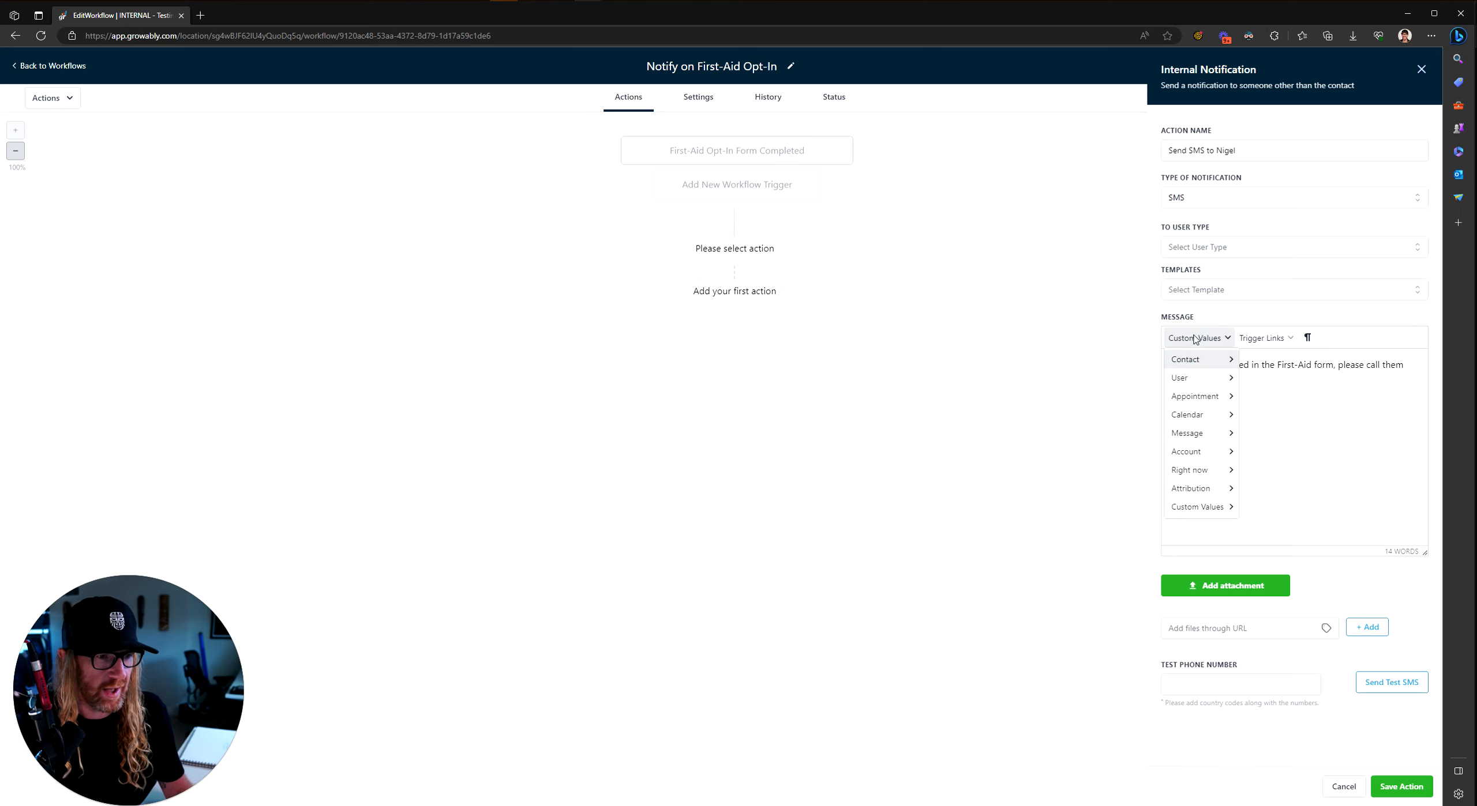
mouse_move(1200, 363)
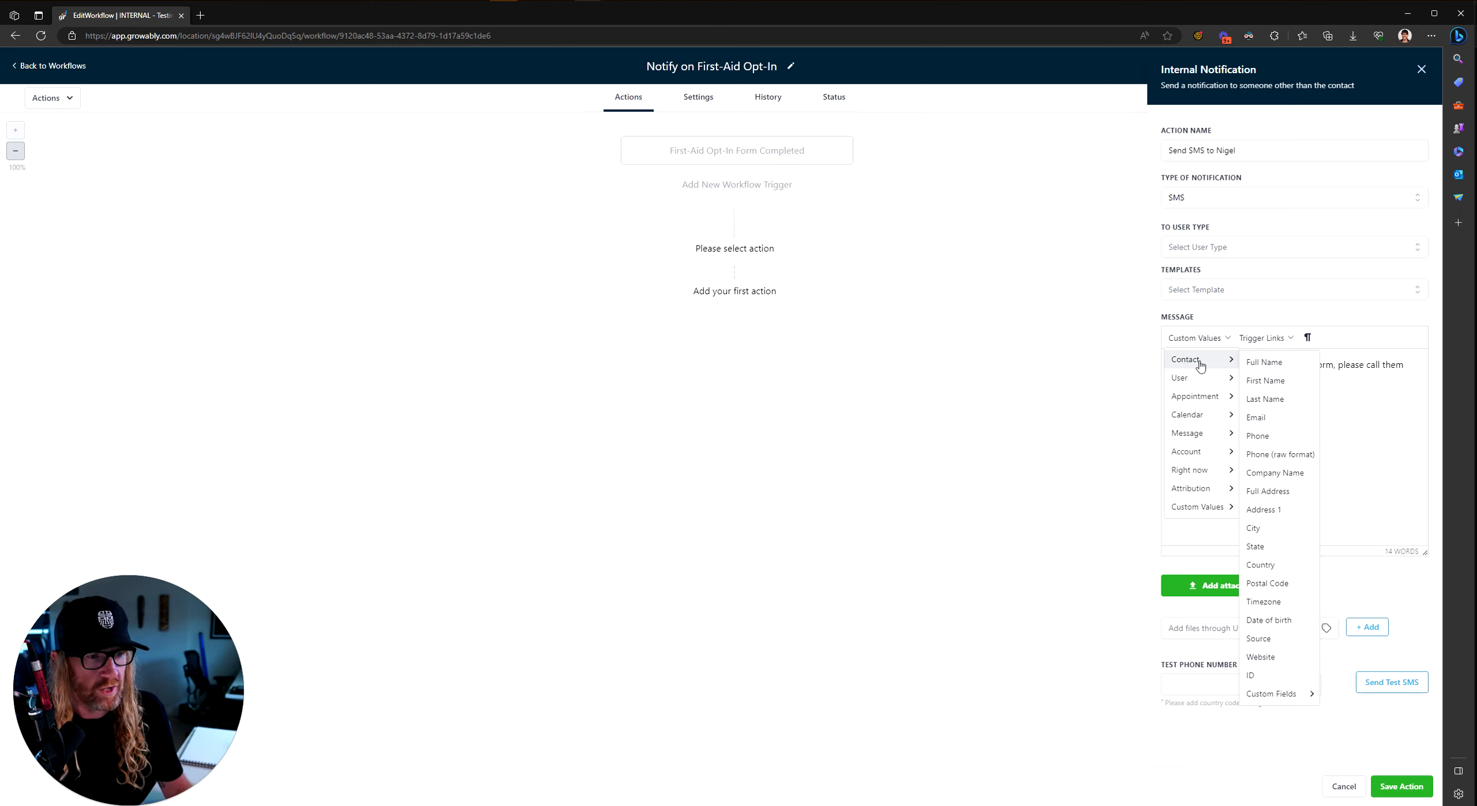
click(1265, 381)
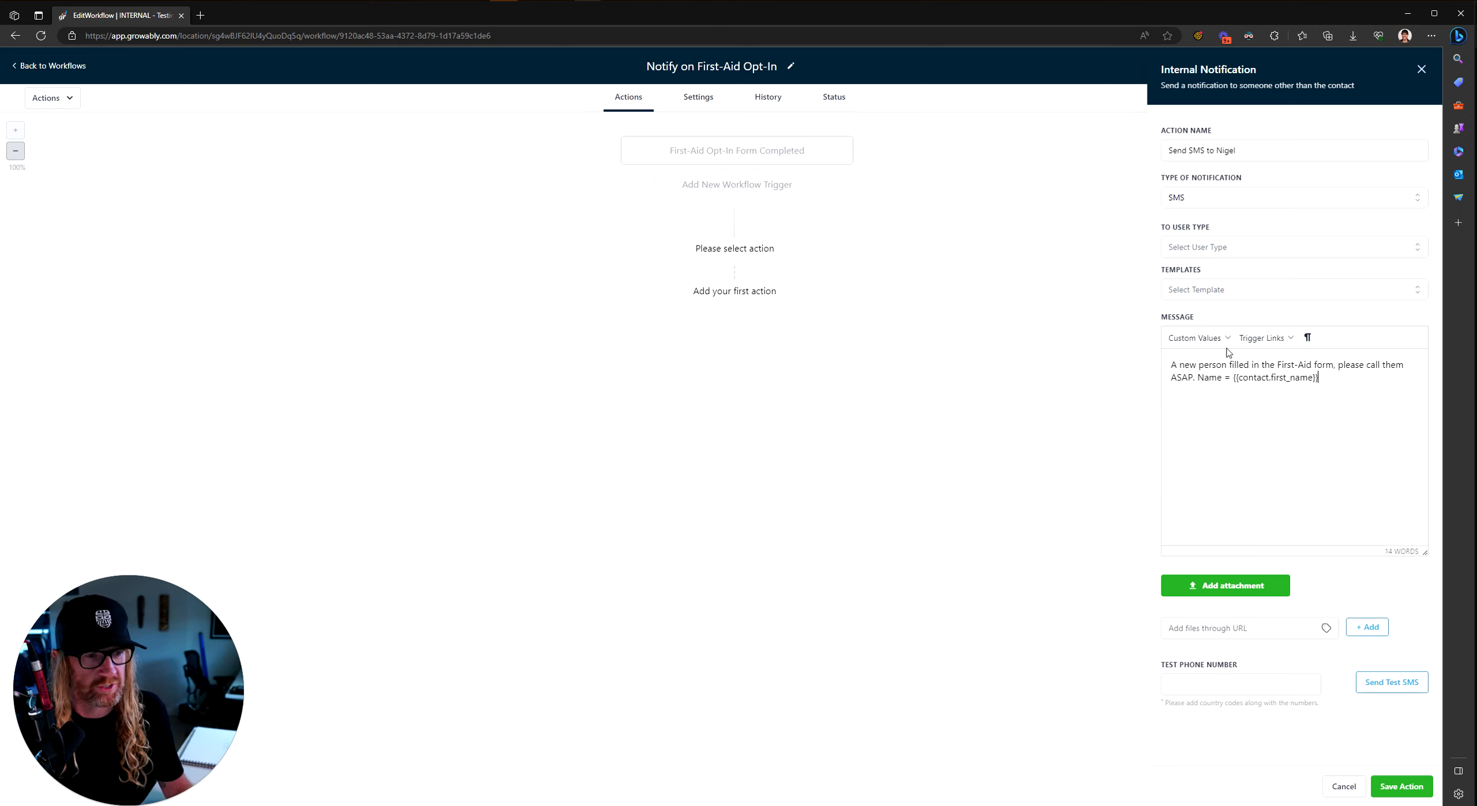
click(1197, 338)
mouse_move(1200, 360)
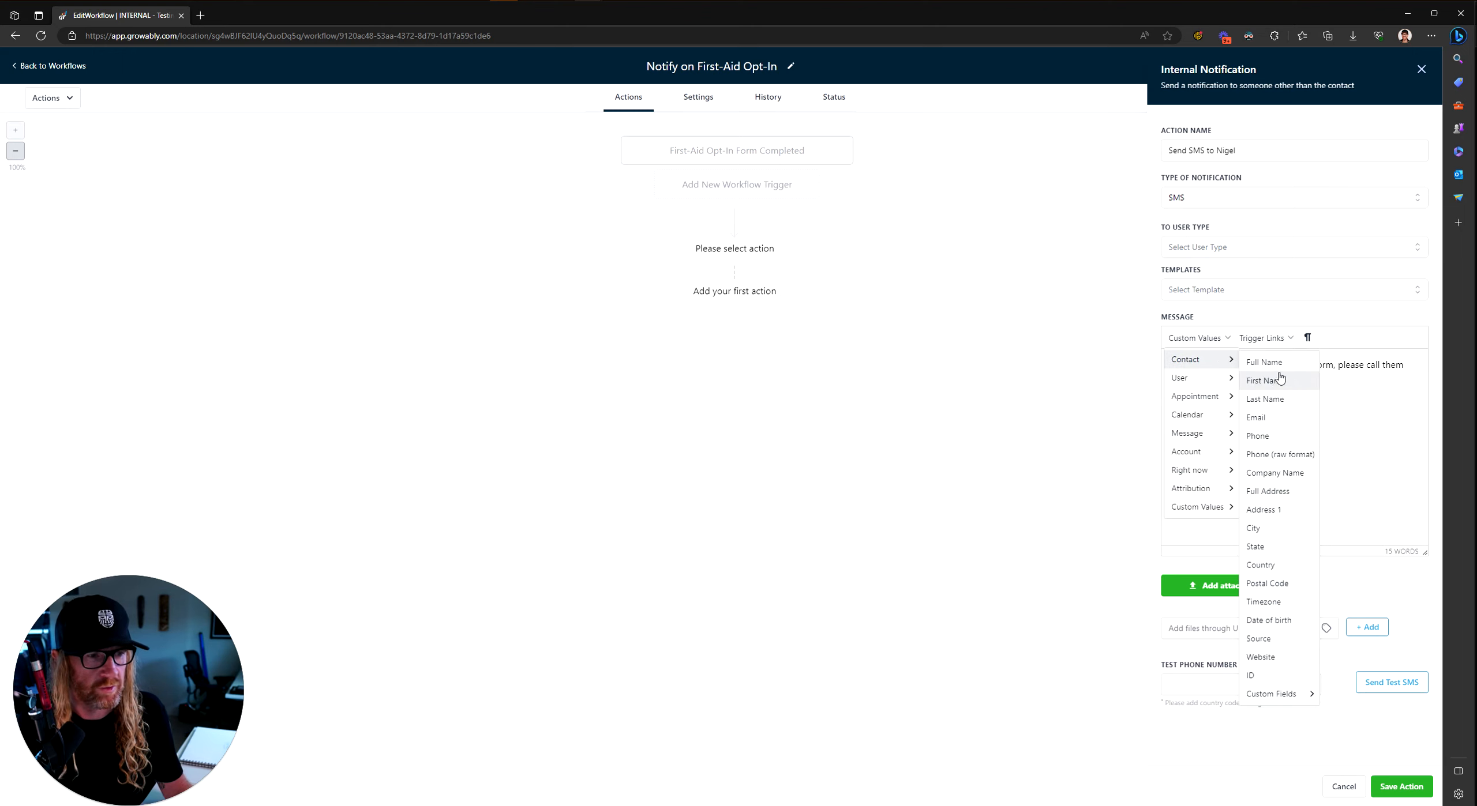
click(1265, 399)
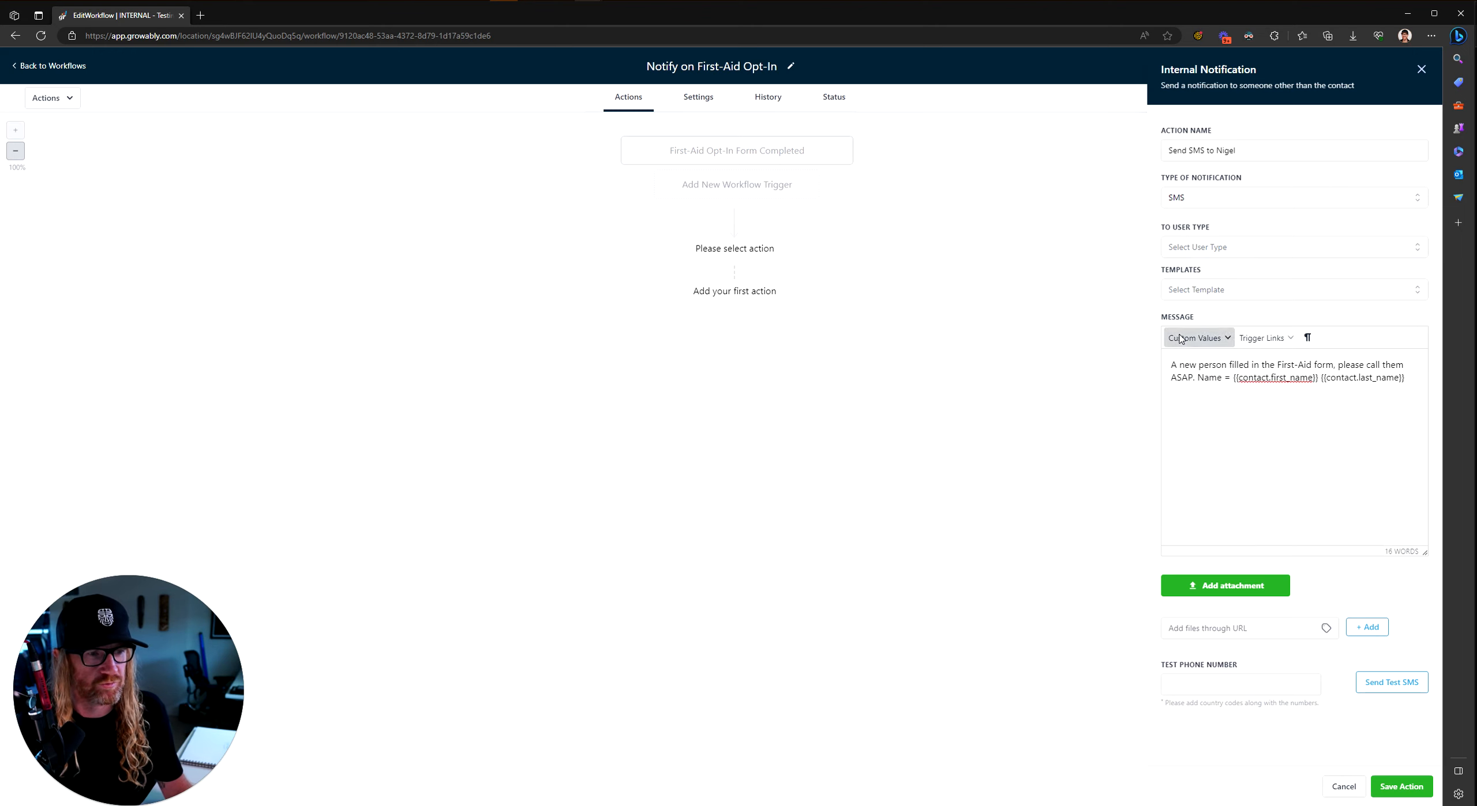
click(1196, 338)
click(1385, 377)
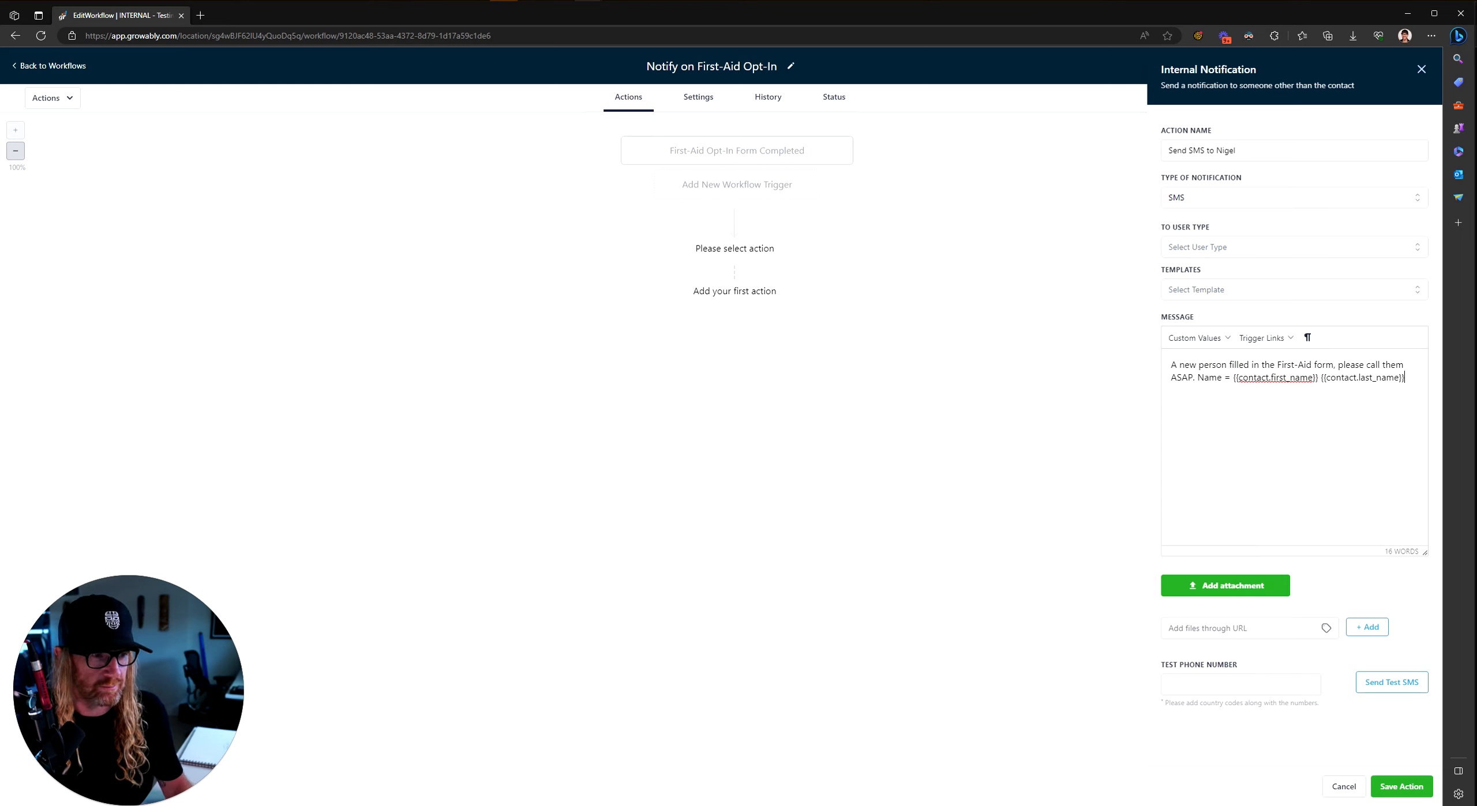
Step: Append 'and Phone =' followed by the contact phone placeholder
text(and Phone =)
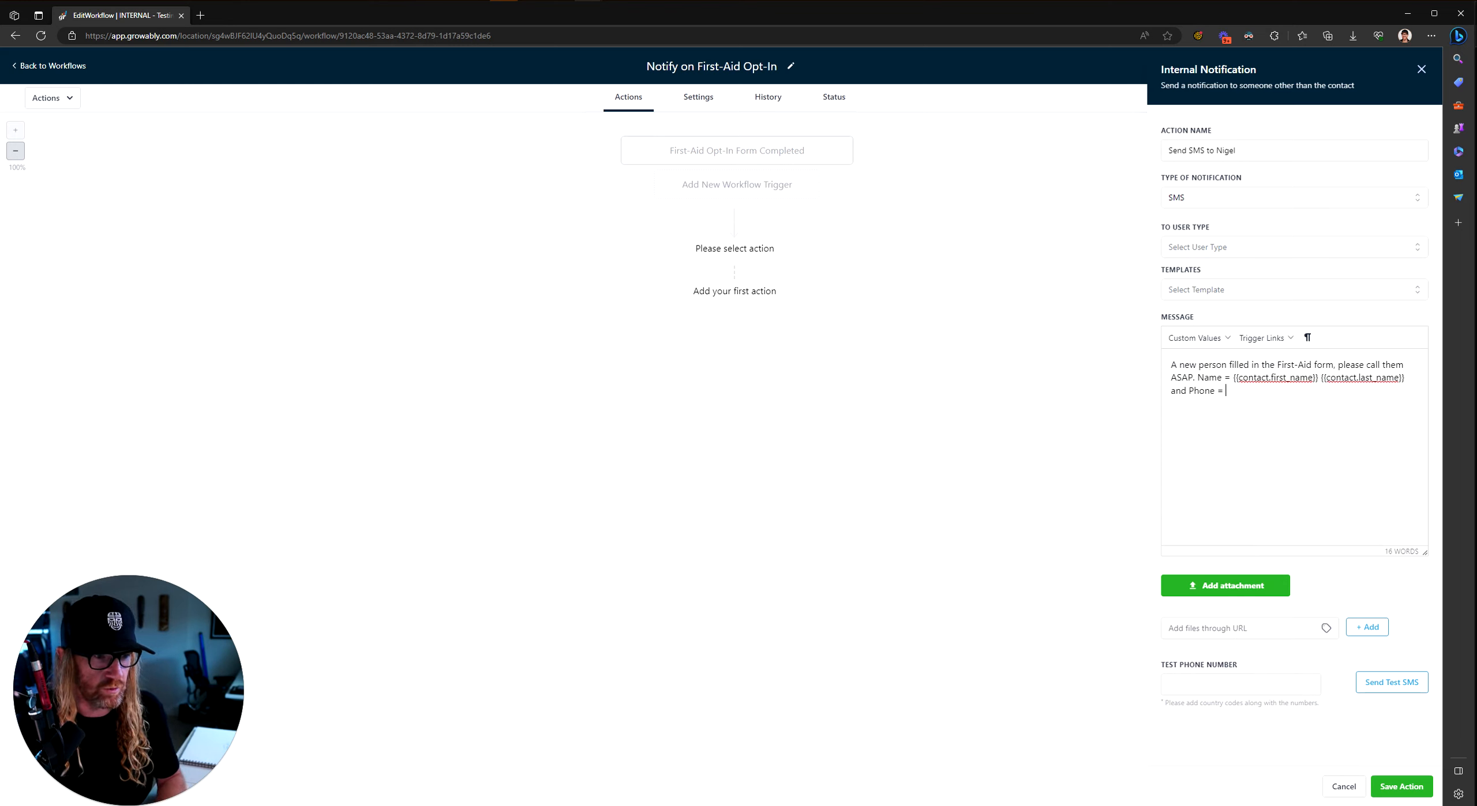
click(1200, 338)
mouse_move(1197, 361)
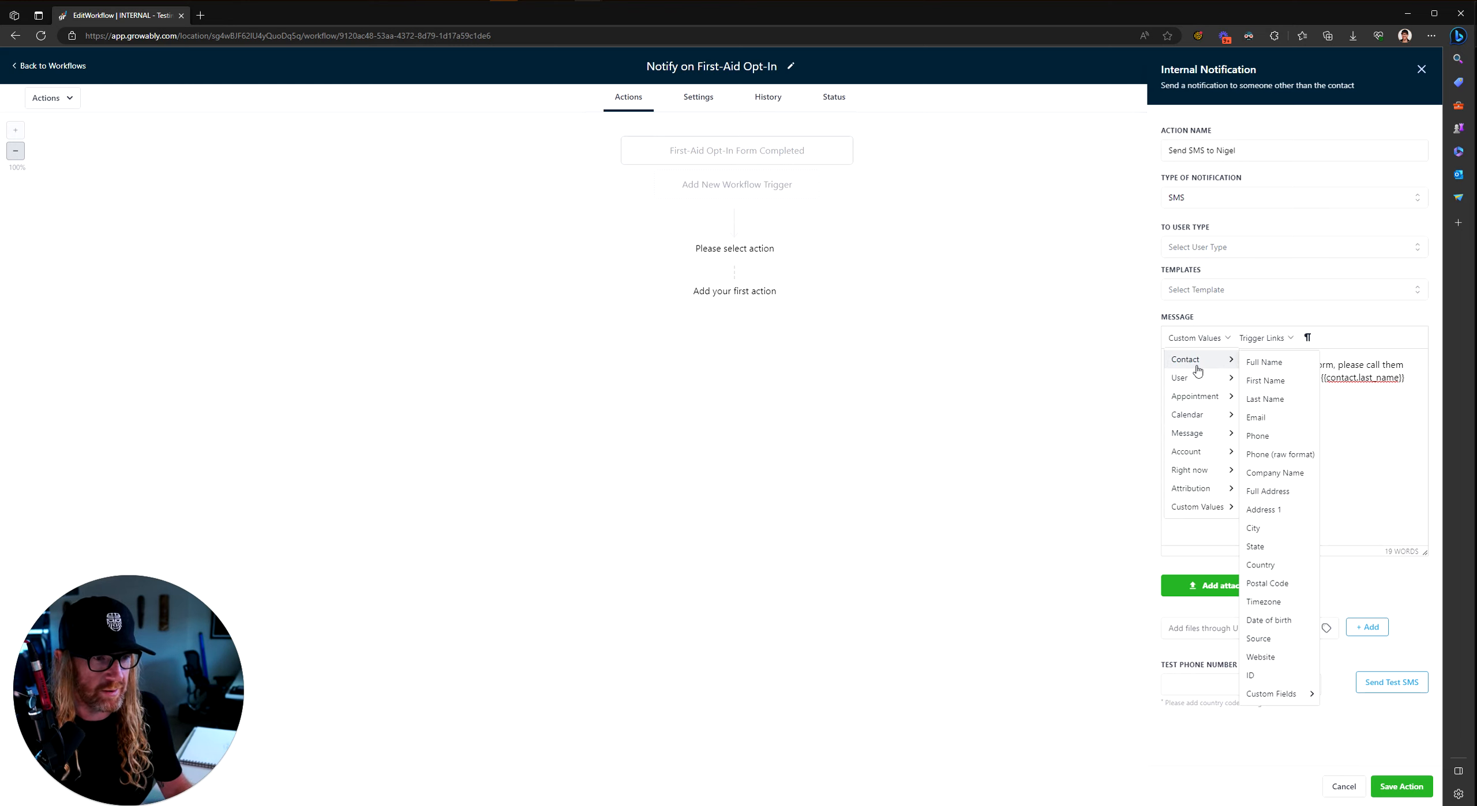
click(1277, 436)
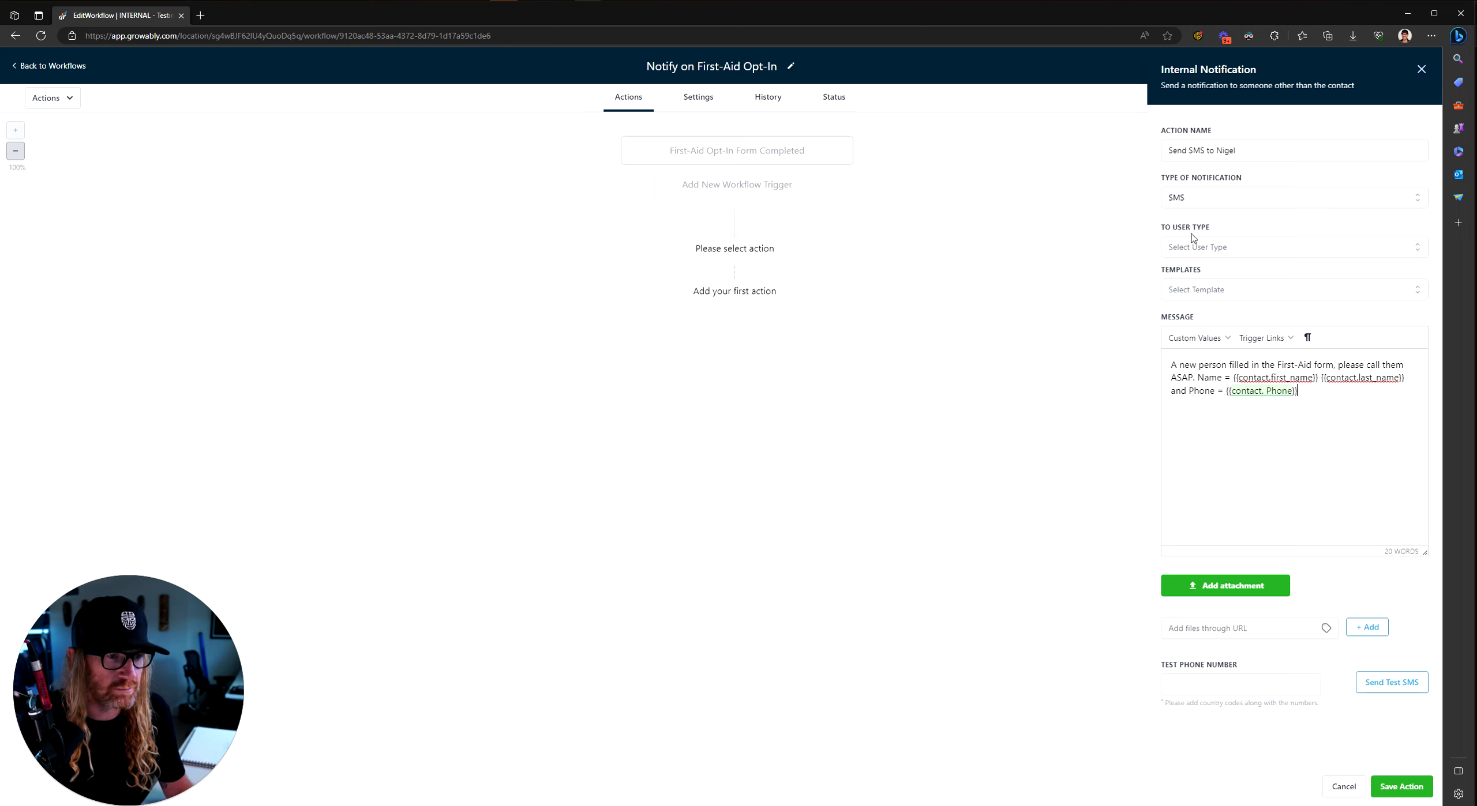
click(1197, 254)
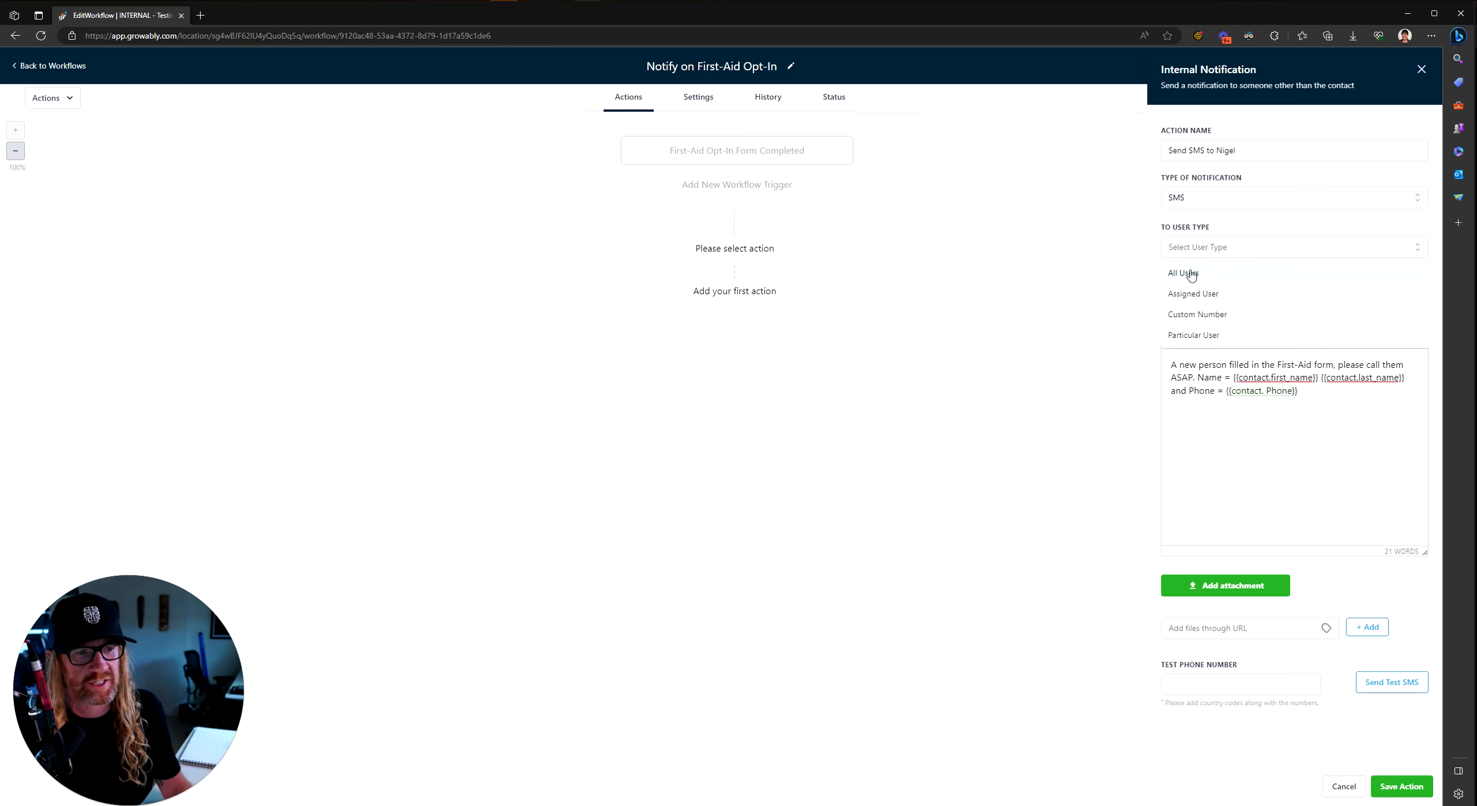
Step: Set To User Type to Particular User and tick one team member under Select Users
click(1195, 230)
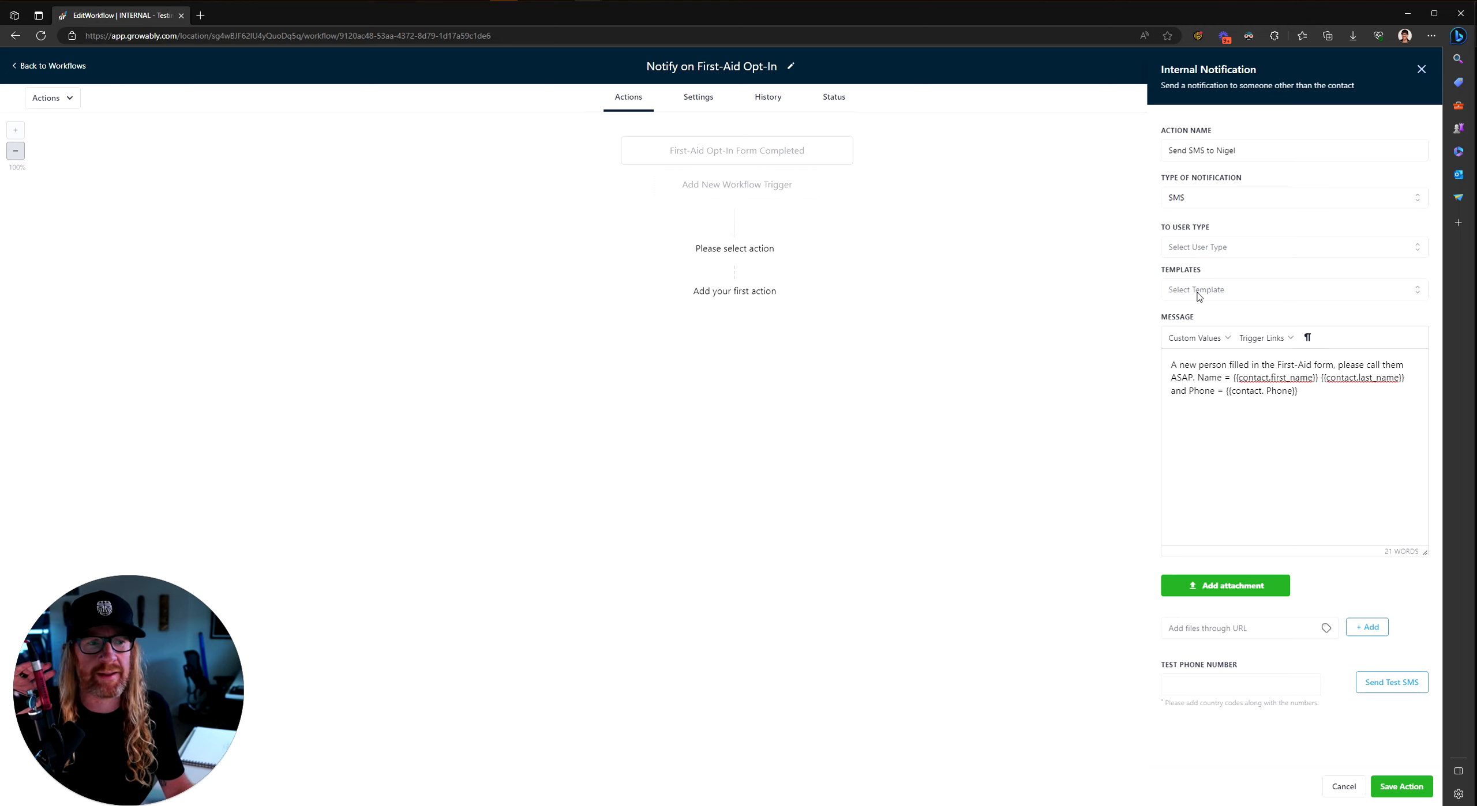
click(1208, 247)
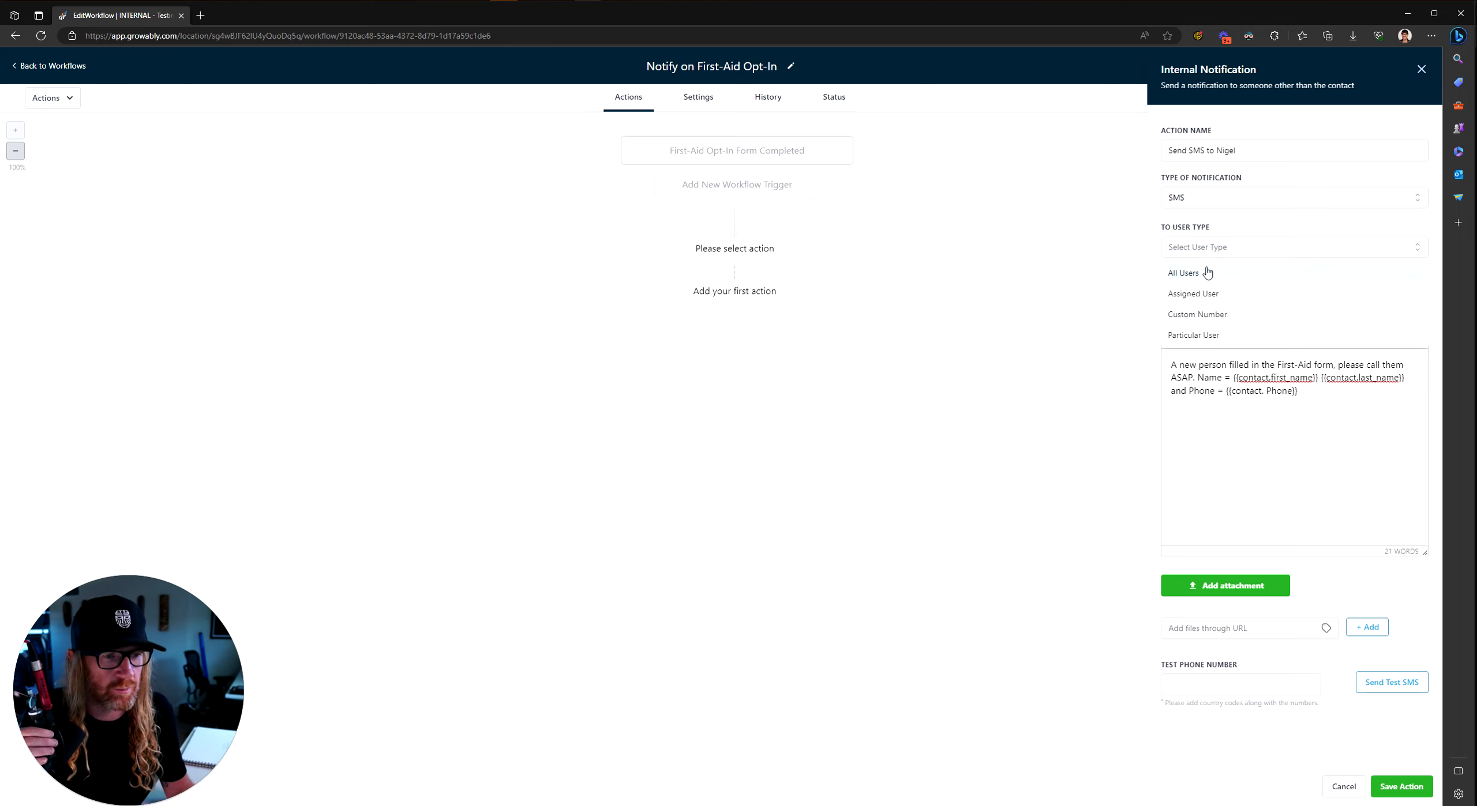
click(1200, 335)
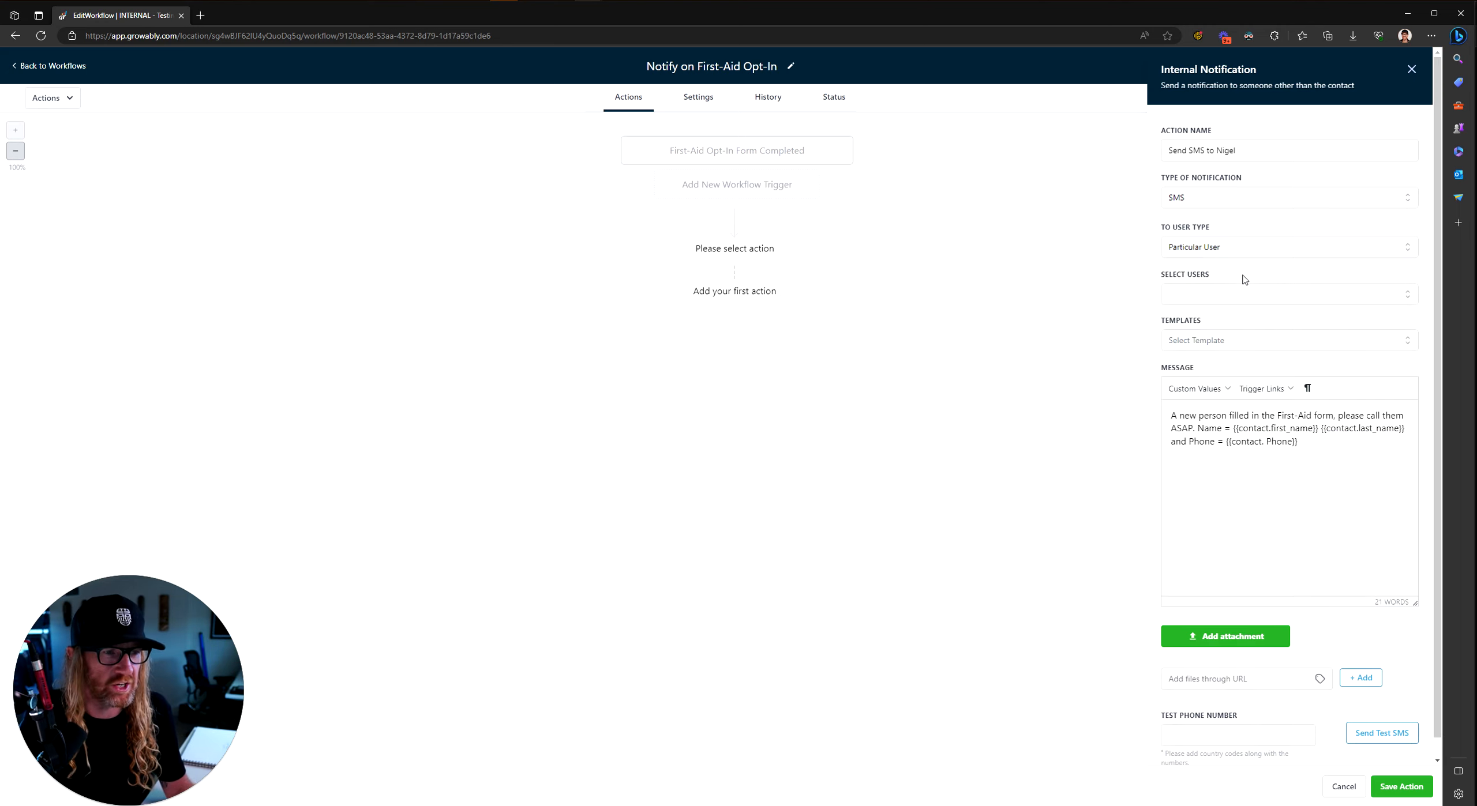
click(1207, 295)
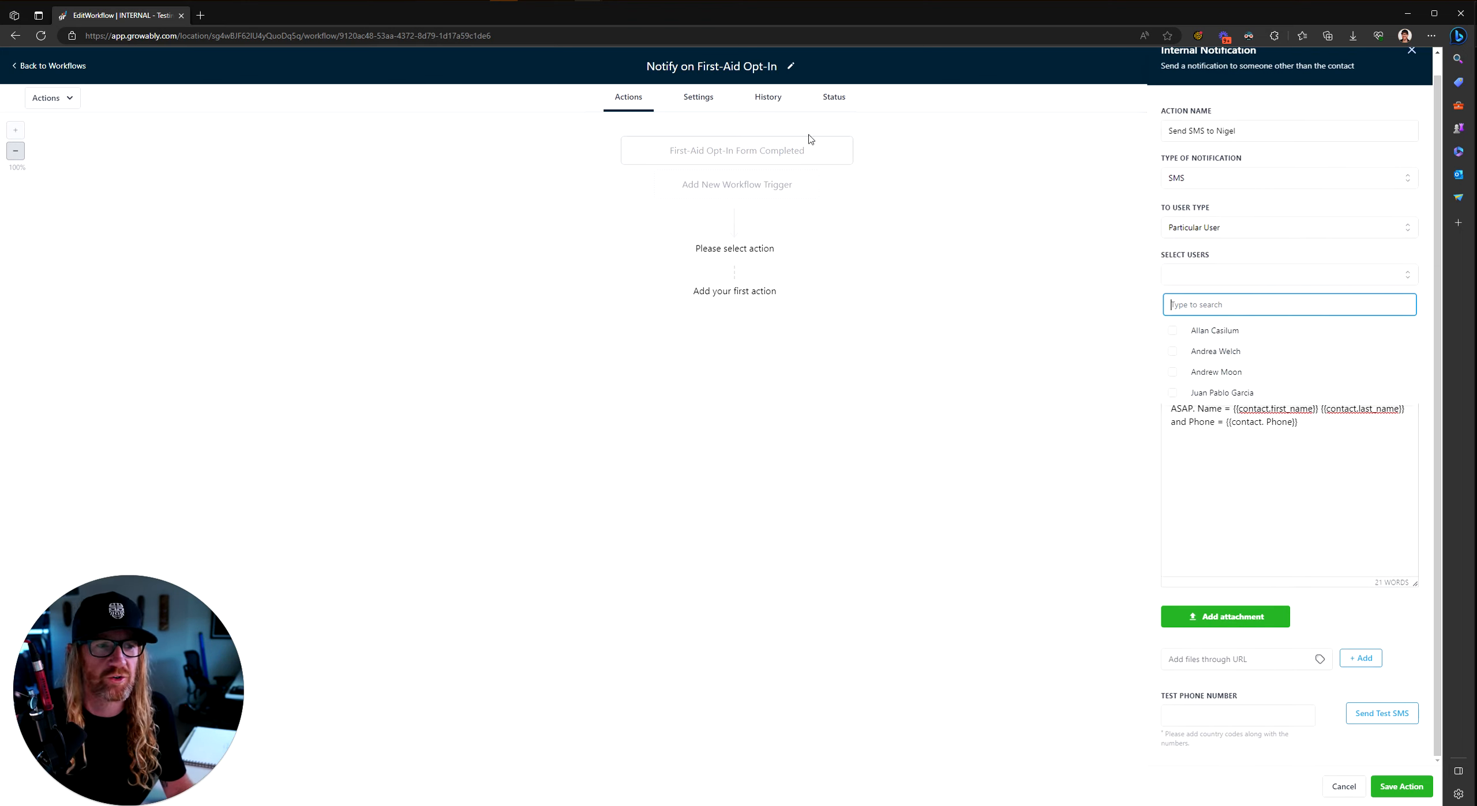
click(1170, 330)
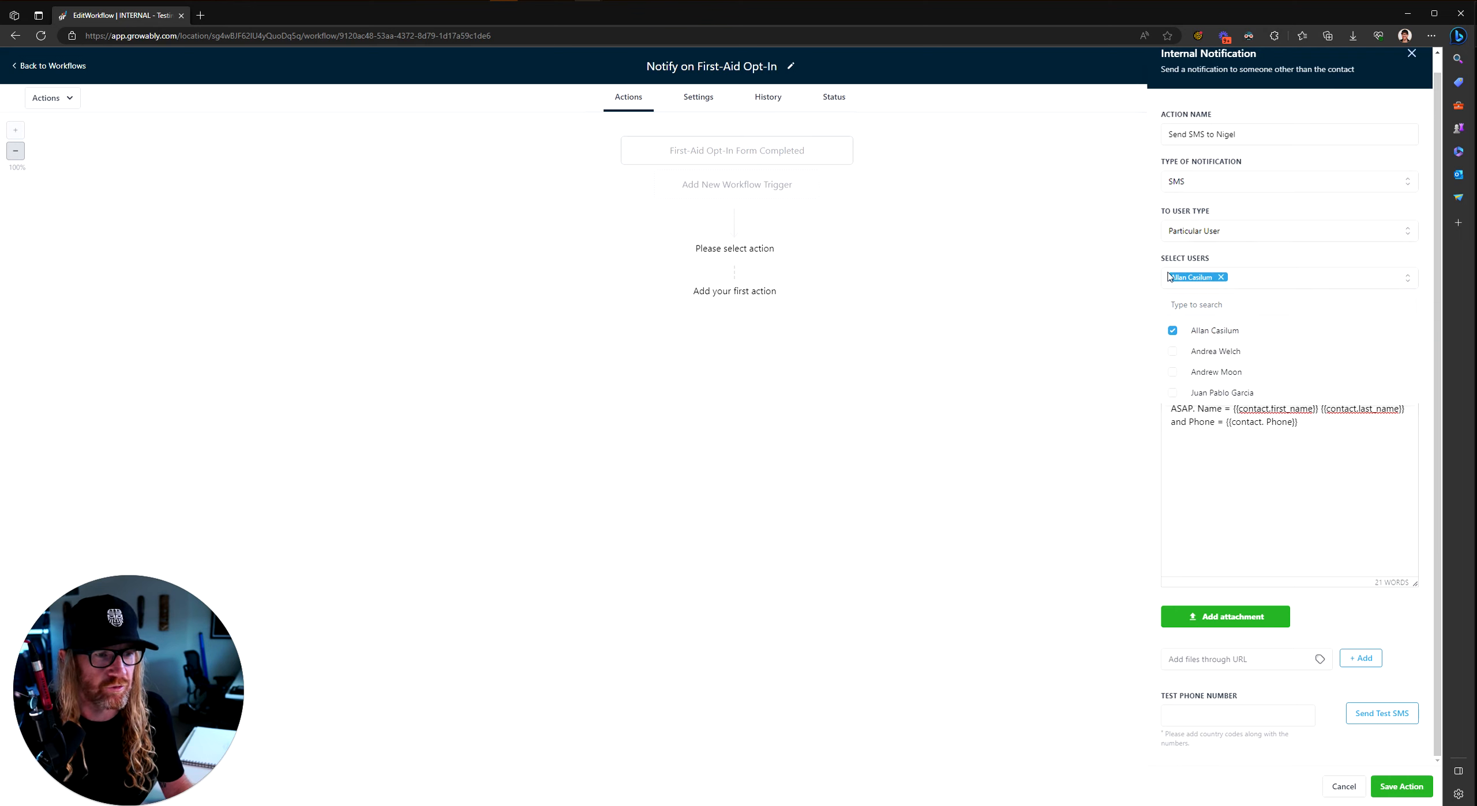
click(1278, 255)
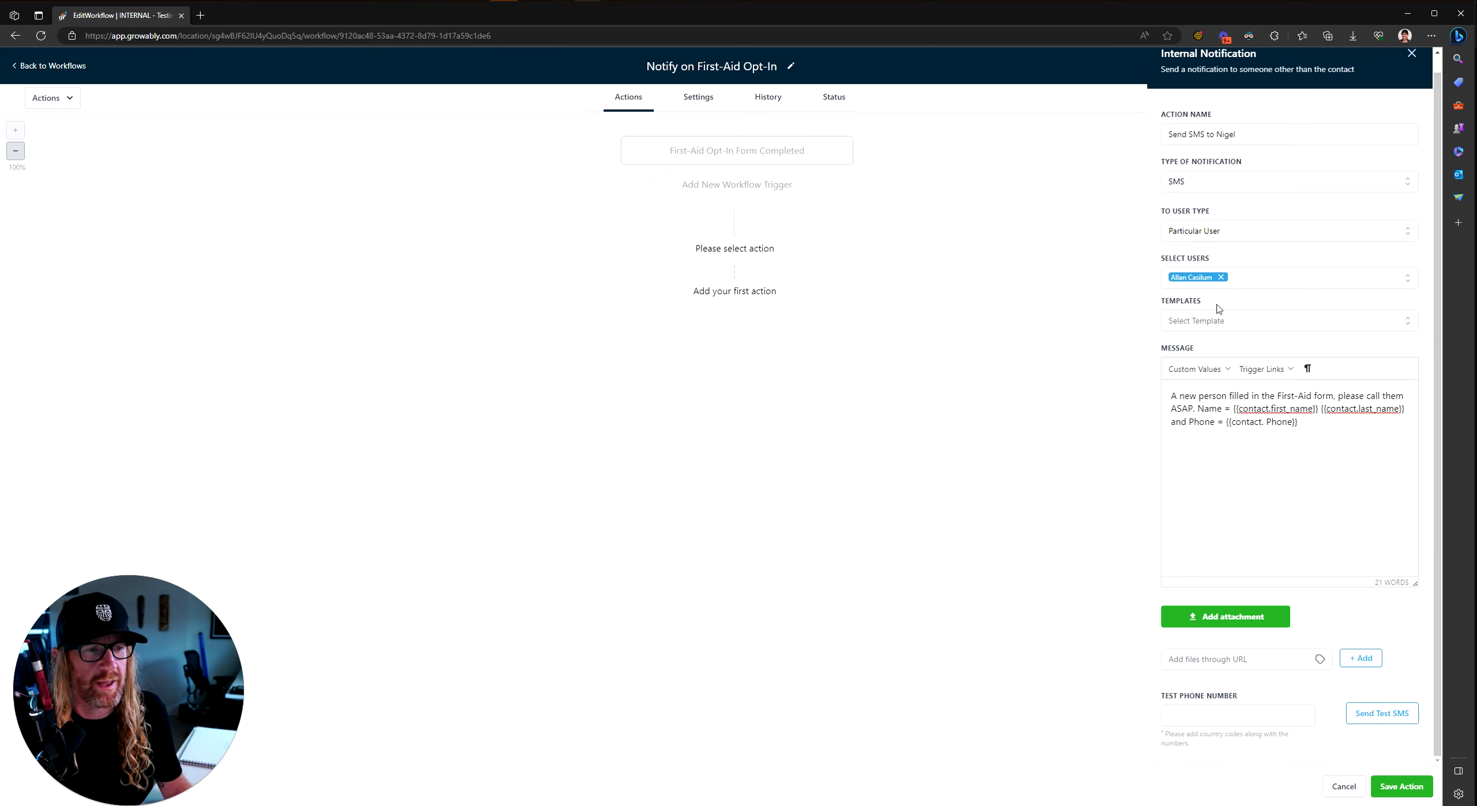
drag(1327, 430, 1155, 390)
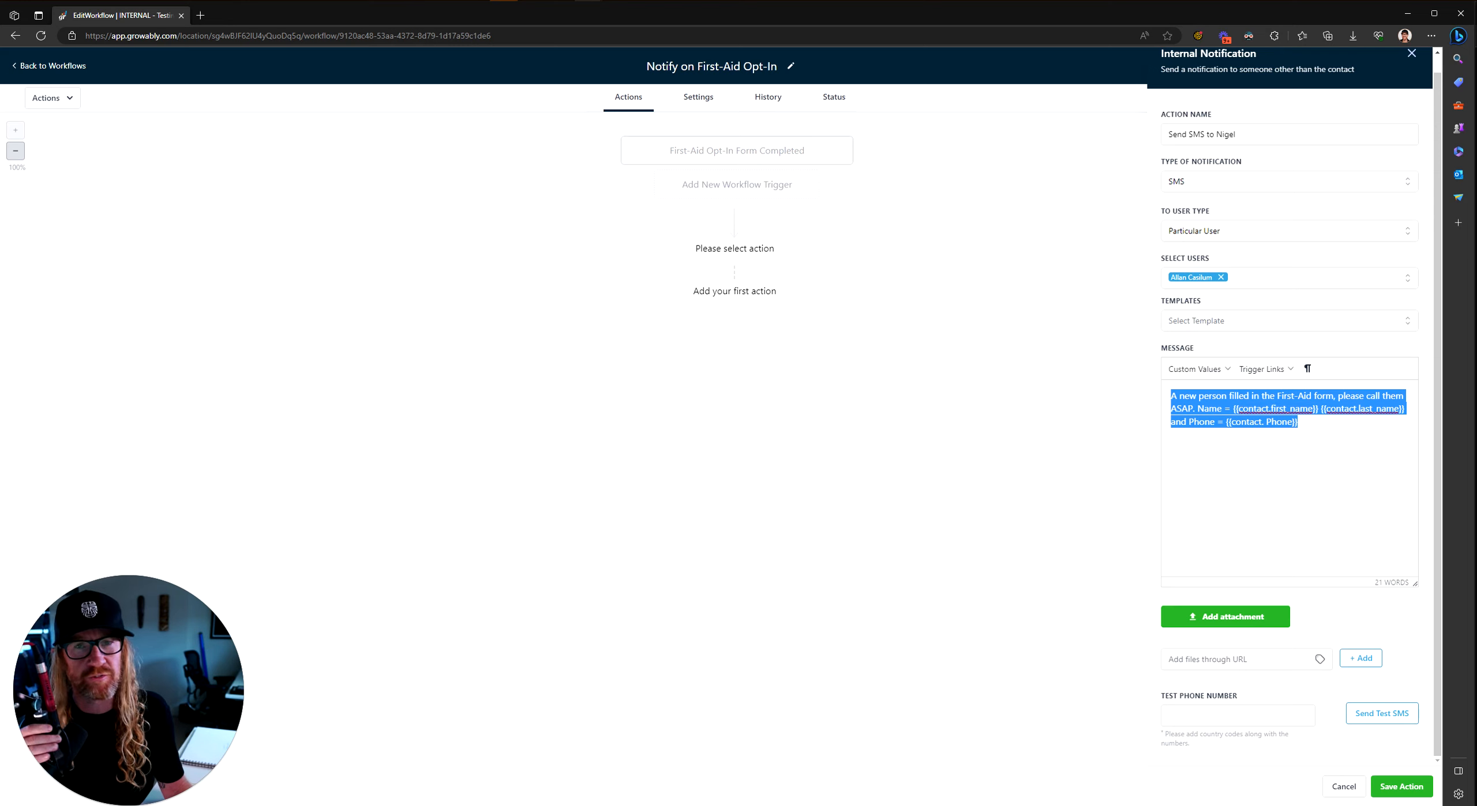
click(1325, 438)
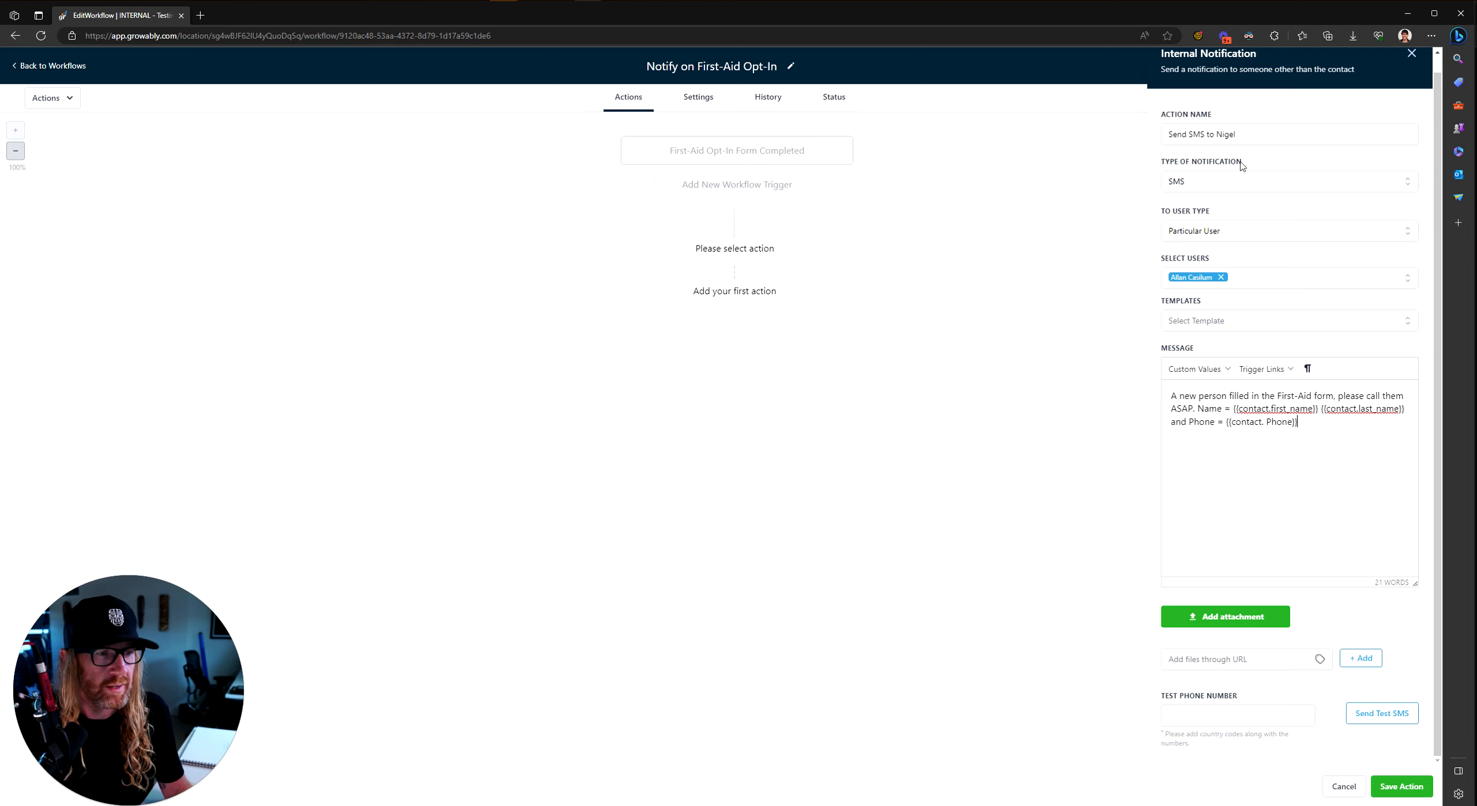
Step: Delete the broken name and phone placeholders from the end of the SMS message
click(1403, 784)
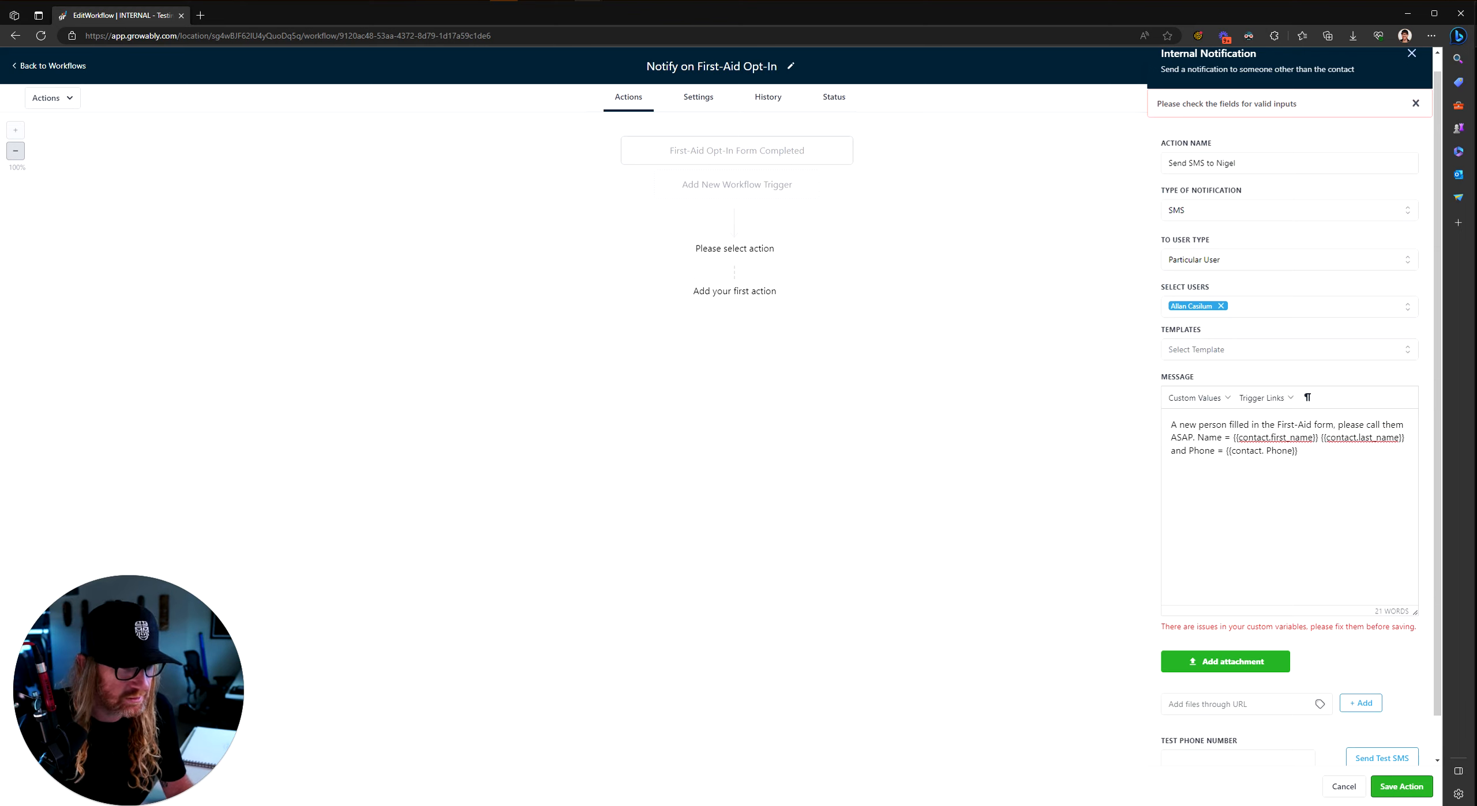
drag(1269, 437, 1298, 451)
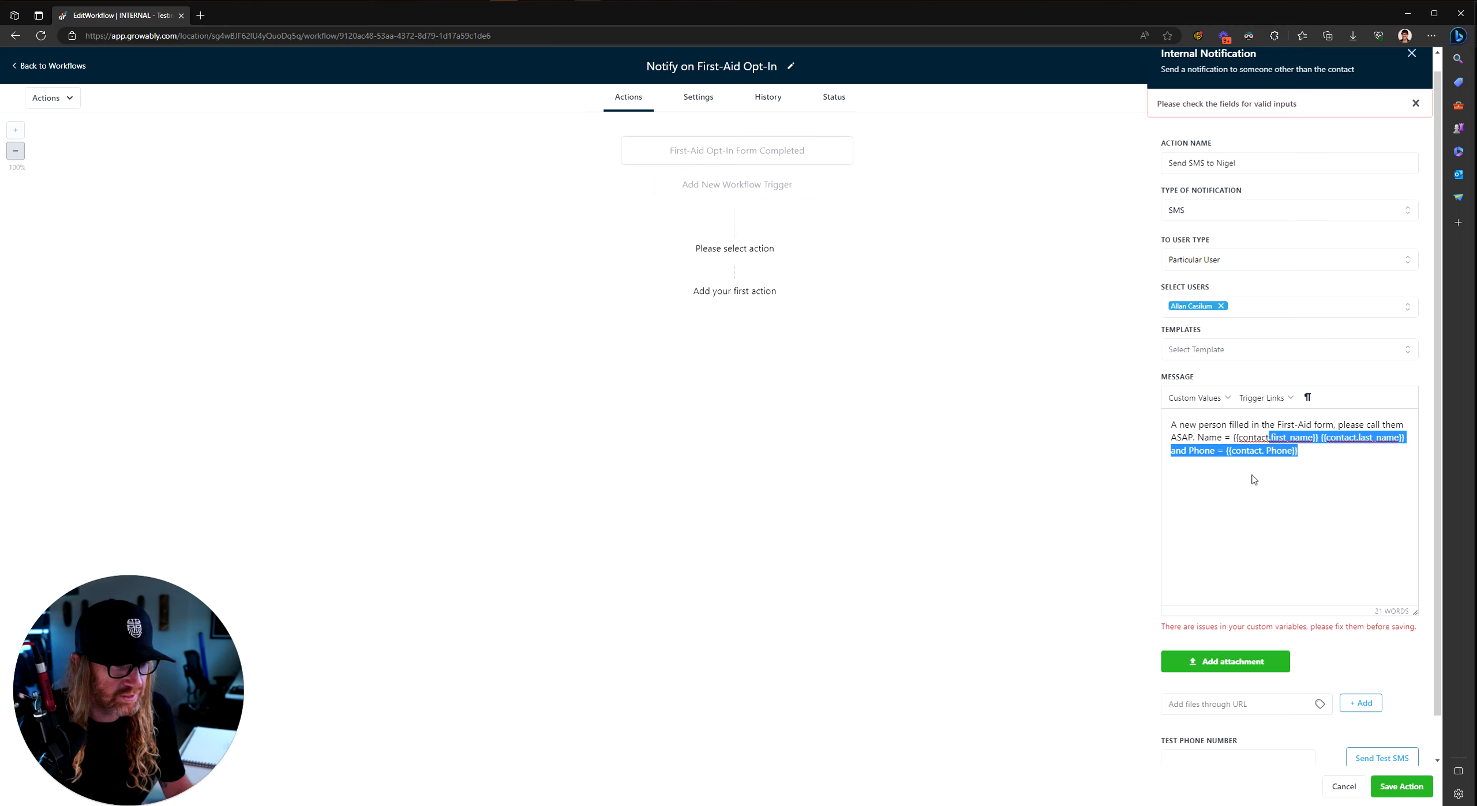
click(1273, 437)
drag(1319, 437, 1232, 438)
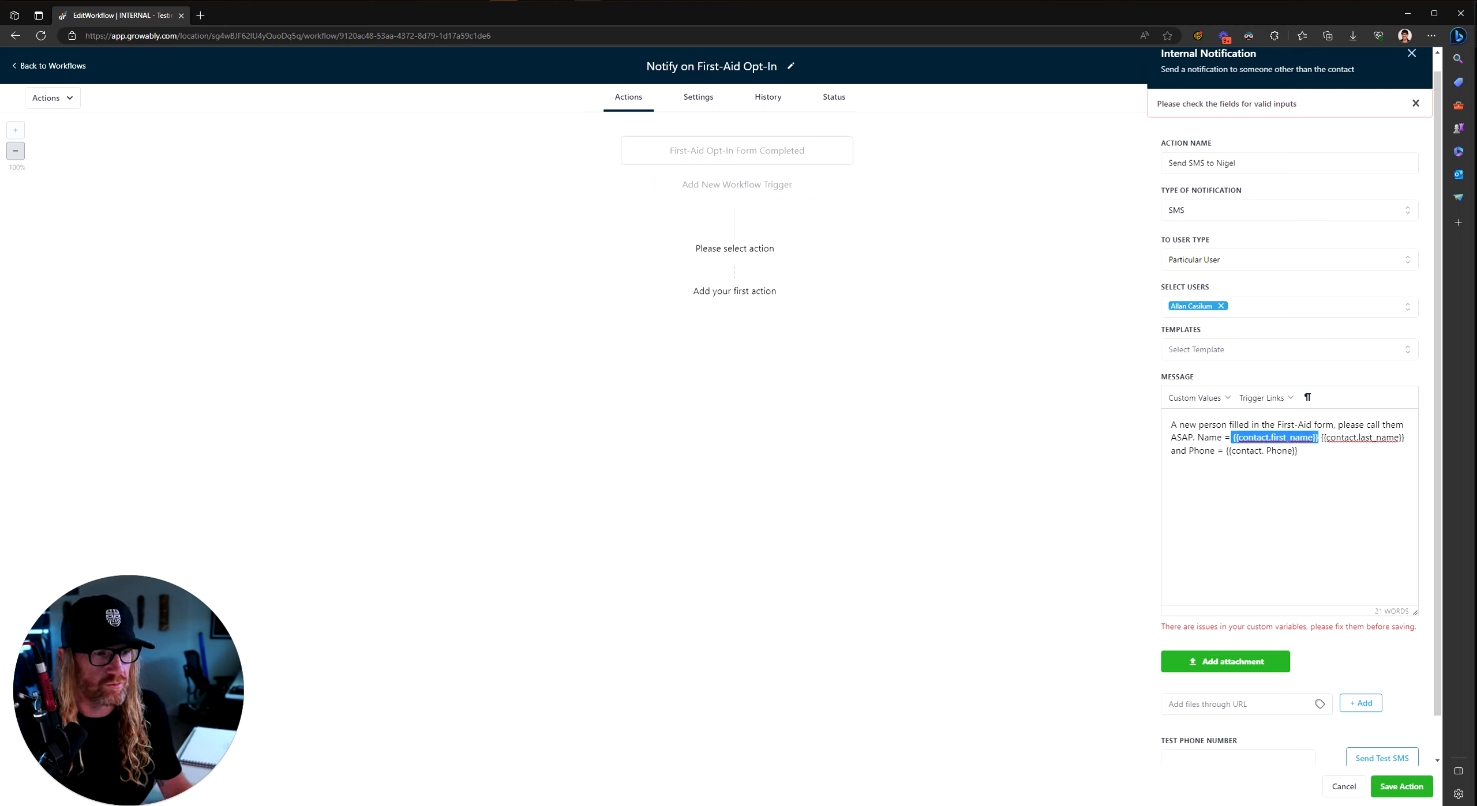
key(BackSpace)
key(BackSpace)
key(BackSpace)
key(BackSpace)
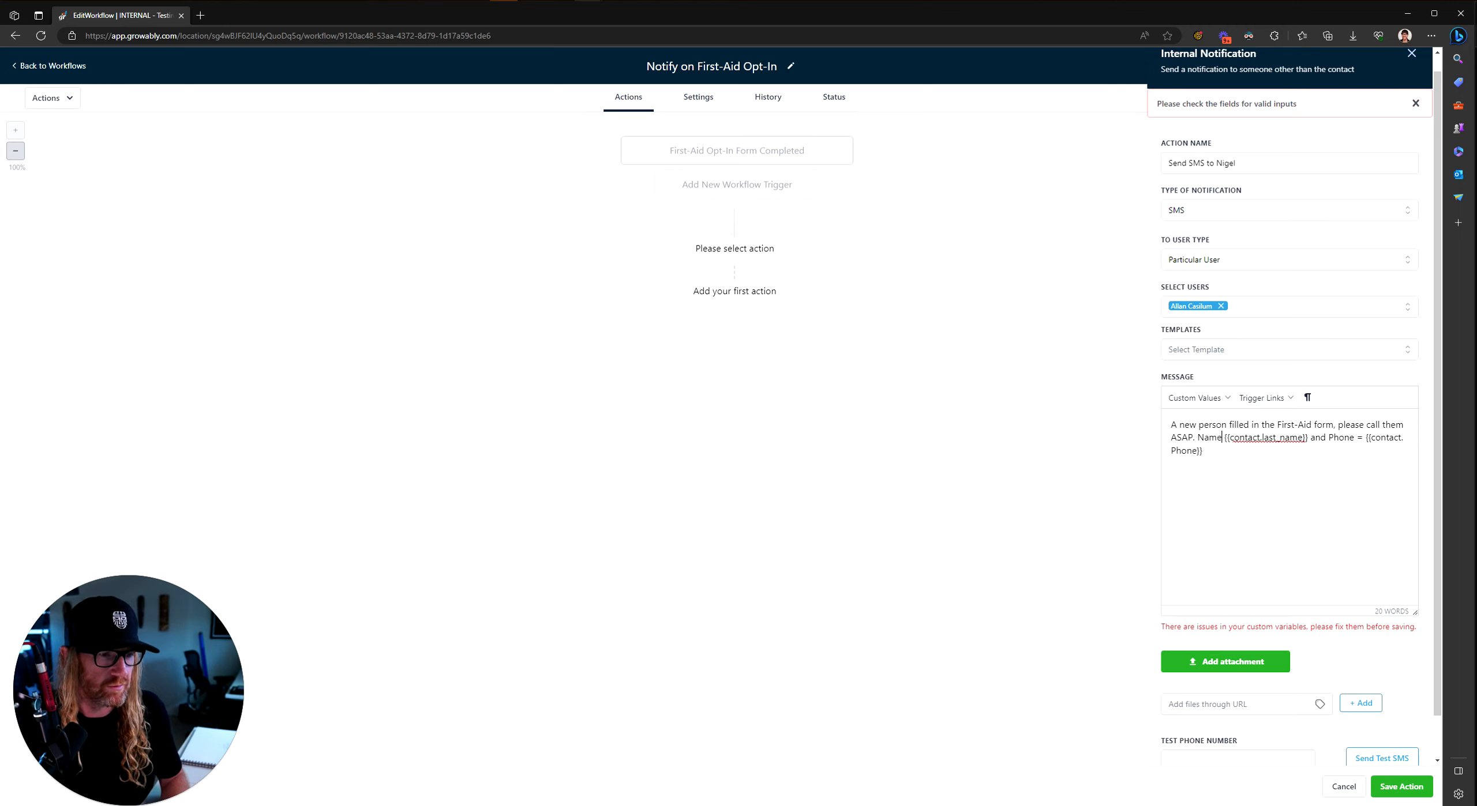
mouse_move(1226, 438)
mouse_down()
mouse_move(1304, 438)
mouse_move(1203, 450)
mouse_up()
key(BackSpace)
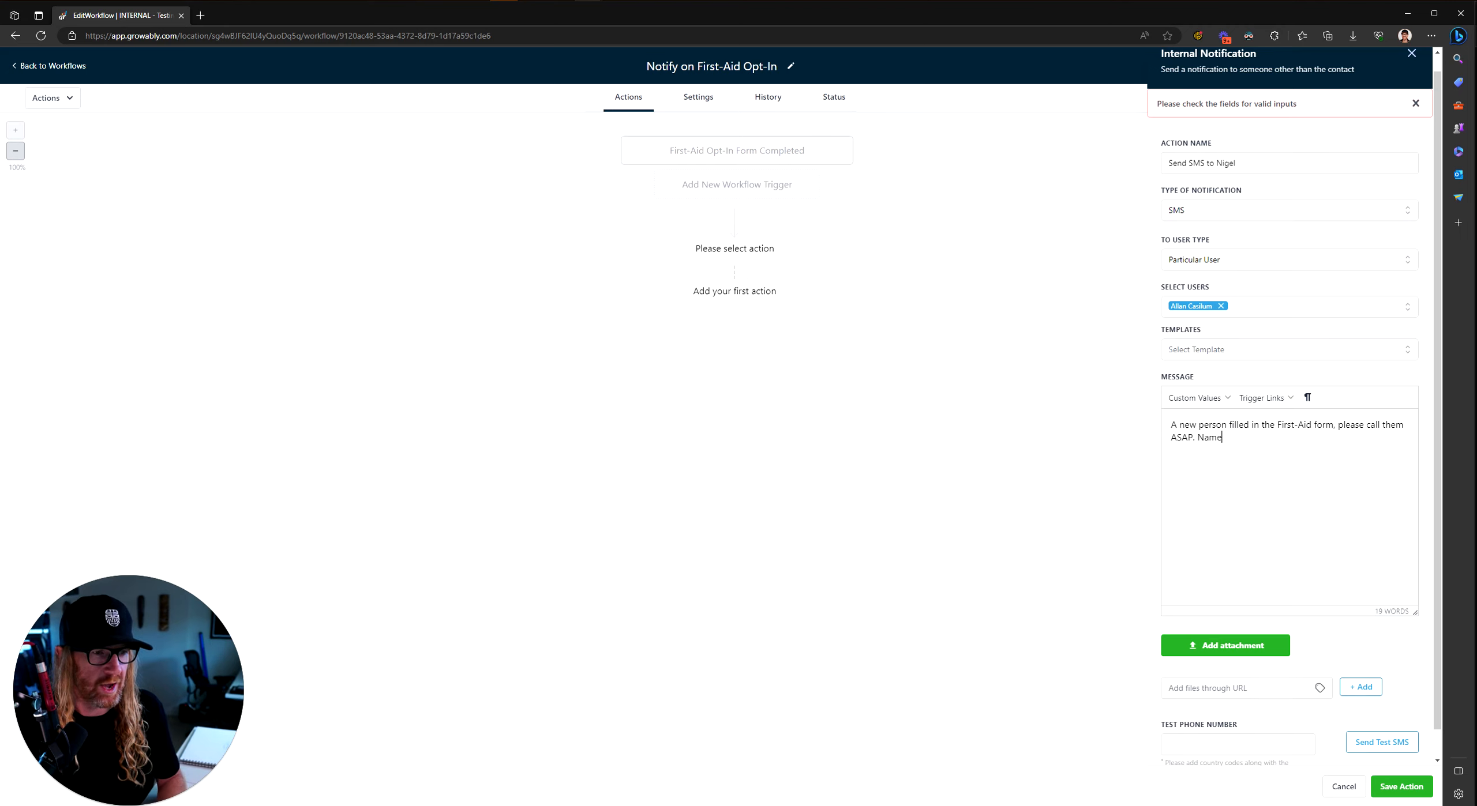
Step: End the message with 'The email is' plus the contact email placeholder, and save the action
text(Pleas)
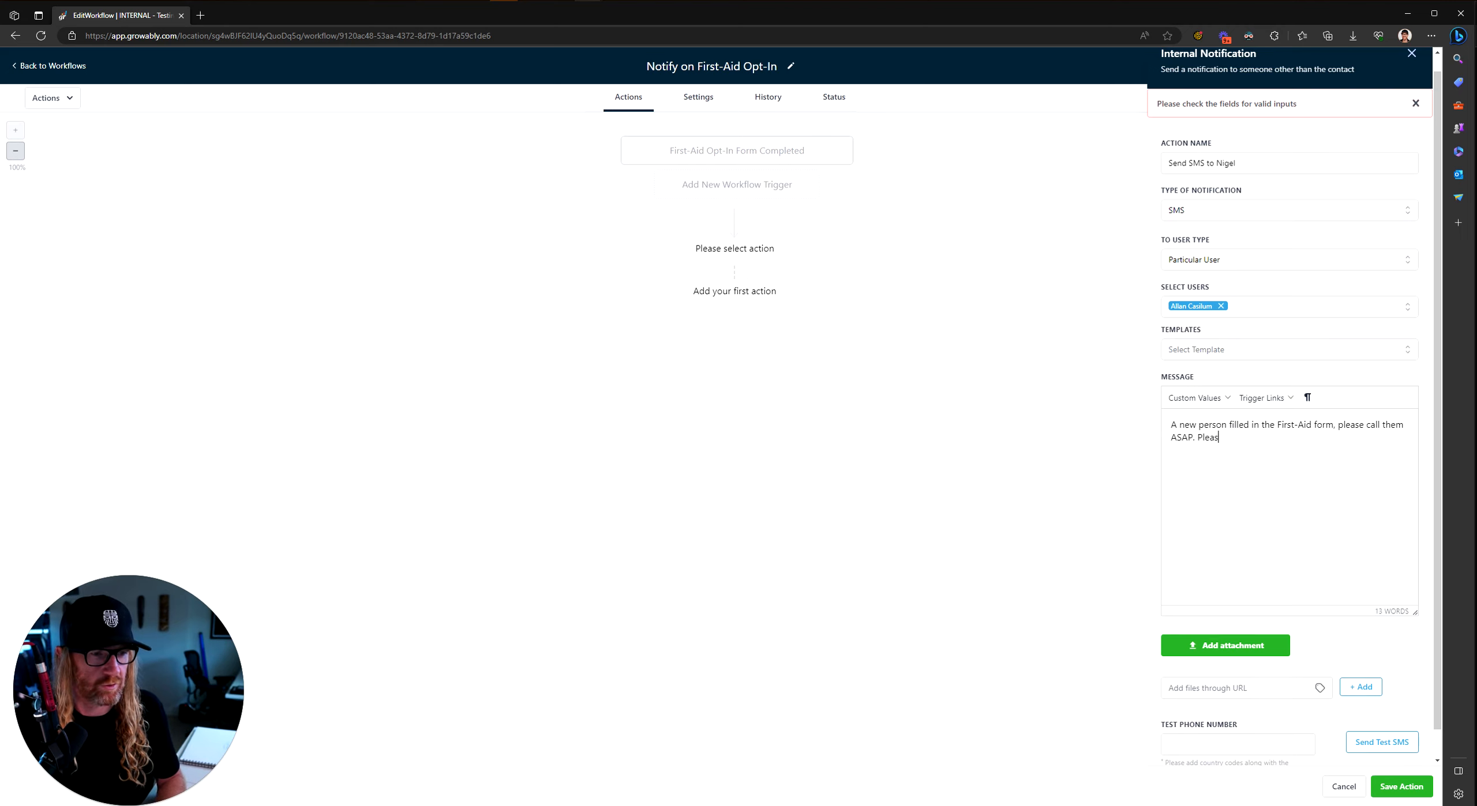
text(e see)
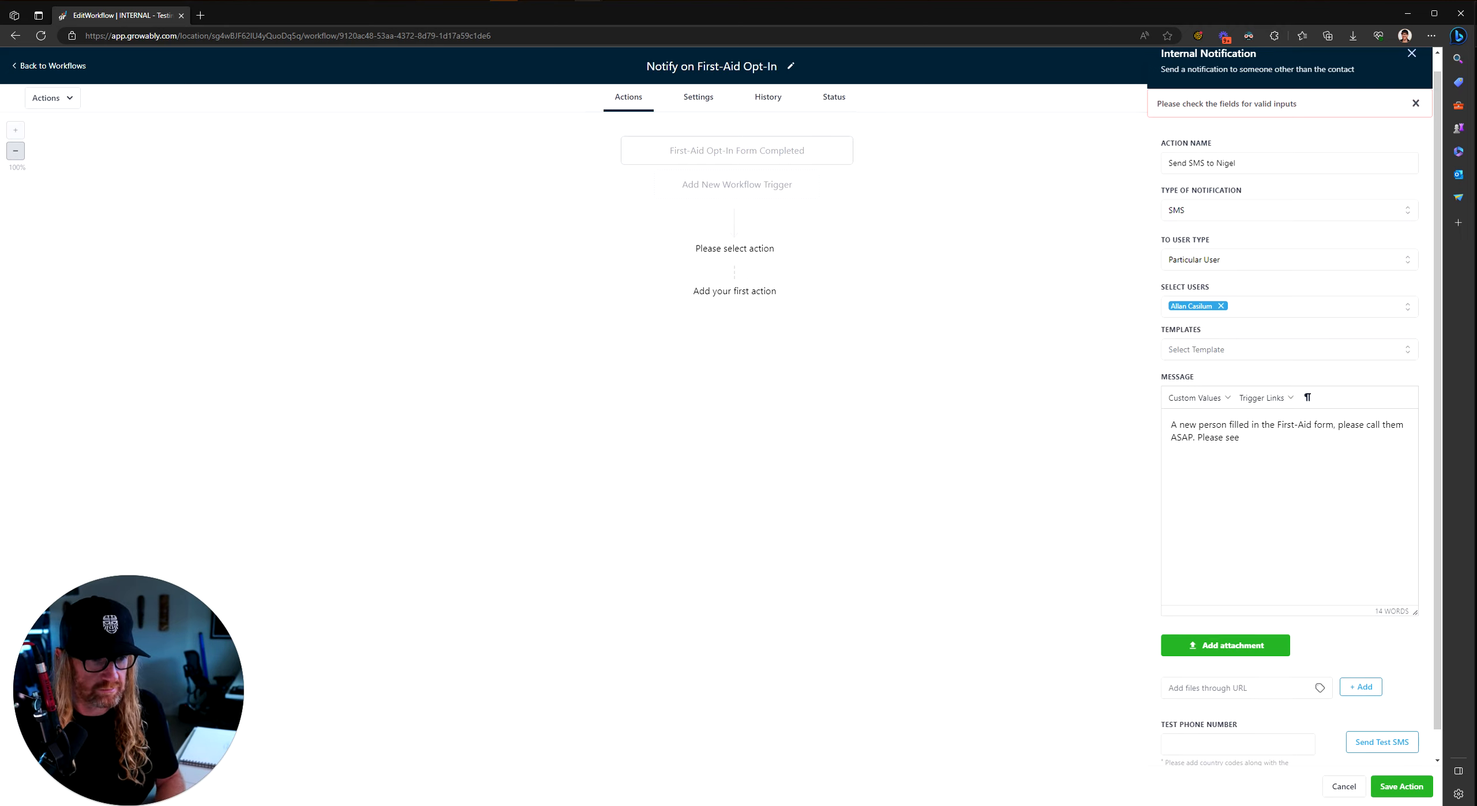
key(ctrl+shift+Left)
key(ctrl+shift+Left)
text(The email is)
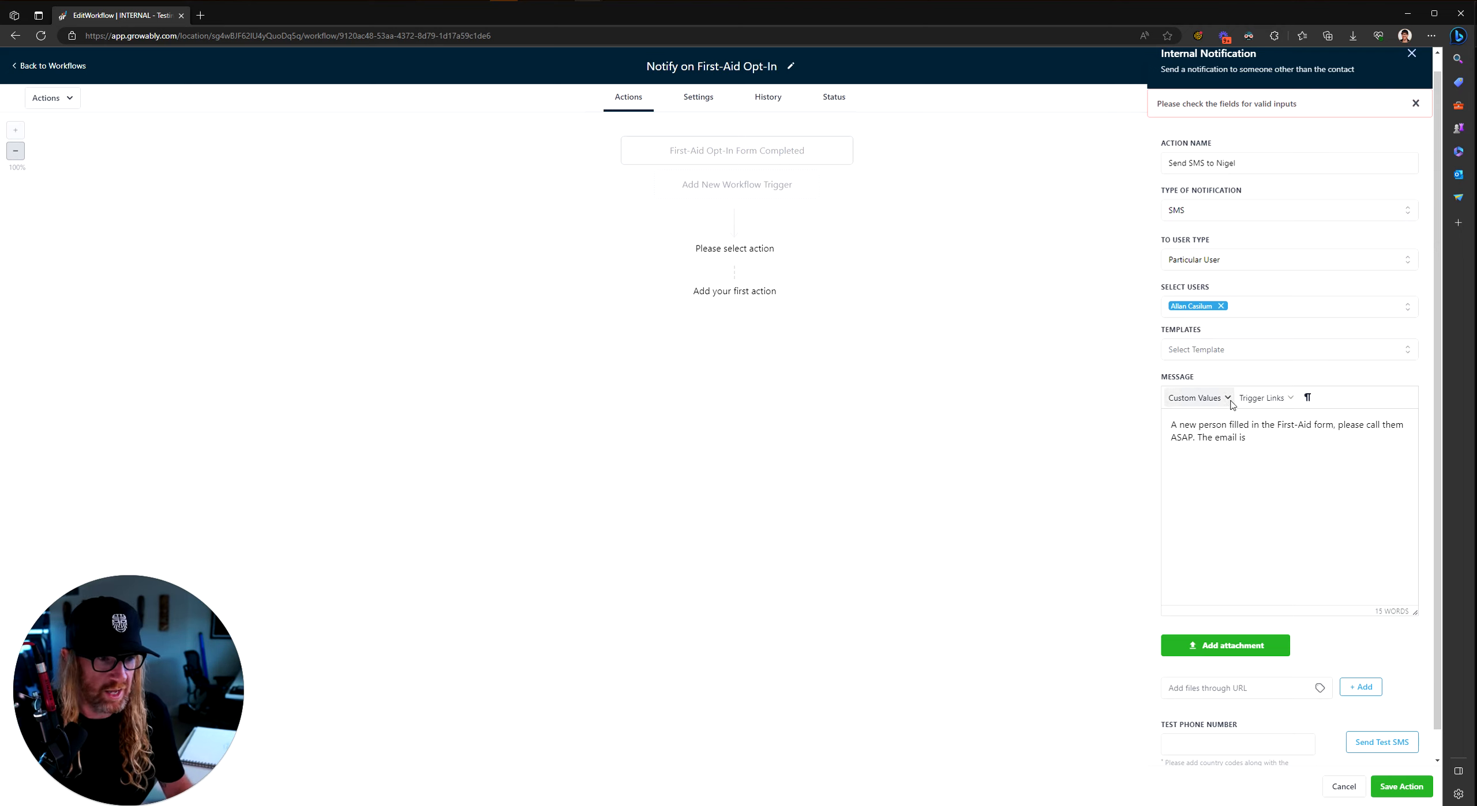
click(1194, 398)
mouse_move(1205, 419)
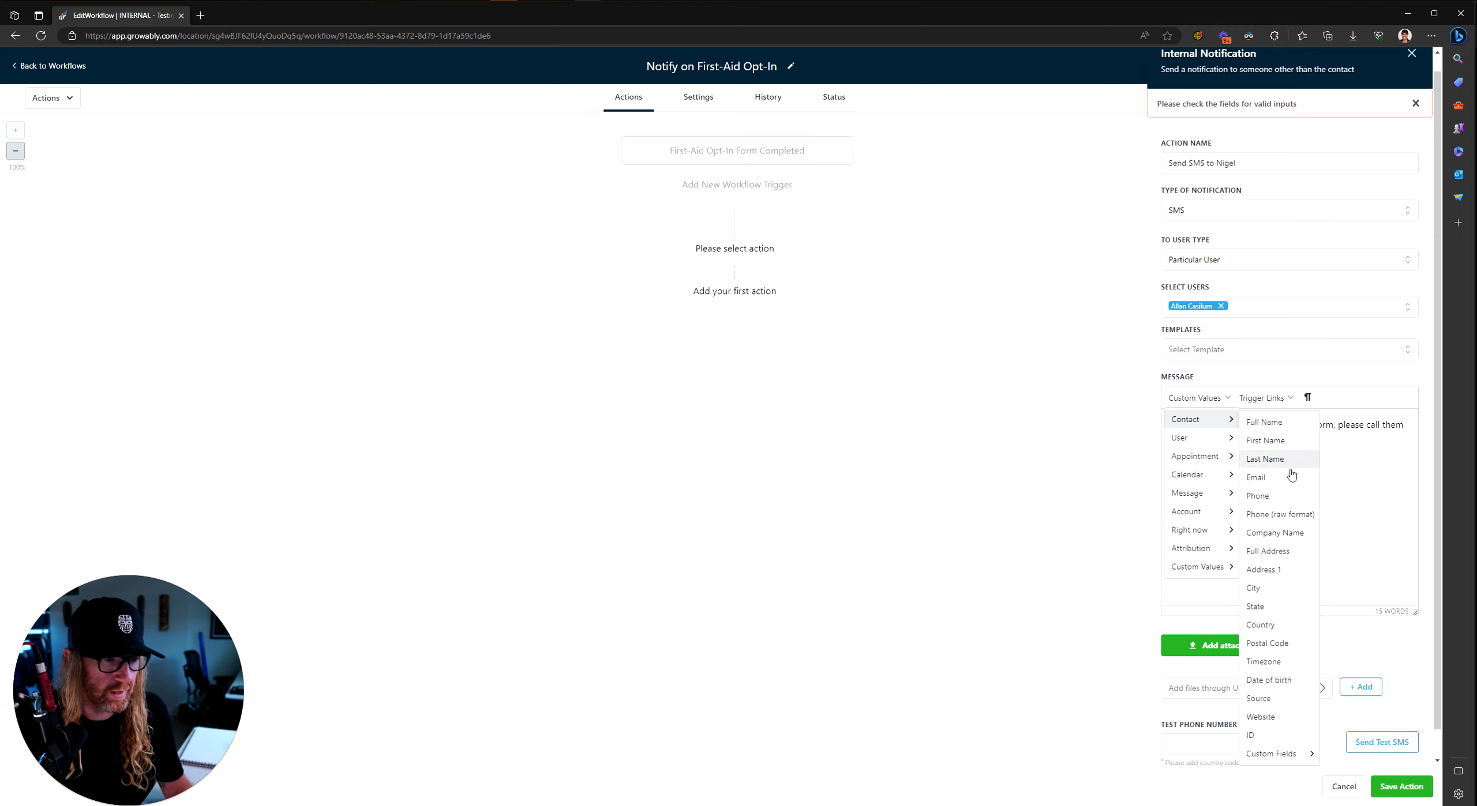
click(1256, 477)
click(1400, 787)
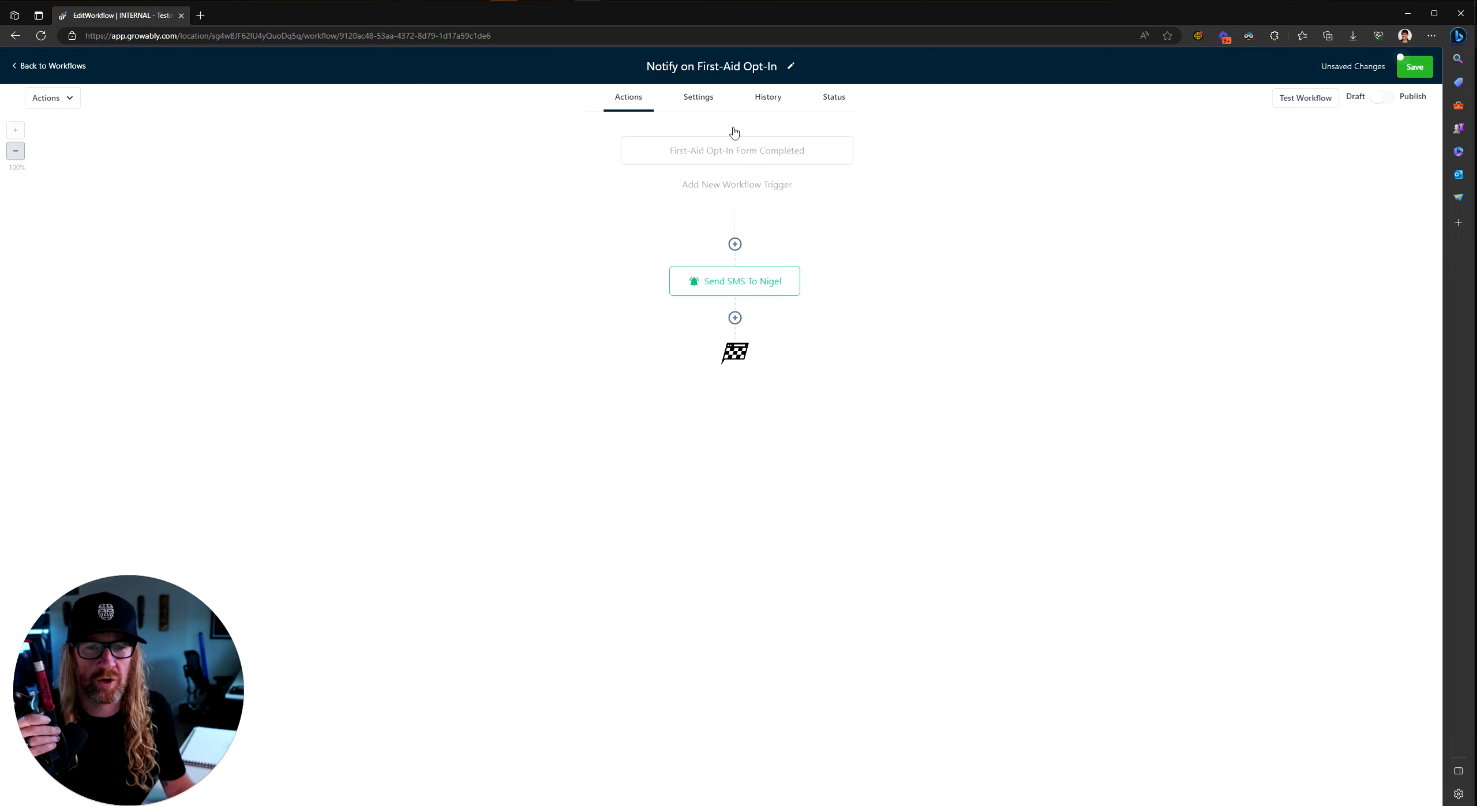
Step: Add another internal notification action named 'Email entire team'
click(735, 318)
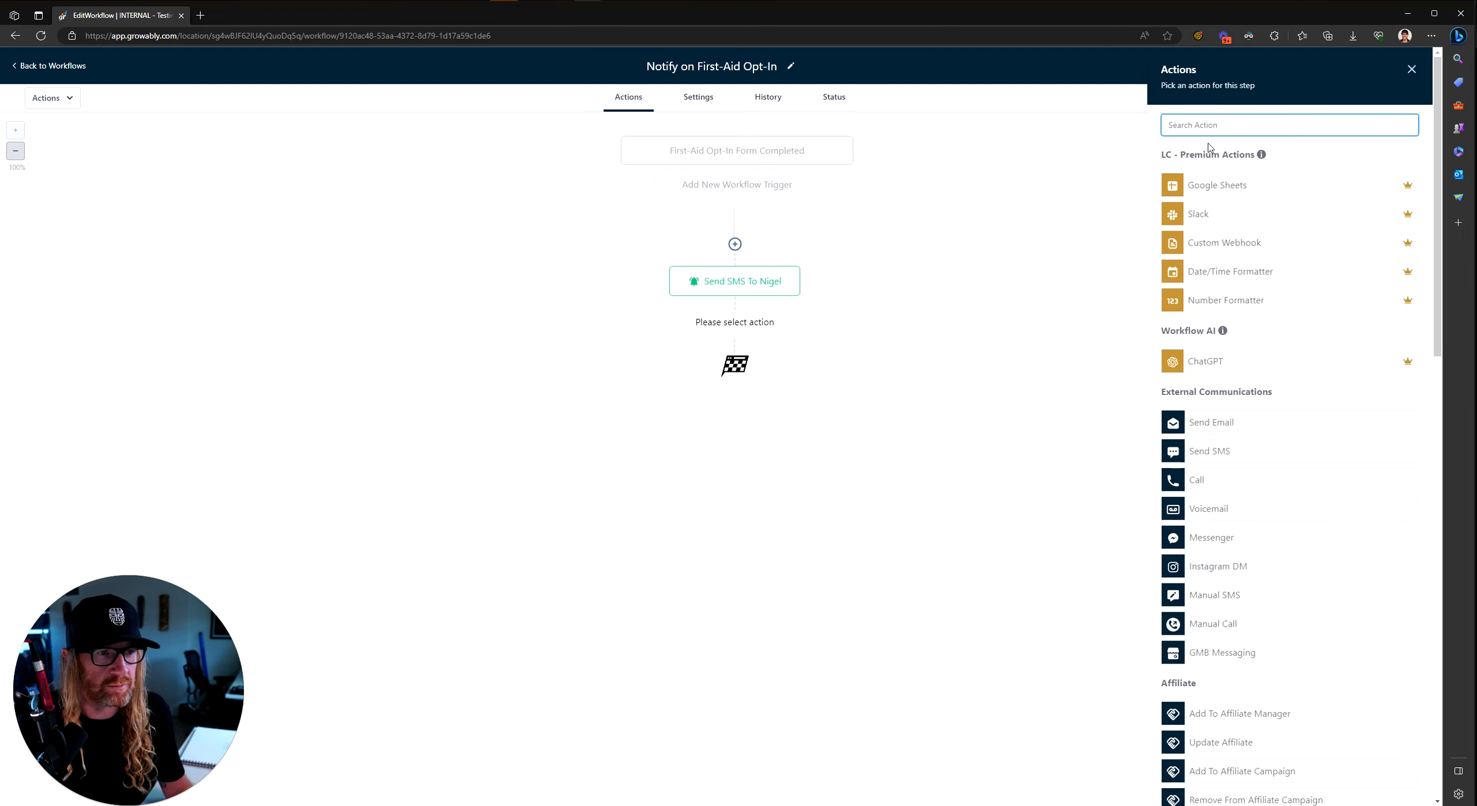
text(intern)
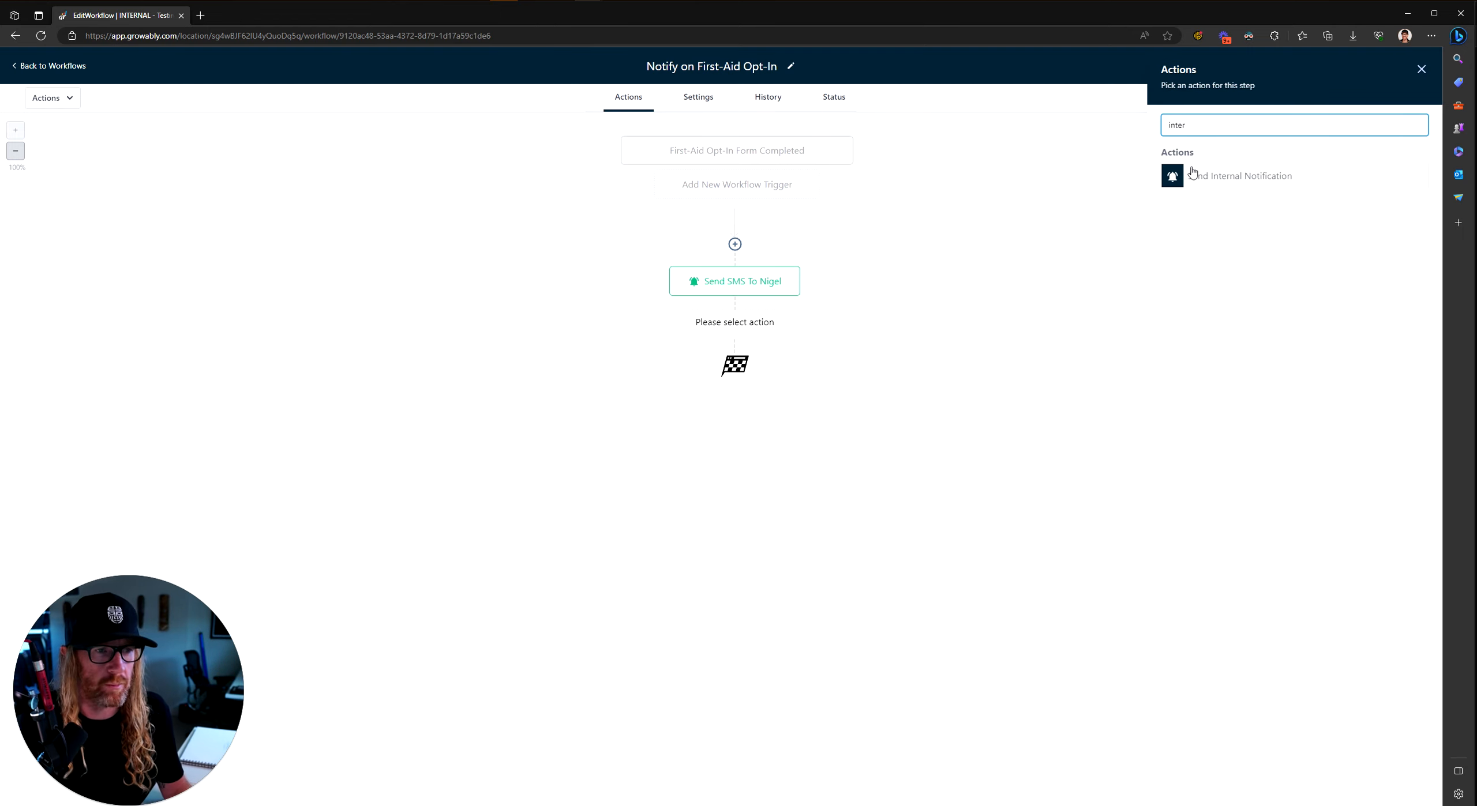
click(1204, 178)
click(1196, 202)
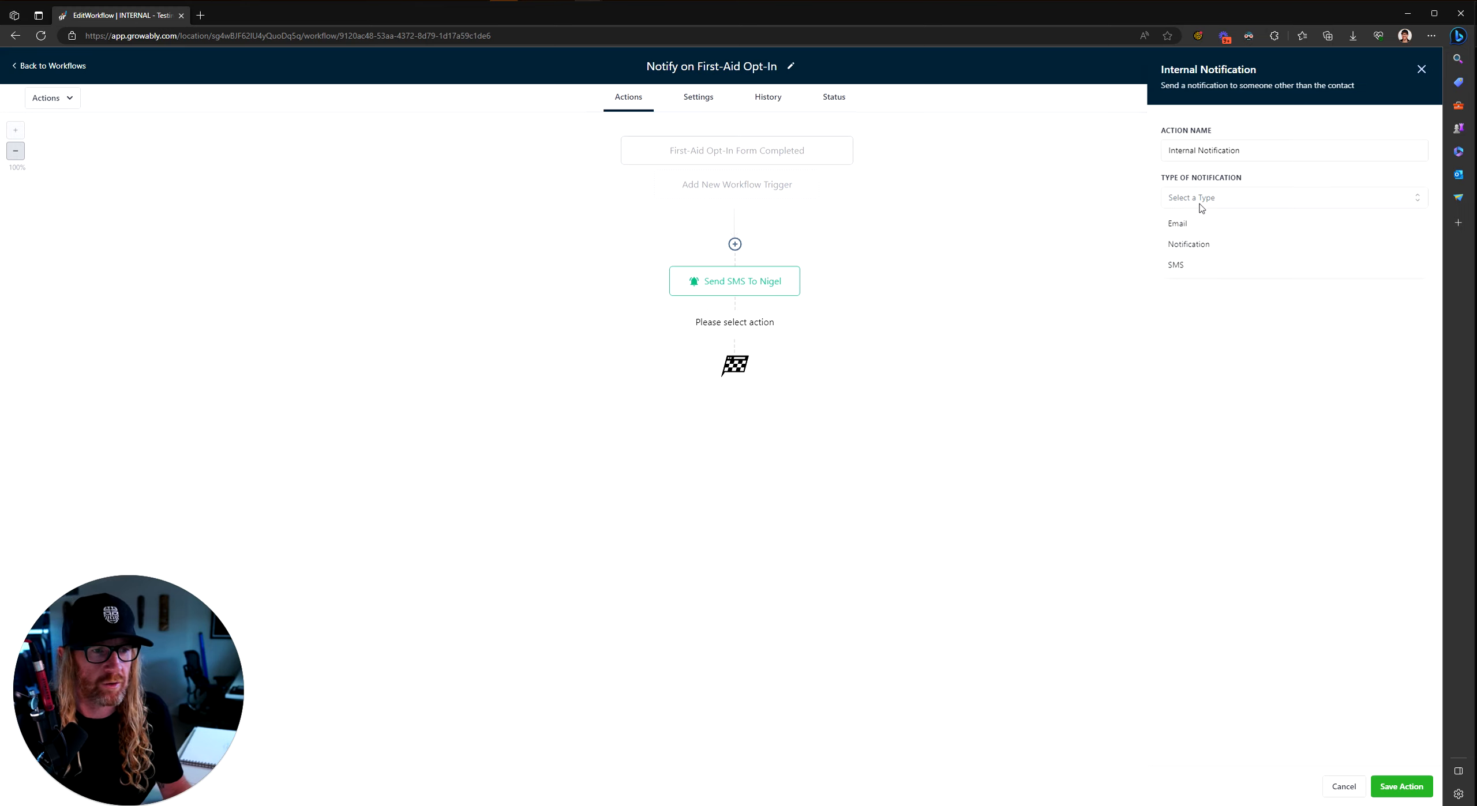
drag(1252, 151, 1120, 159)
text(Email )
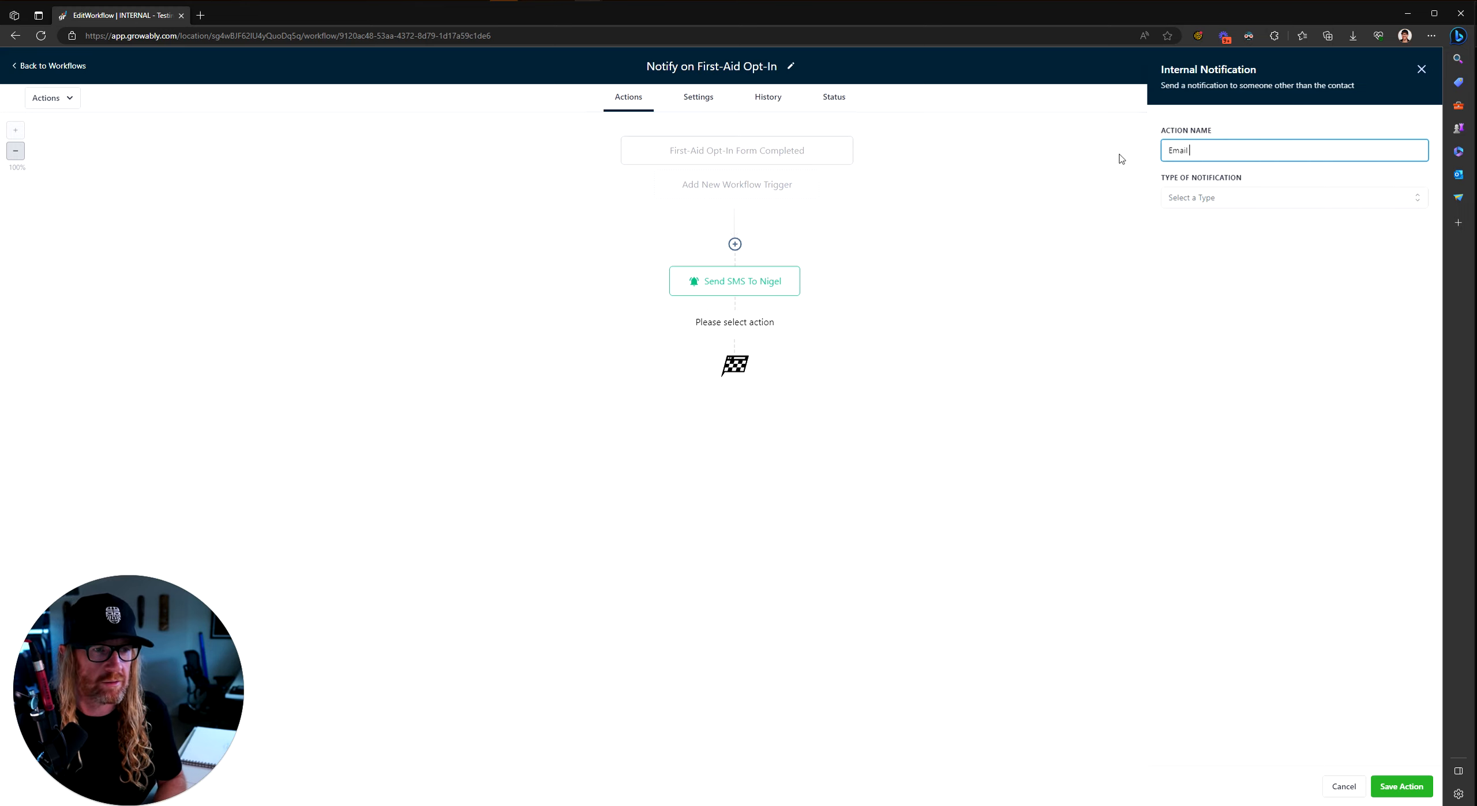
text(entire team)
Step: Set the notification type to Email and fill in the sender name and sender email
click(1193, 197)
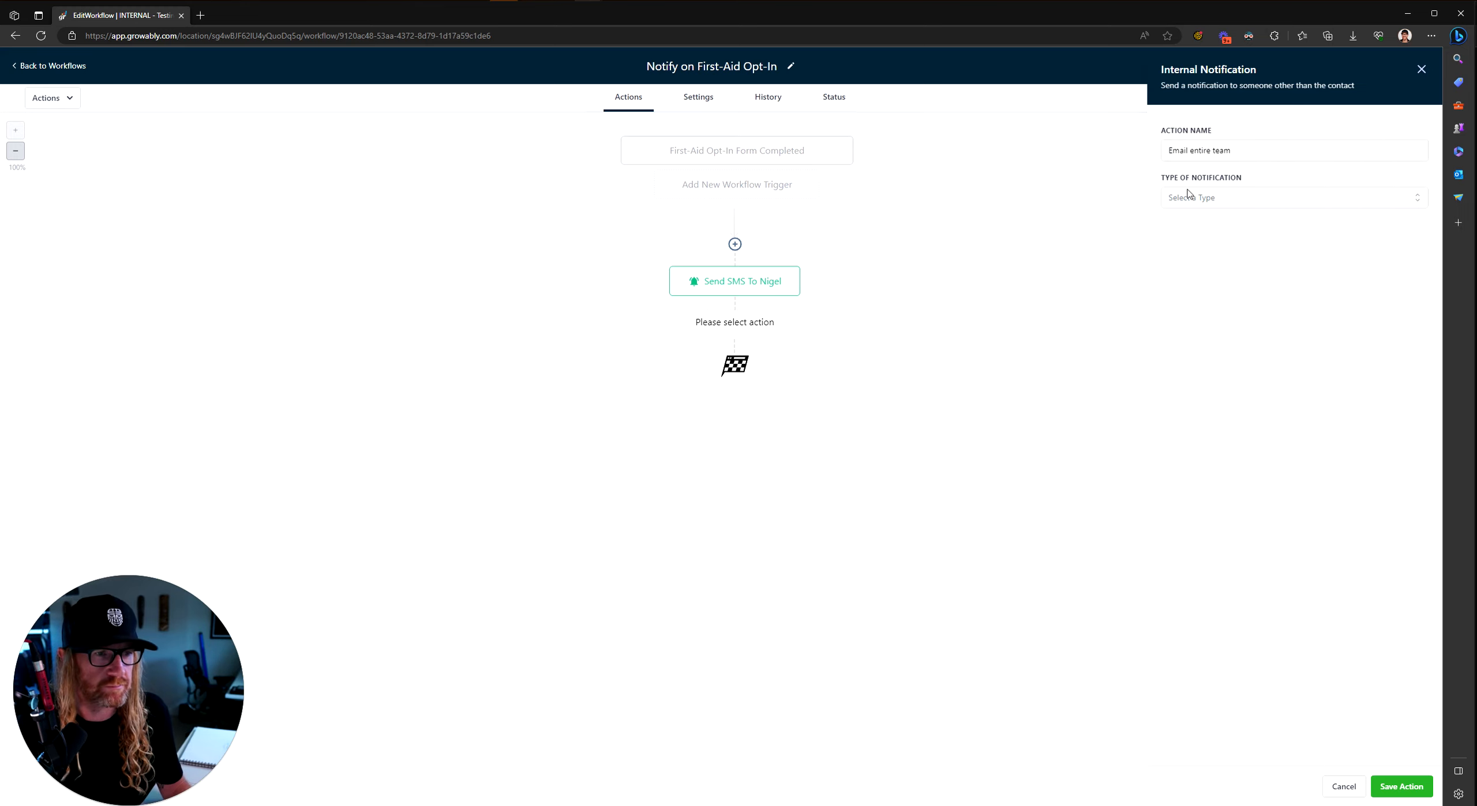
click(1196, 231)
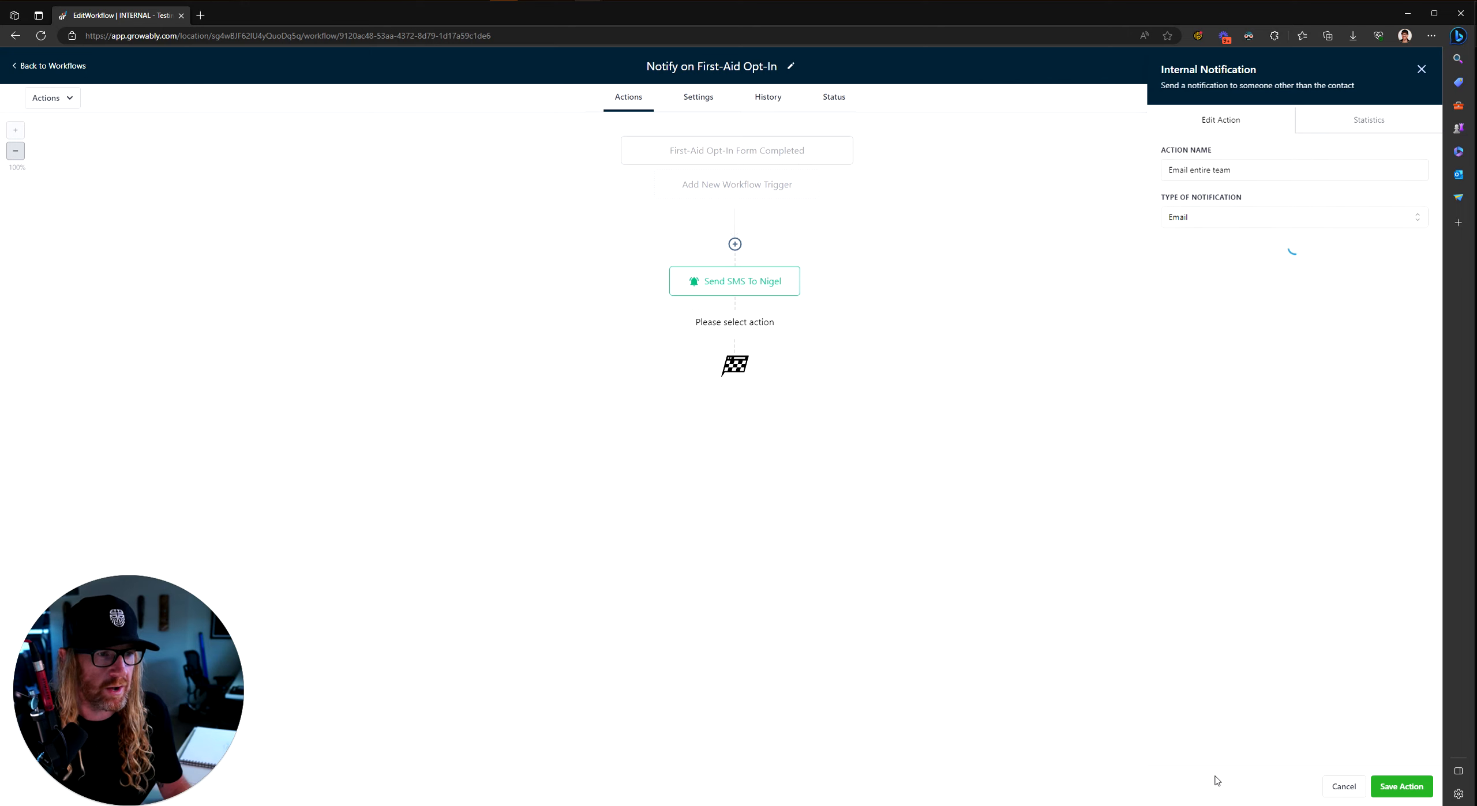
click(1169, 267)
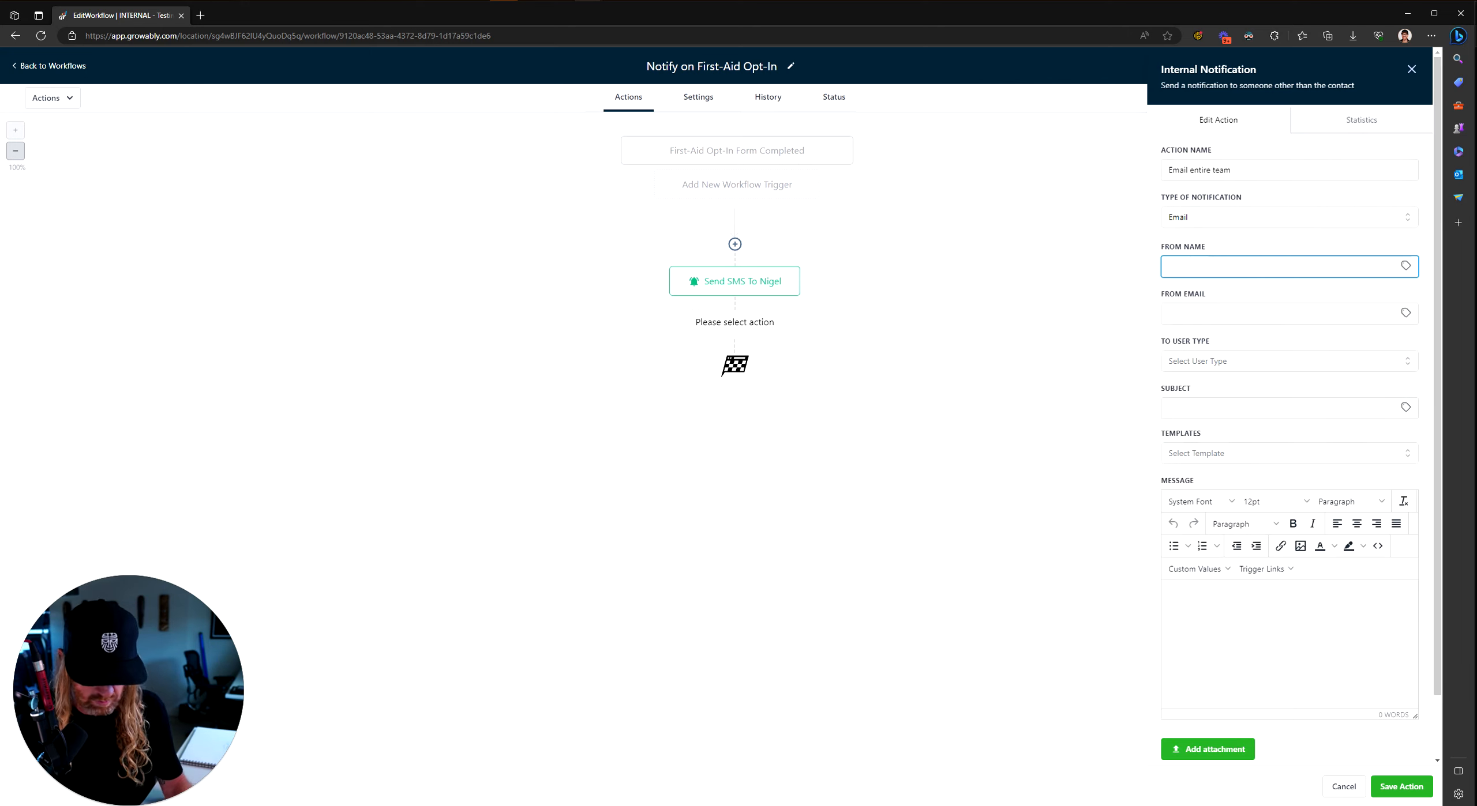
text(Nigel)
key(Tab)
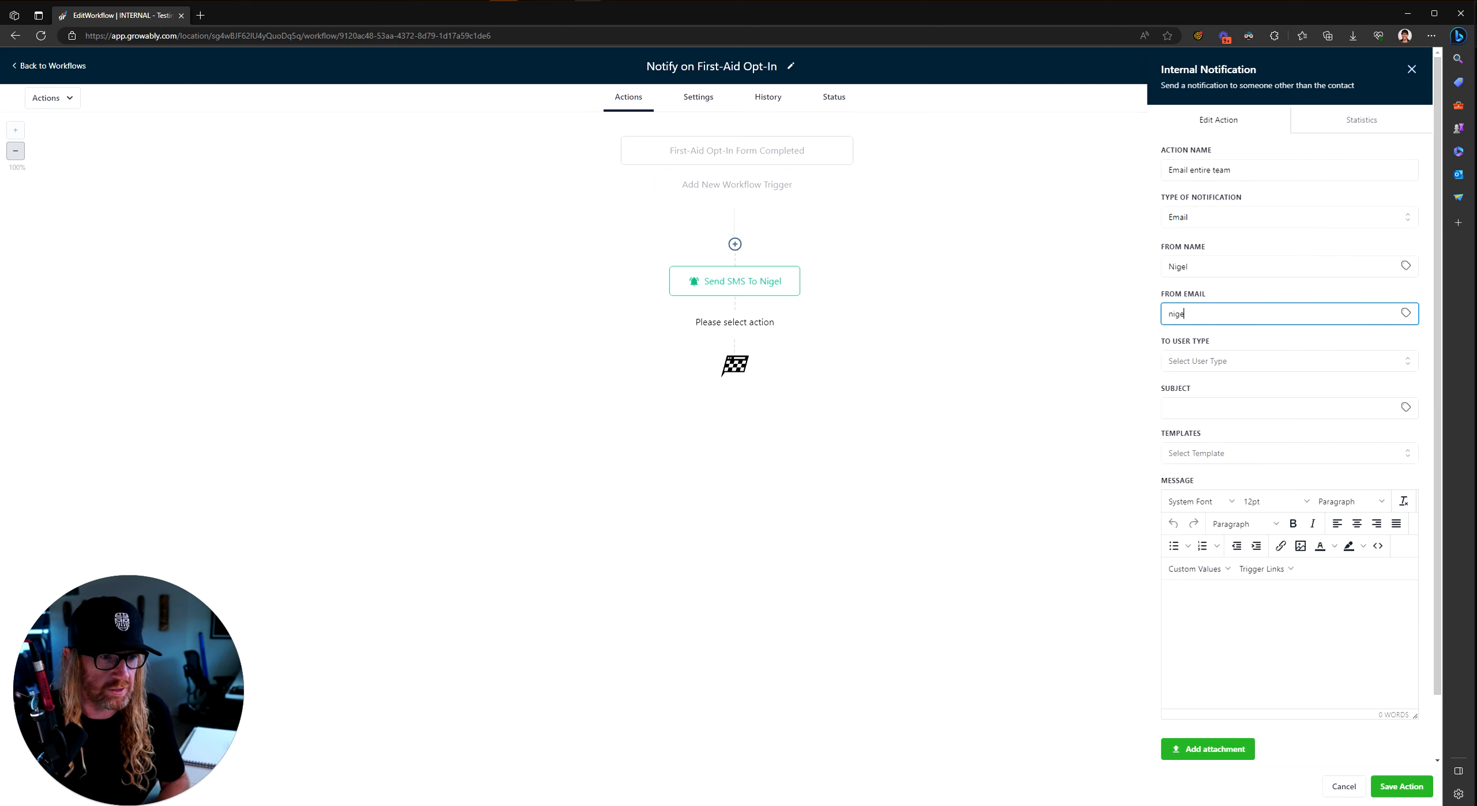
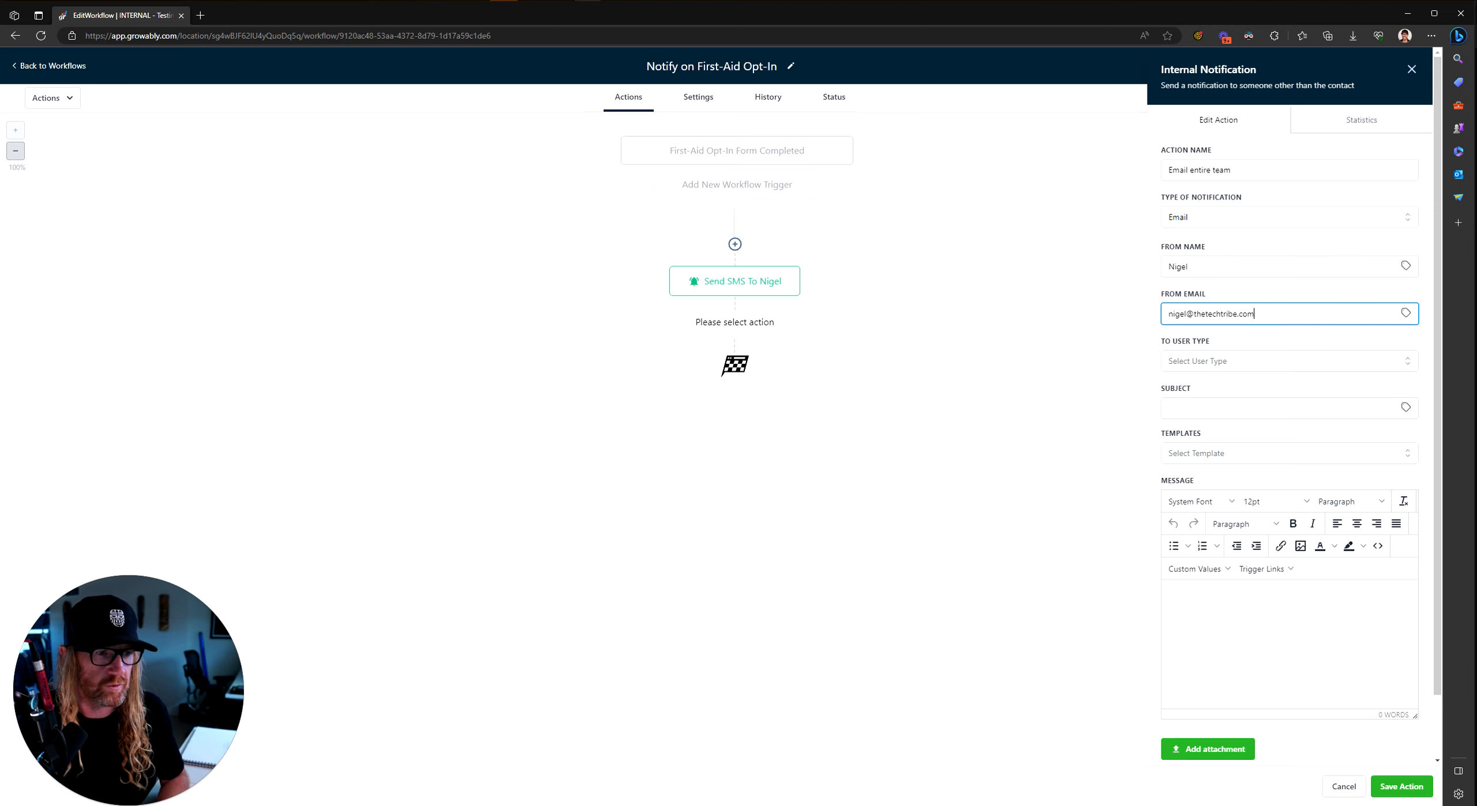
key(Tab)
Step: Send it to a Custom Email recipient address
click(1207, 362)
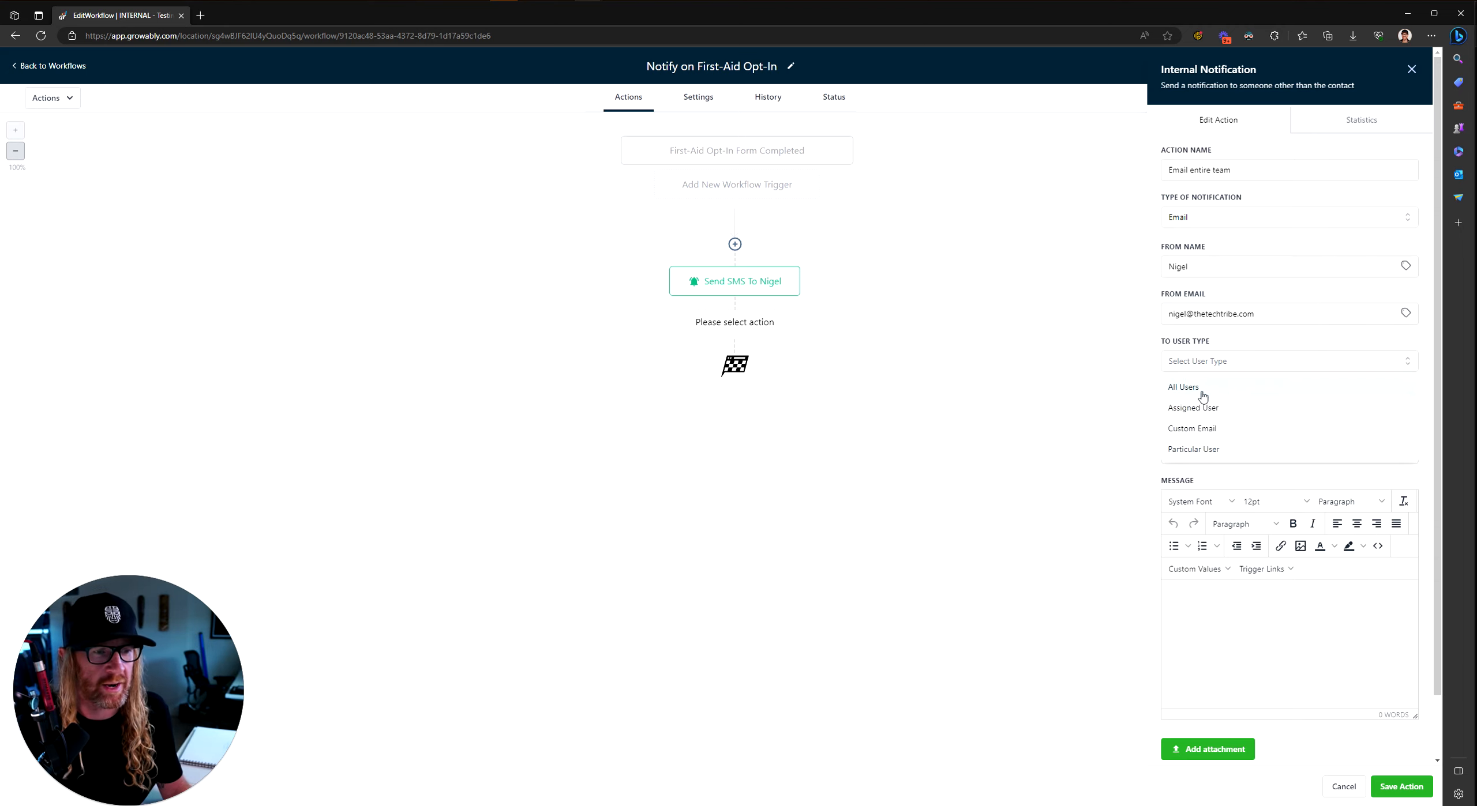
click(1195, 429)
click(1233, 408)
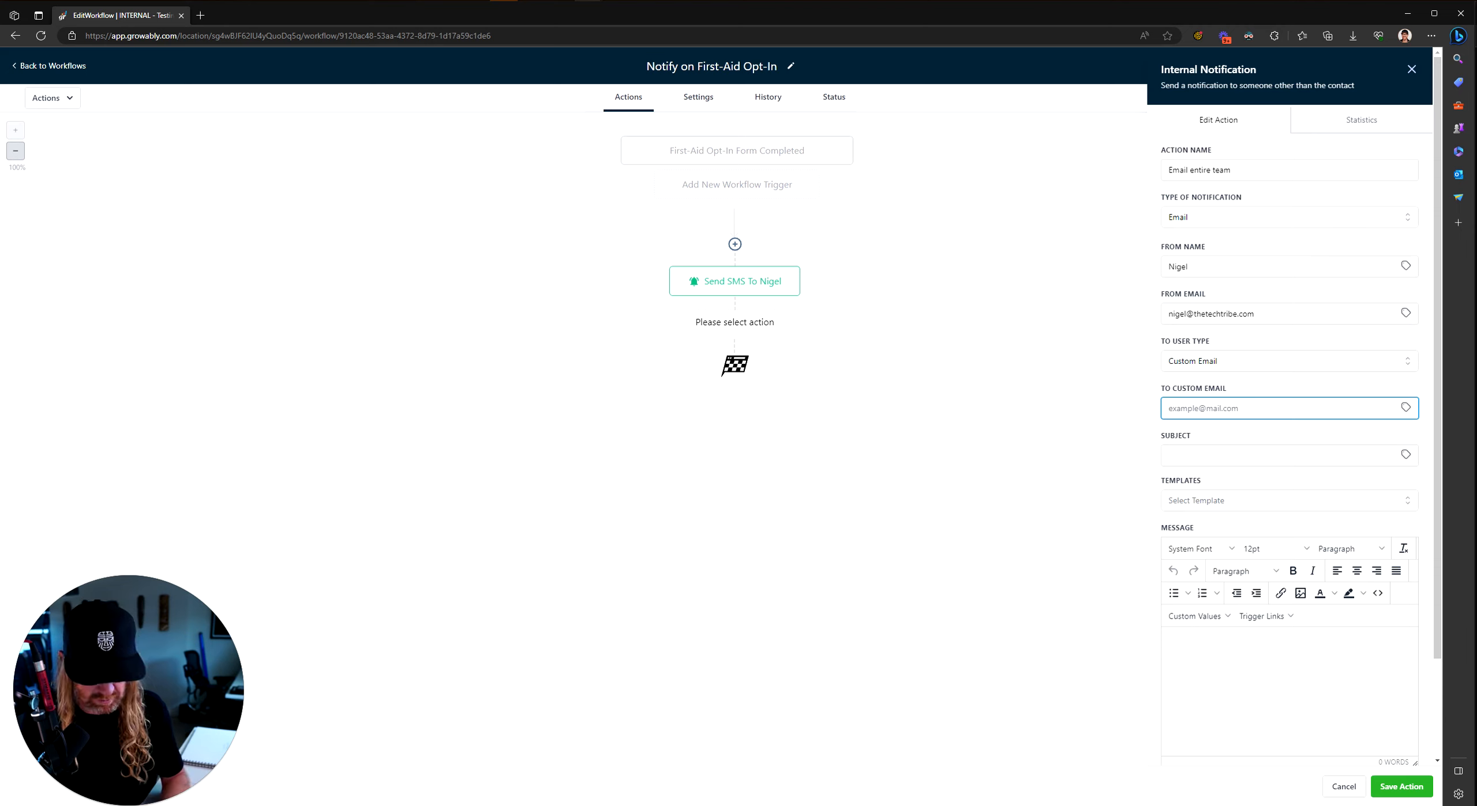
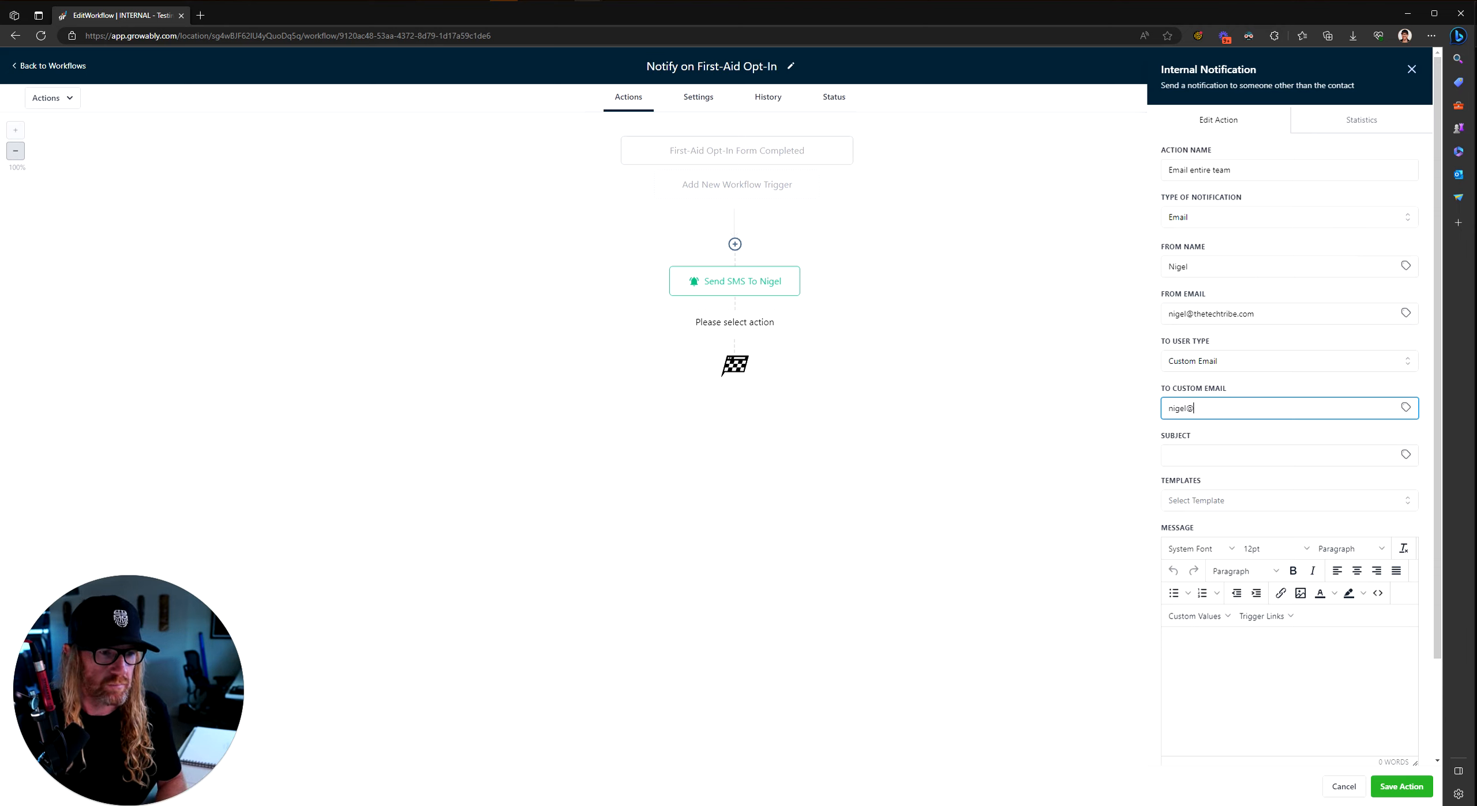
key(Tab)
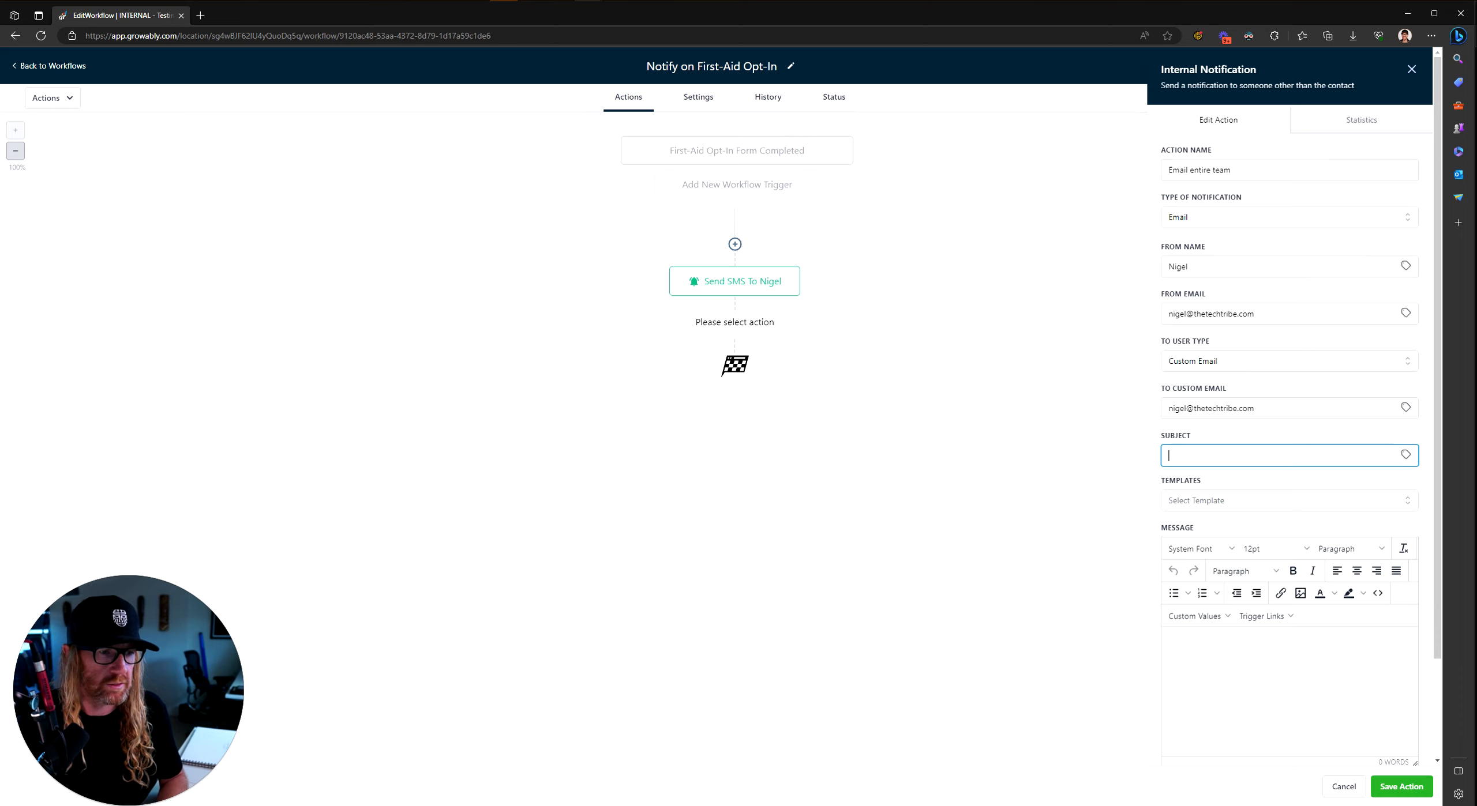
Step: Set the subject to 'New lead in First-Aid Campaign:' followed by the contact email placeholder
text(New lead in )
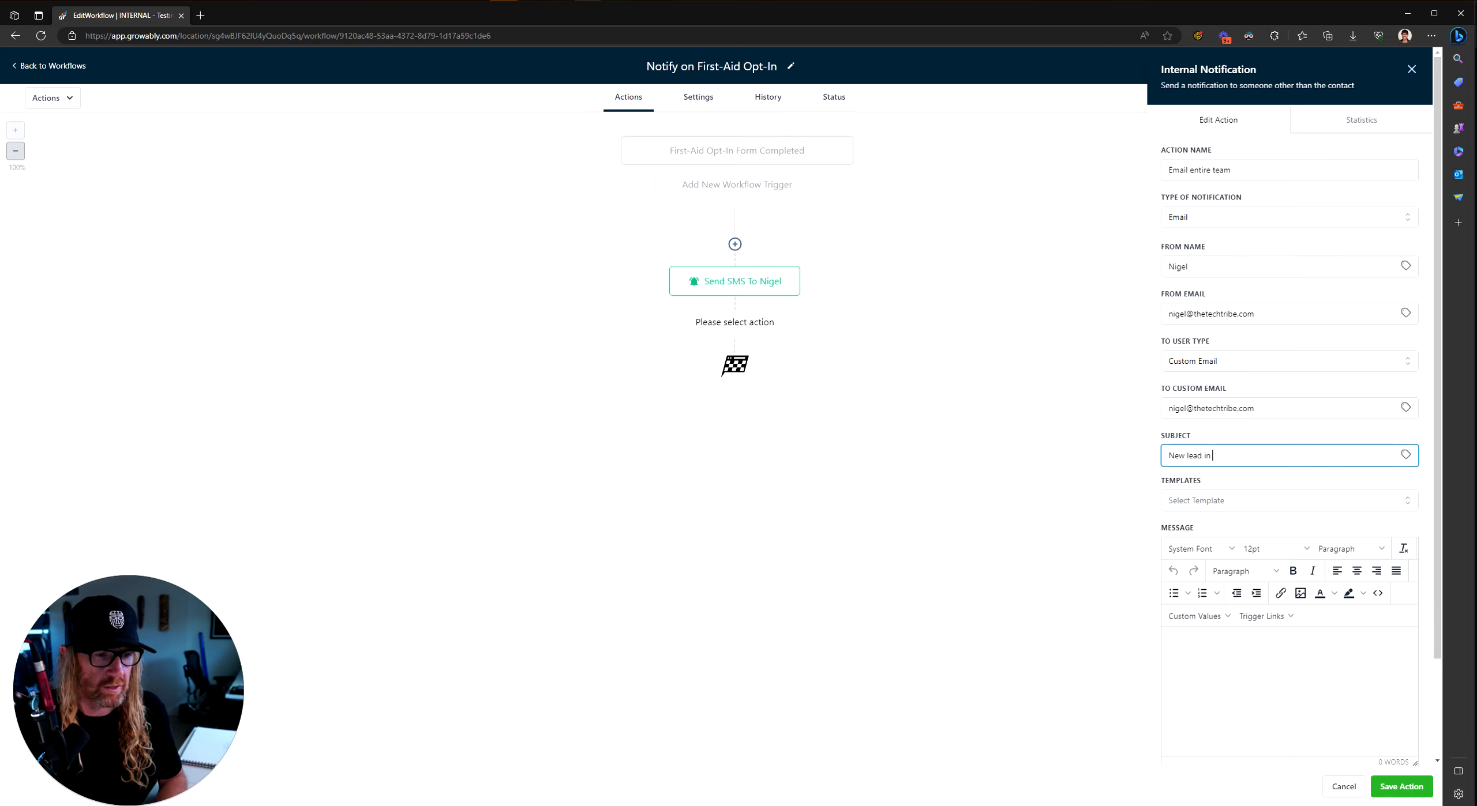
text(First-Adi)
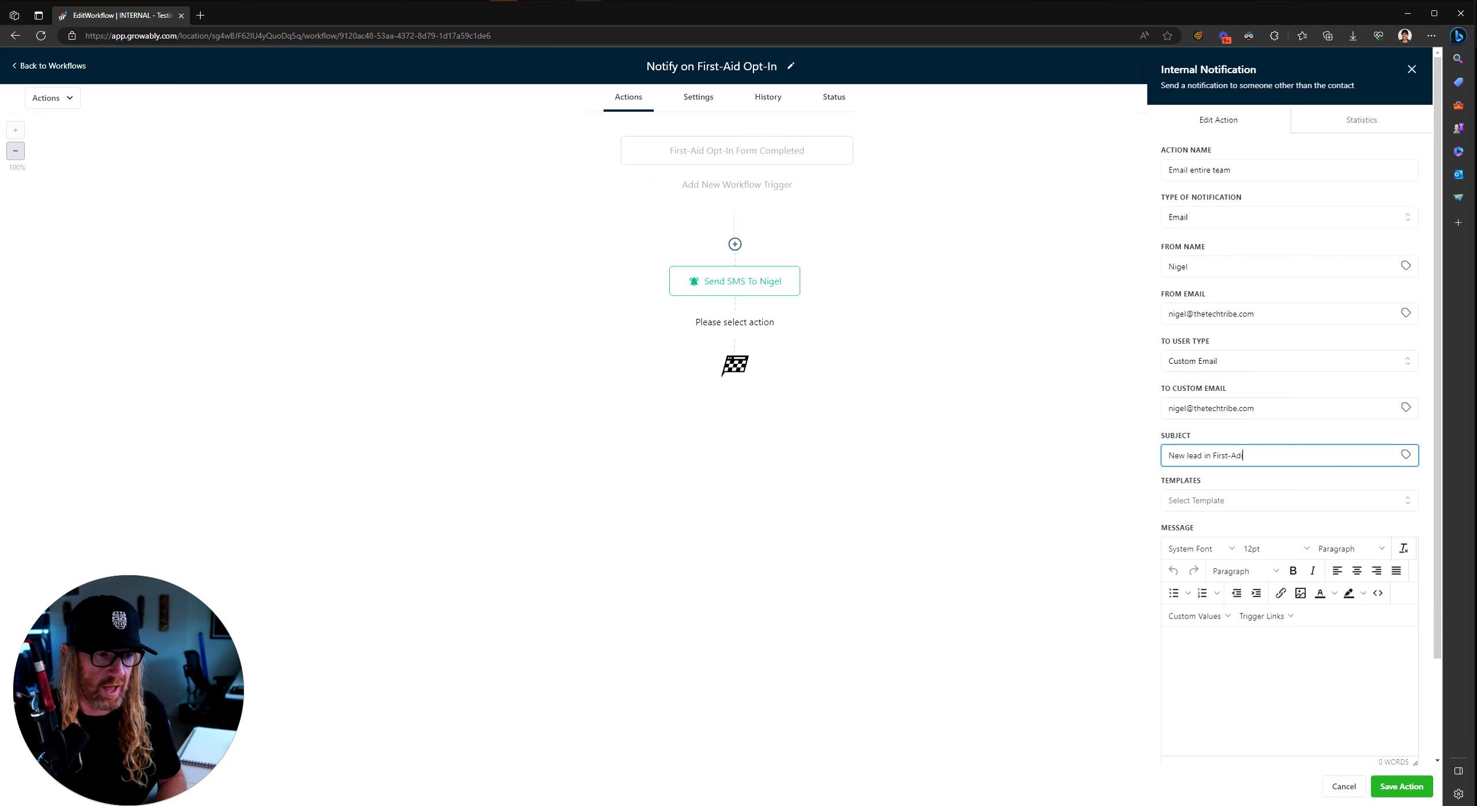
key(BackSpace)
key(BackSpace)
text(id O)
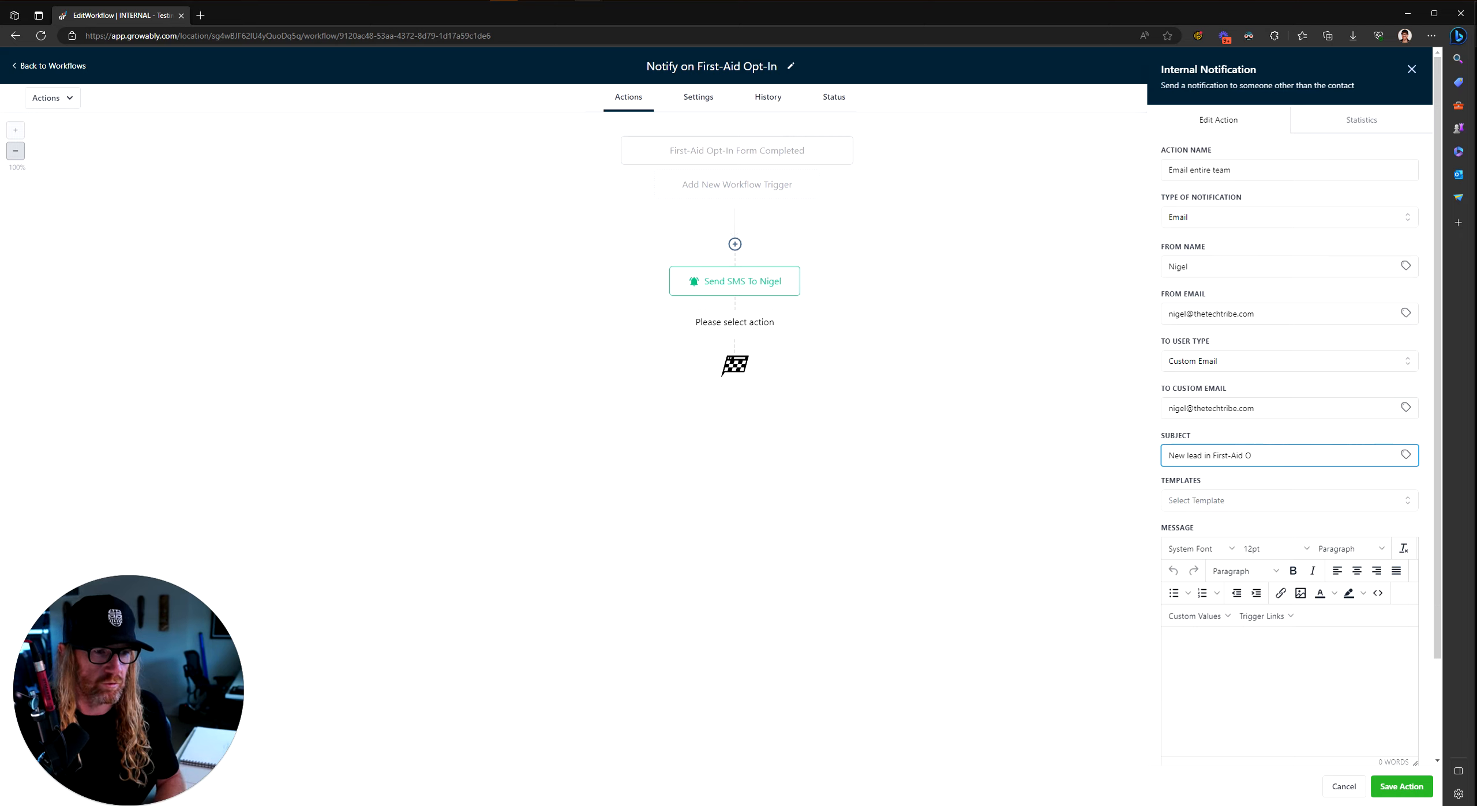
key(BackSpace)
text(Ca)
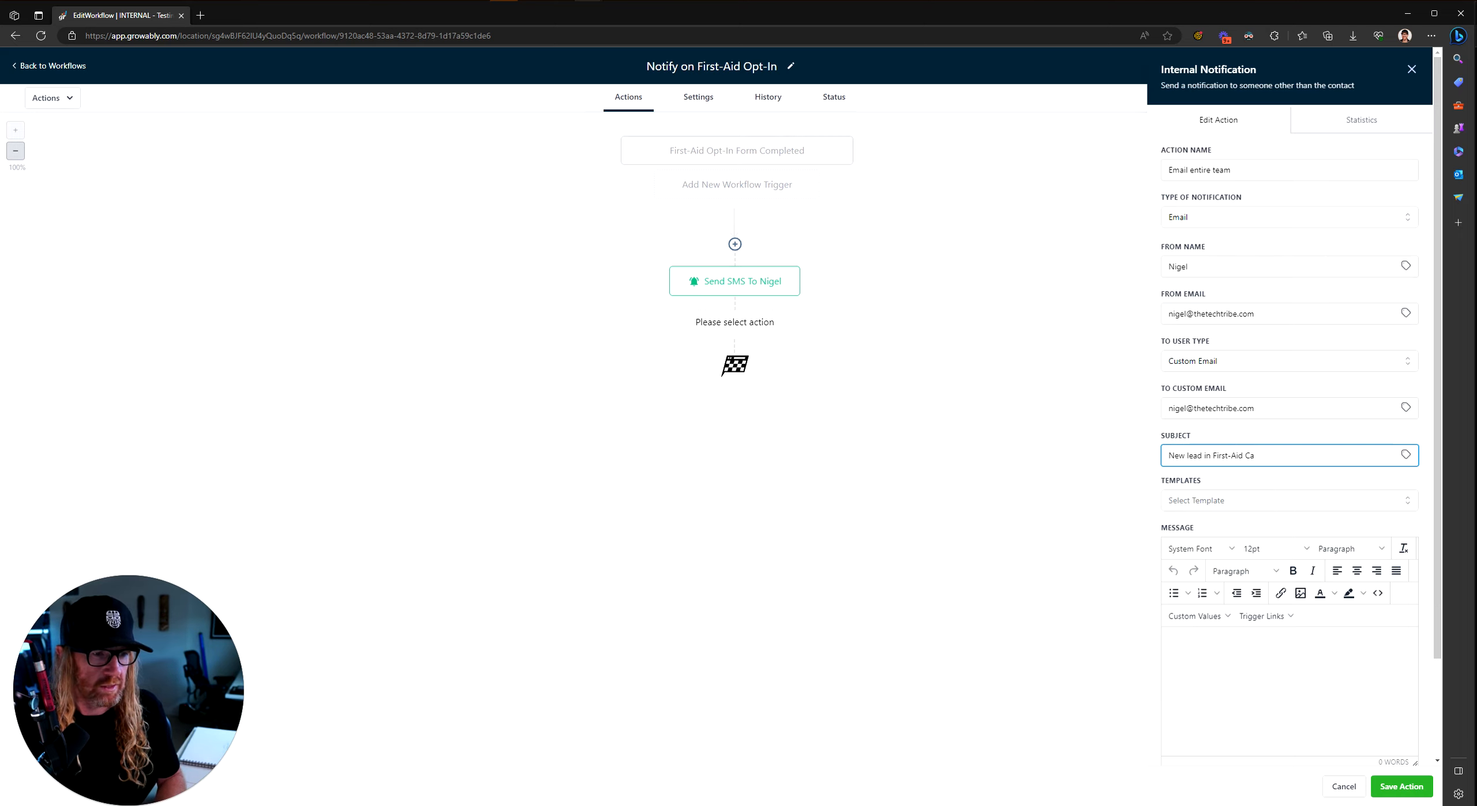
text(pamapgin:)
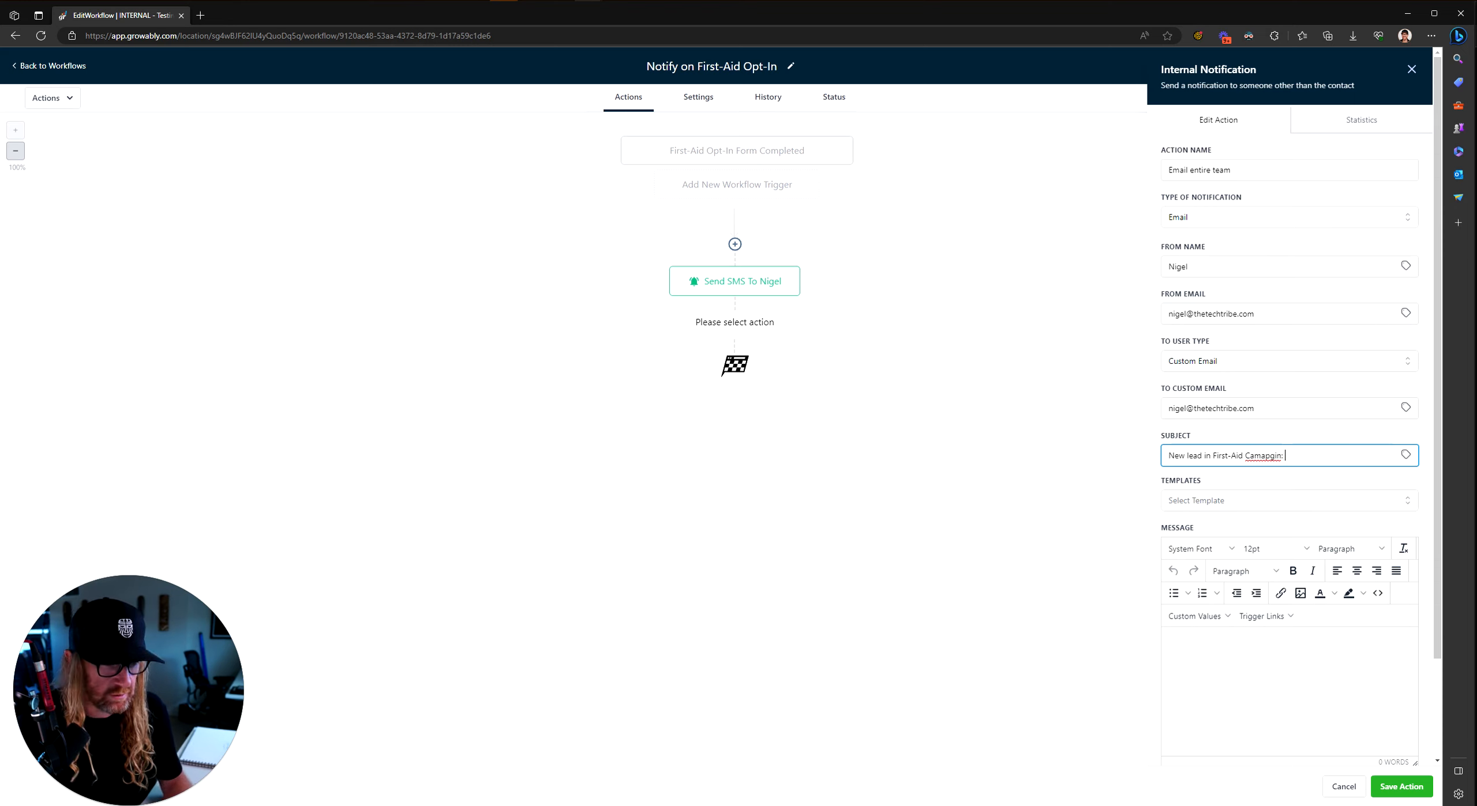
click(1405, 455)
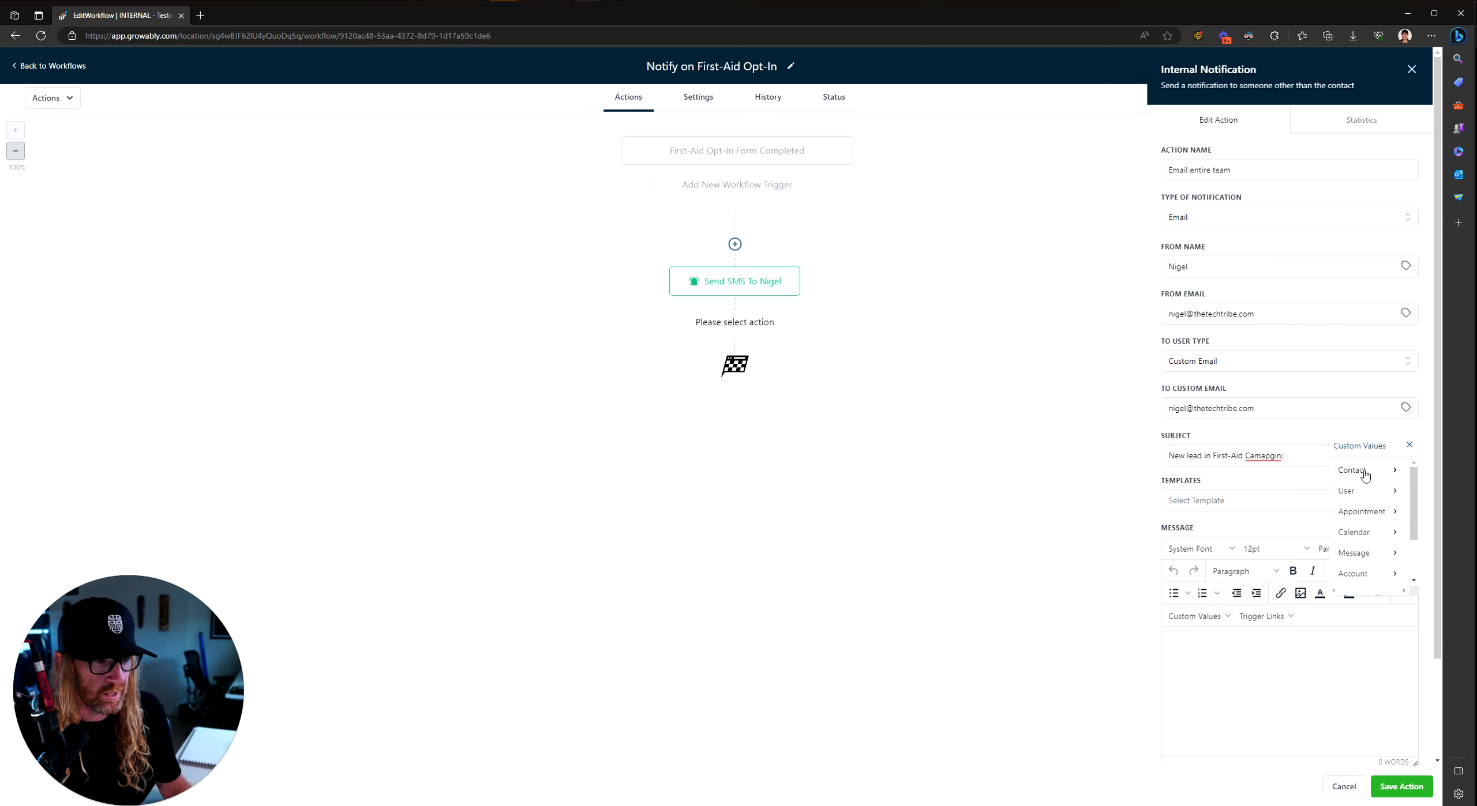
mouse_move(1364, 474)
click(1338, 541)
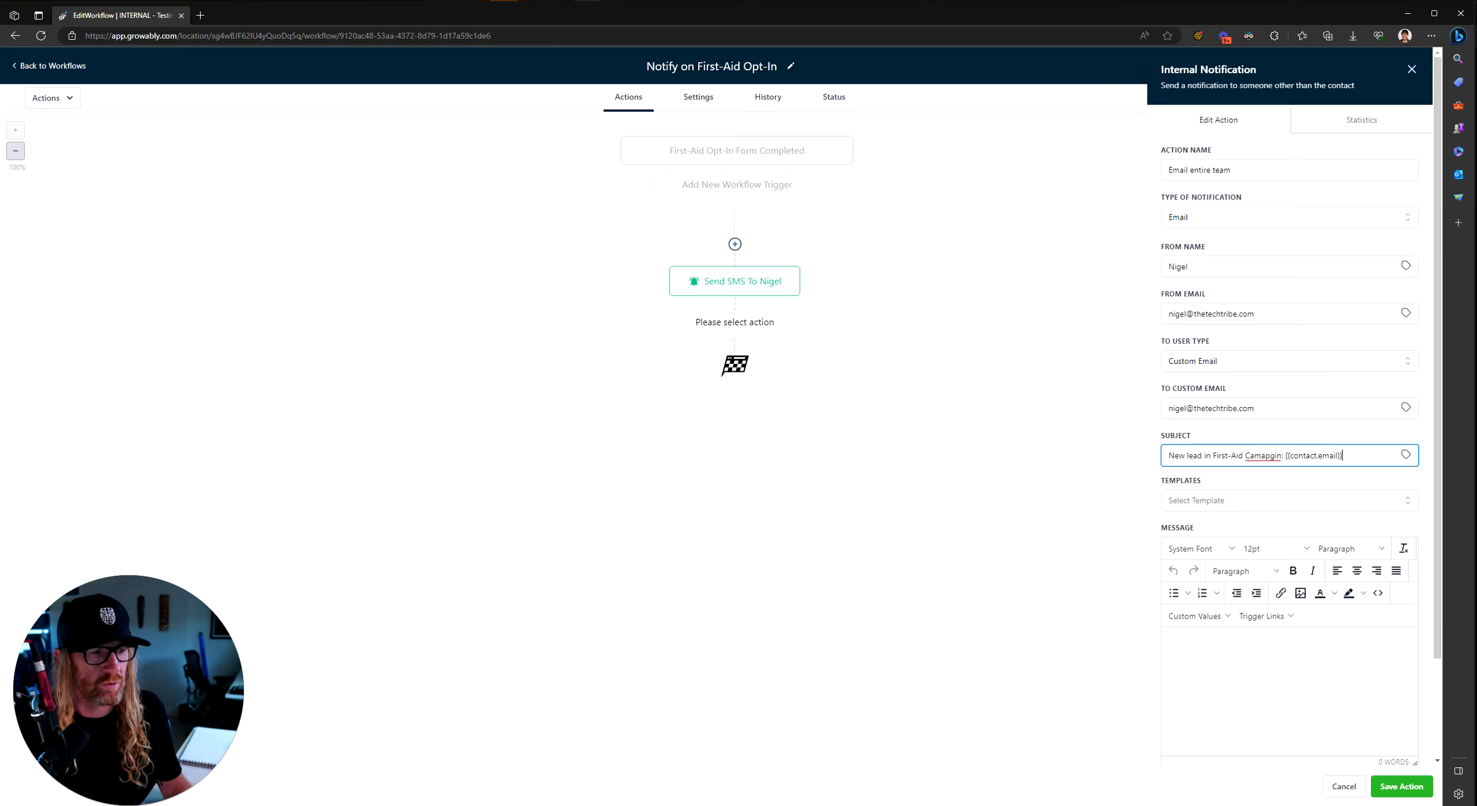
click(1281, 455)
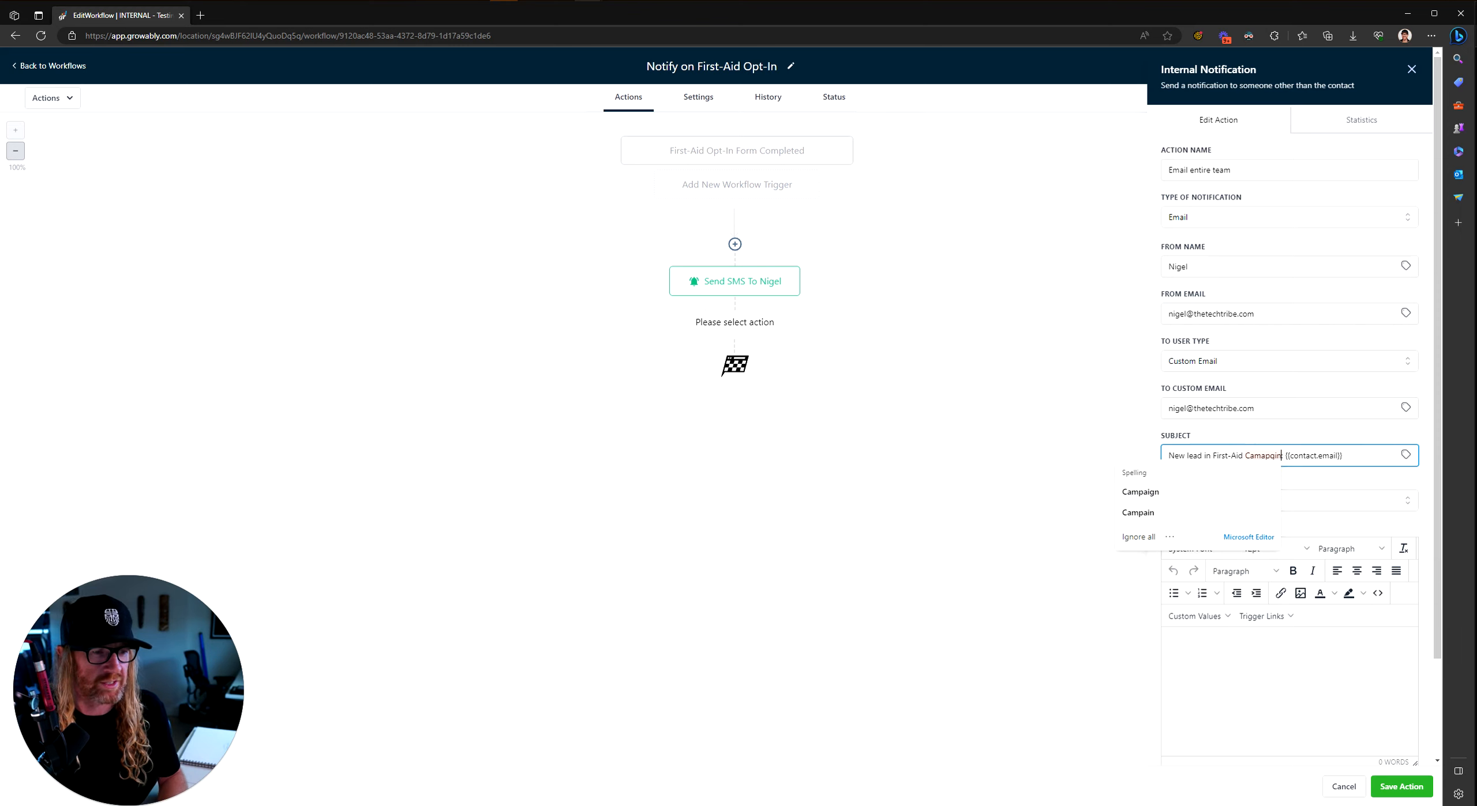
key(BackSpace)
key(BackSpace)
key(BackSpace)
text(ain)
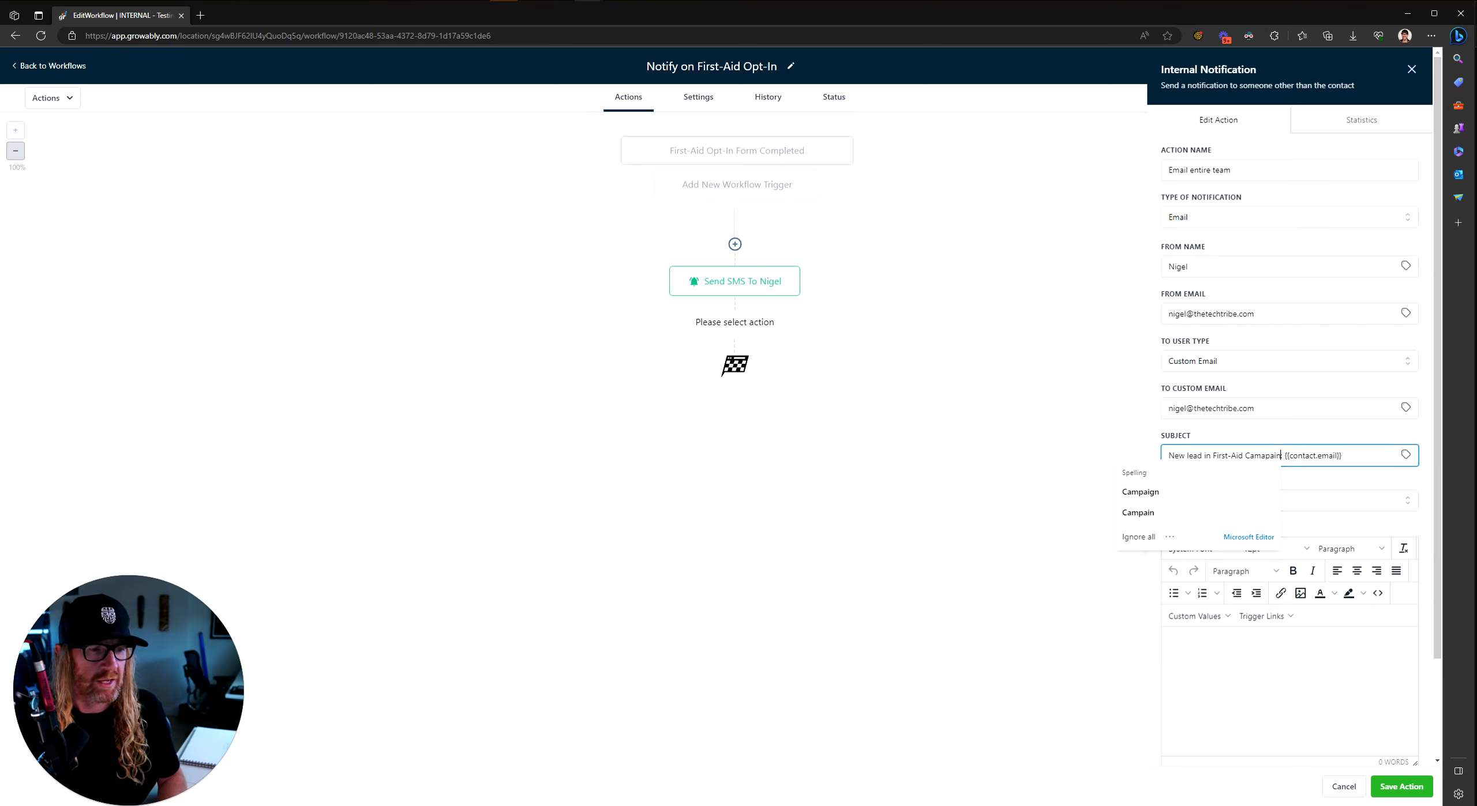
key(BackSpace)
key(BackSpace)
key(BackSpace)
key(BackSpace)
key(BackSpace)
text(paign)
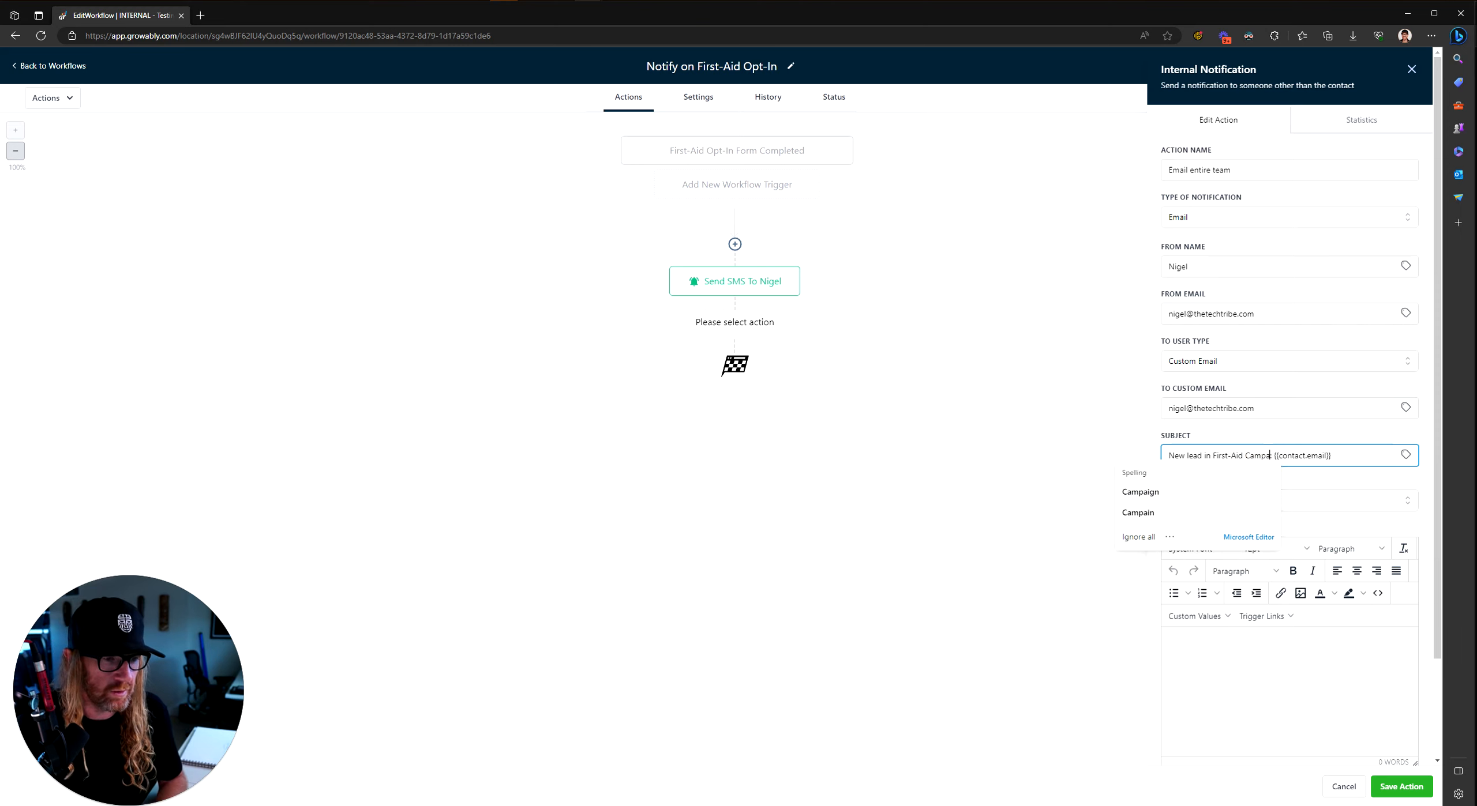
click(1227, 687)
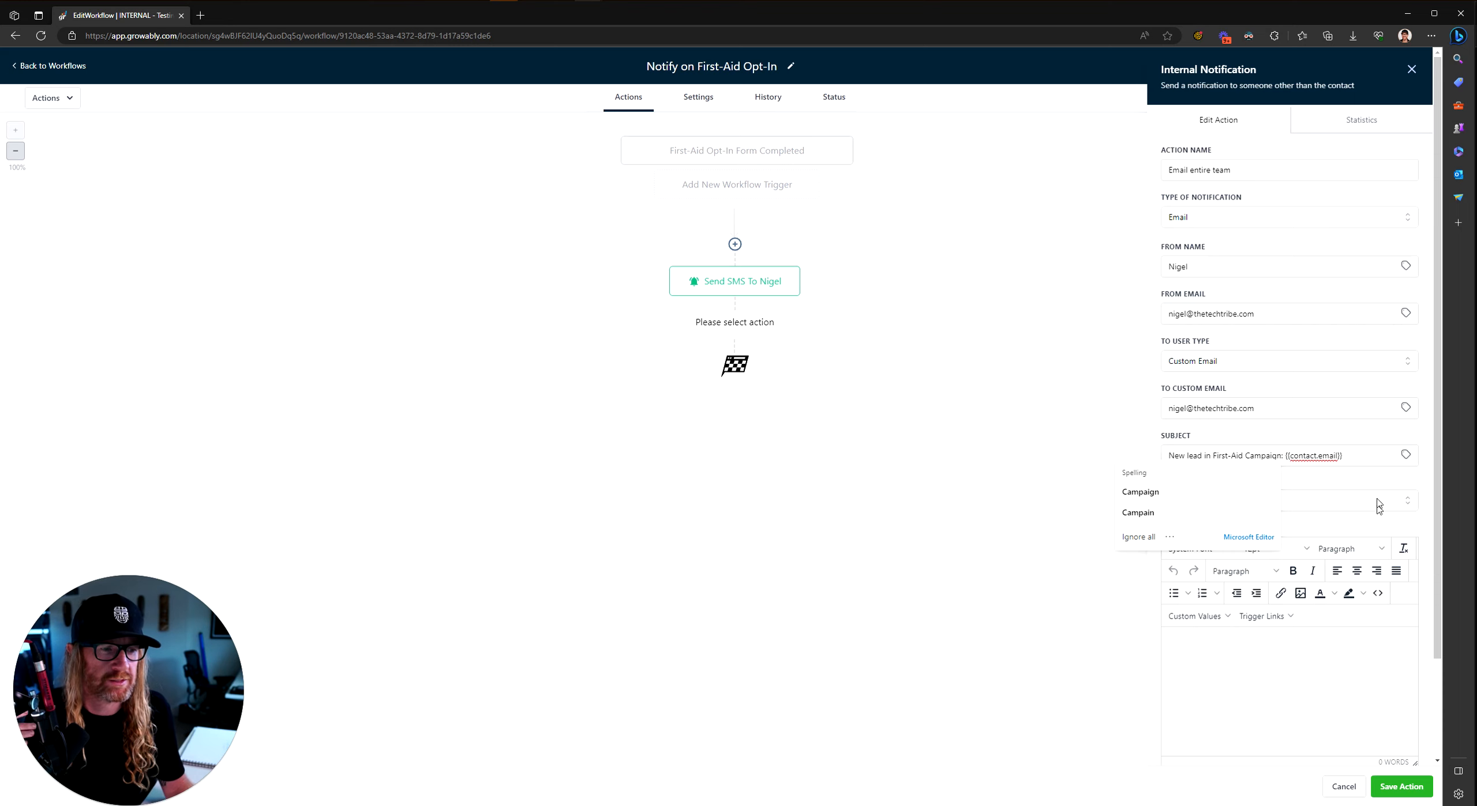
click(1366, 457)
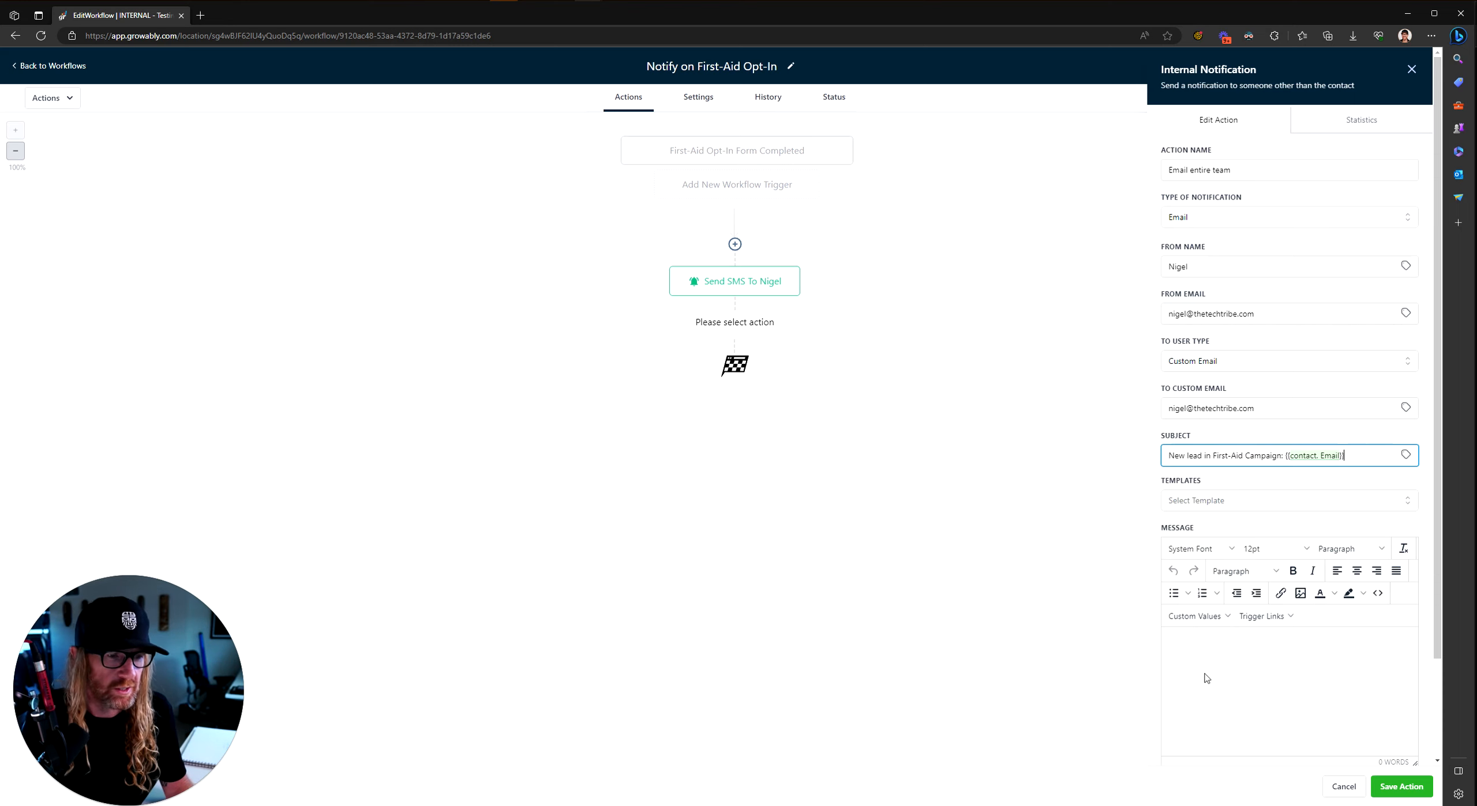
Step: Write the message 'New prospect' and save the team email action
click(1230, 669)
text(New contact for)
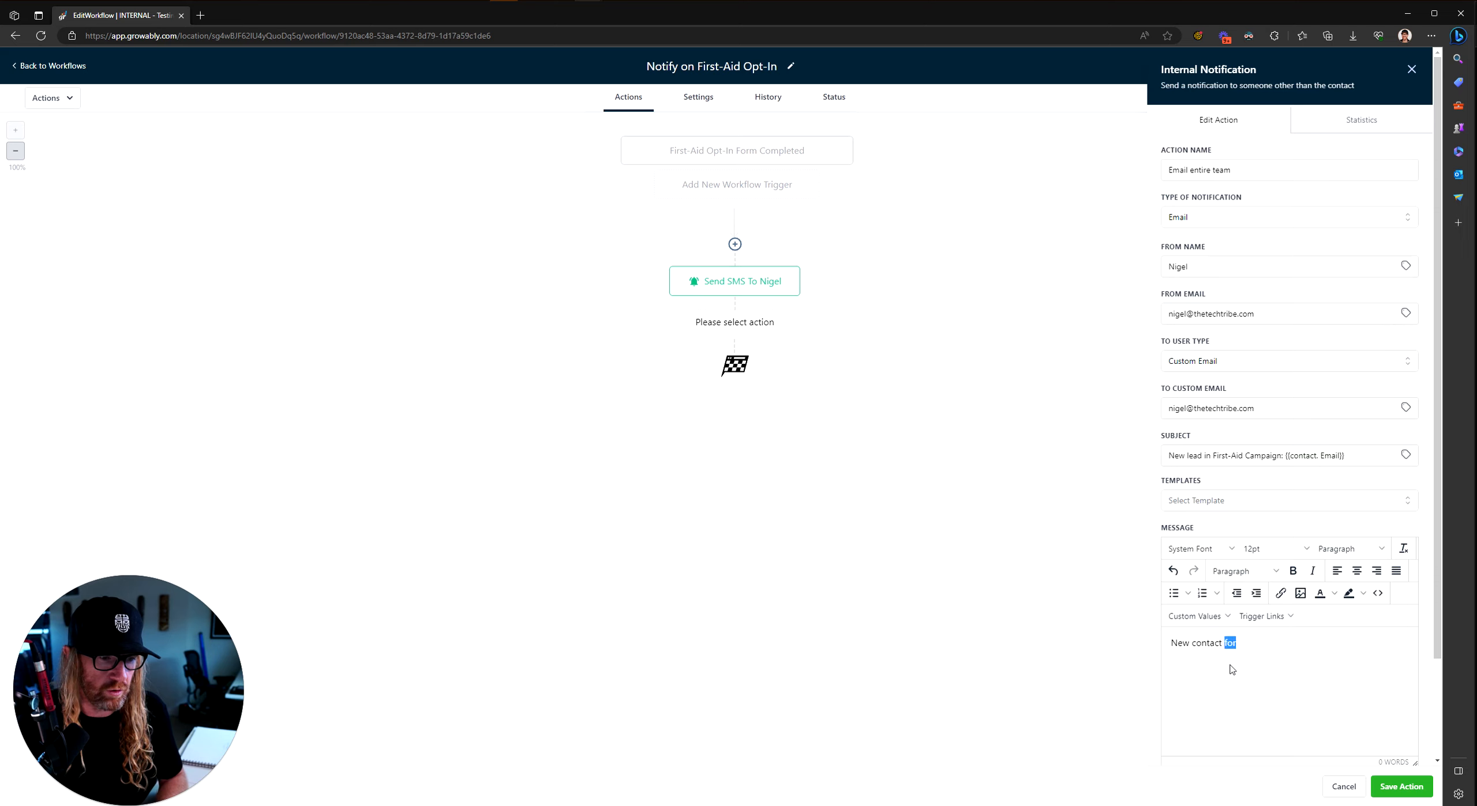
key(ctrl+shift+Left)
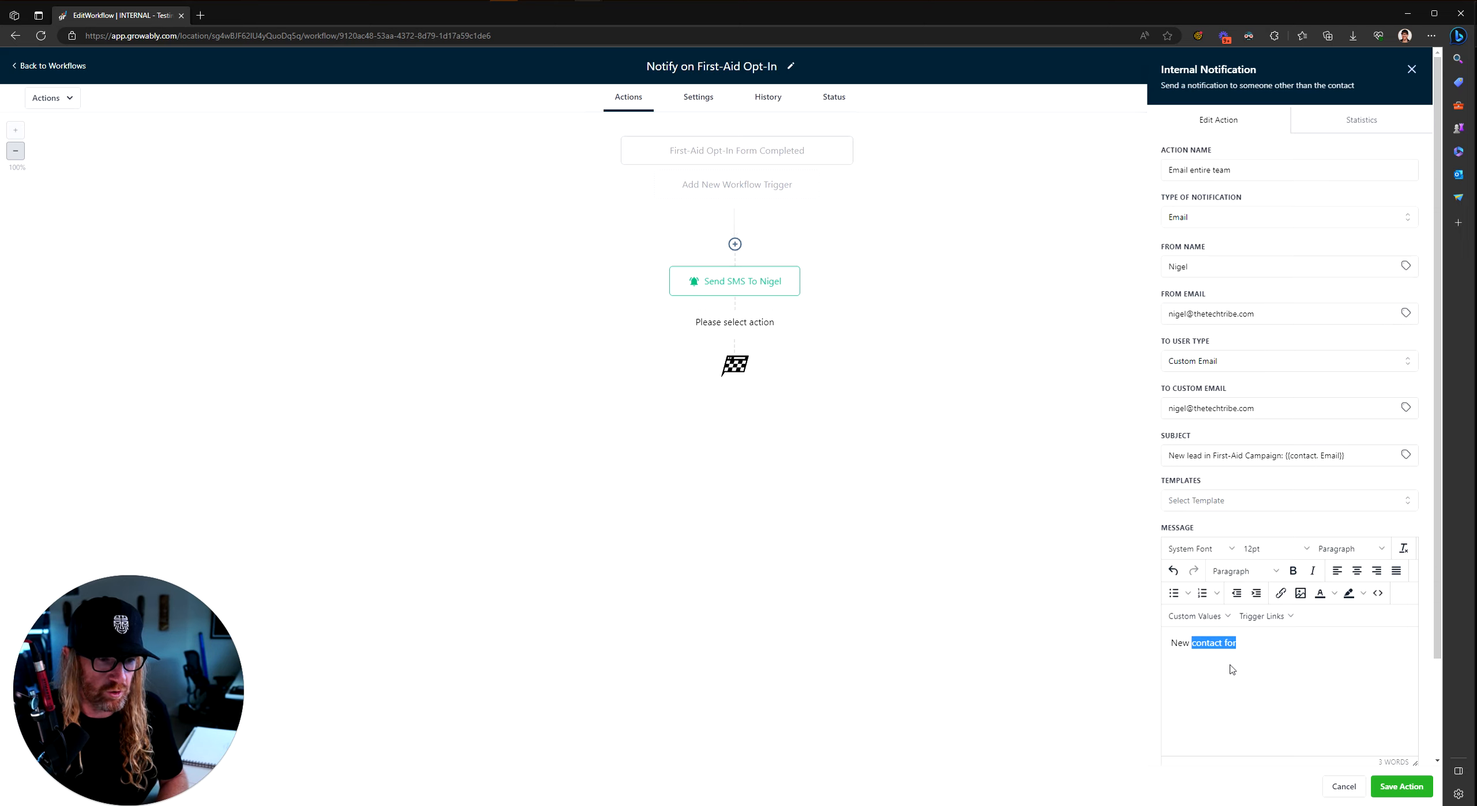
text(prospect)
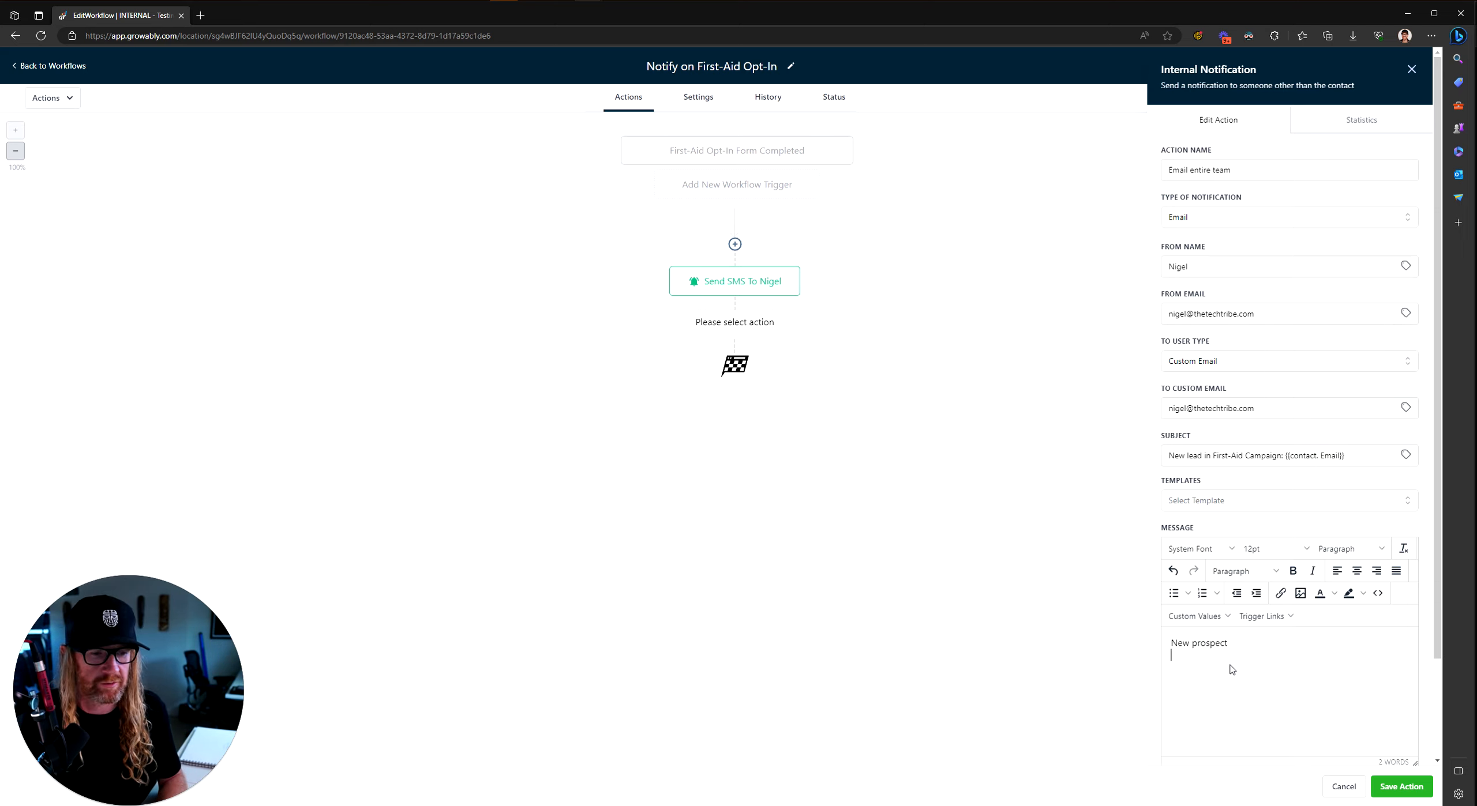
click(1197, 617)
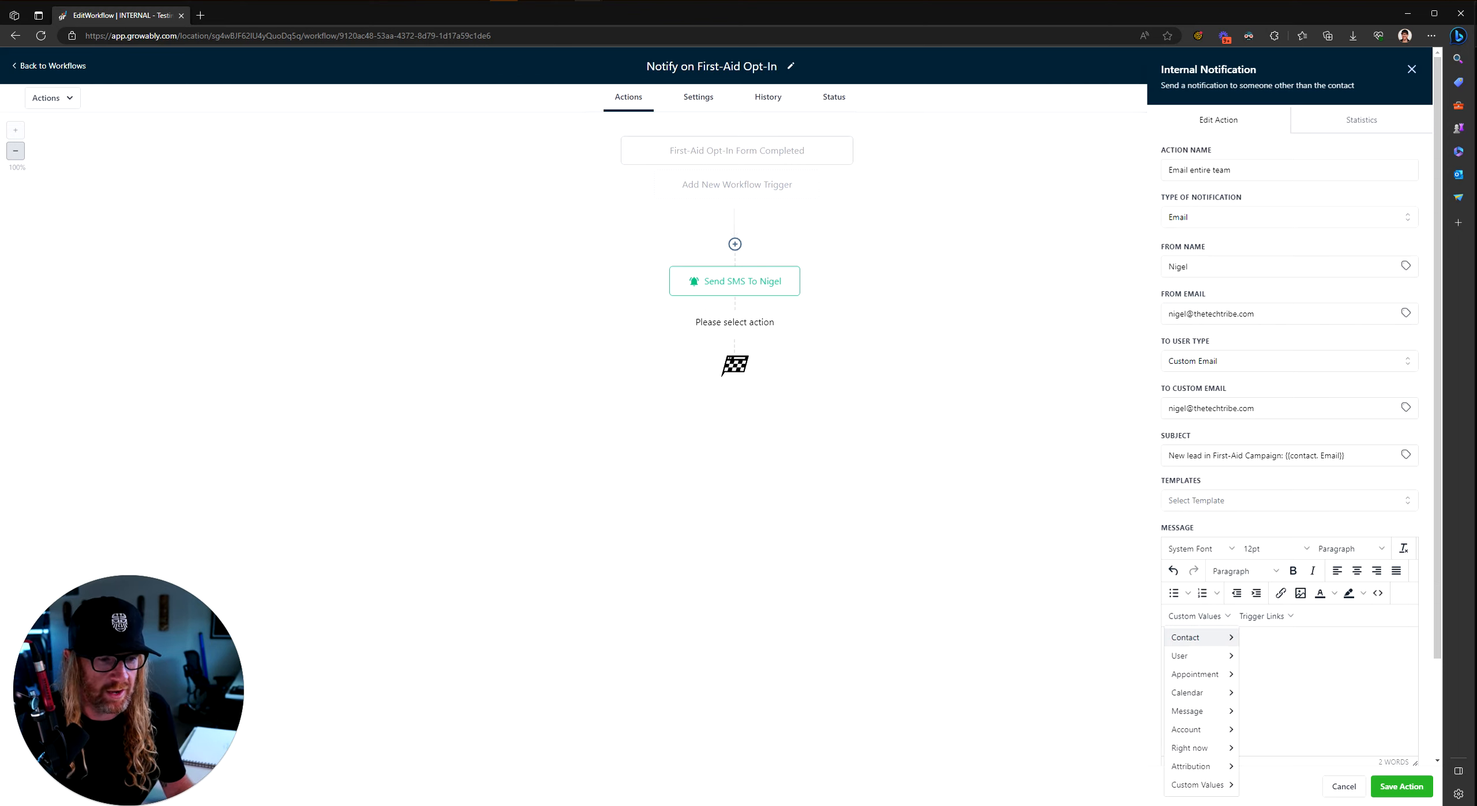
click(1317, 699)
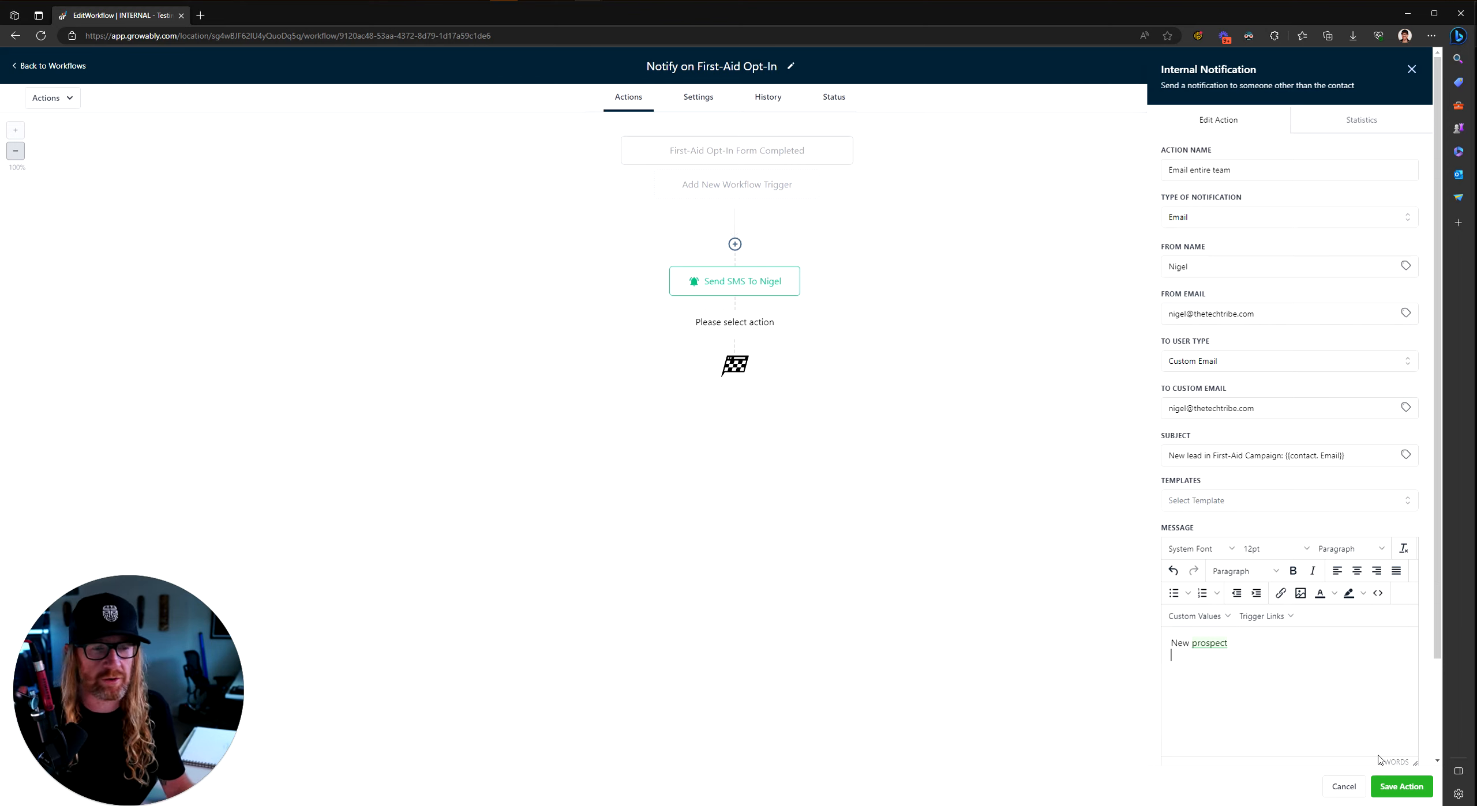
click(1398, 788)
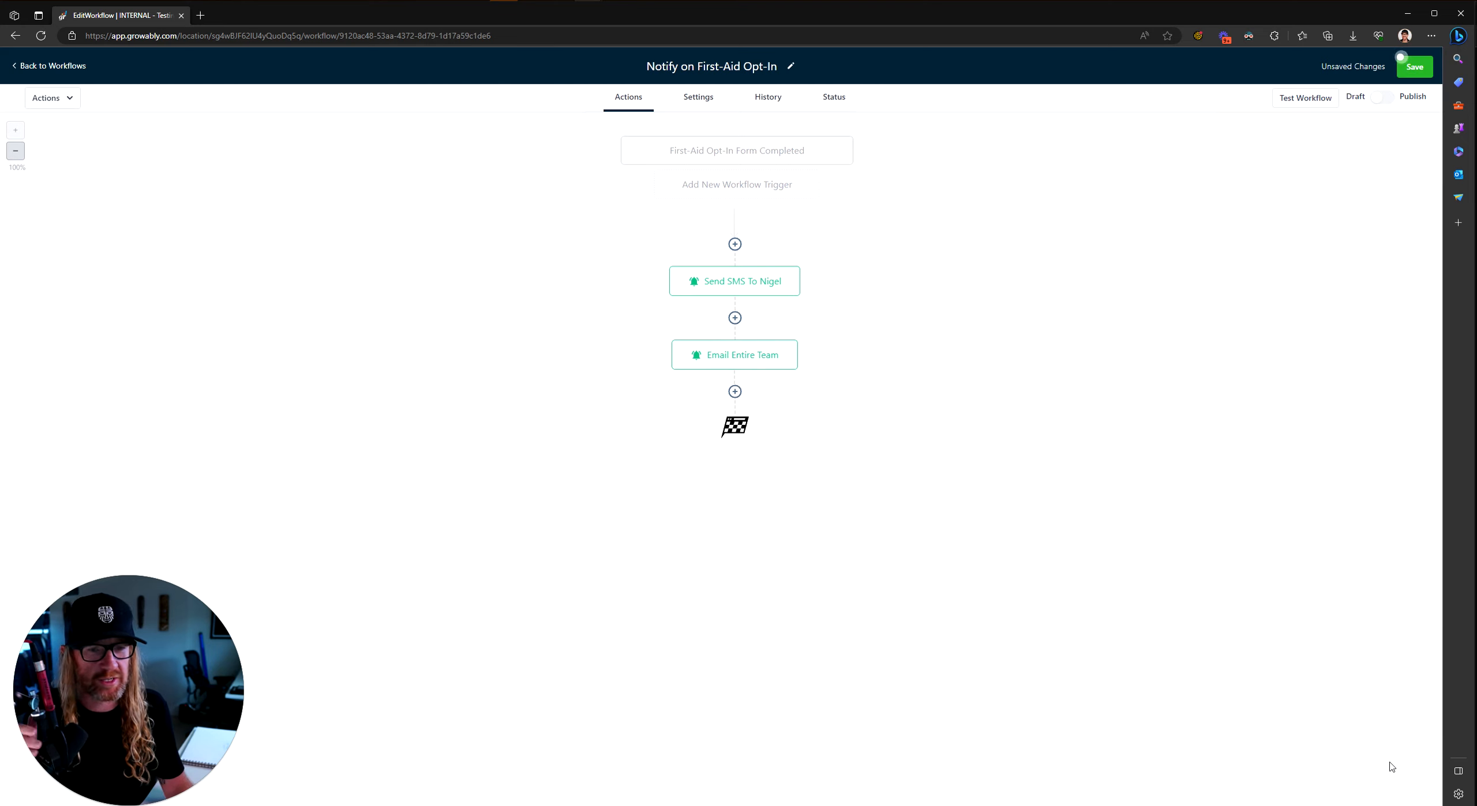
mouse_move(735, 282)
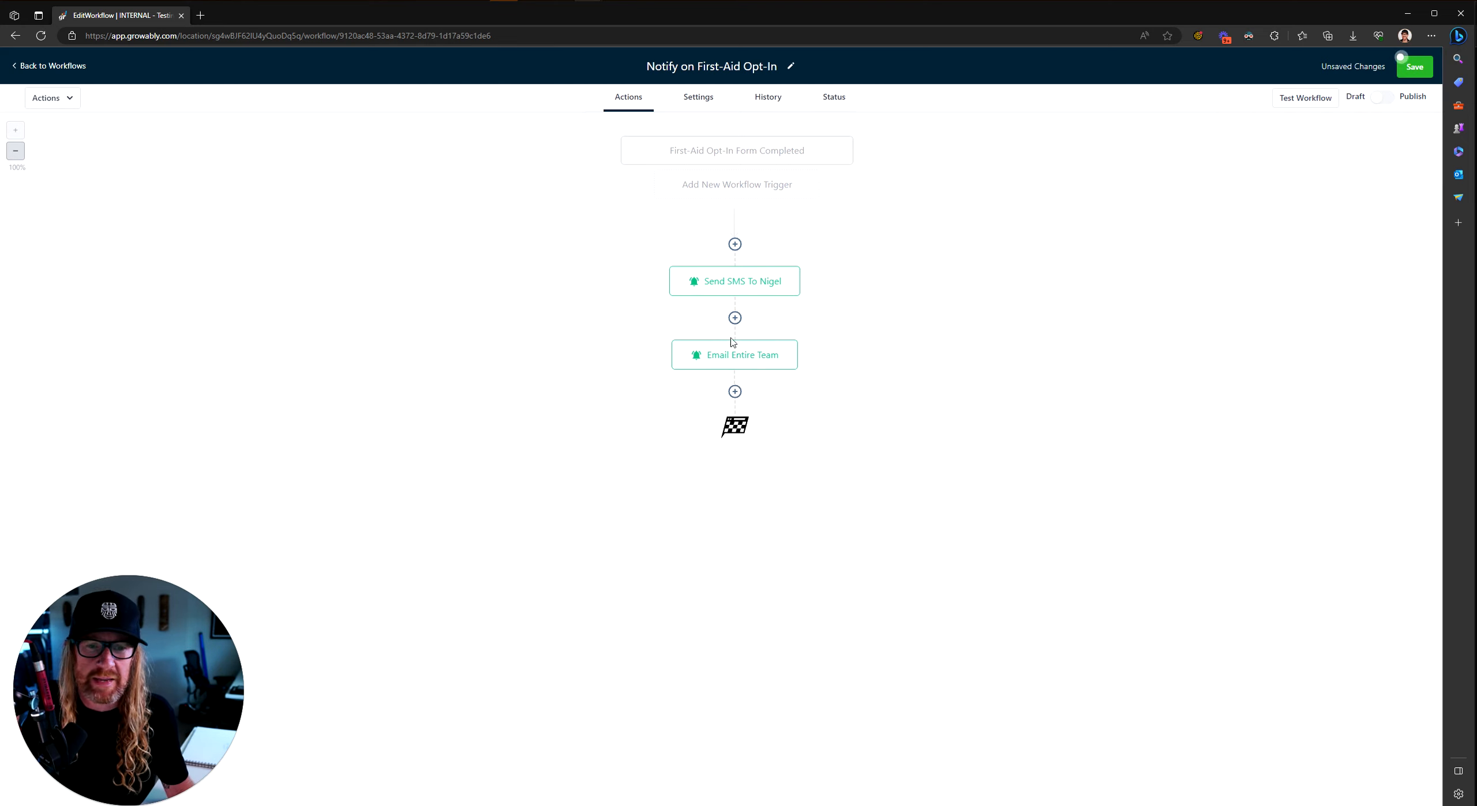
click(750, 286)
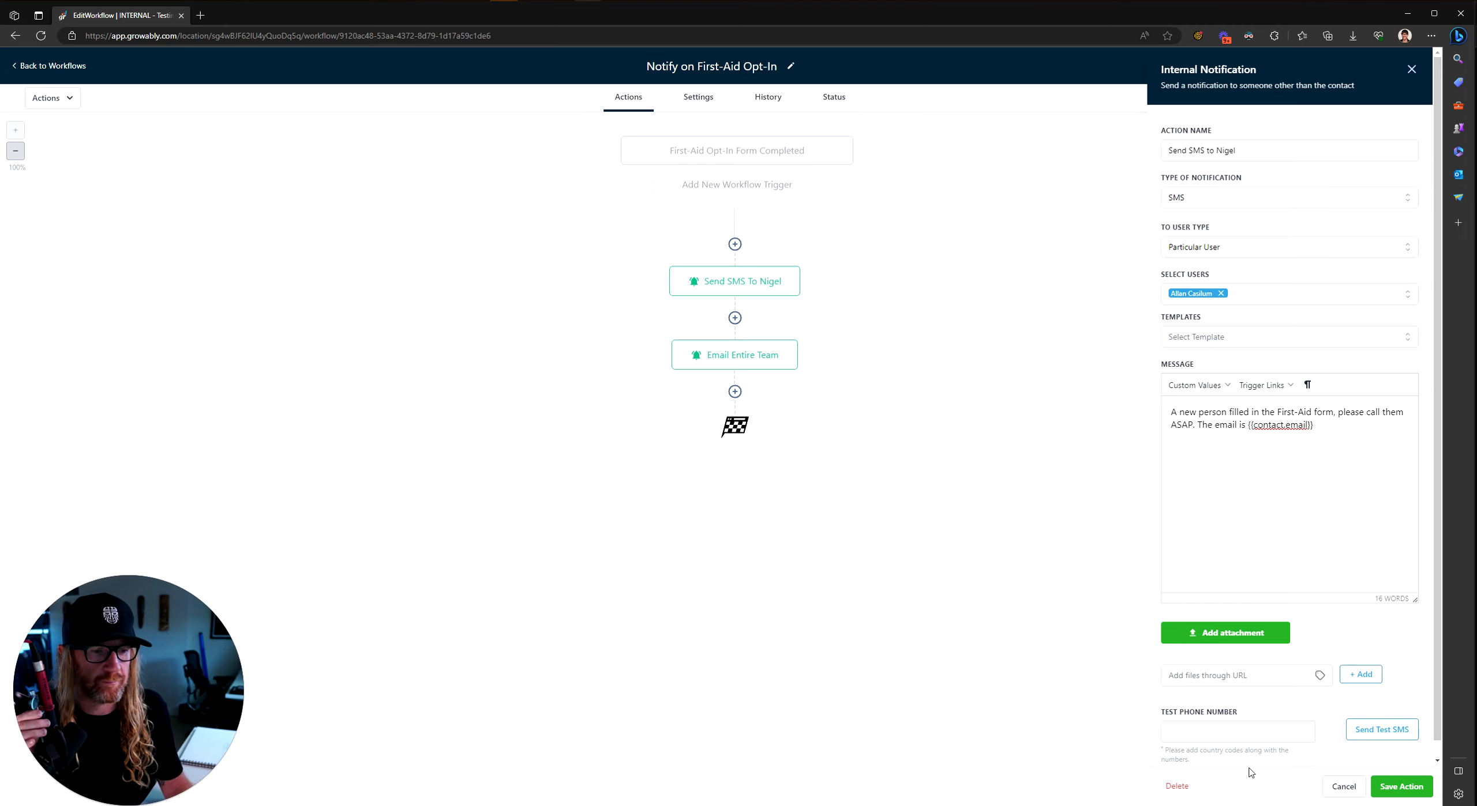
click(1390, 787)
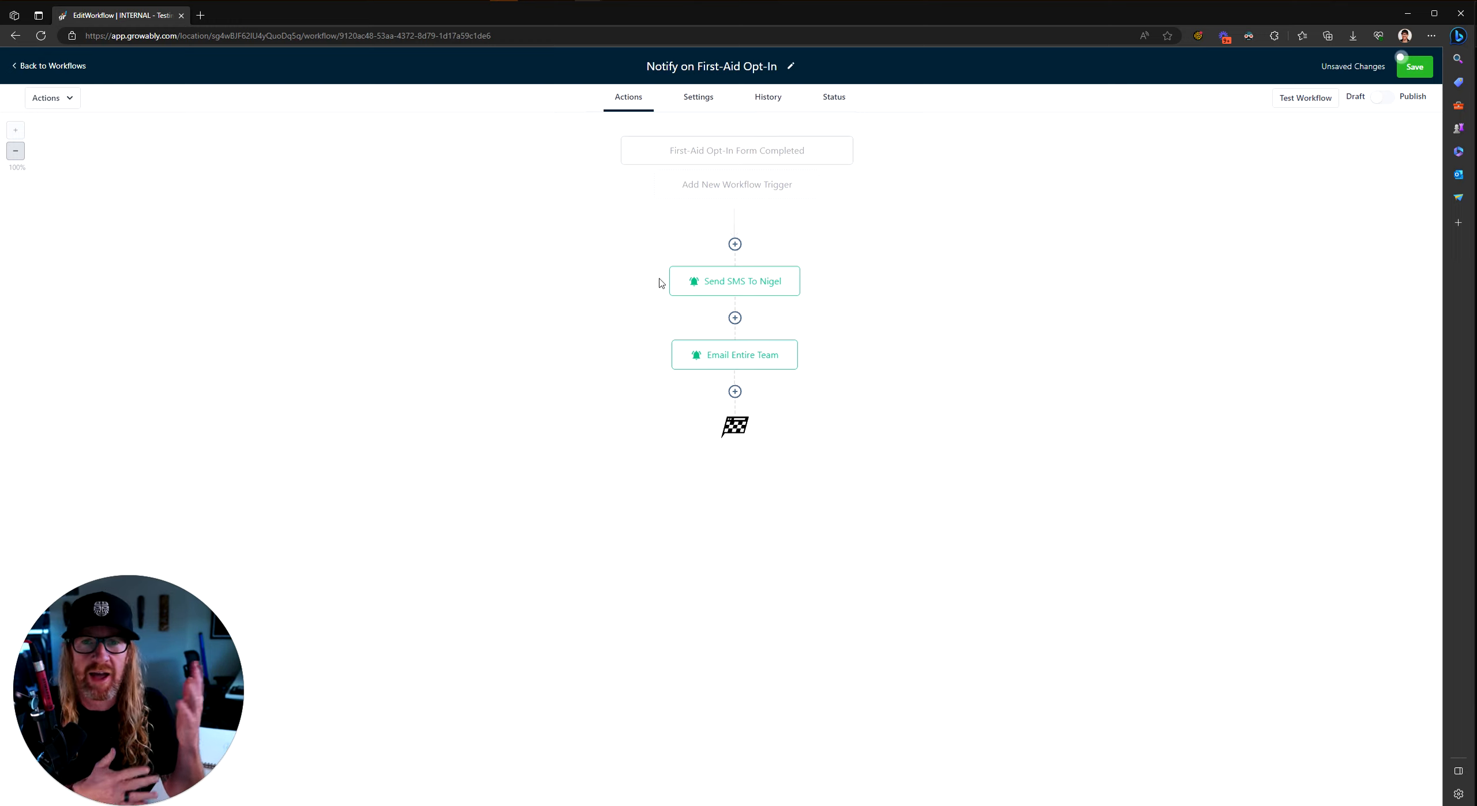
Step: Add an Add Task action after the team email step
click(733, 393)
text(task)
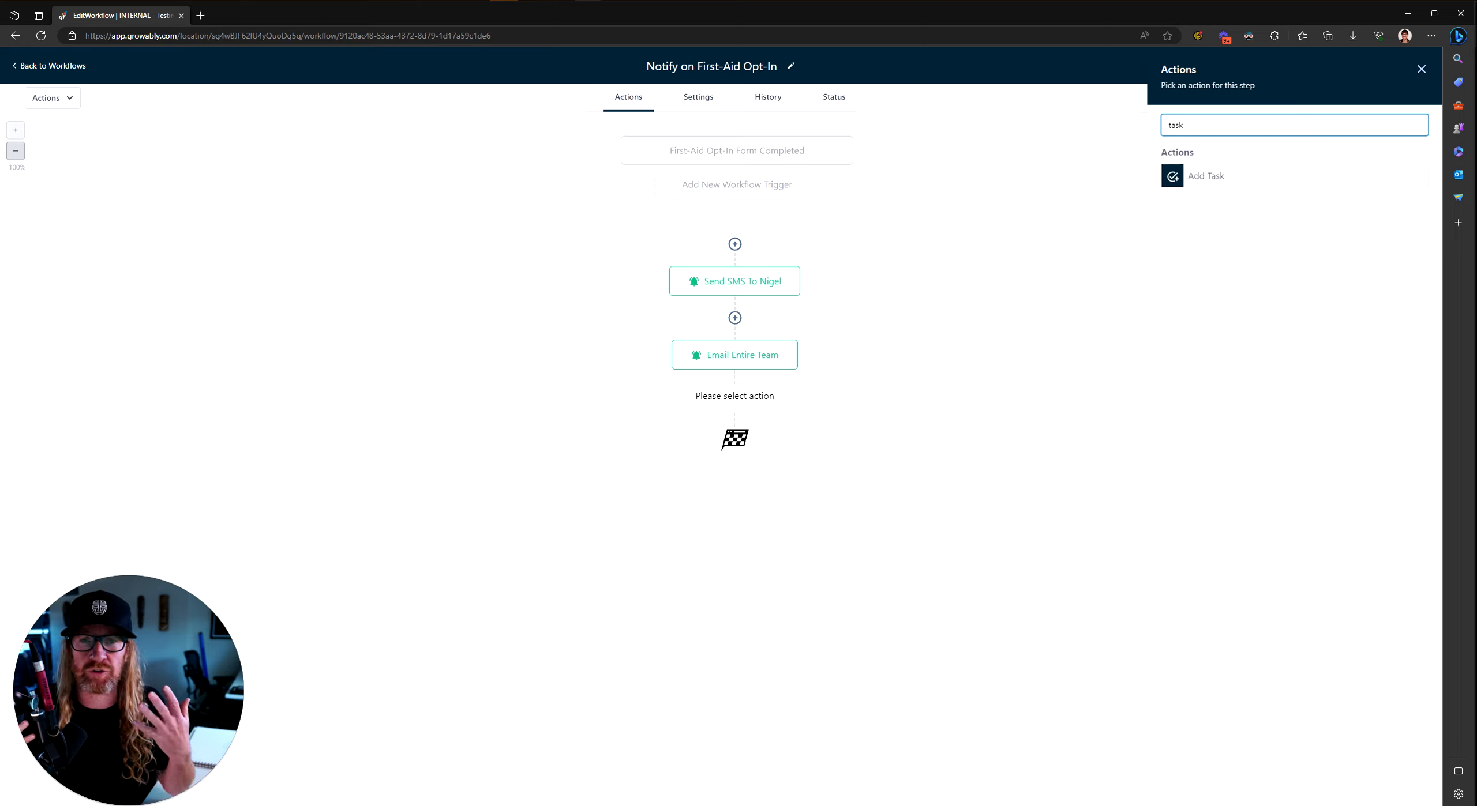
click(1201, 182)
Step: Title the task 'Call {first name} from {company name}' using contact merge fields
click(1188, 209)
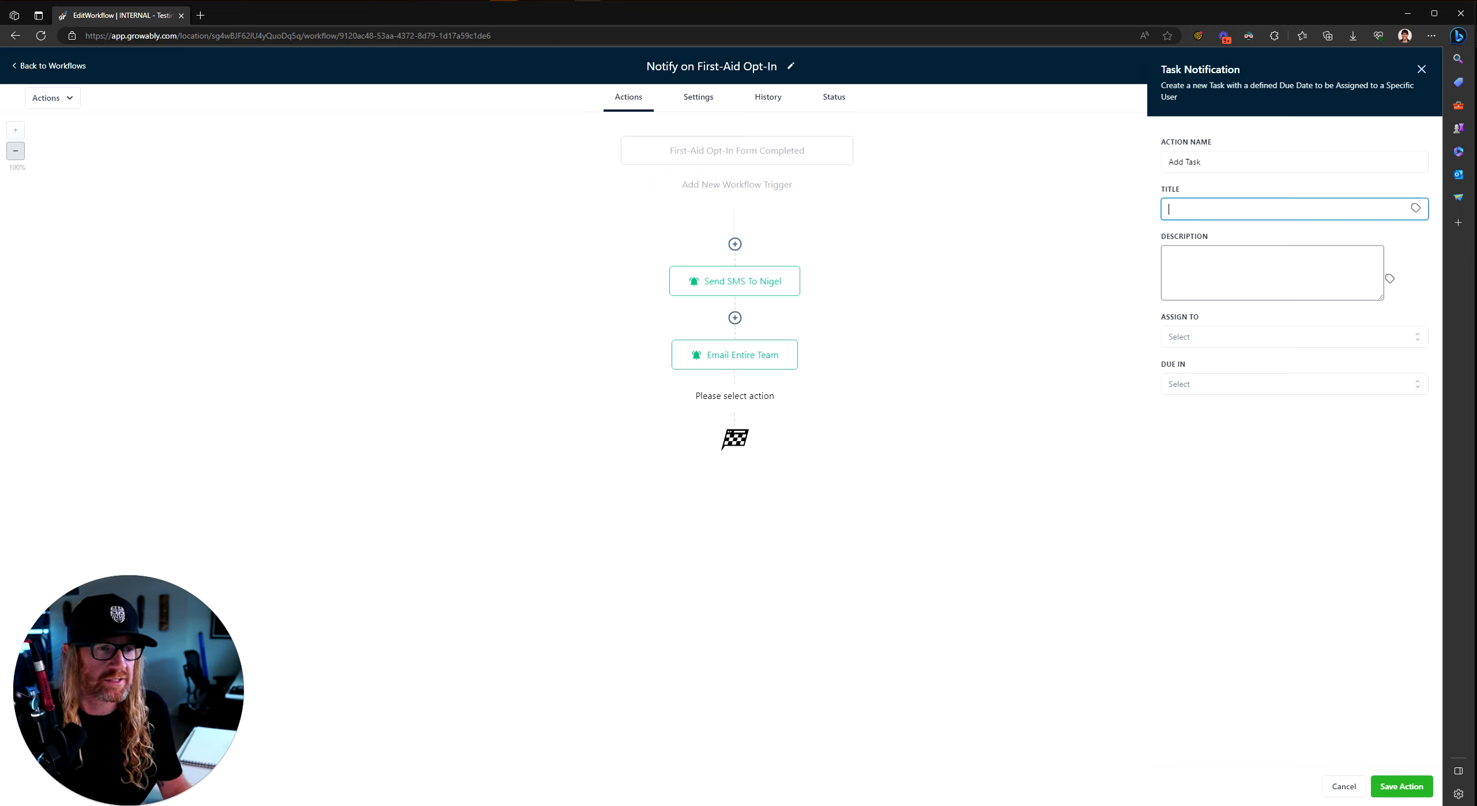
text(Call)
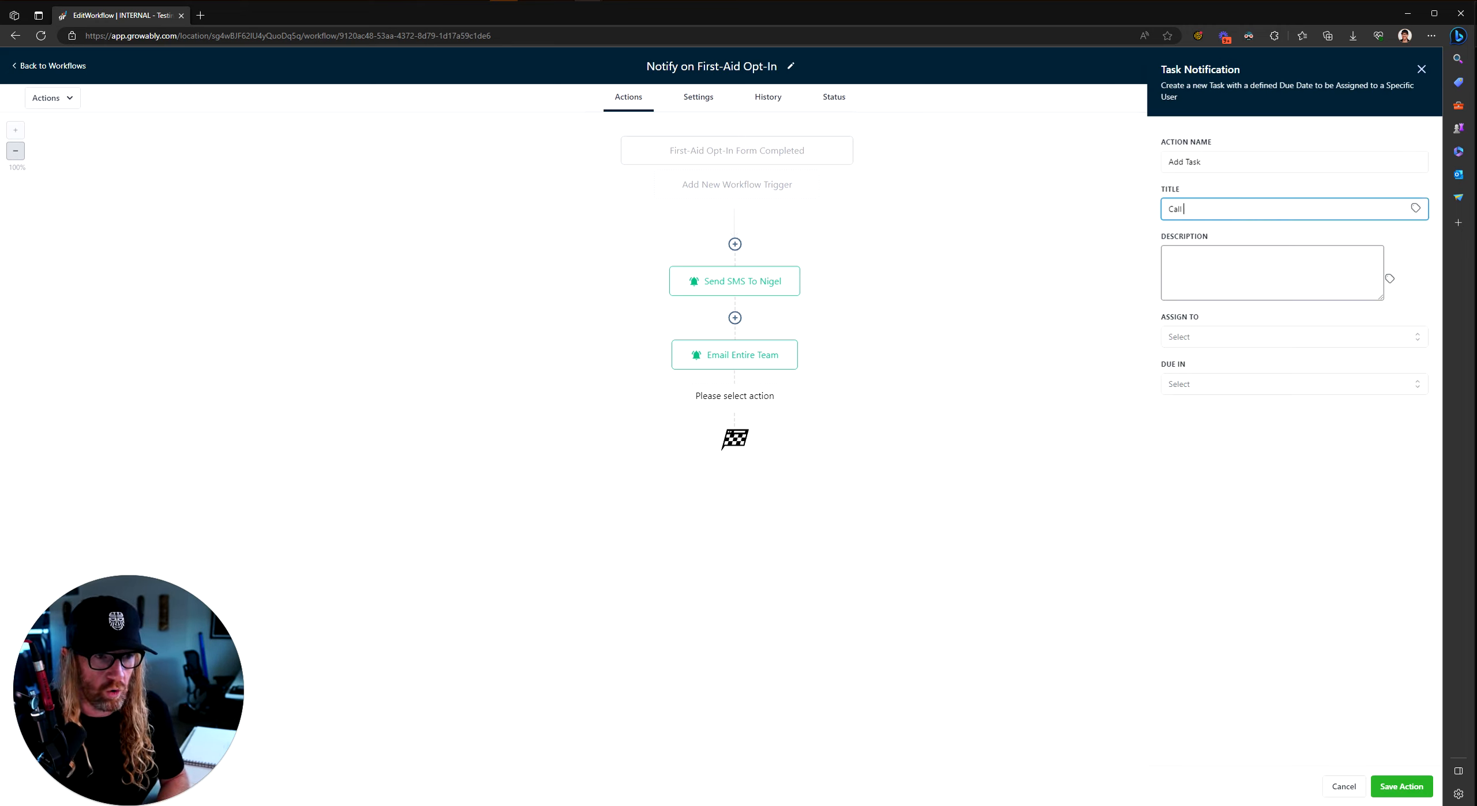
click(1415, 209)
click(1376, 231)
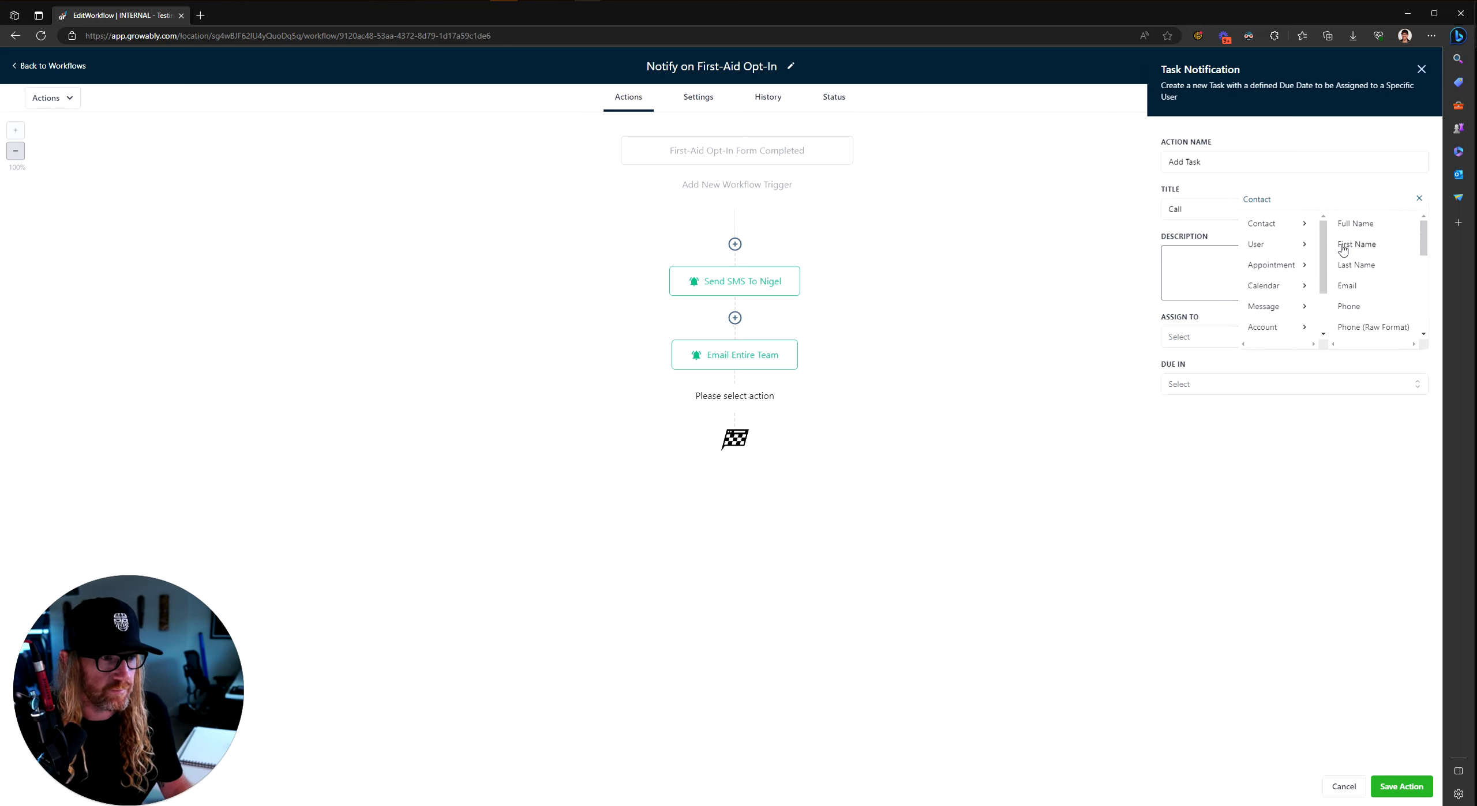
click(1359, 246)
text(from)
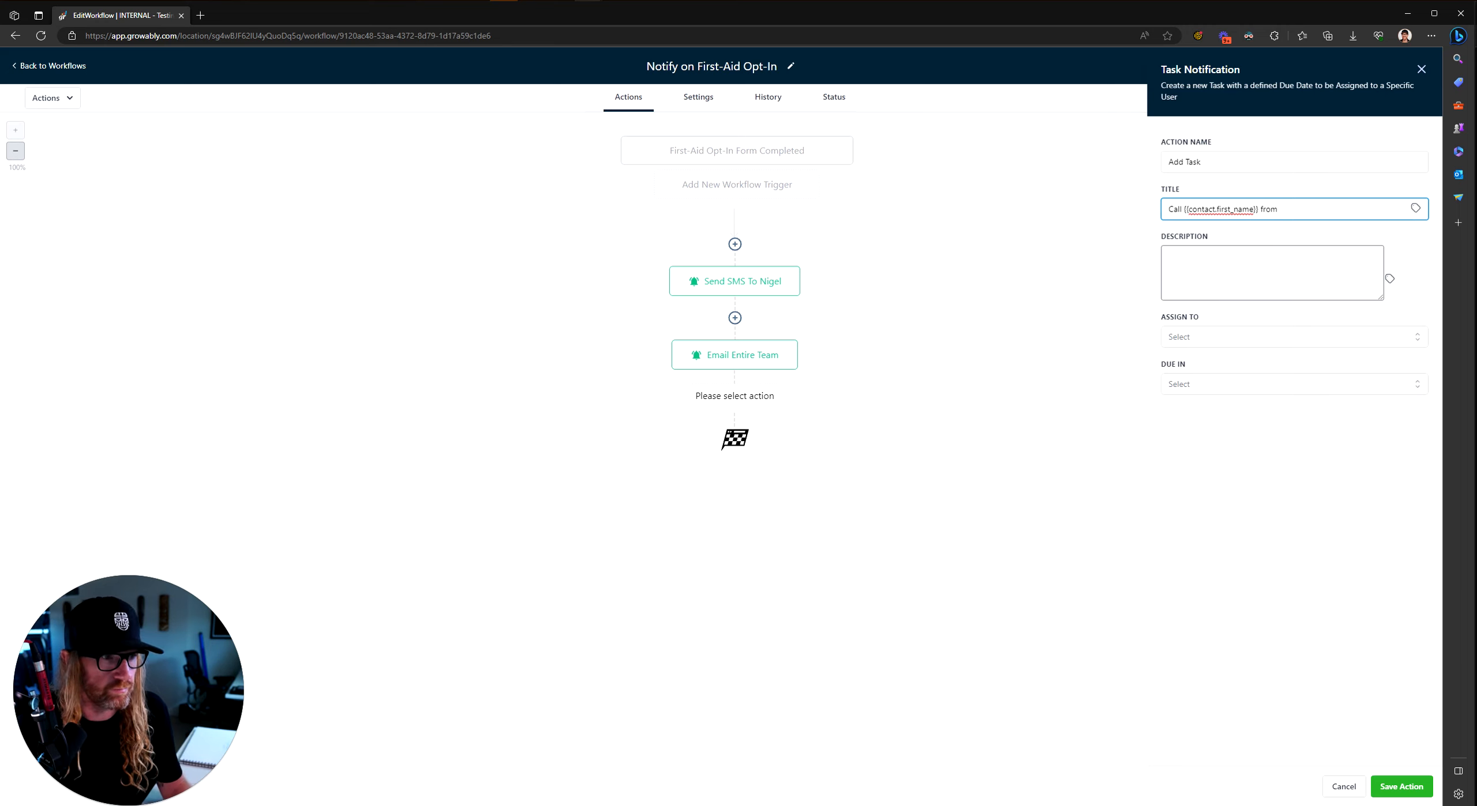
click(1415, 209)
click(1370, 232)
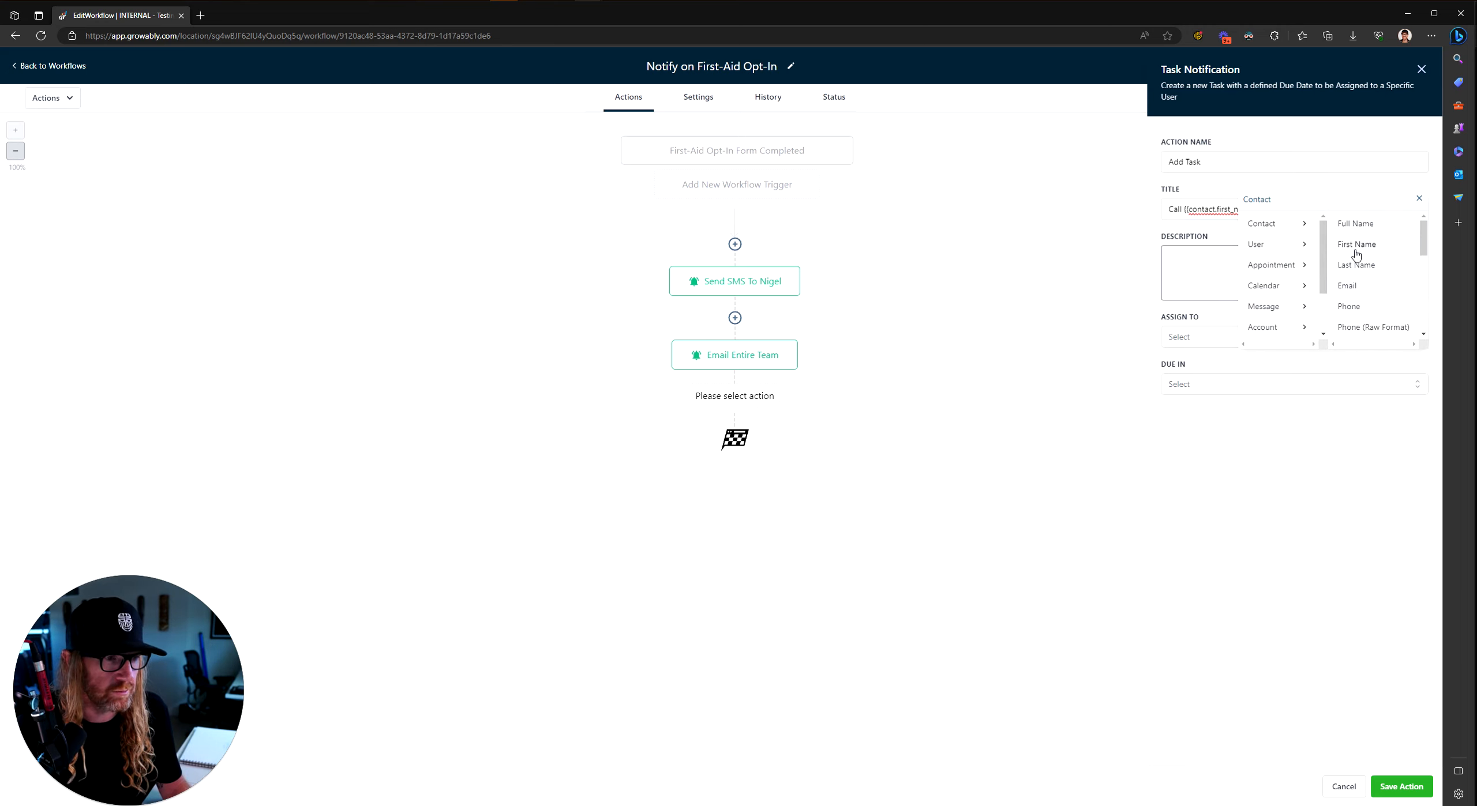
scroll(1369, 288, down, 3)
click(1361, 297)
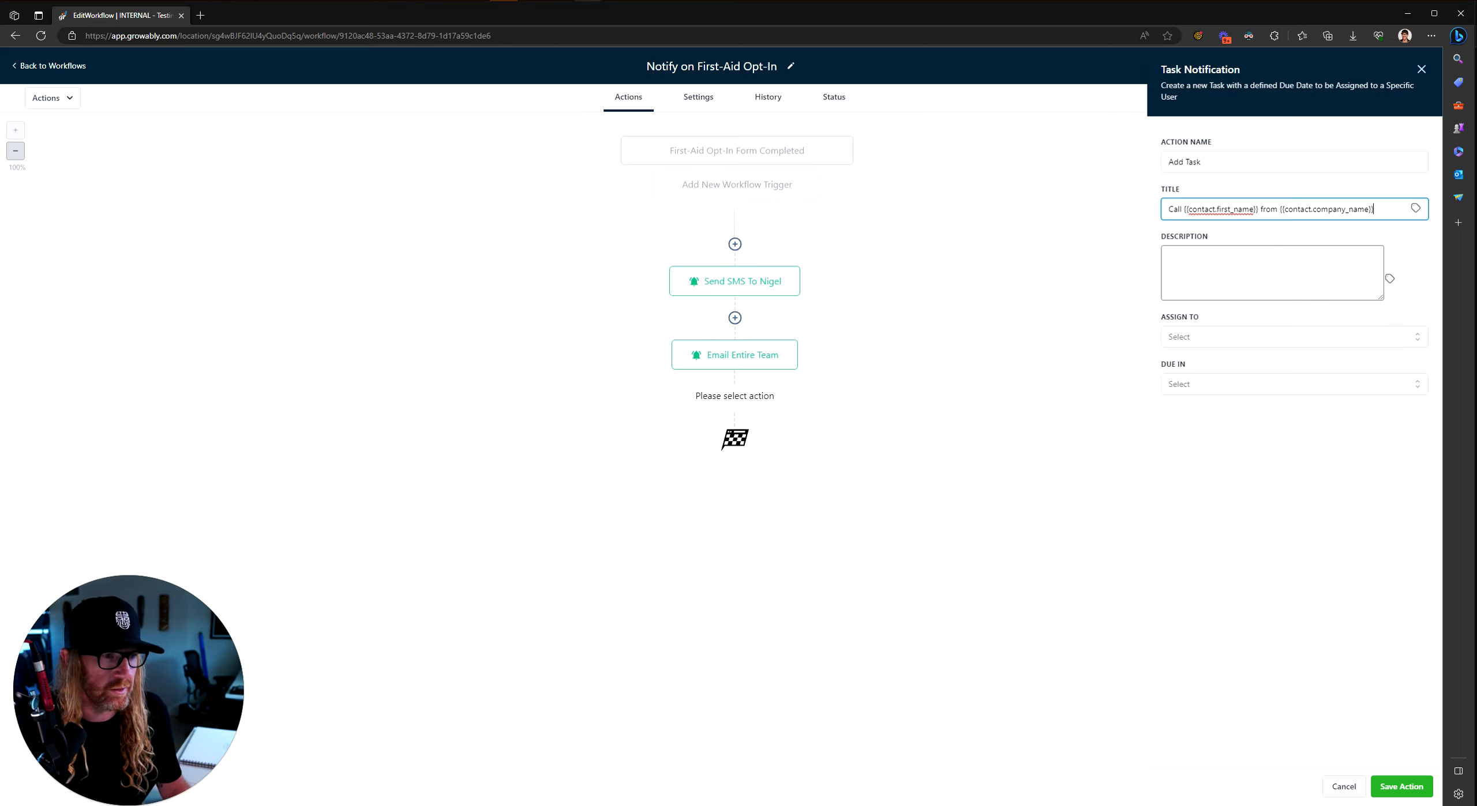
Step: Describe it as 'Please call this person:' plus the contact's email, assign a team member, due Now
click(1189, 263)
text(P)
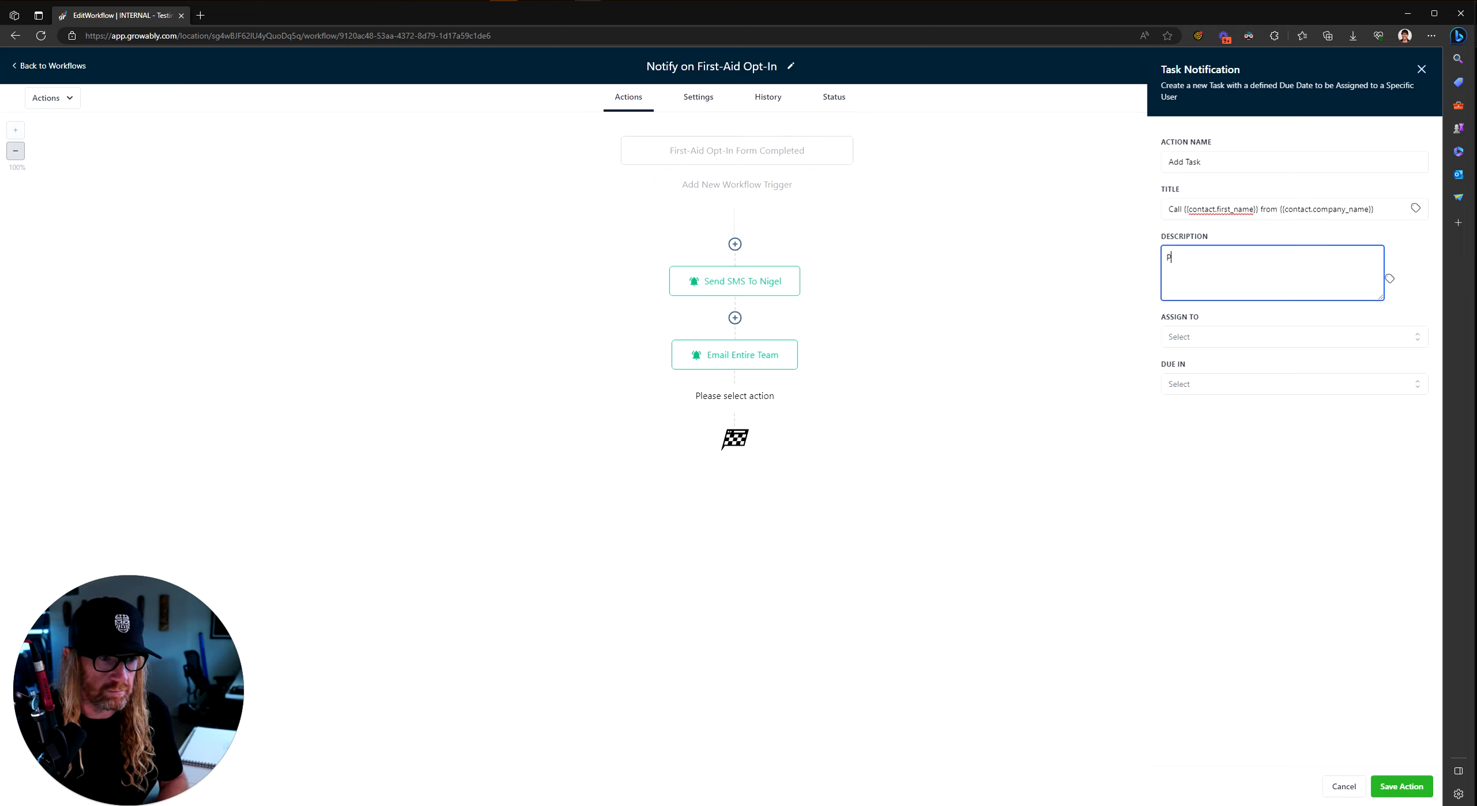
text(lease call th)
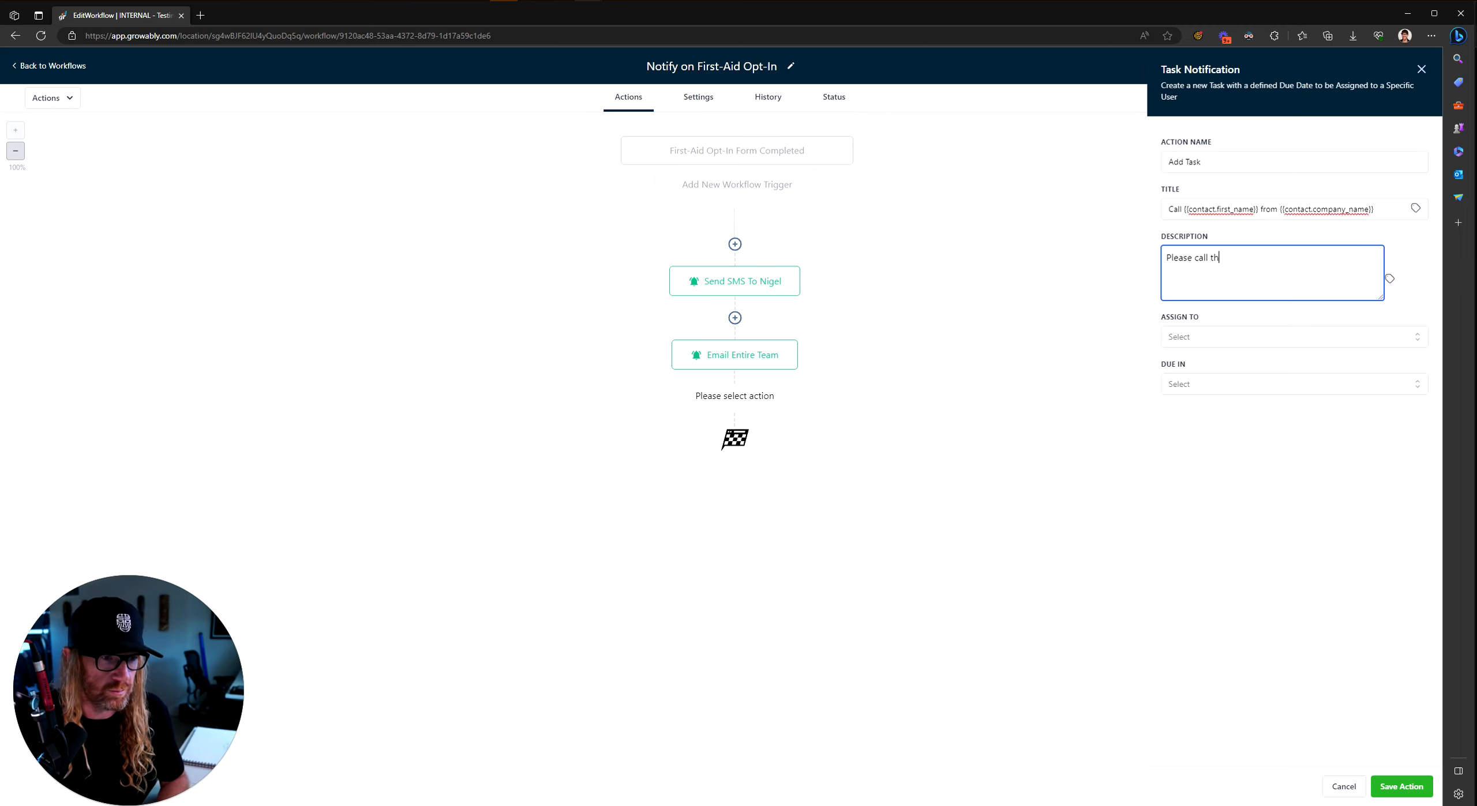
text(is oerperson:)
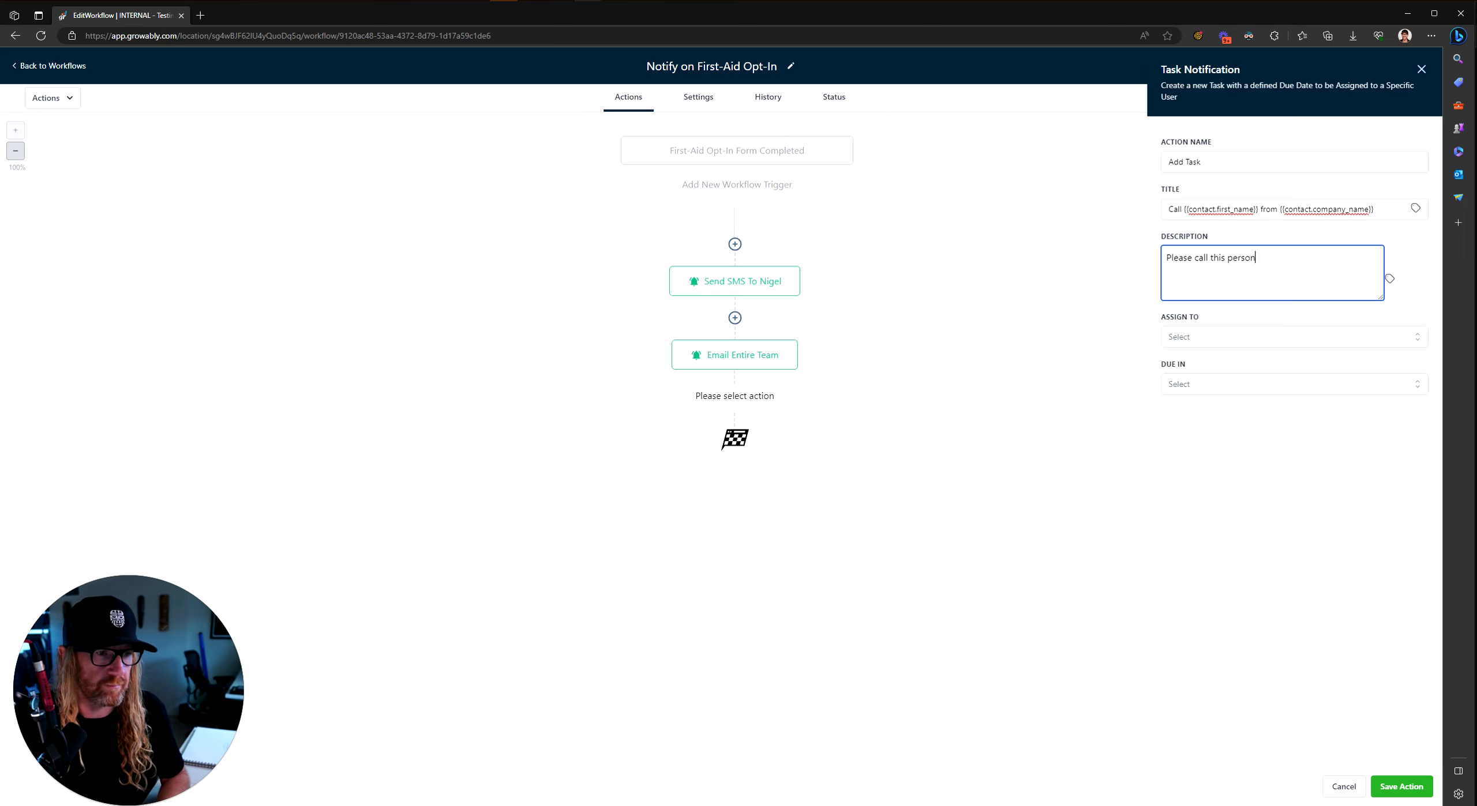
click(1390, 281)
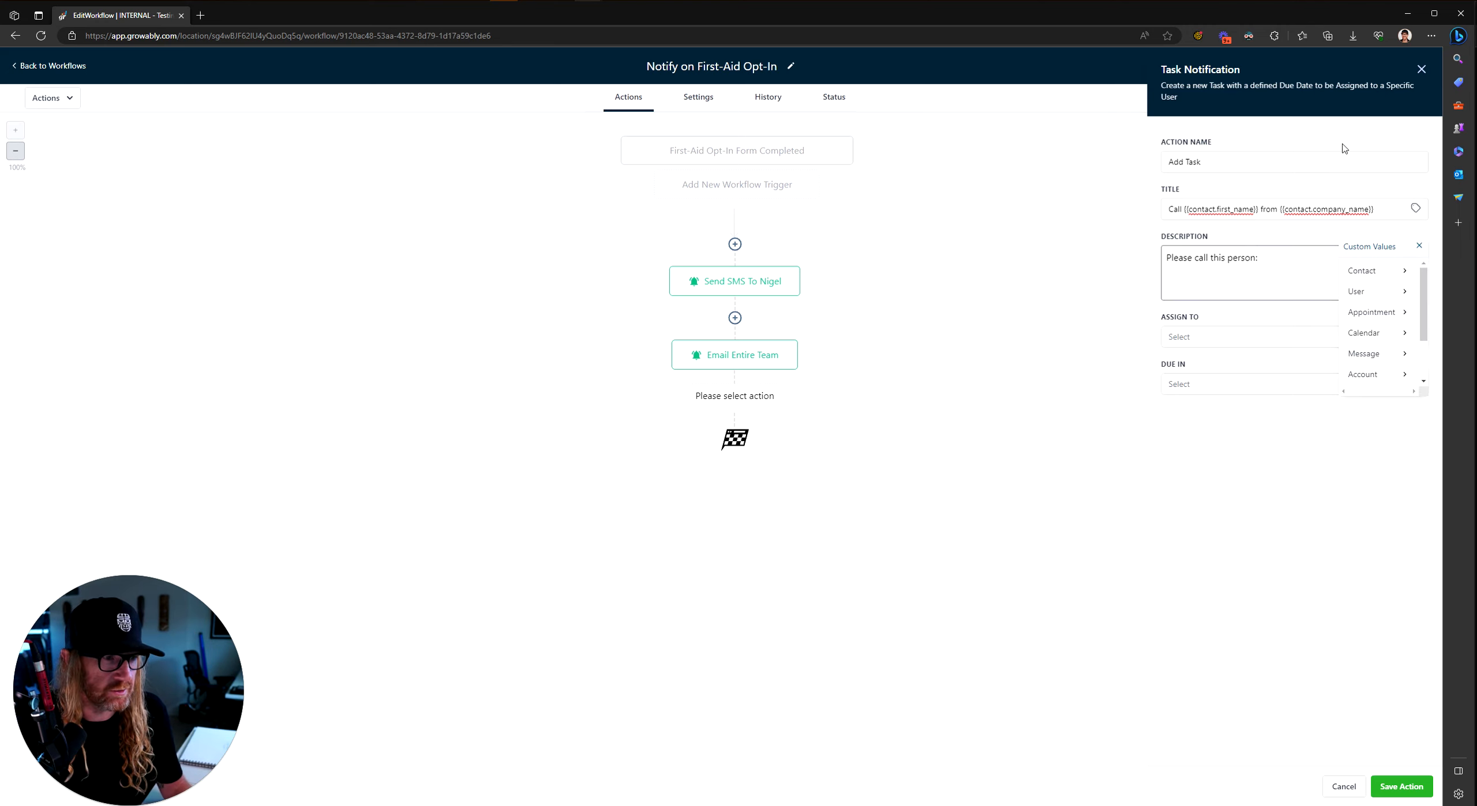
click(1369, 270)
click(1347, 333)
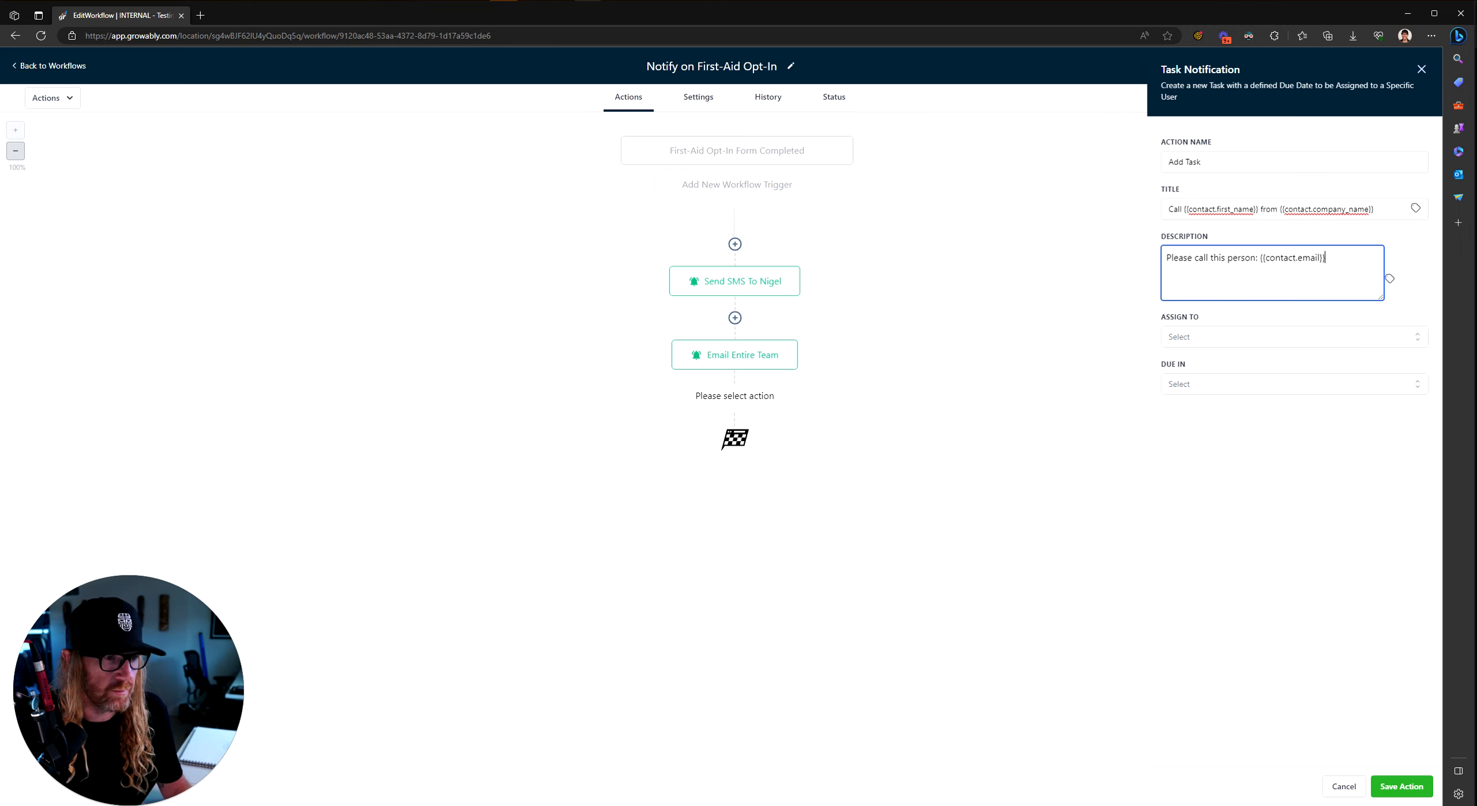
click(1203, 339)
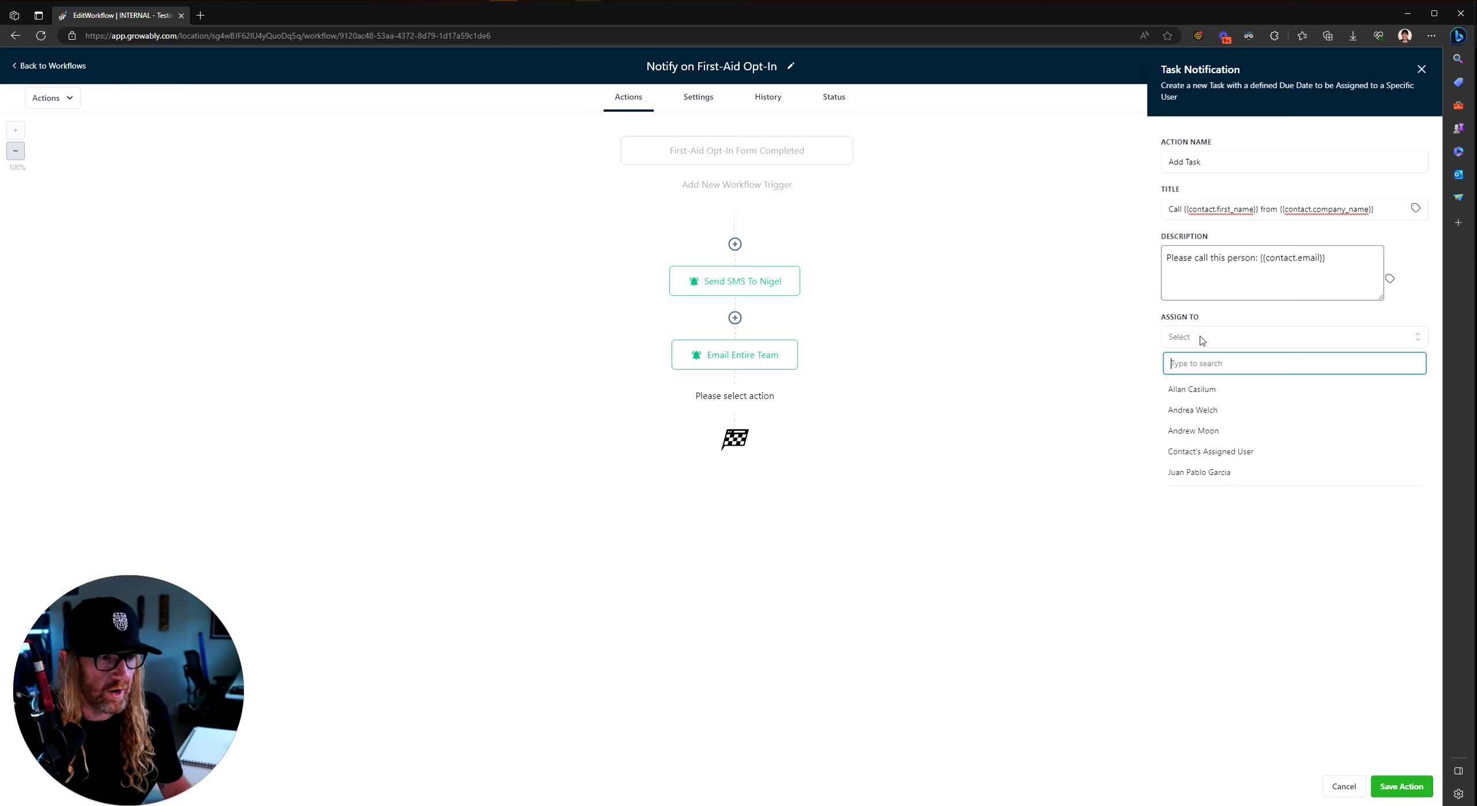
click(1207, 397)
click(1305, 385)
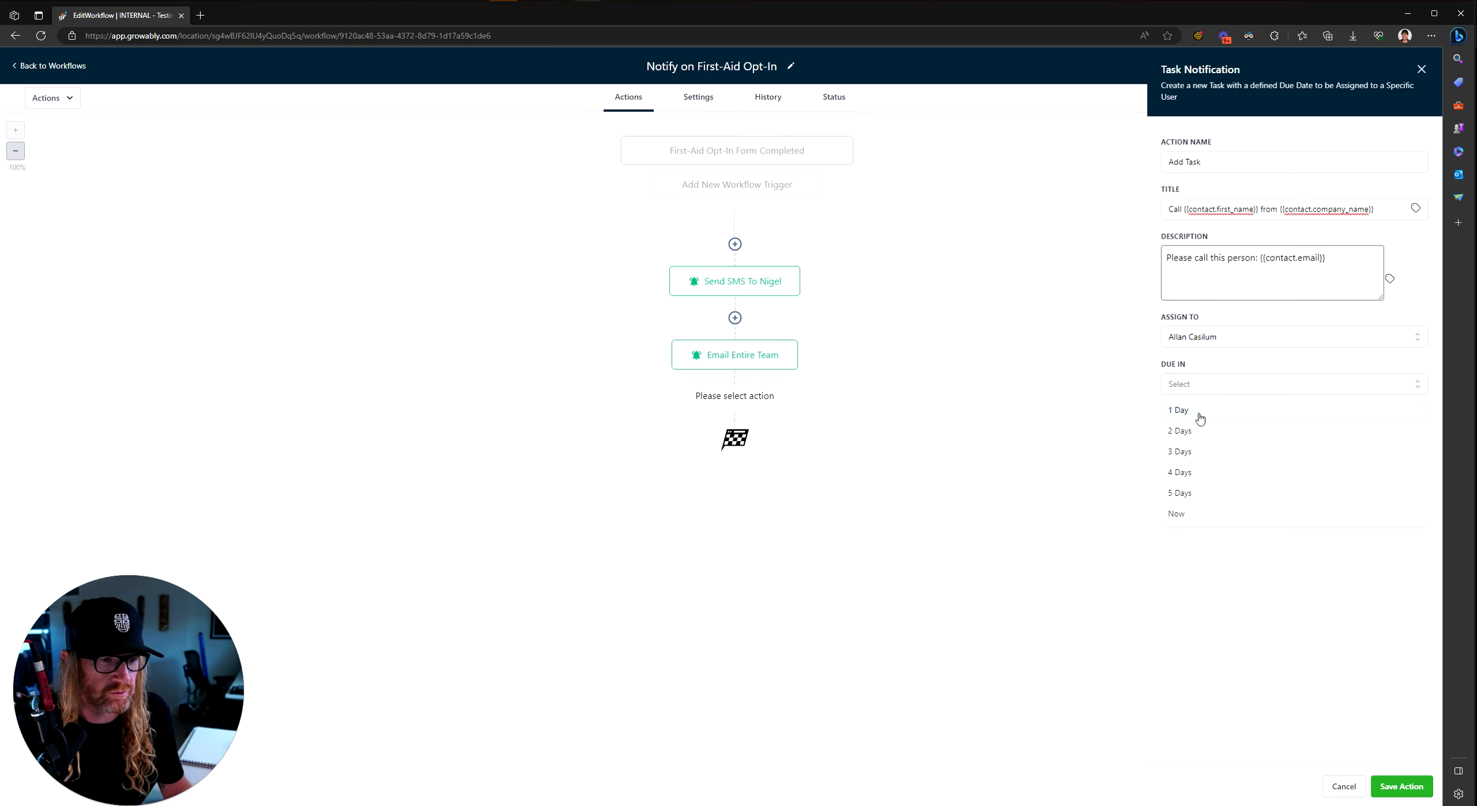
click(1187, 515)
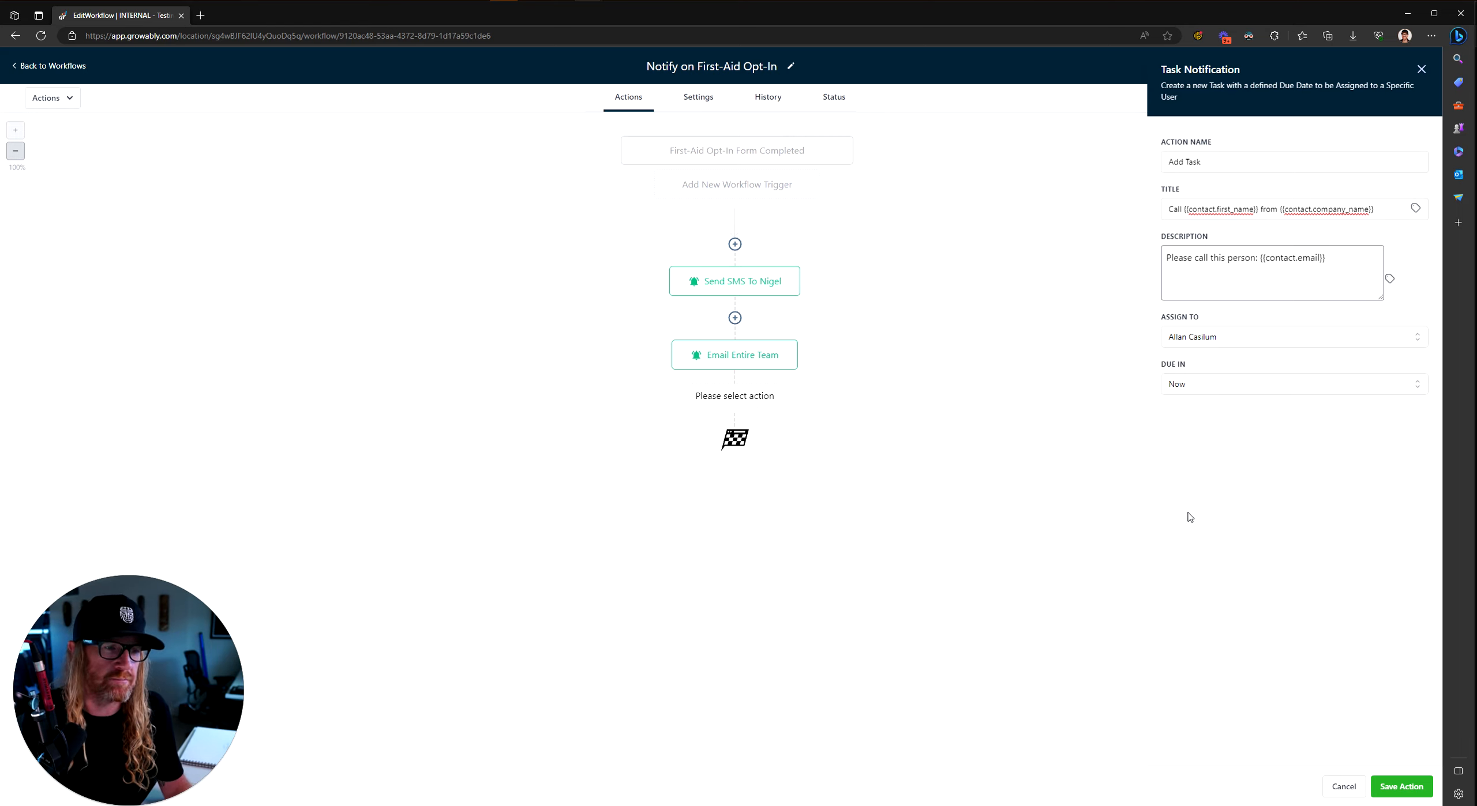
Step: Save the Add Task step so it follows Email Entire Team
click(1414, 794)
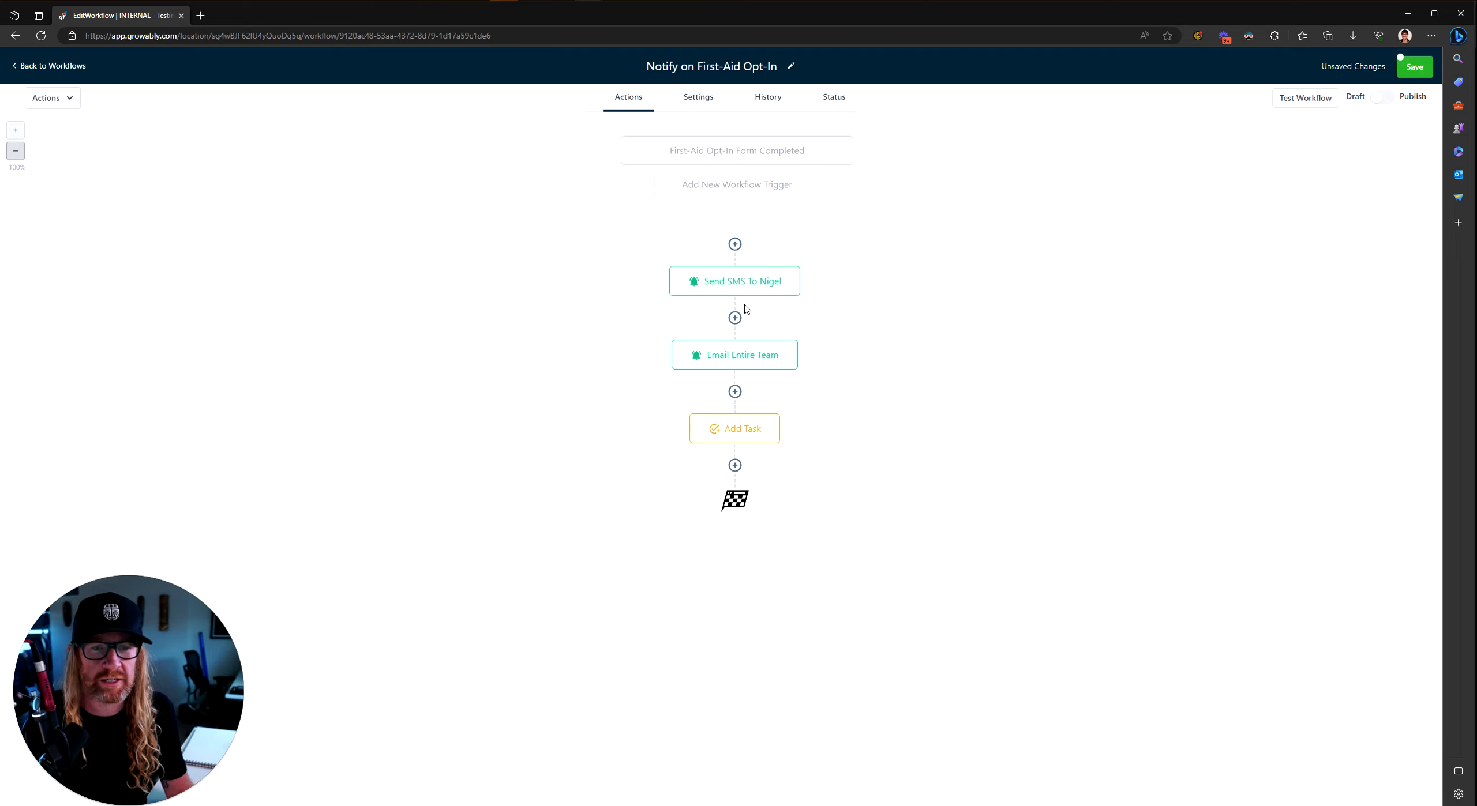
click(734, 465)
scroll(1336, 444, down, 20)
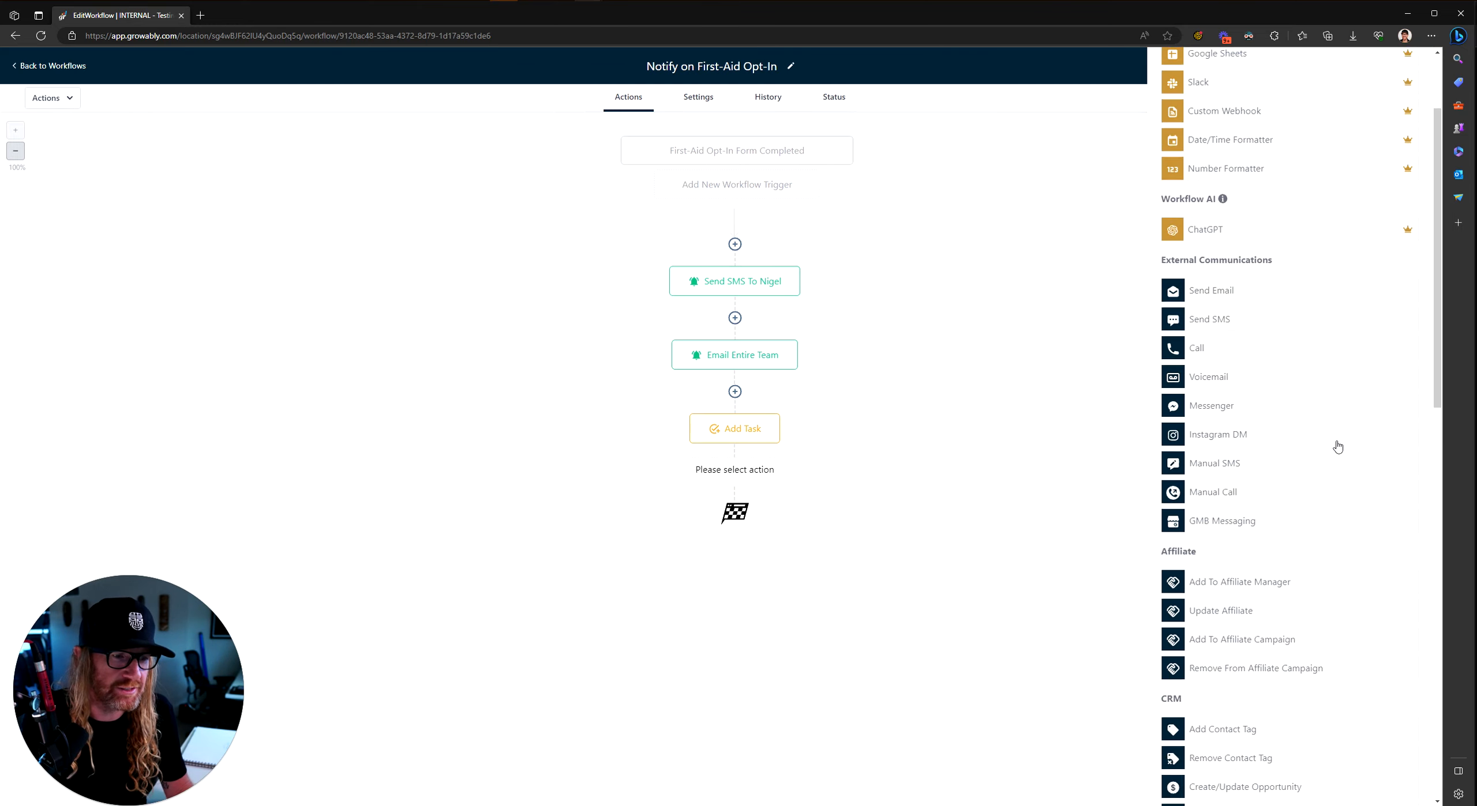
scroll(1337, 445, up, 4)
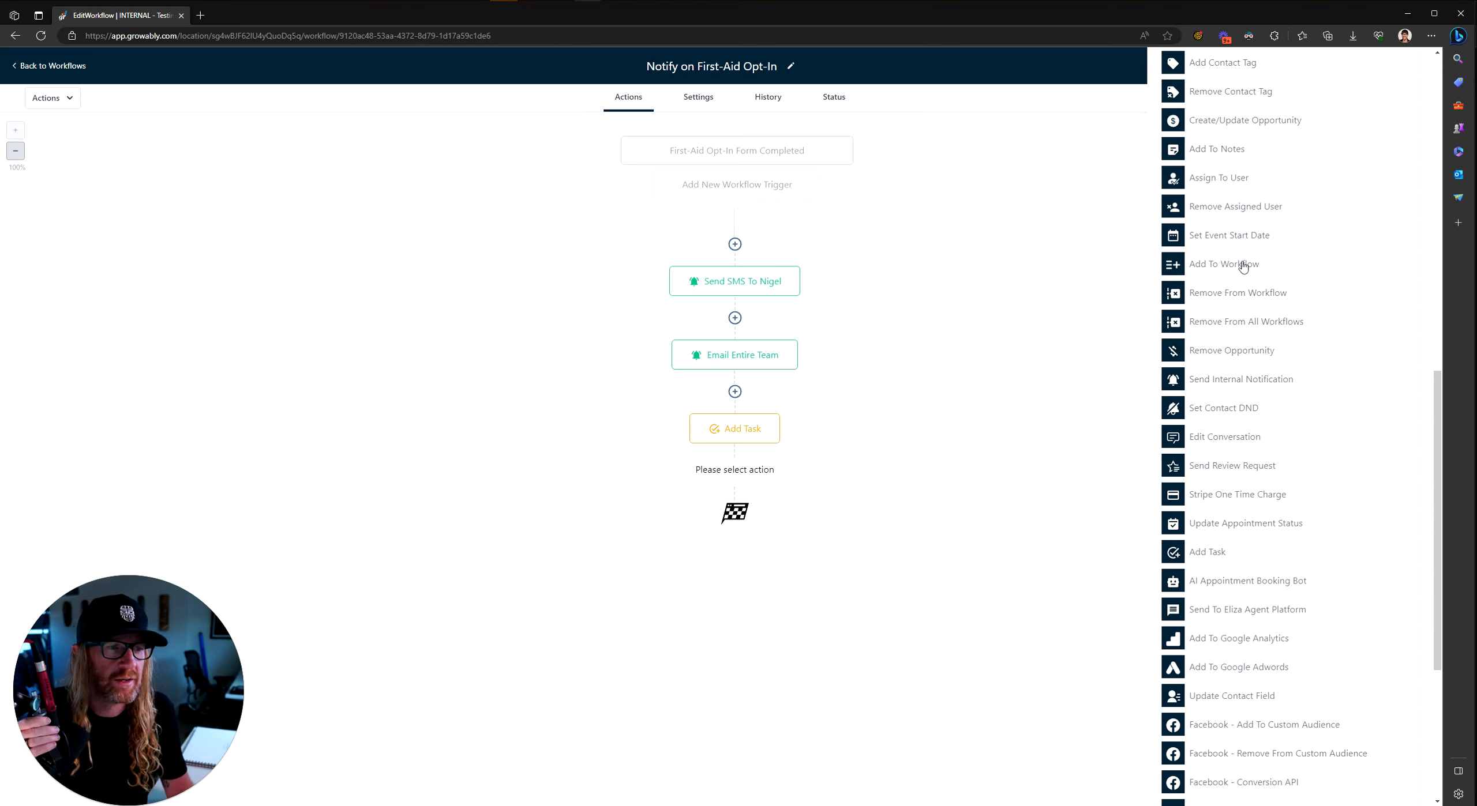
click(1213, 179)
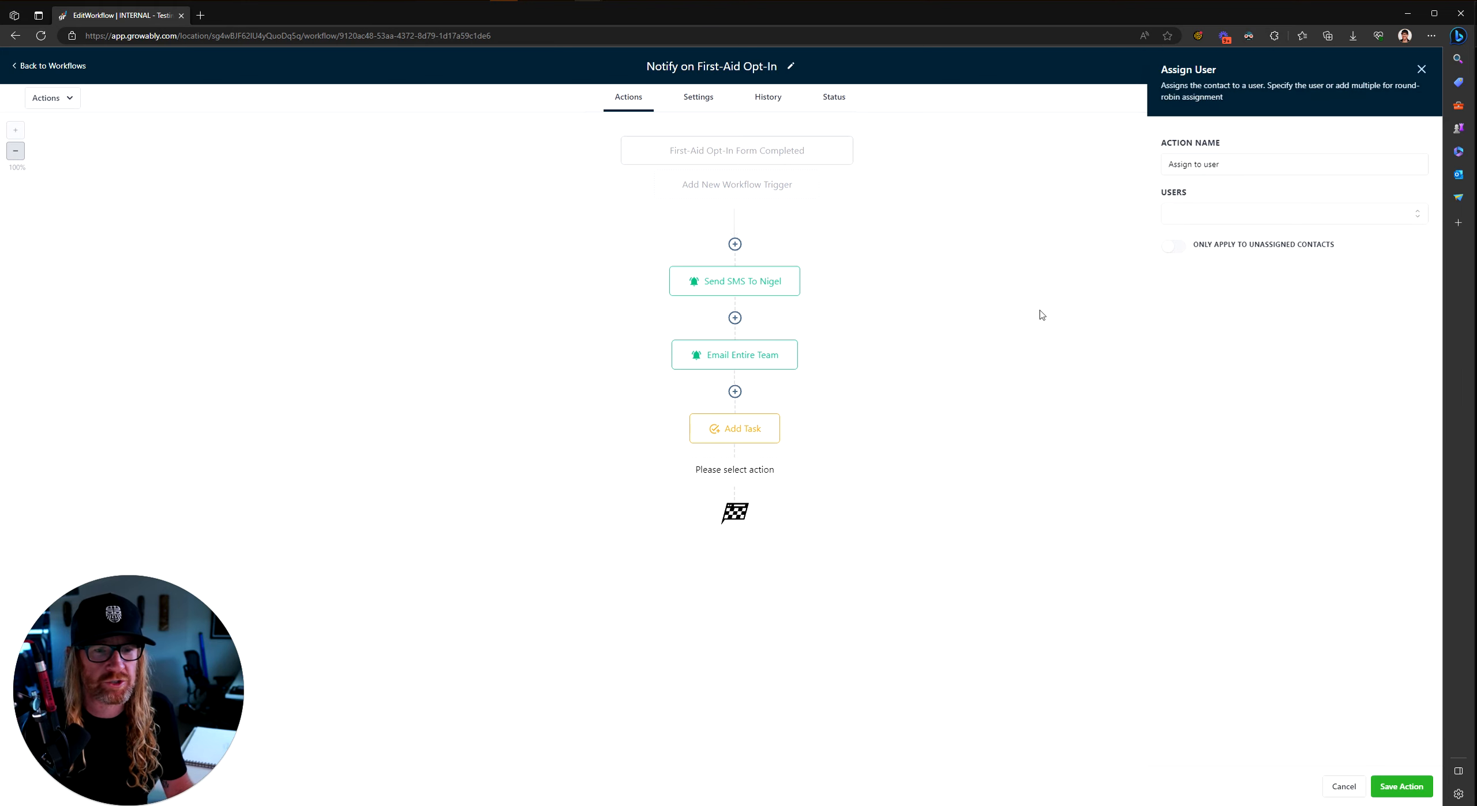
click(1223, 215)
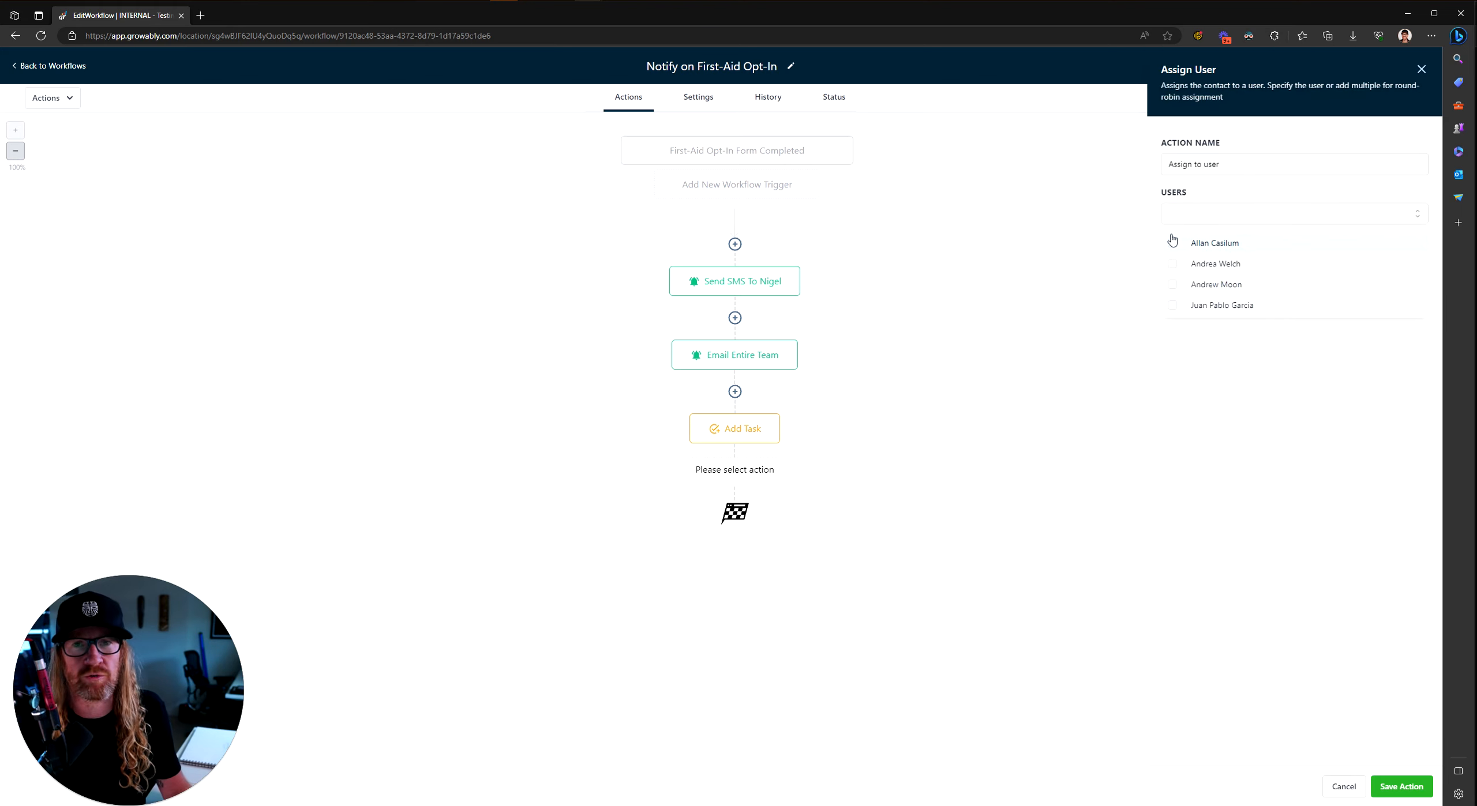
click(1233, 137)
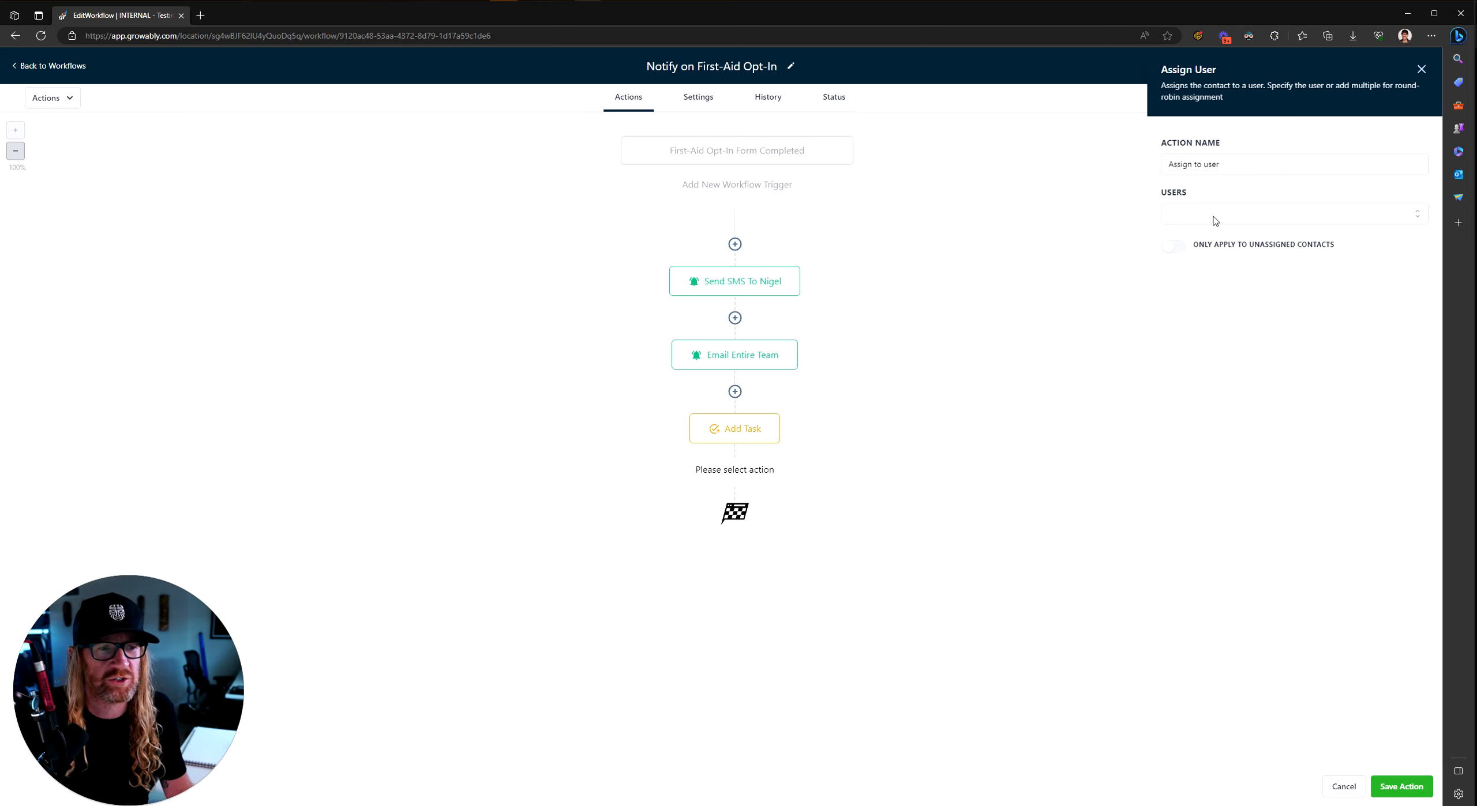
click(1344, 788)
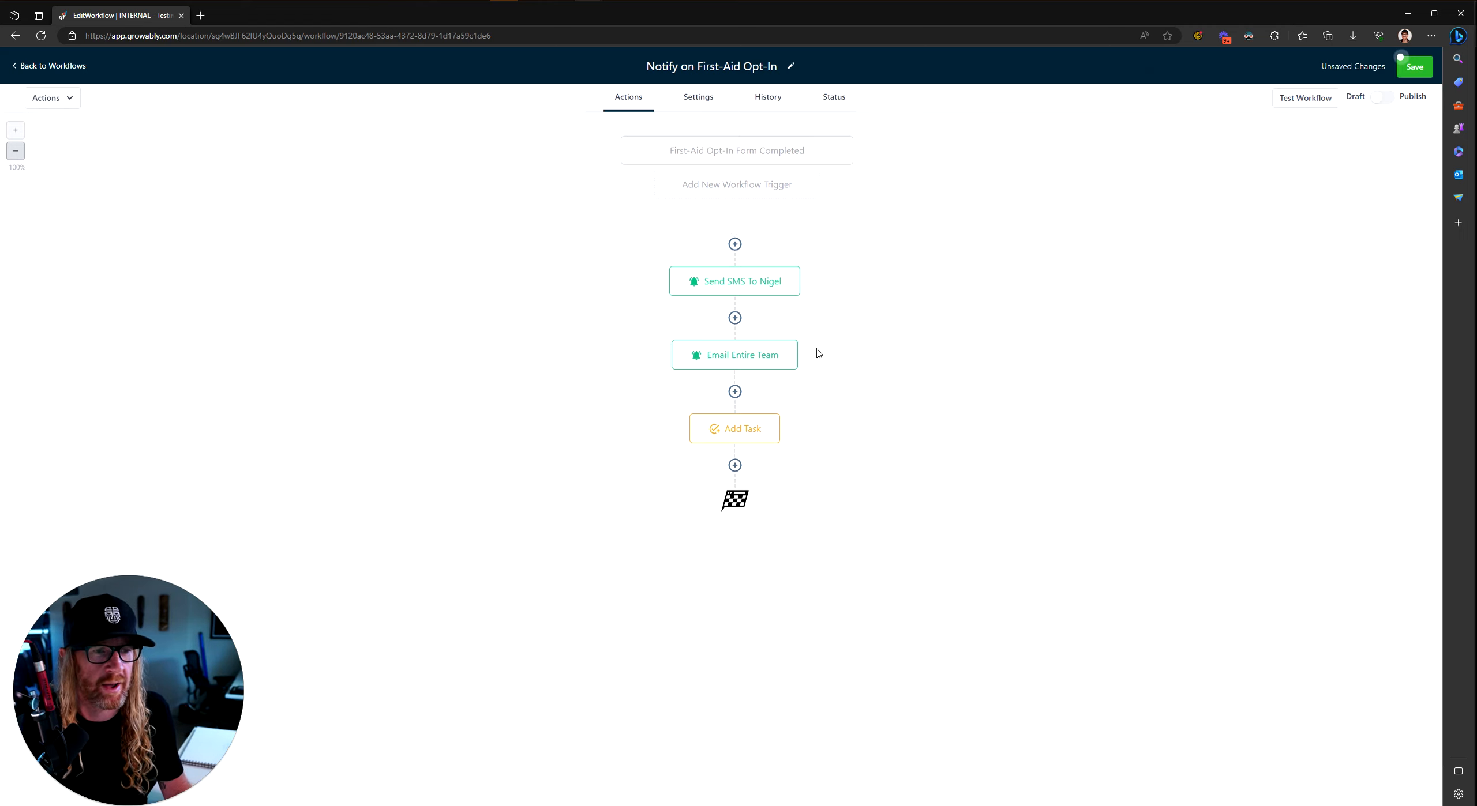
Step: Add a Send Email step after the task with body 'Thanks for requesting, here's the download.'
click(735, 465)
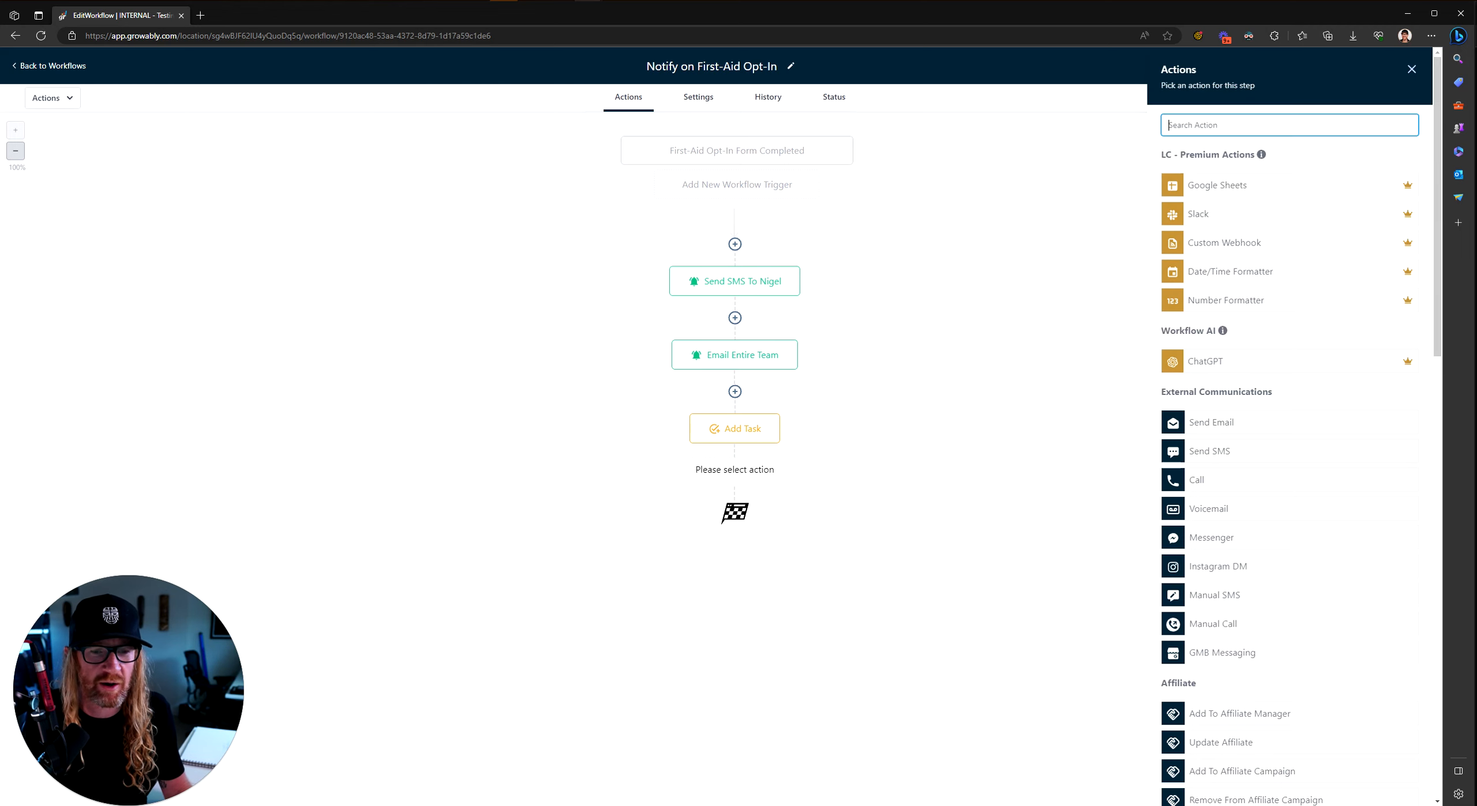
click(1223, 424)
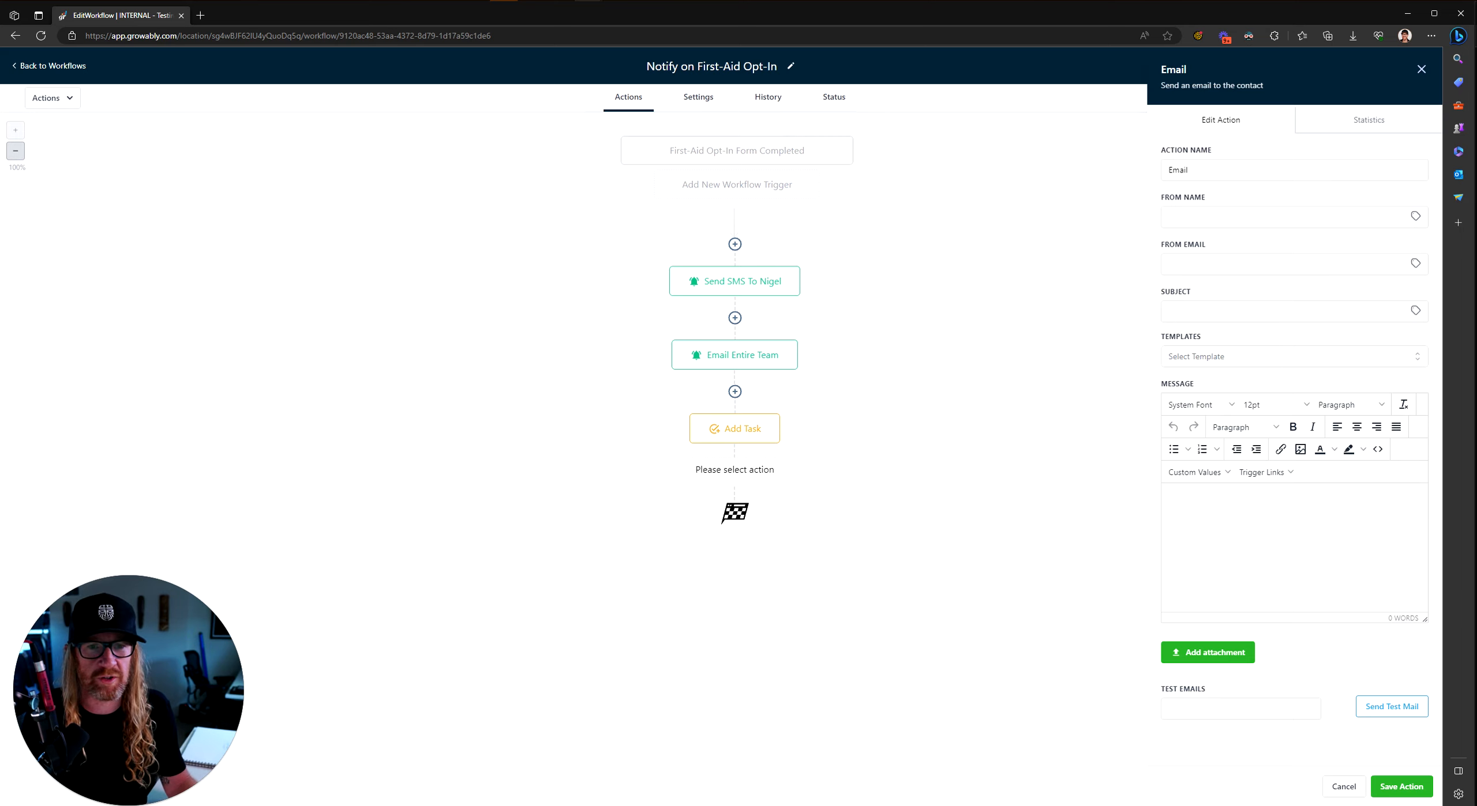
click(1207, 531)
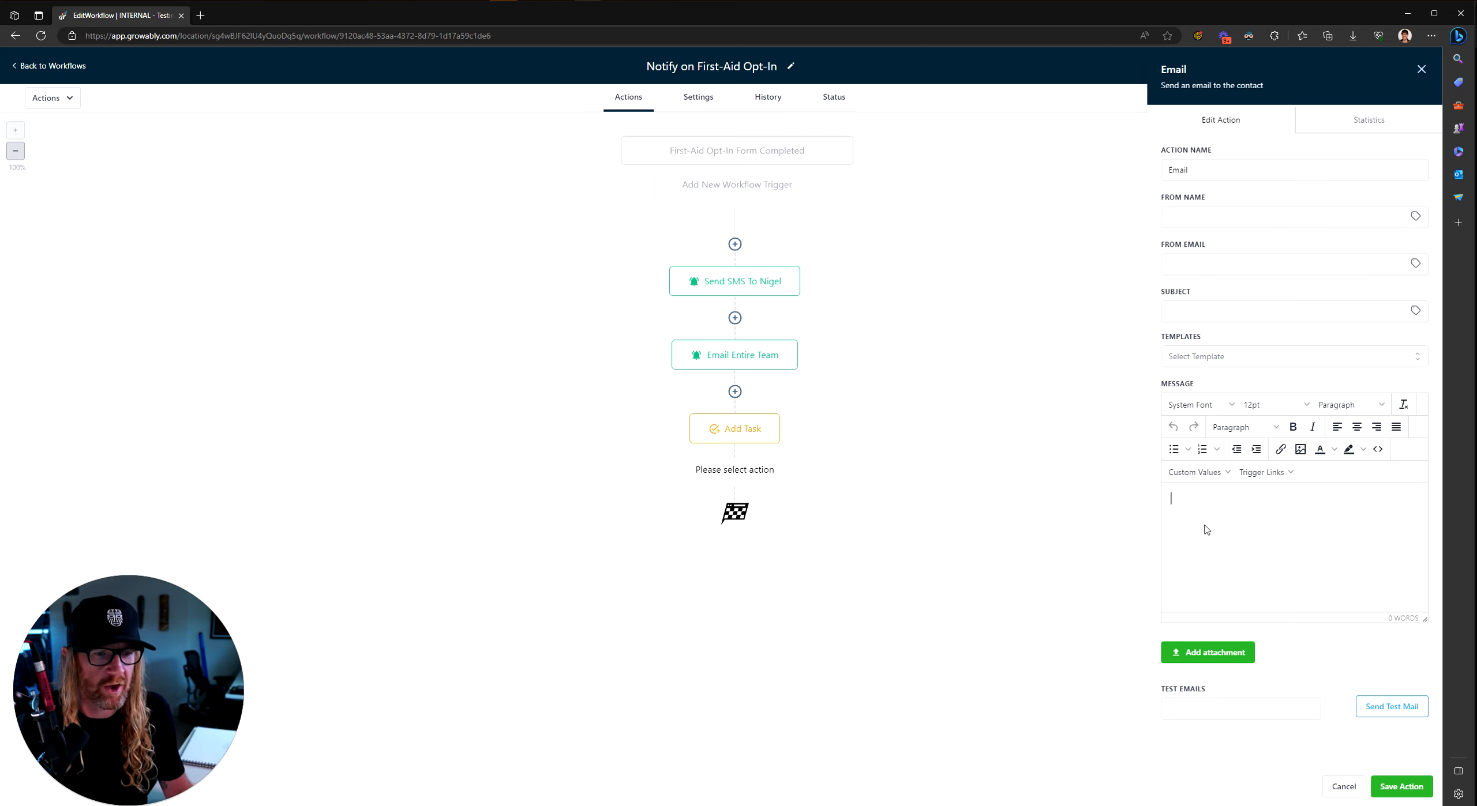
text(Thanks for down)
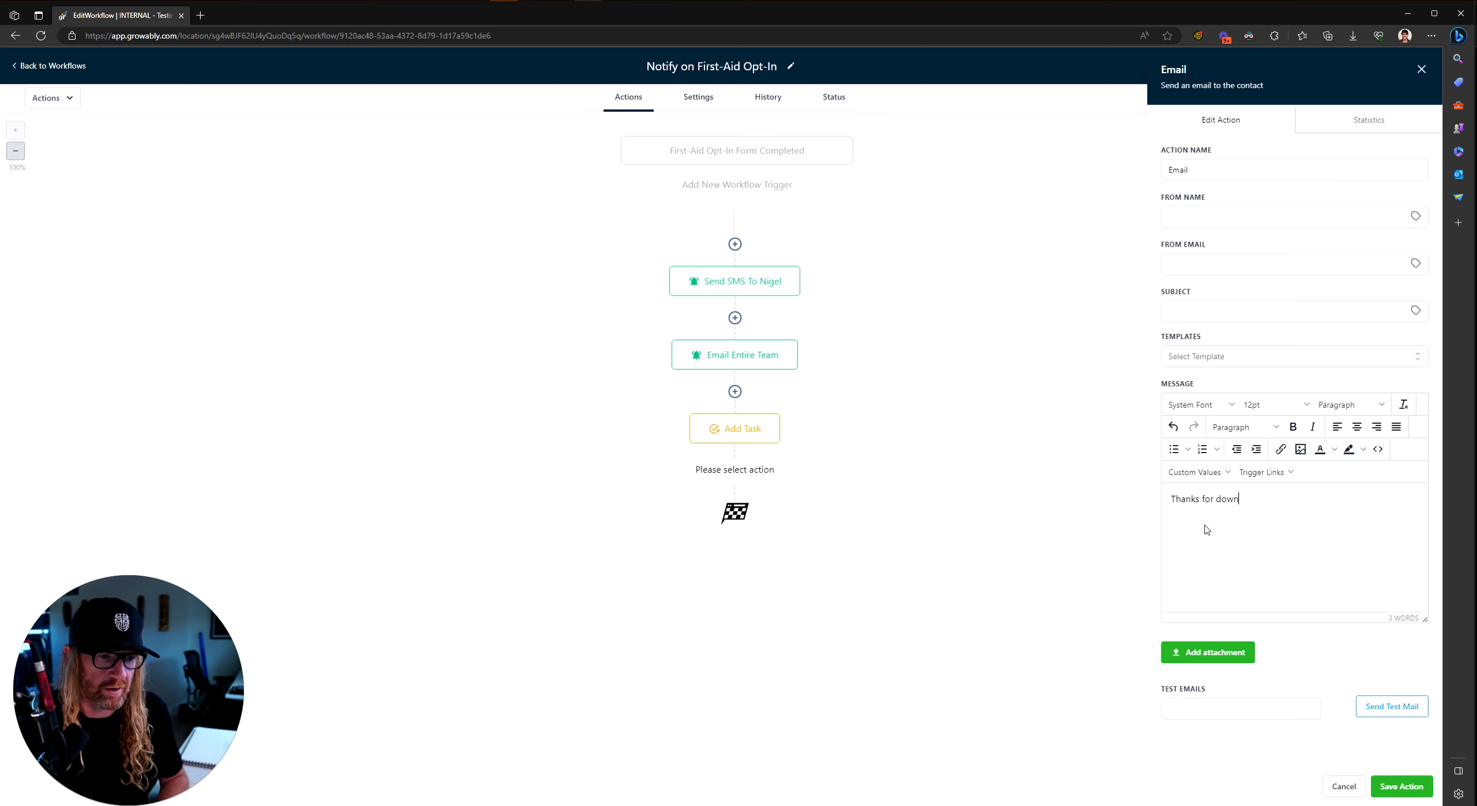
key(ctrl+shift+Left)
text(requested)
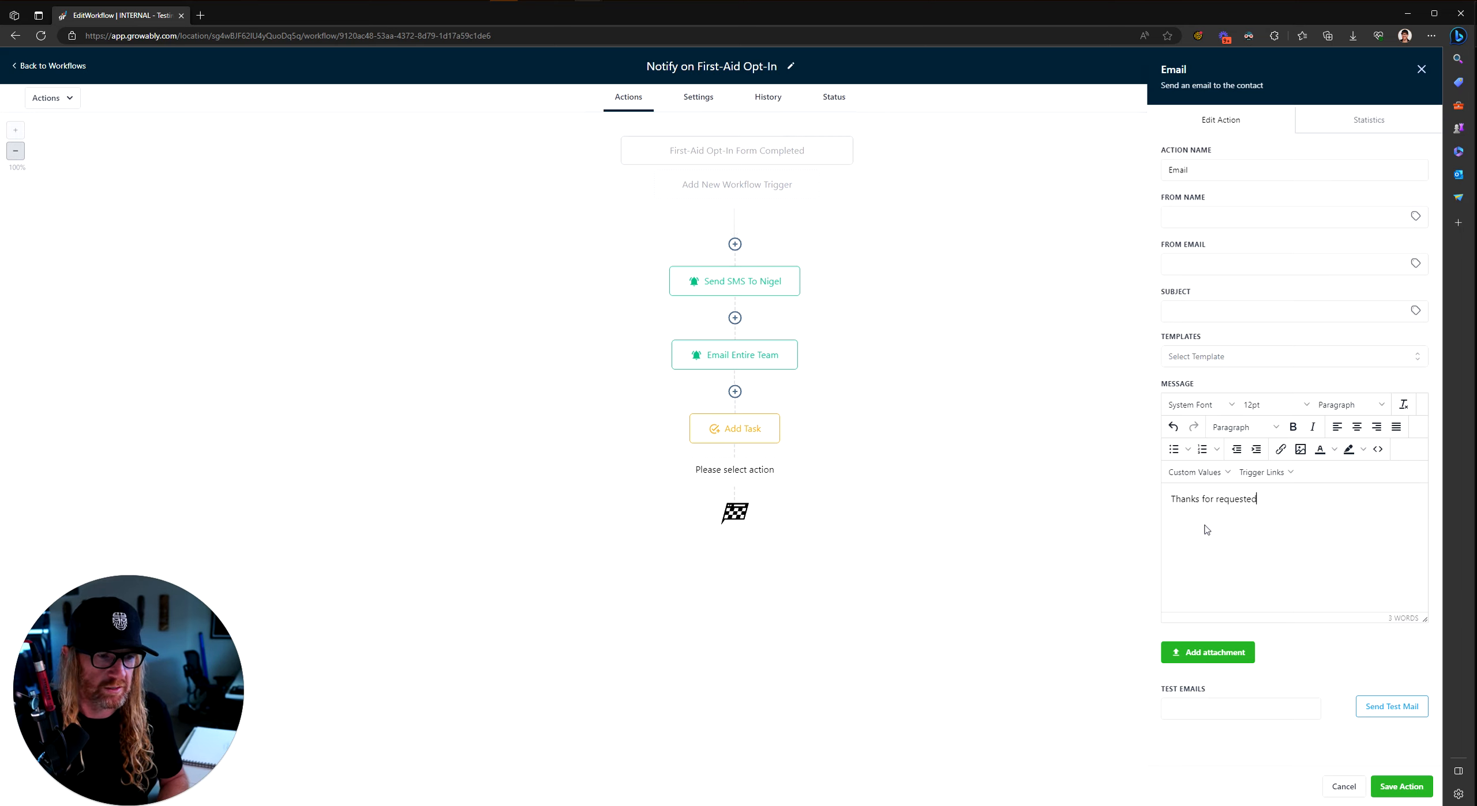
key(BackSpace)
key(BackSpace)
text(ing., here's the down)
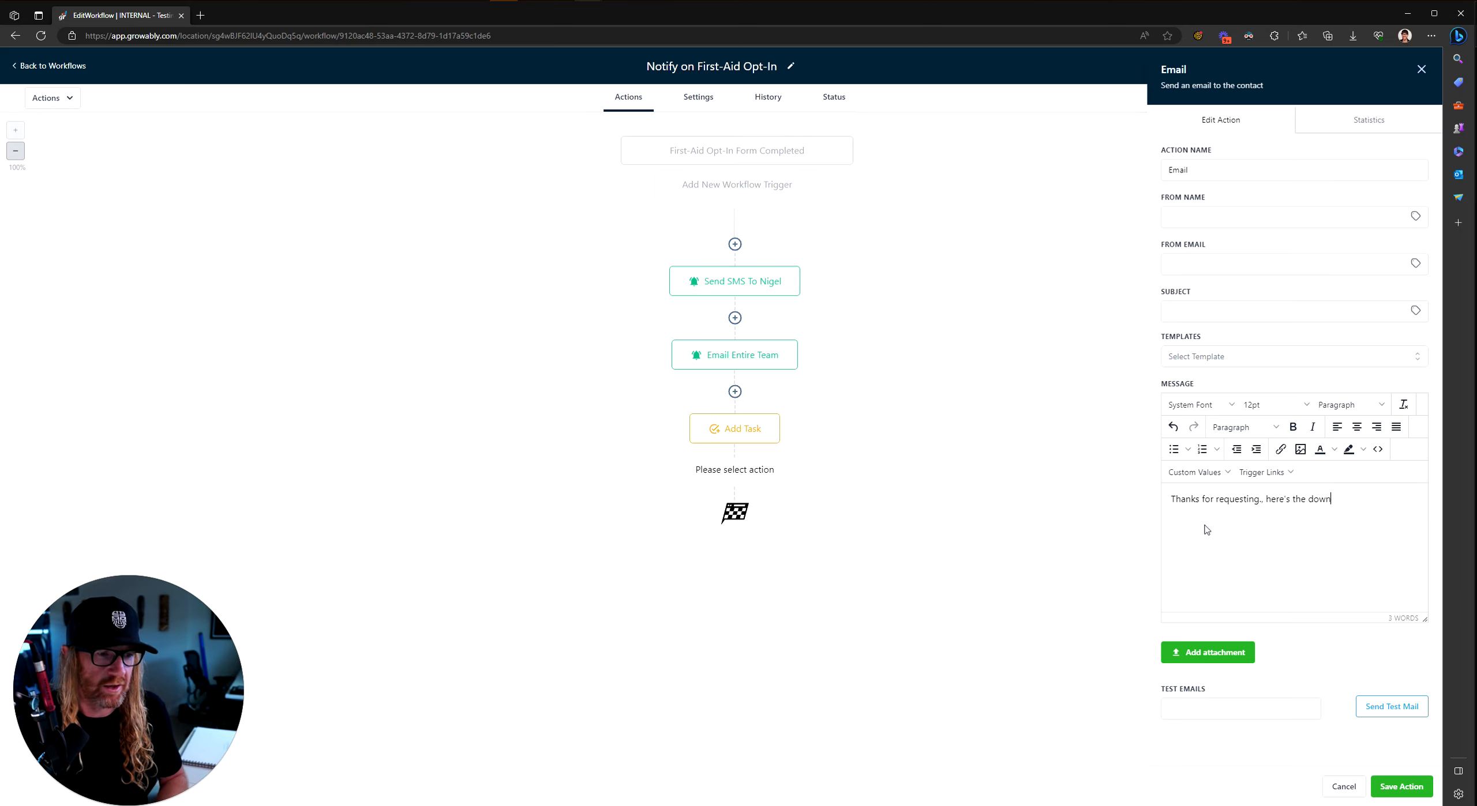
text(load.)
Step: Give the email subject 'Here's your download' and fill in the sender name and sender email
click(1237, 311)
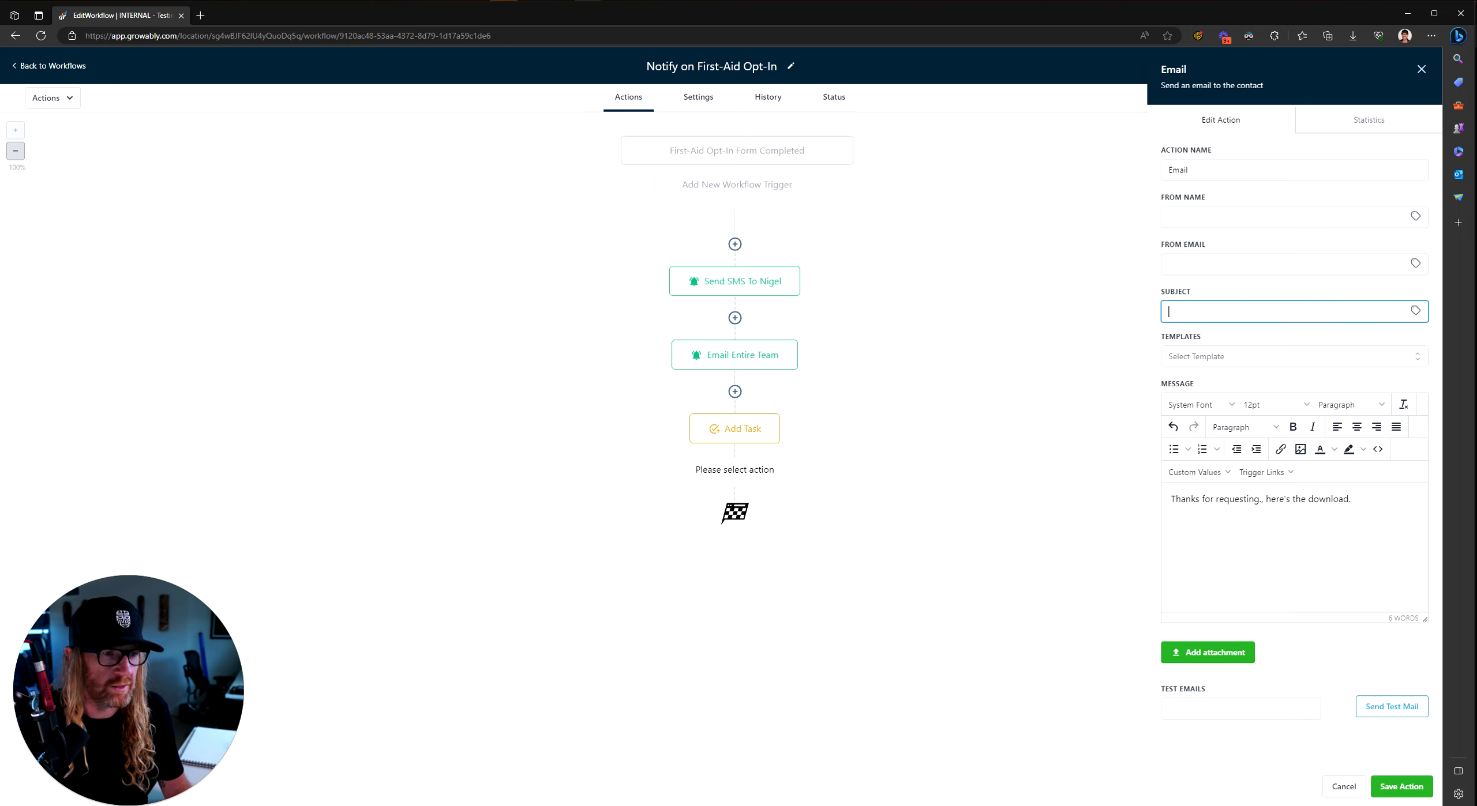
text(Here's )
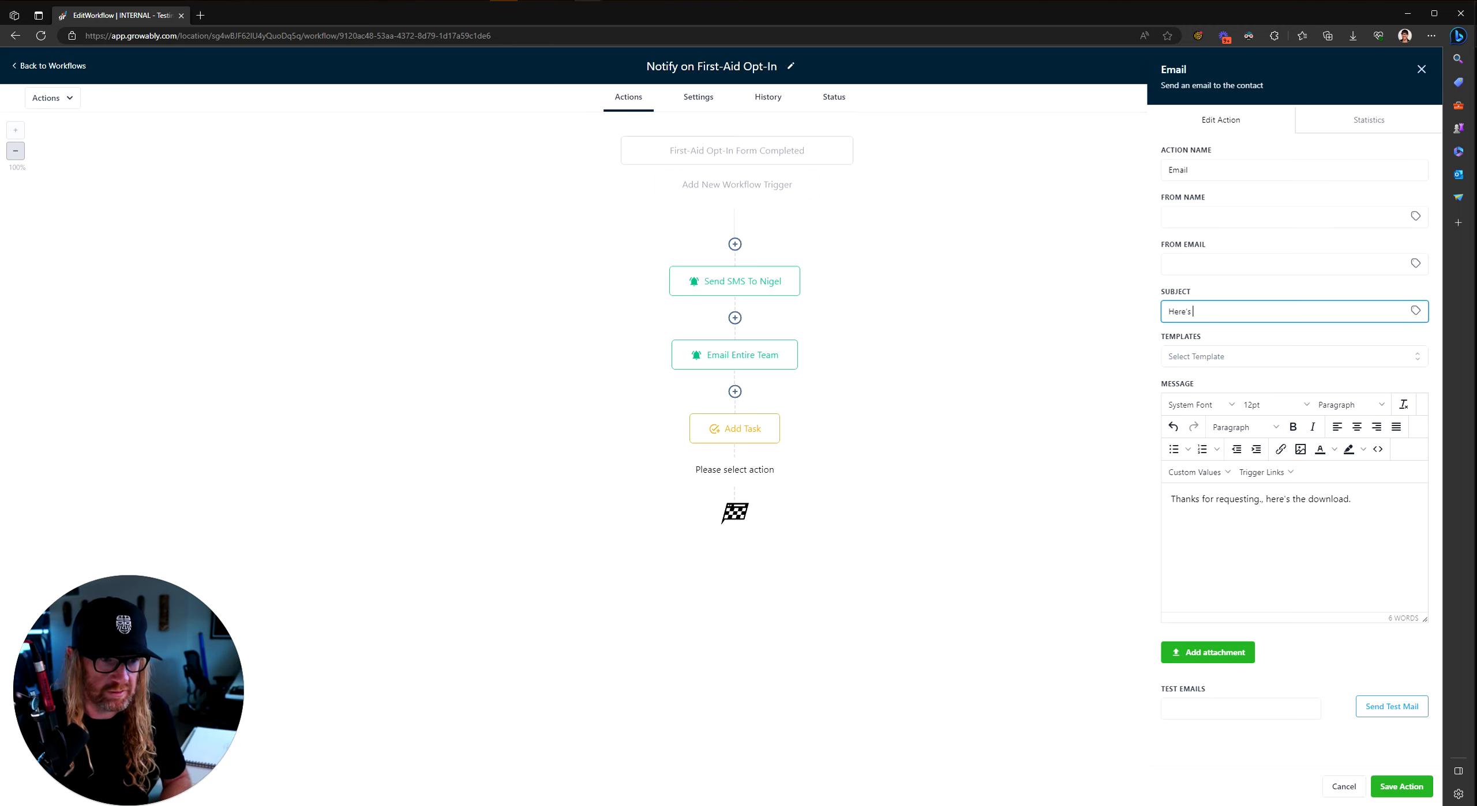
text(your ownlo)
key(BackSpace)
key(BackSpace)
key(BackSpace)
key(BackSpace)
key(BackSpace)
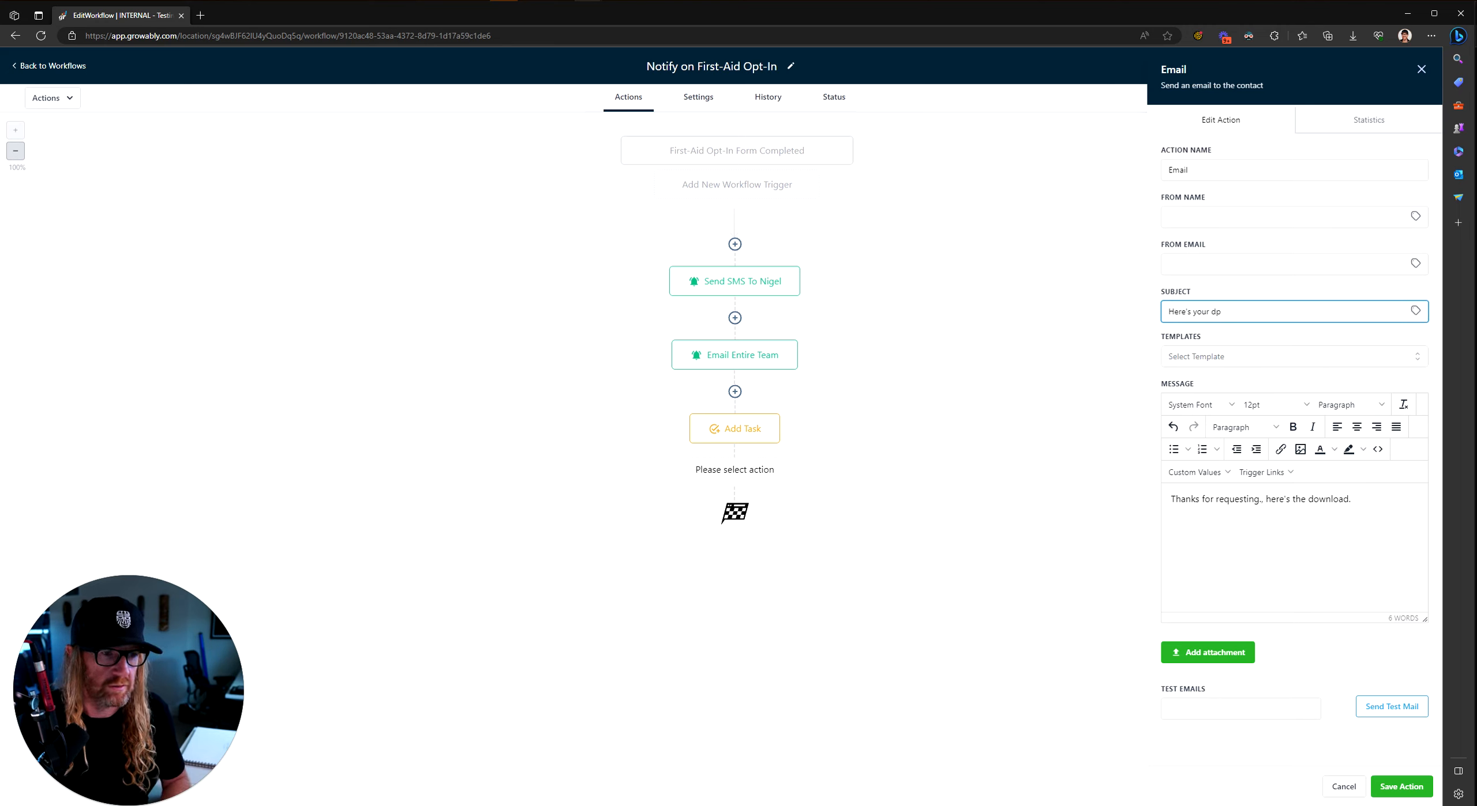
text(downaqlo)
key(BackSpace)
key(BackSpace)
key(BackSpace)
key(BackSpace)
text(load)
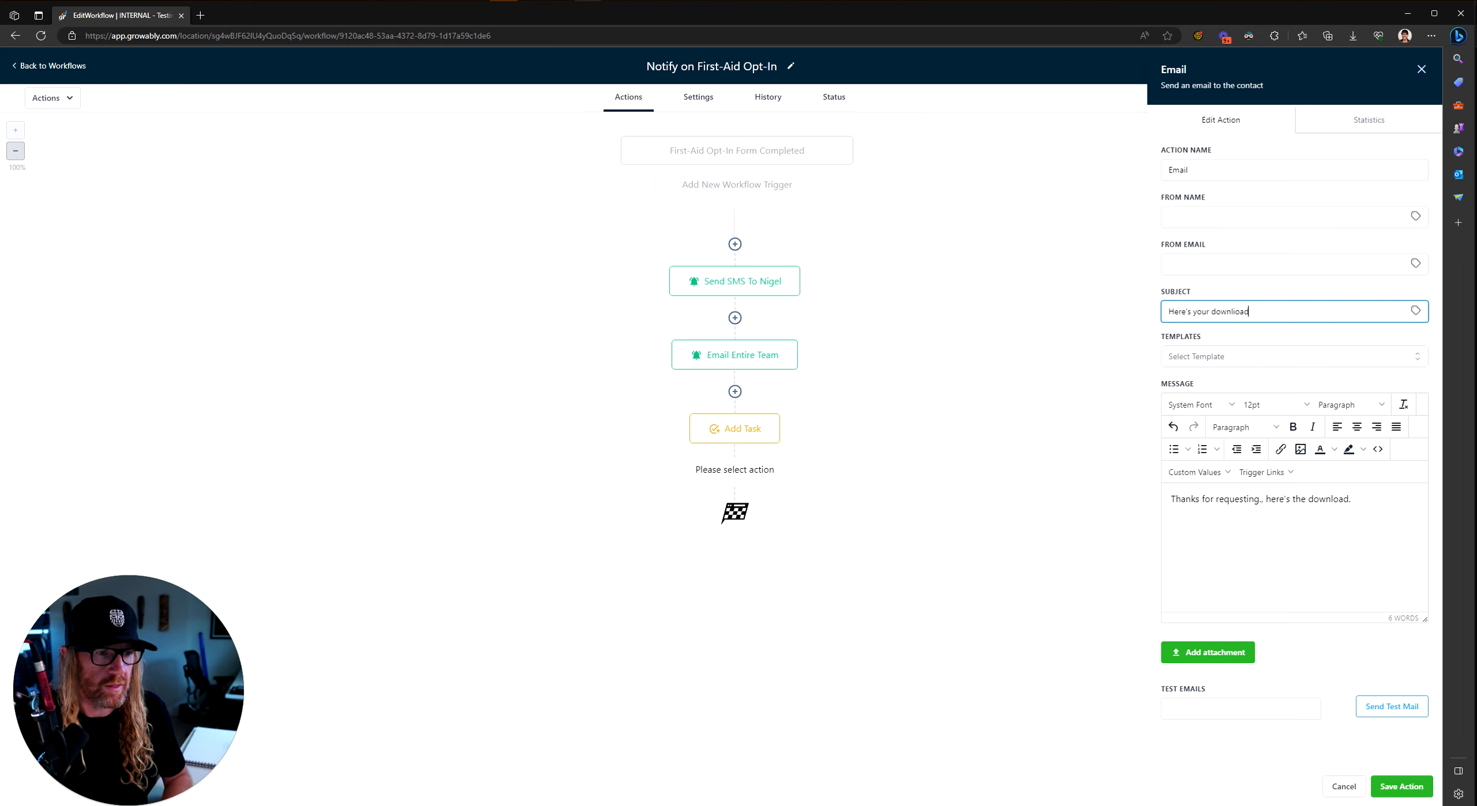
click(1195, 237)
click(1195, 218)
text(a)
click(1196, 264)
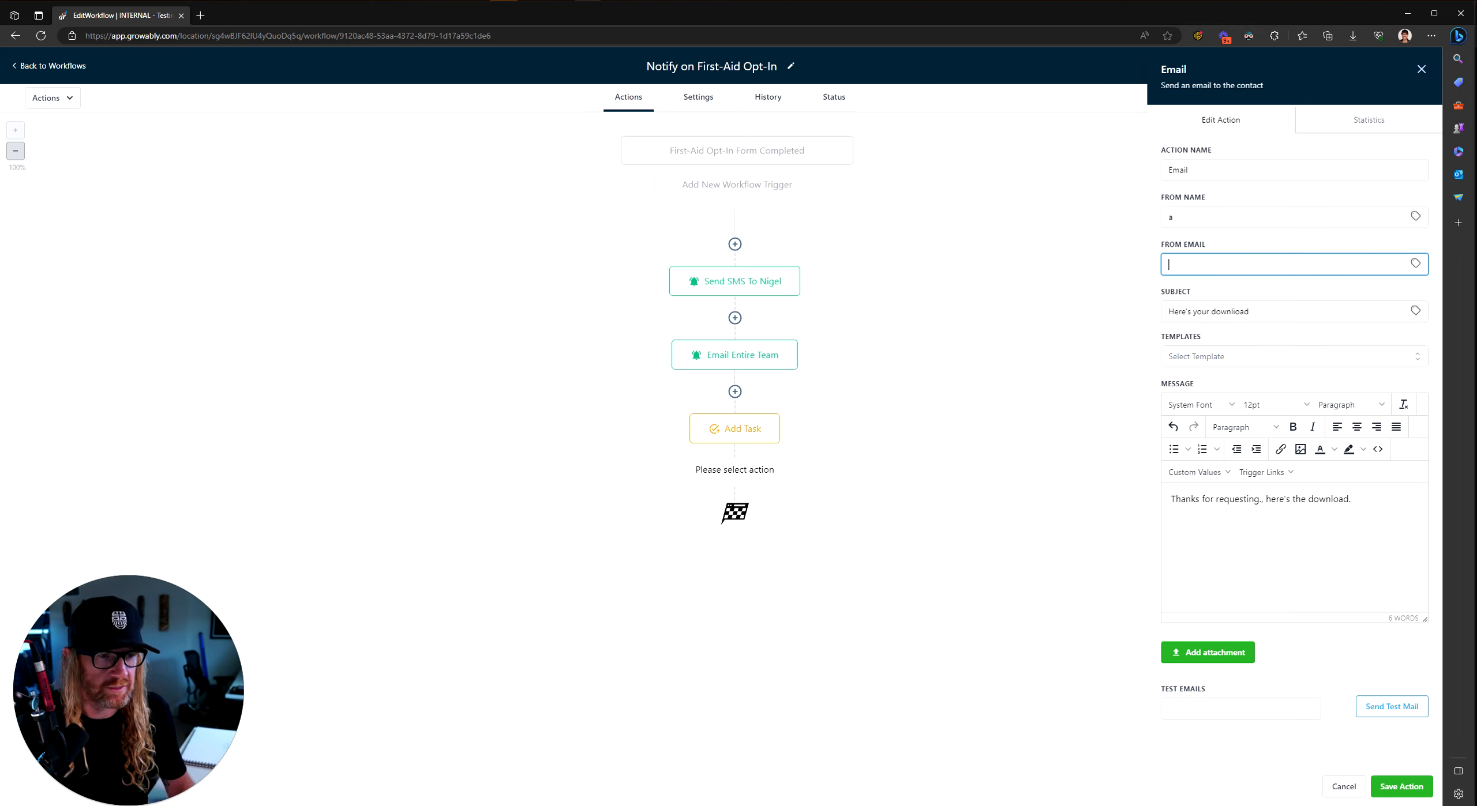
text(a@a.com)
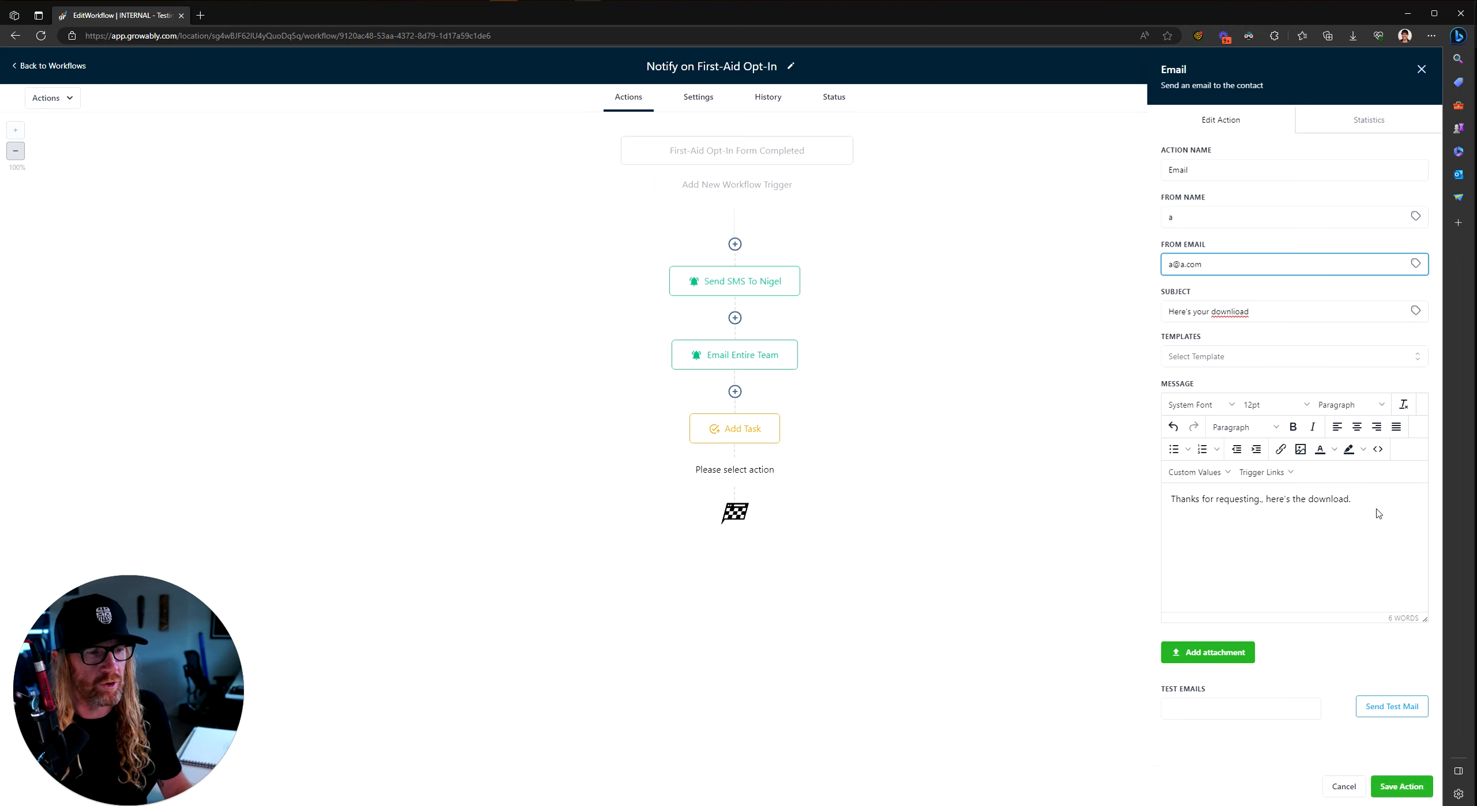
Step: Link the message's closing download words to yahoo.com and save the email step
drag(1378, 513, 1287, 507)
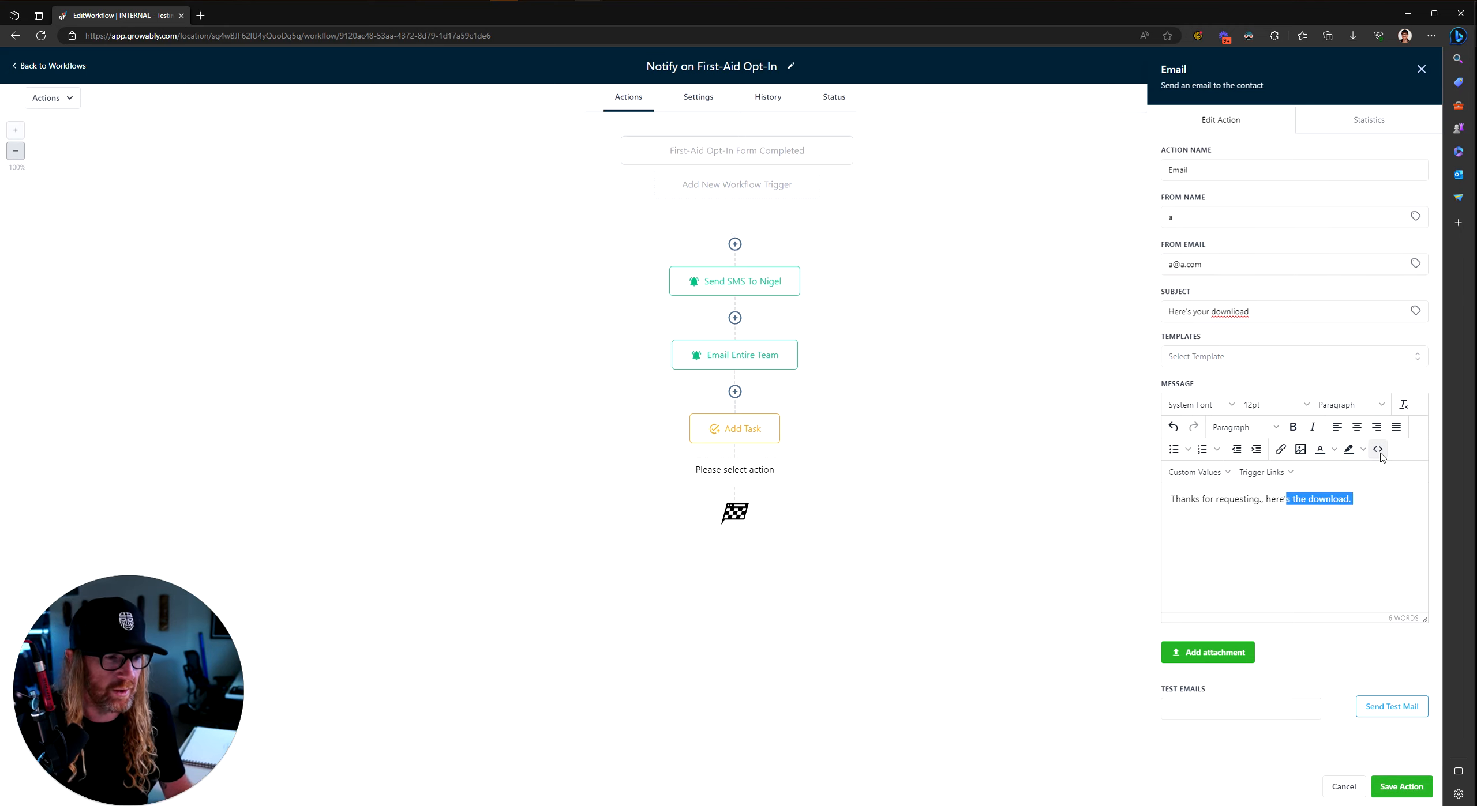
click(1282, 449)
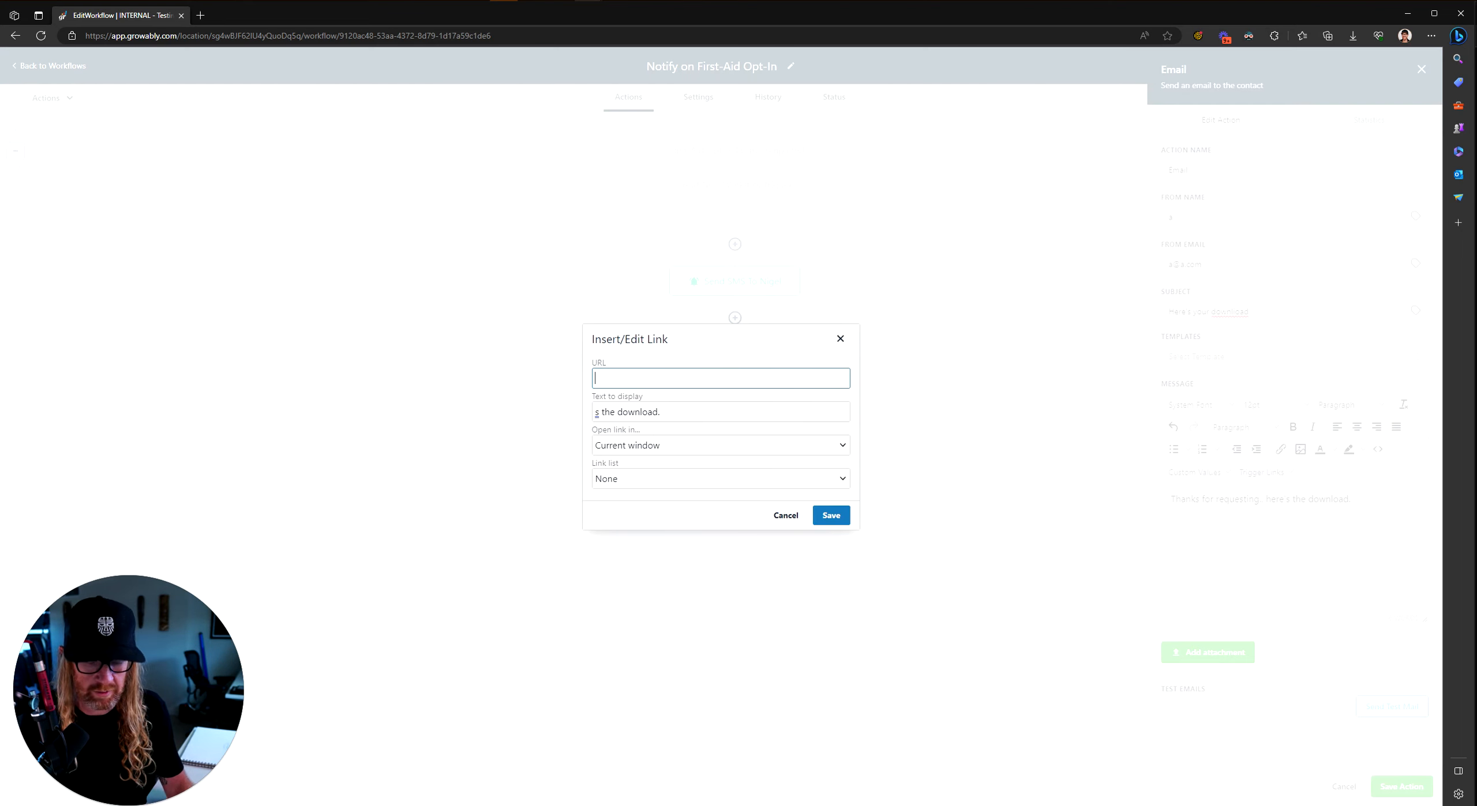
text(yahoo.com)
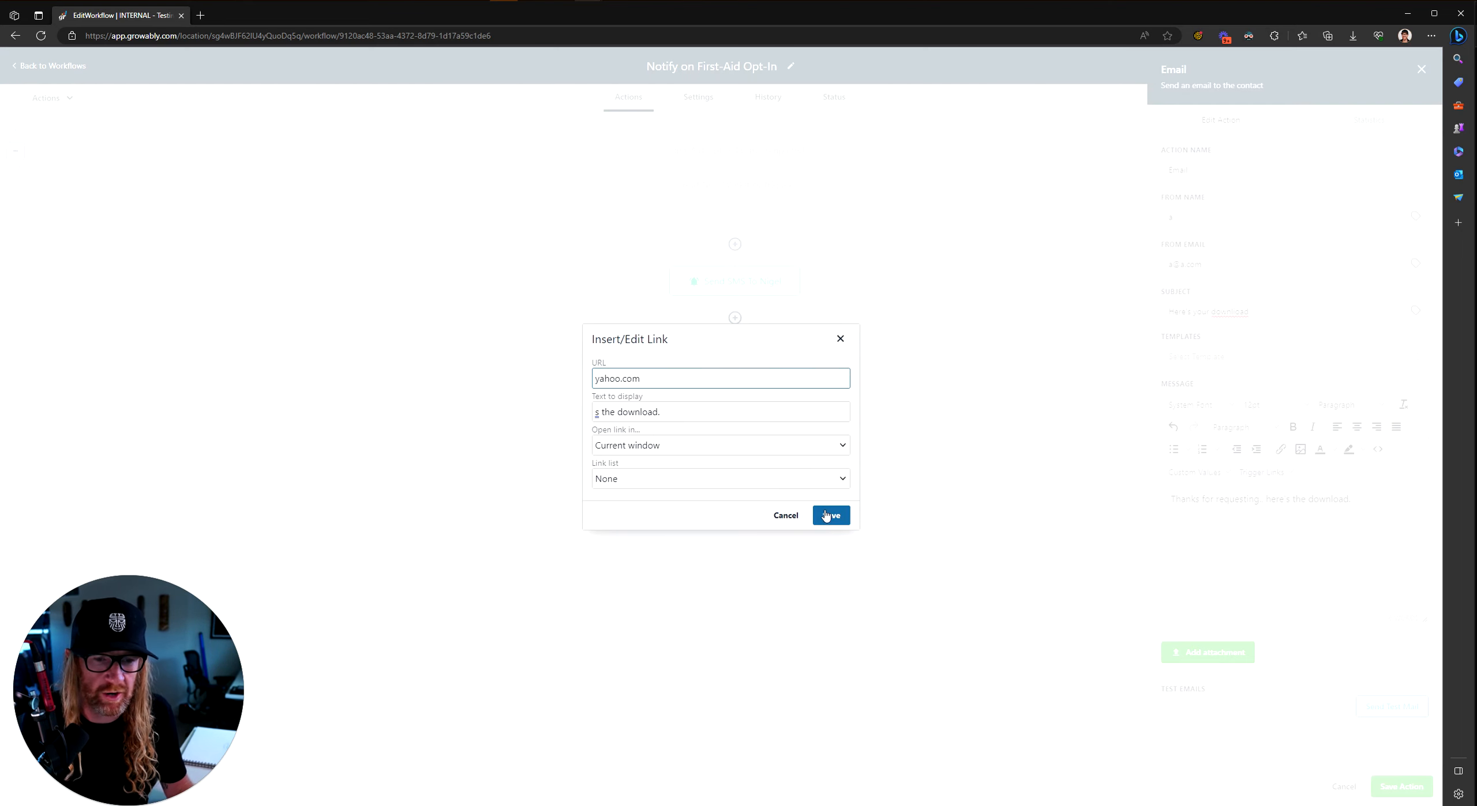
click(826, 515)
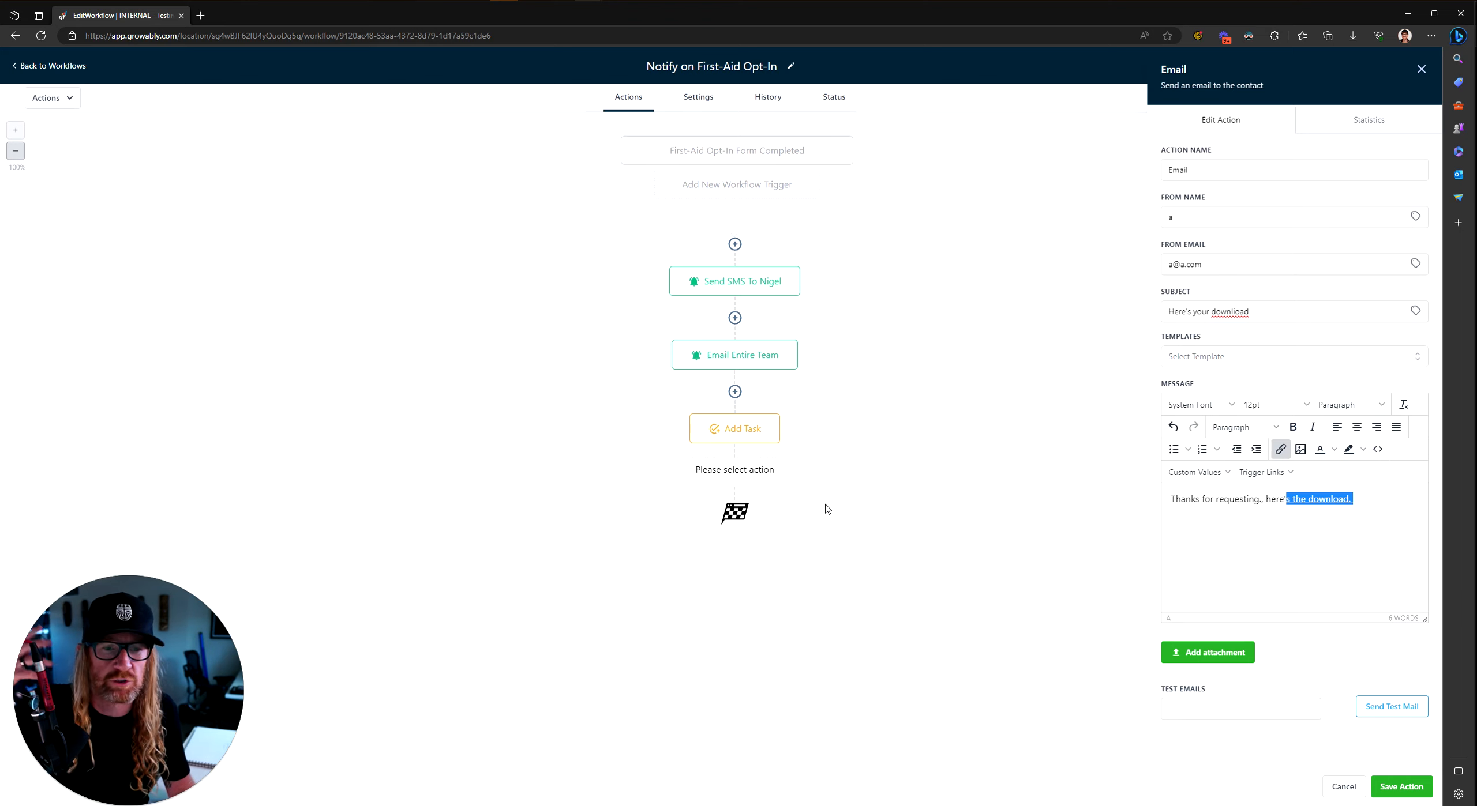
click(1419, 788)
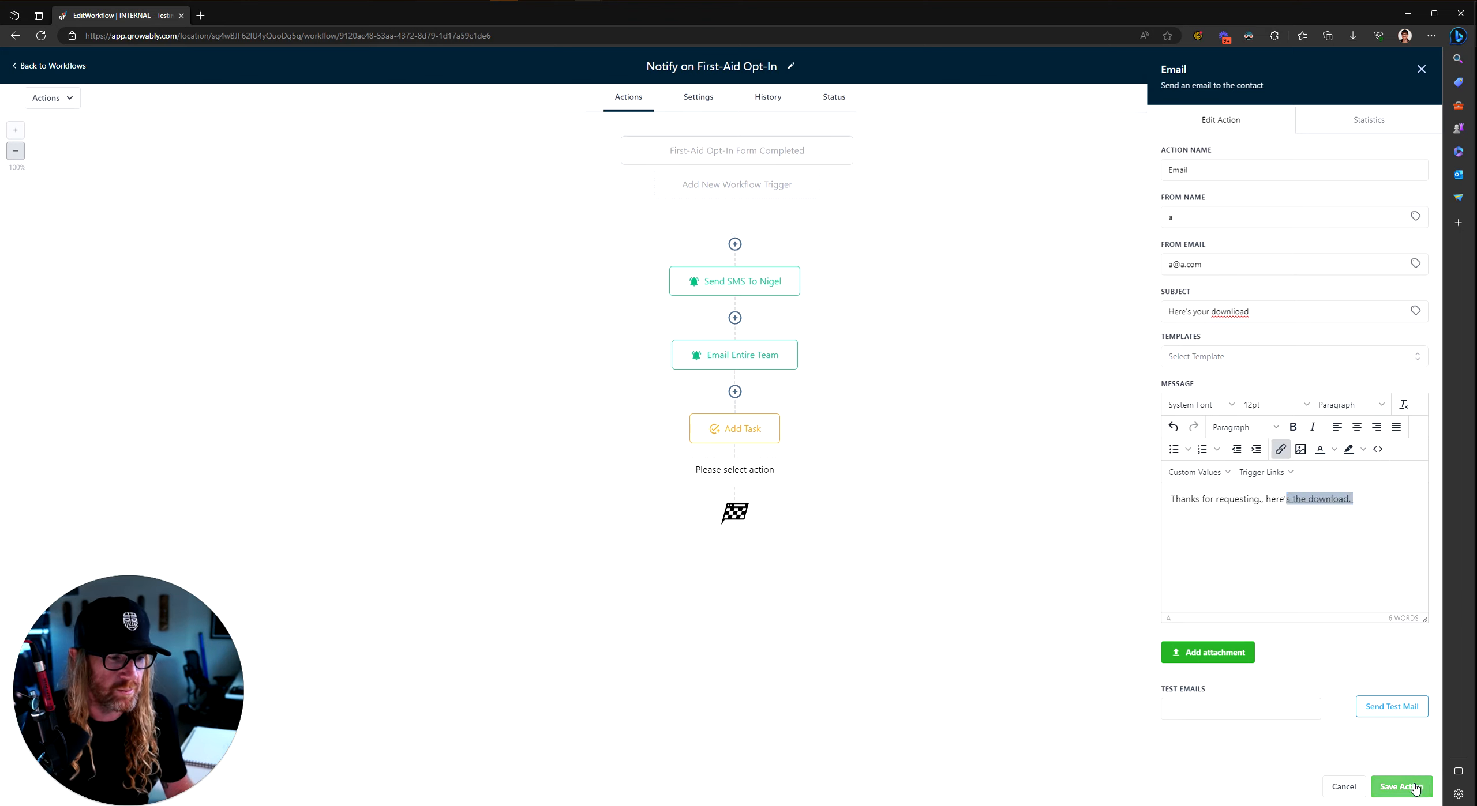
click(734, 539)
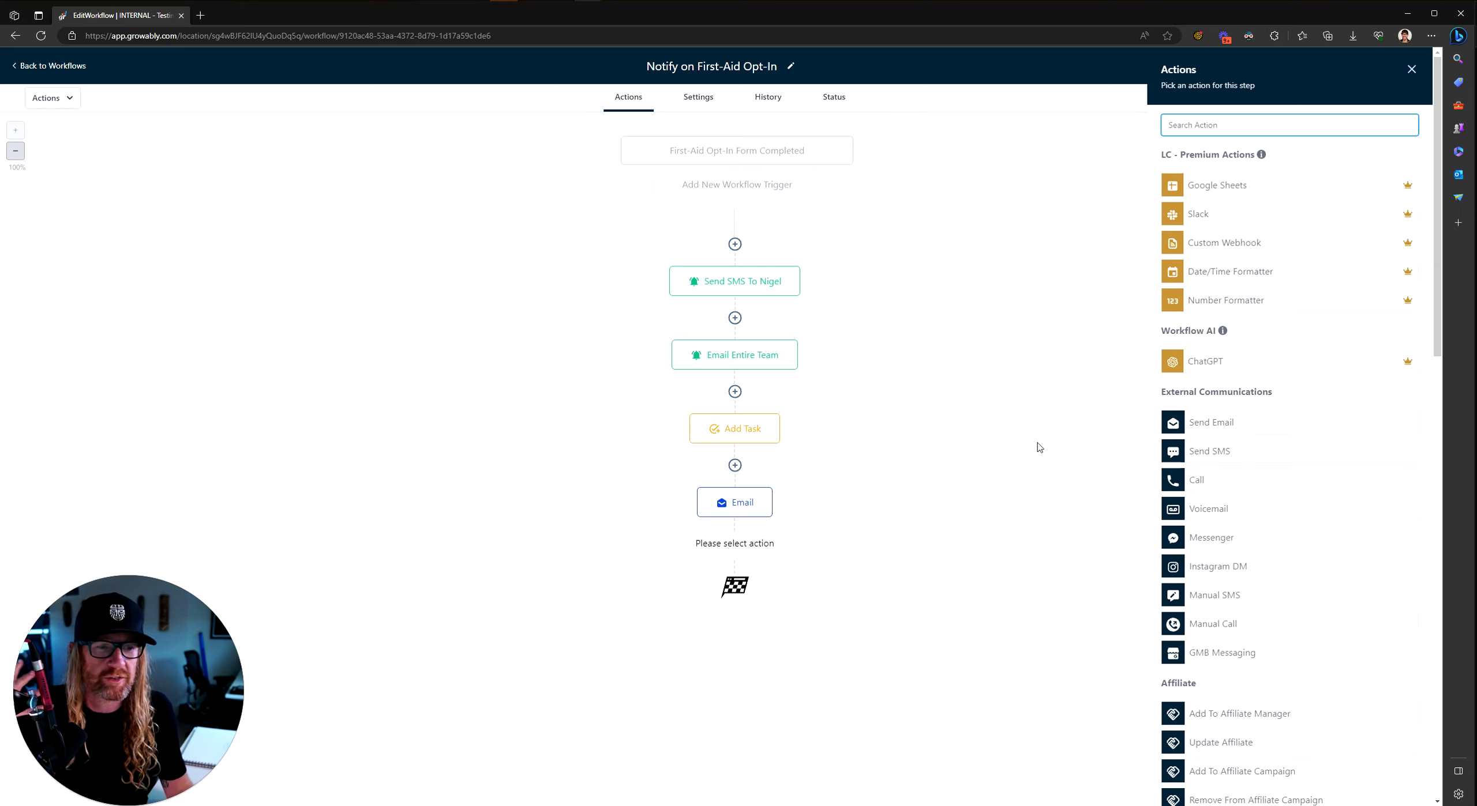
Step: Add a Wait step set to 2 days after the email
text(wait)
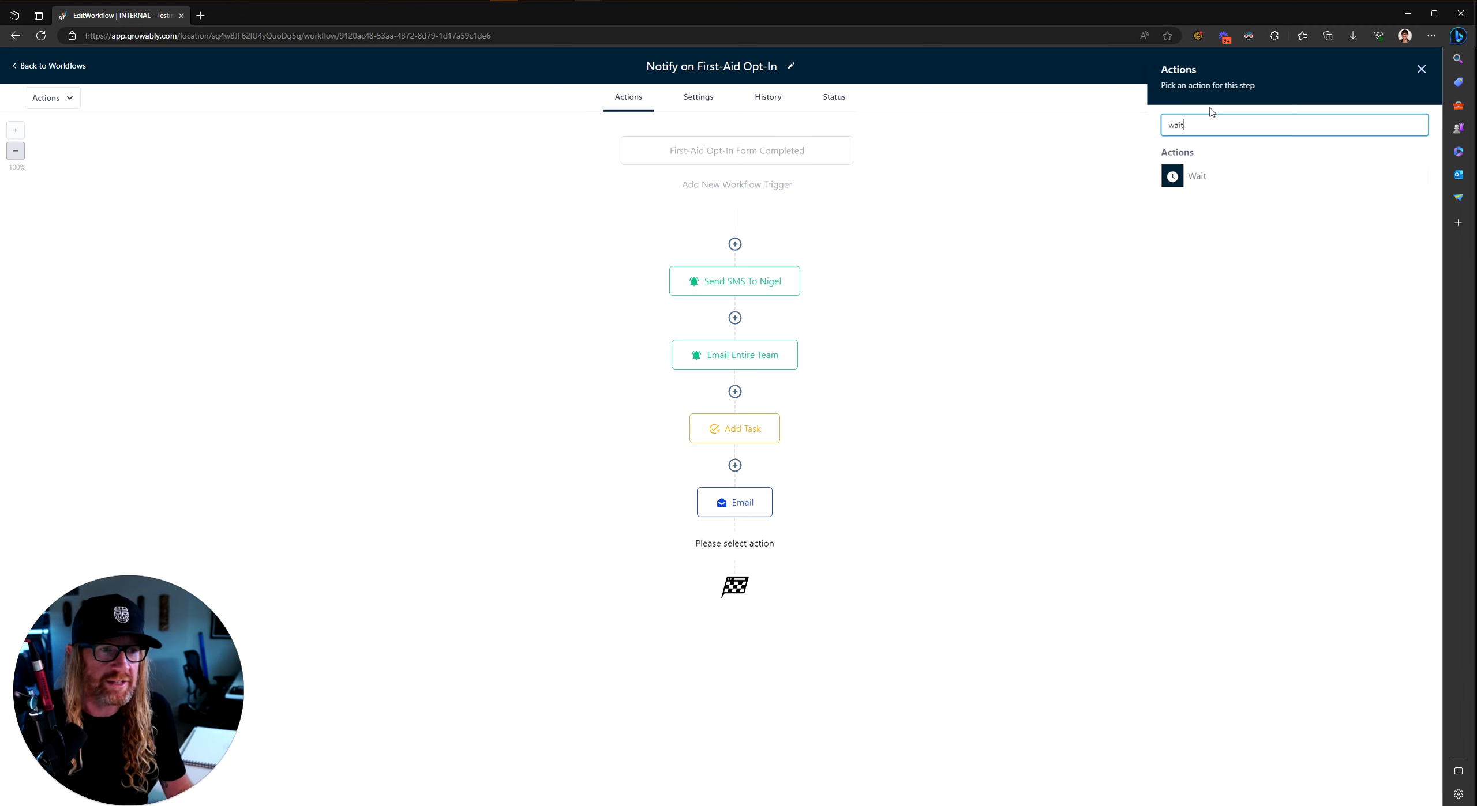
click(1192, 177)
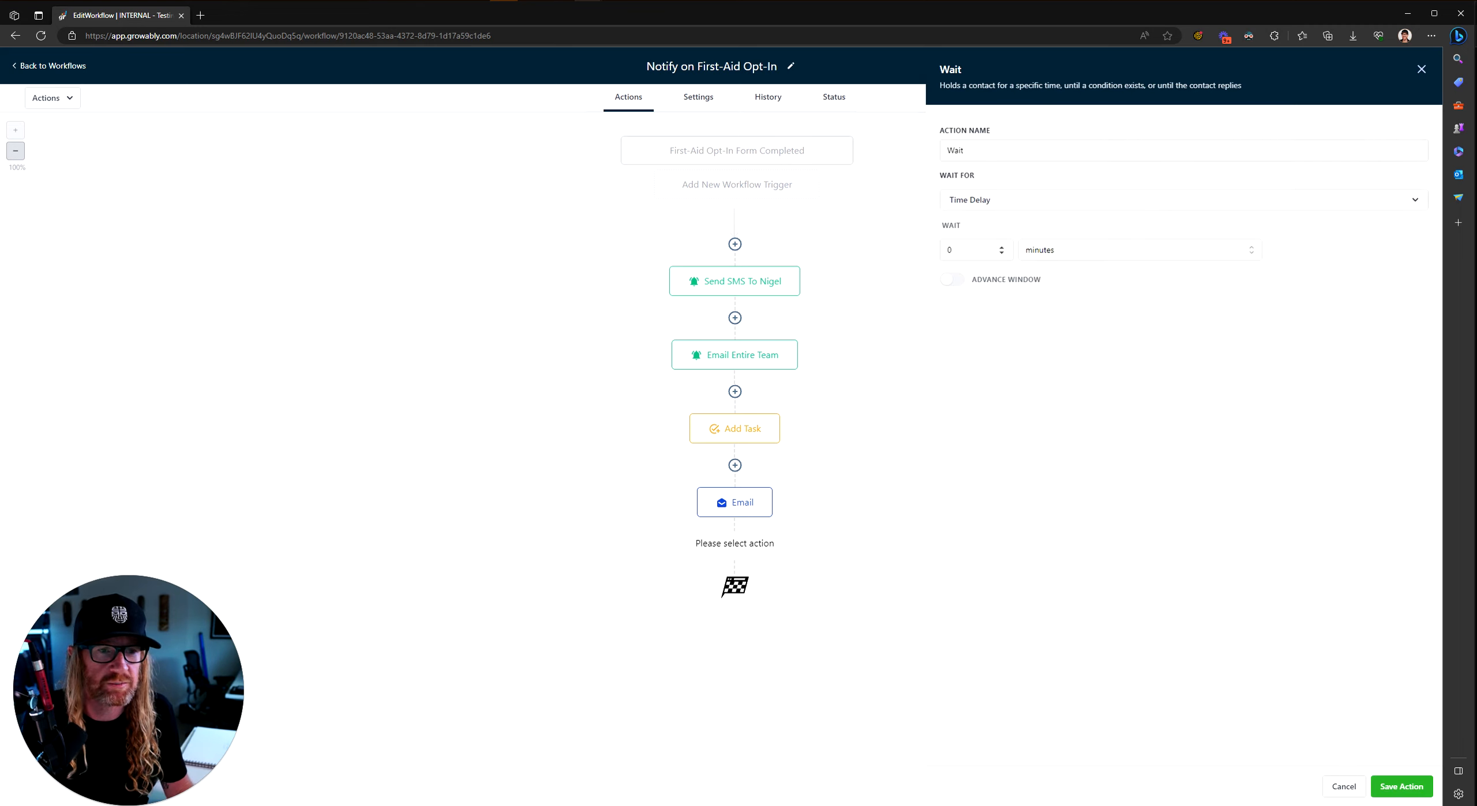
drag(970, 250, 798, 240)
text(2)
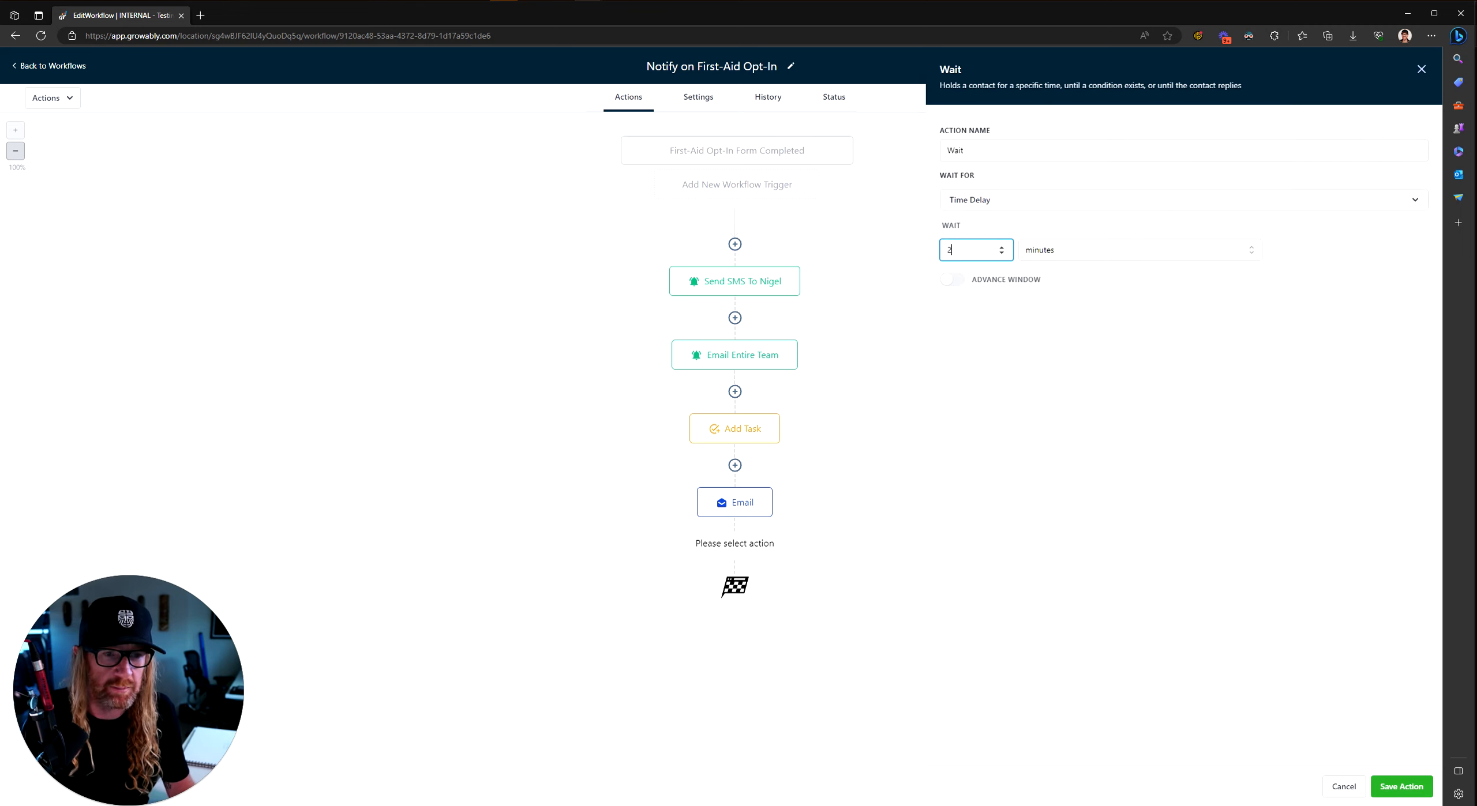
click(1067, 256)
click(1044, 319)
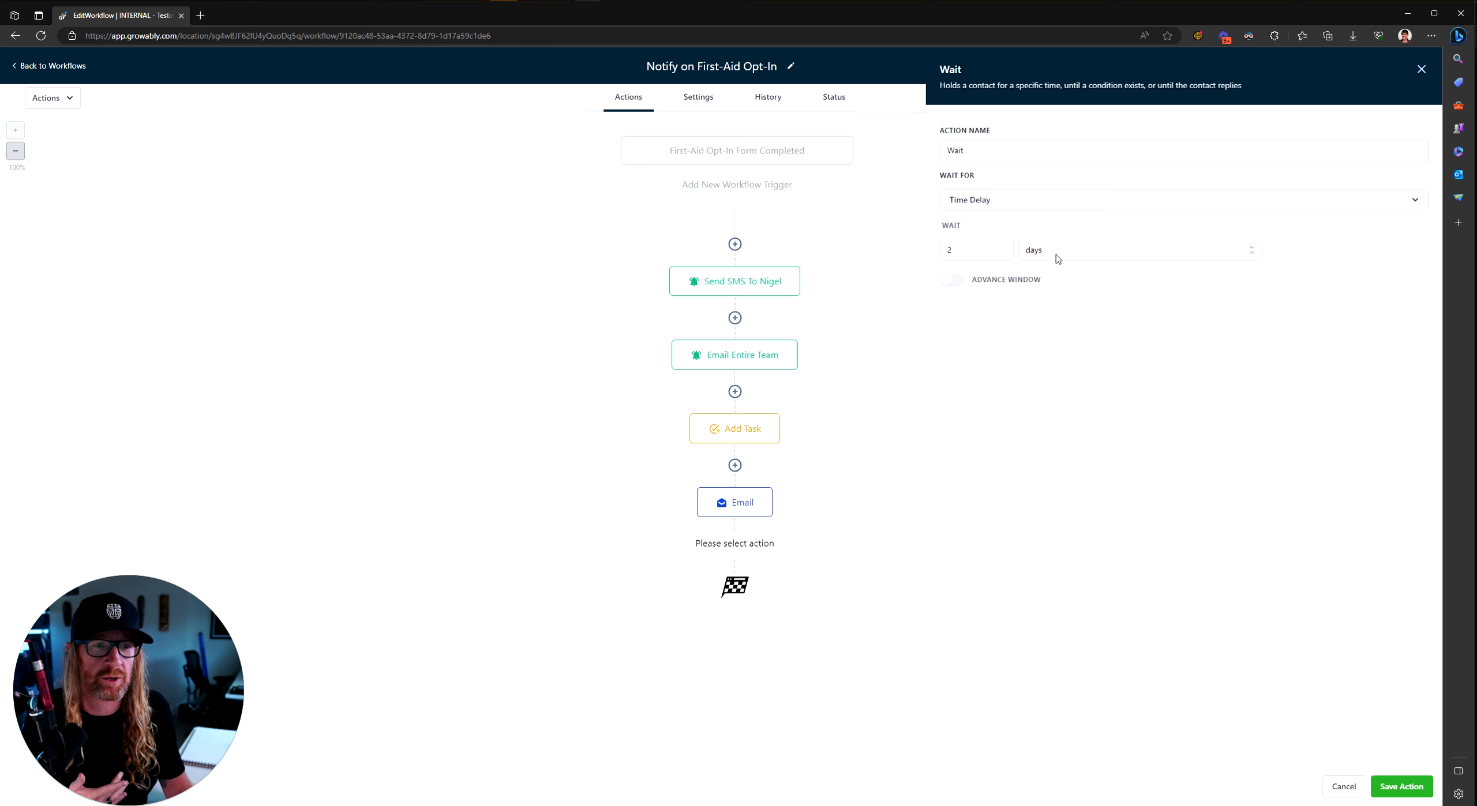
click(1395, 790)
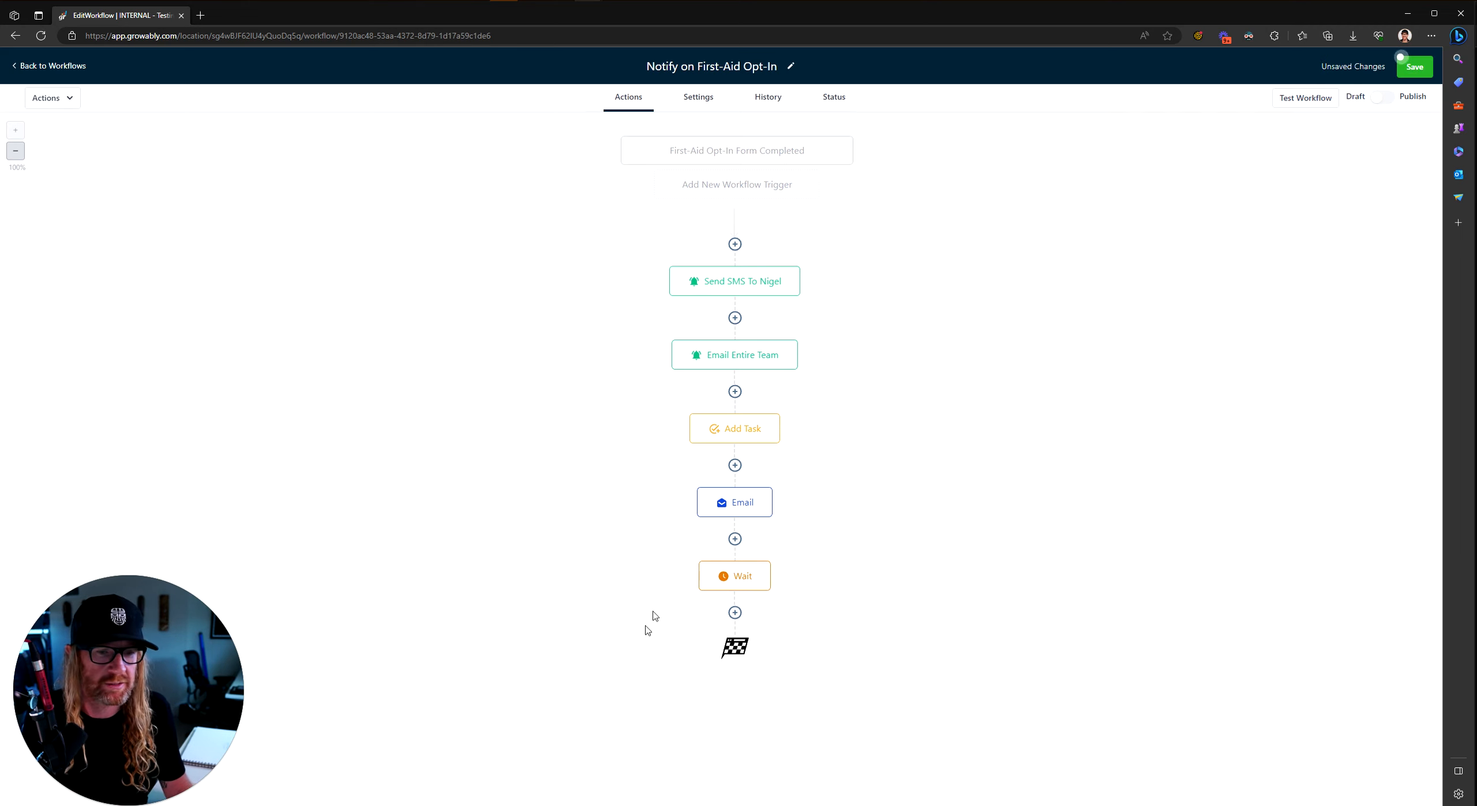
Step: Rename the wait step to 'Wait 2 Days' and save it
click(748, 581)
click(962, 150)
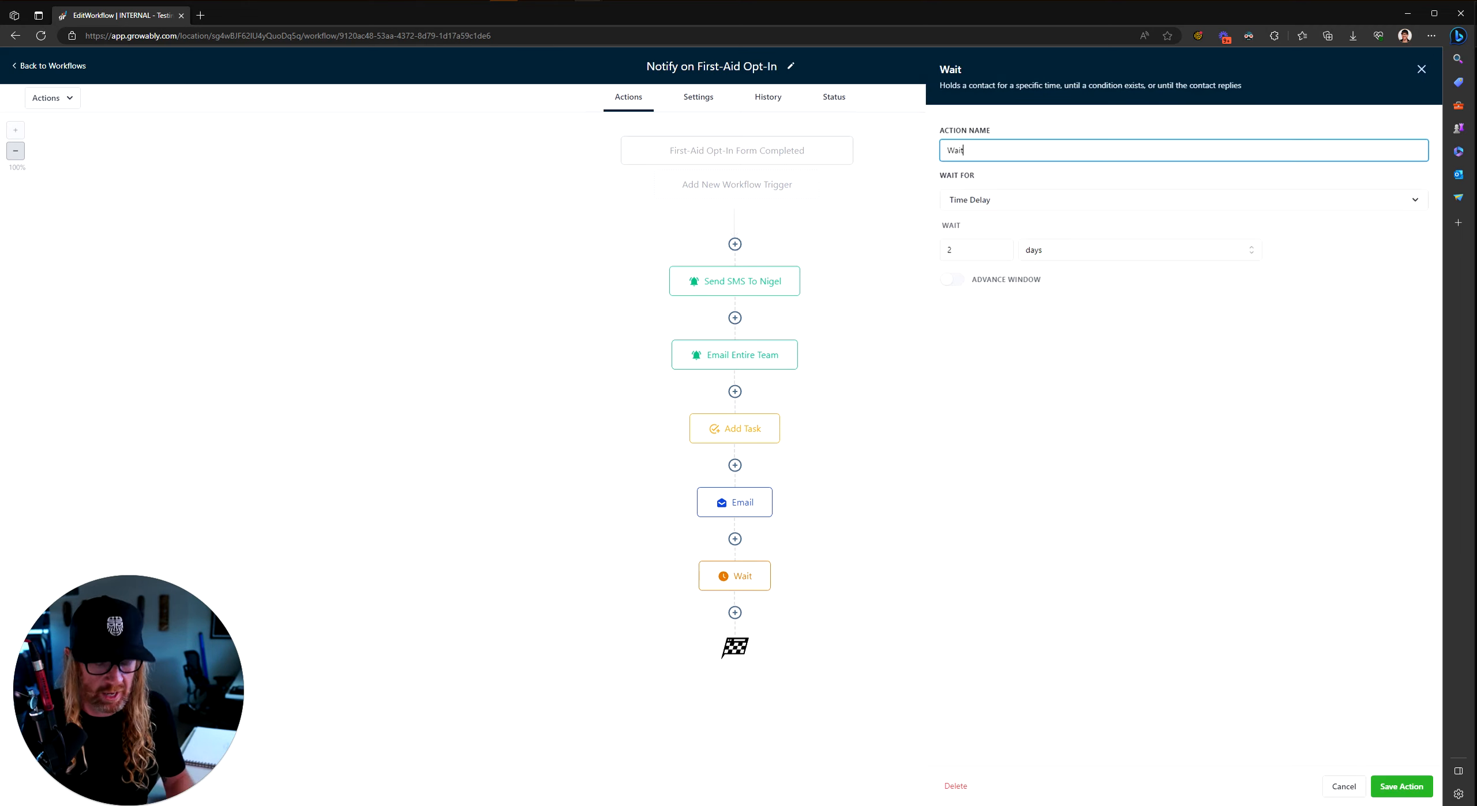
text(2 Days)
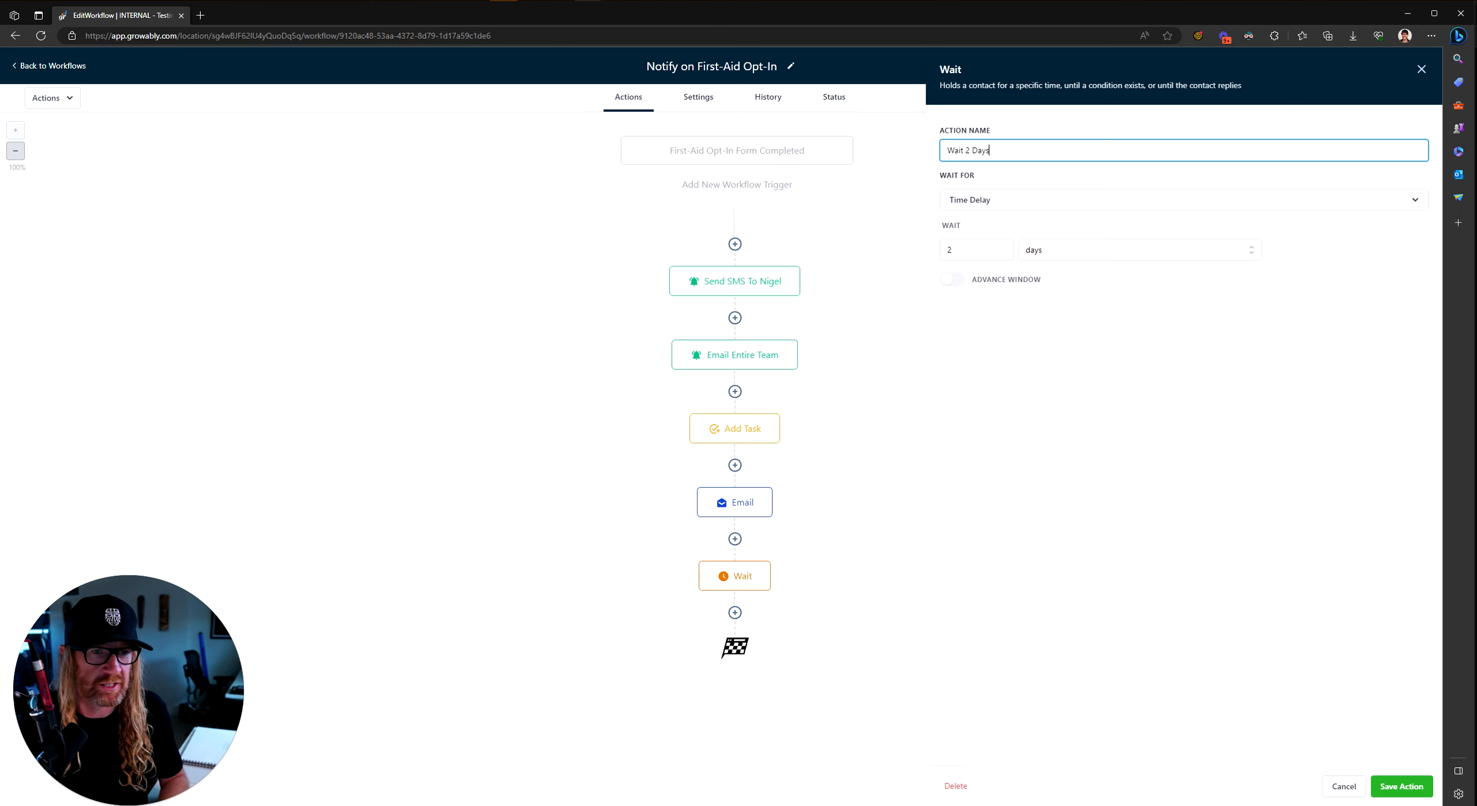
click(1402, 788)
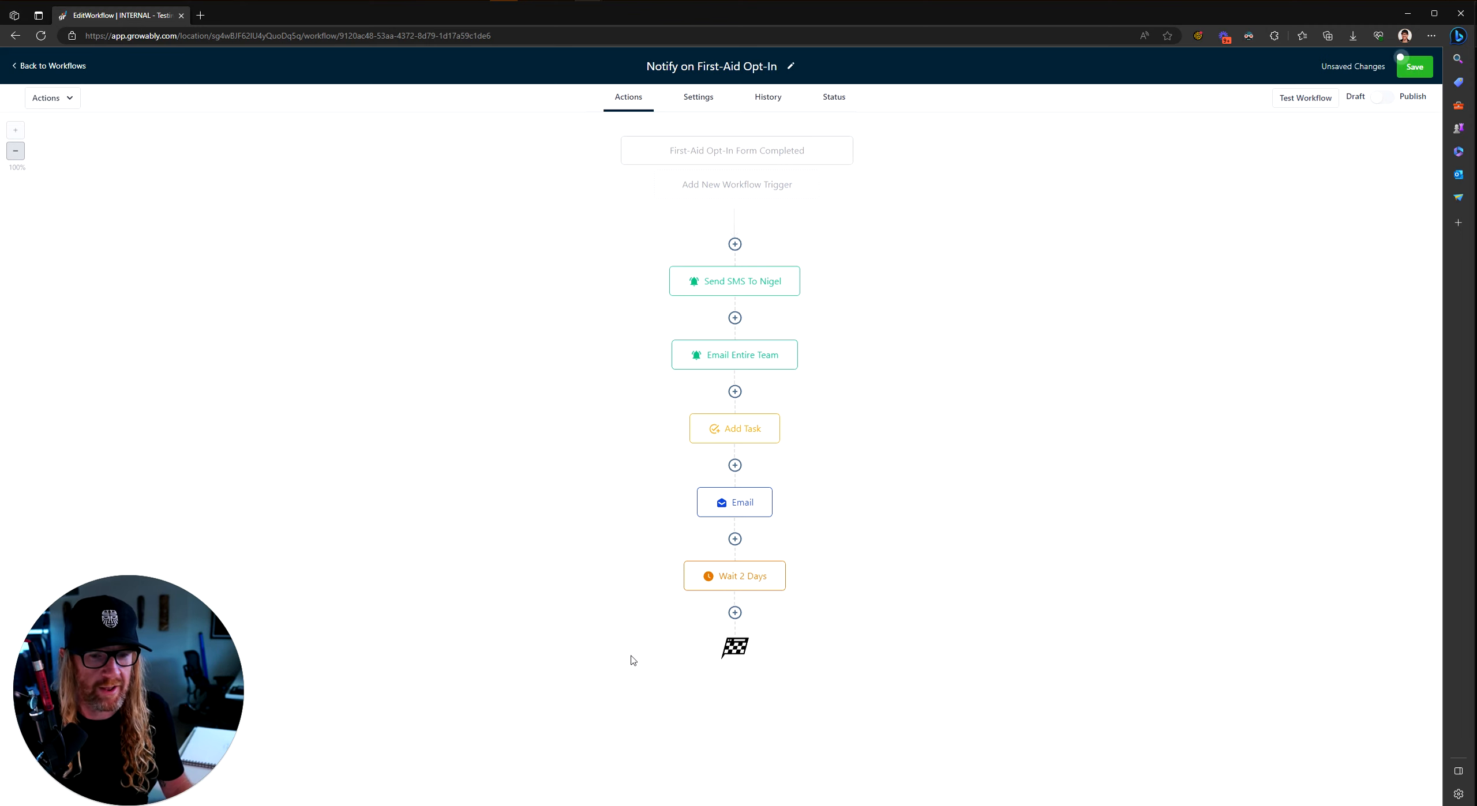
Step: Add a Send Email step with sender name, sender email, subject '2nd email' and body, and save it
click(735, 613)
click(1212, 426)
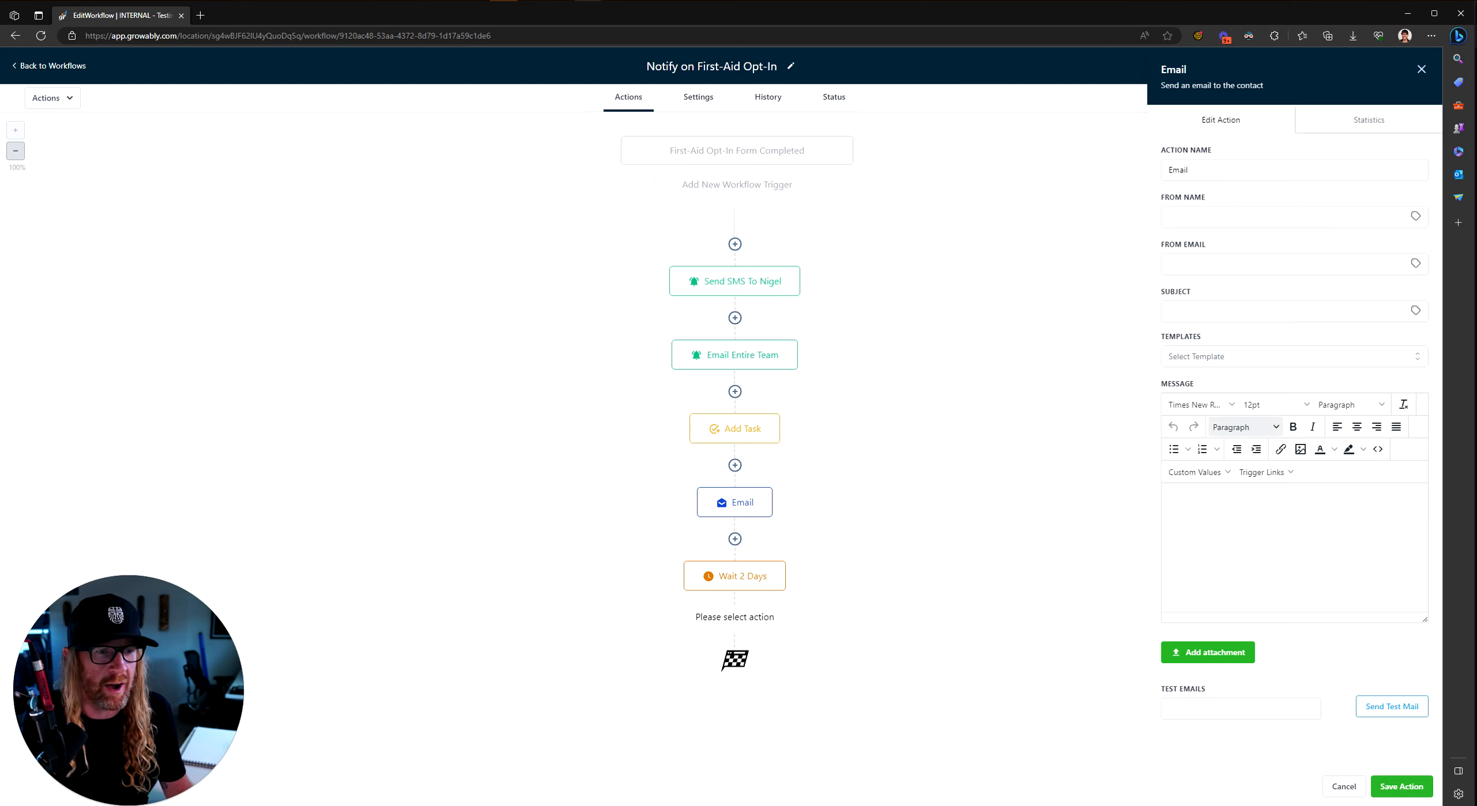
click(1193, 219)
text(a)
click(1199, 258)
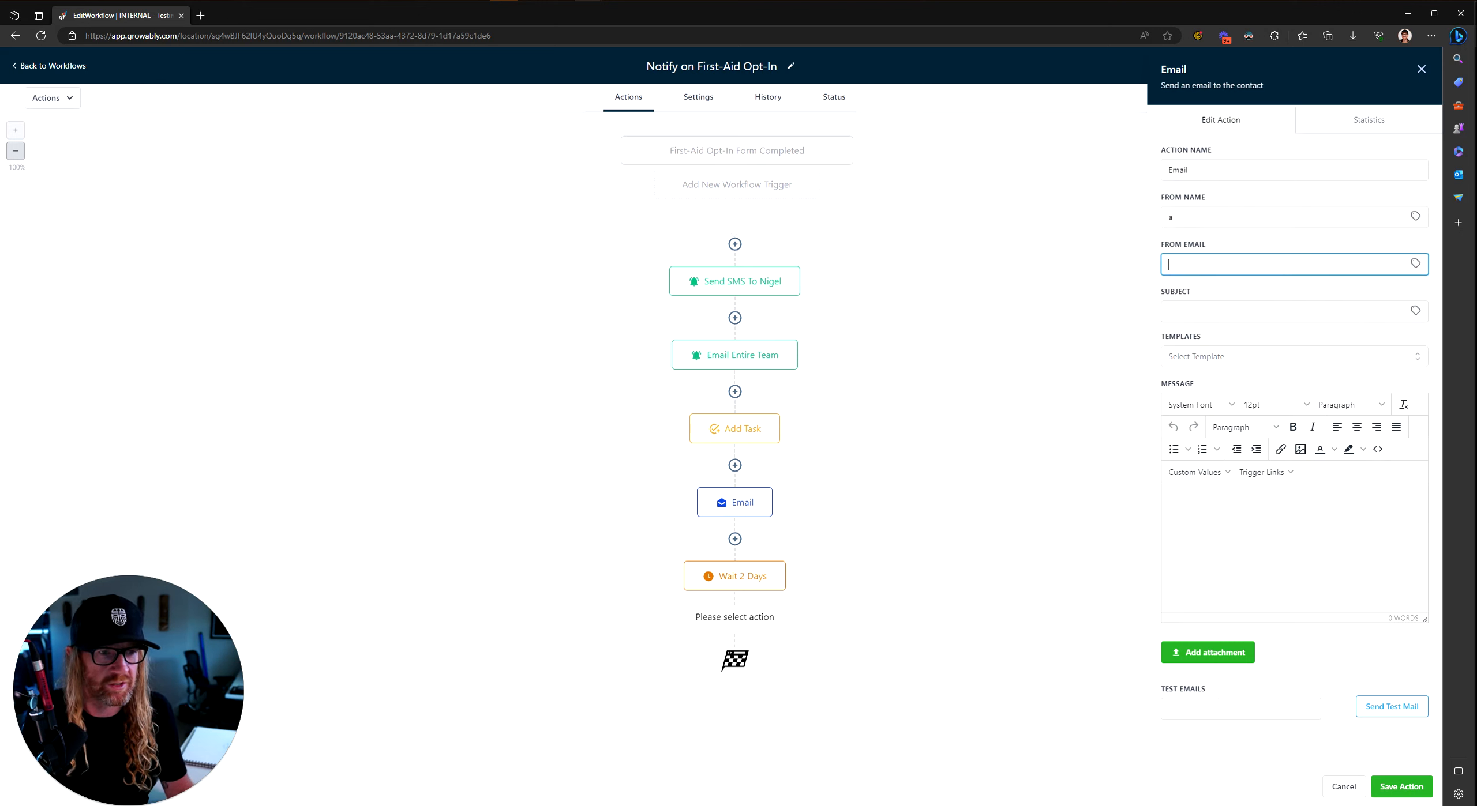
text(a@a.com)
click(1269, 312)
text(2)
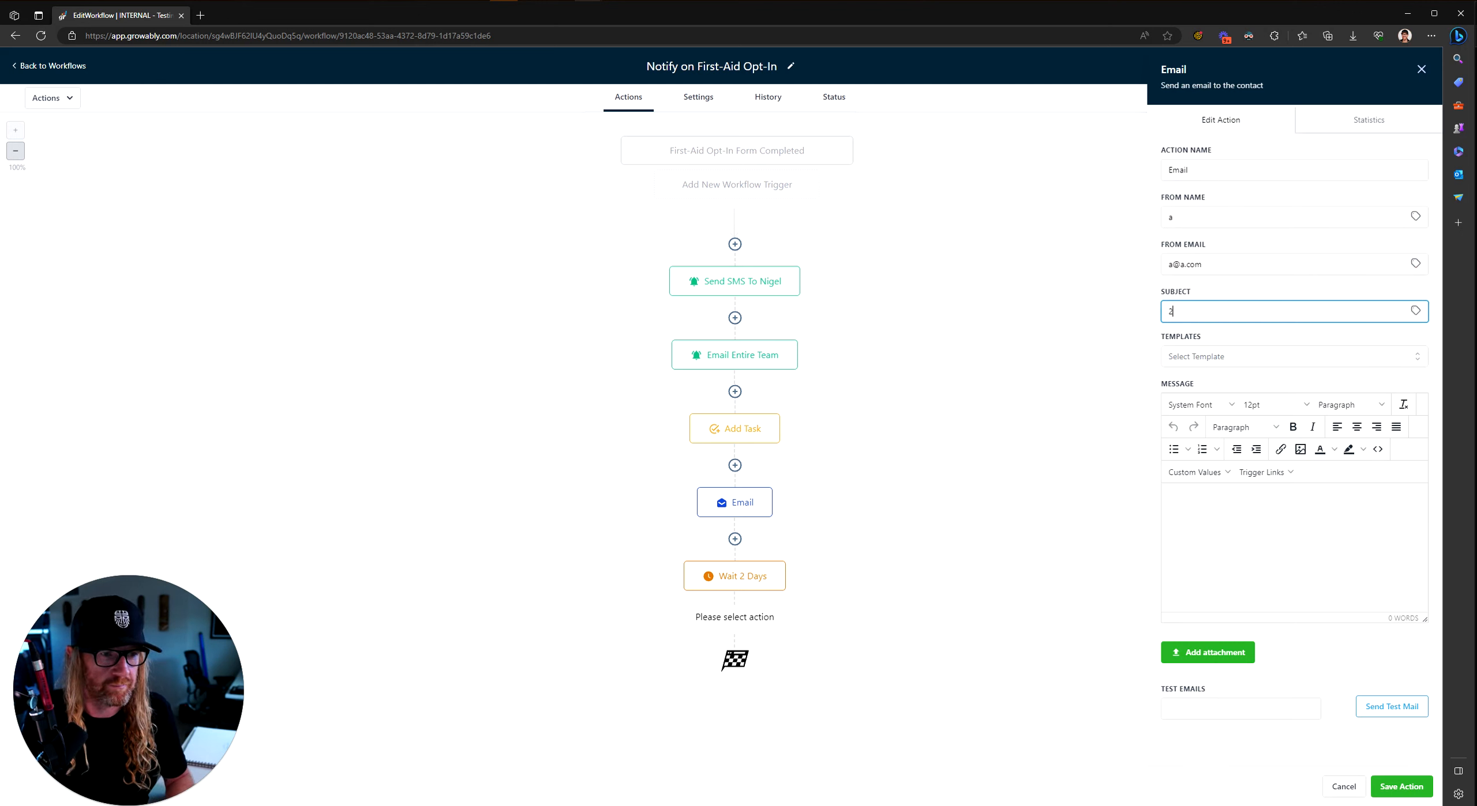
text(nd email)
click(1210, 517)
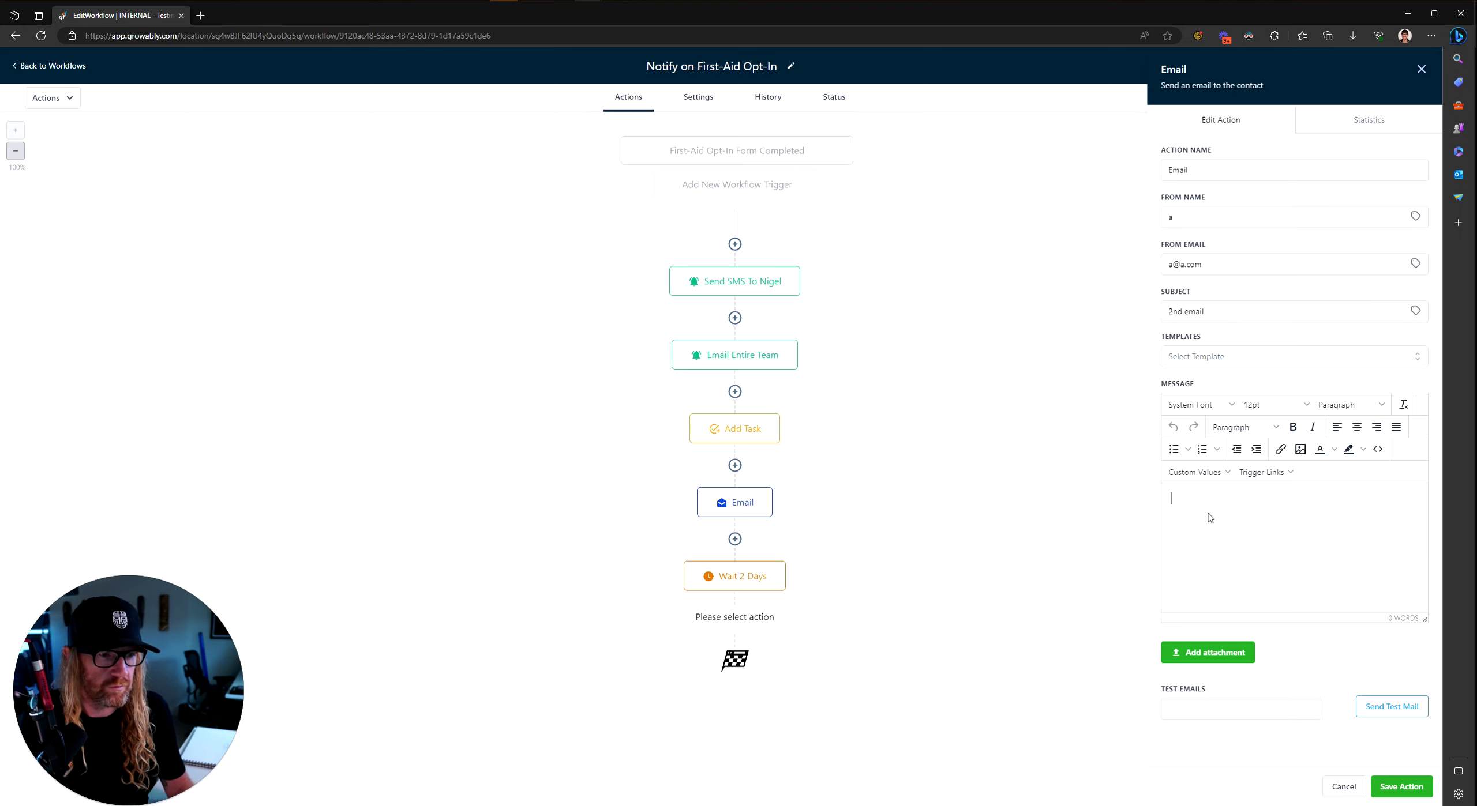
text(2nd email)
click(1408, 787)
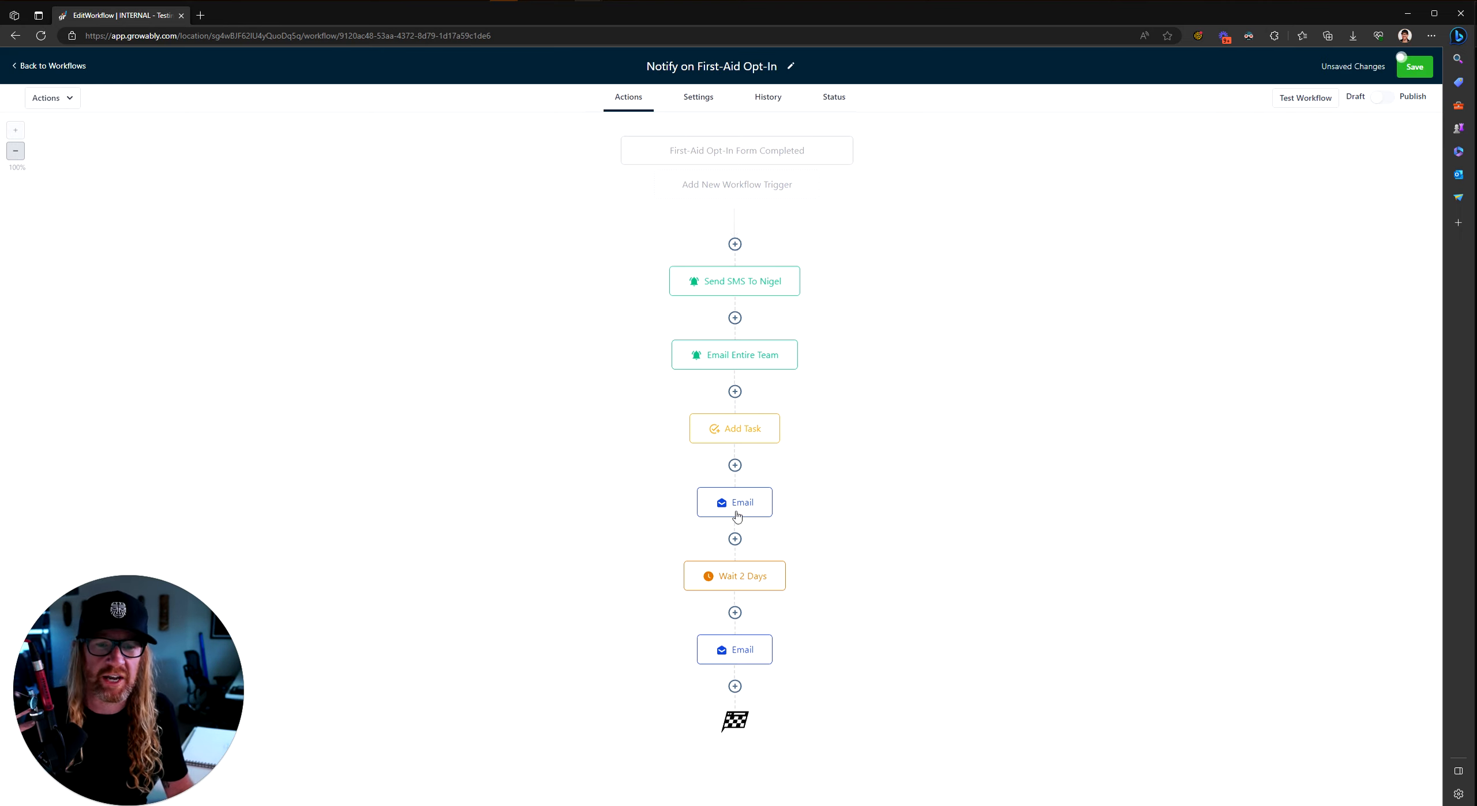
click(735, 686)
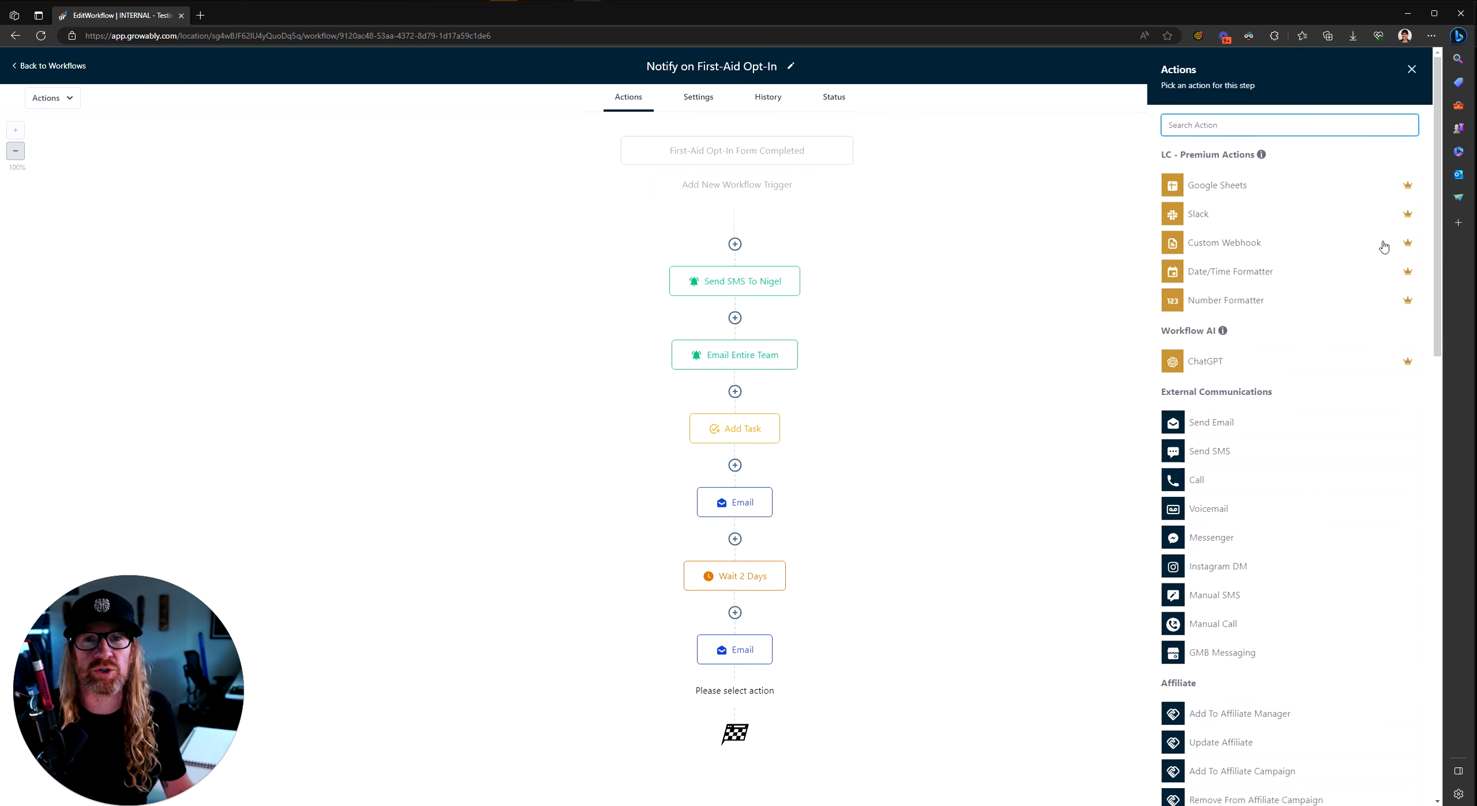
Step: Pick Add Task from the CRM actions, then close the form without adding it
scroll(1278, 712, down, 10)
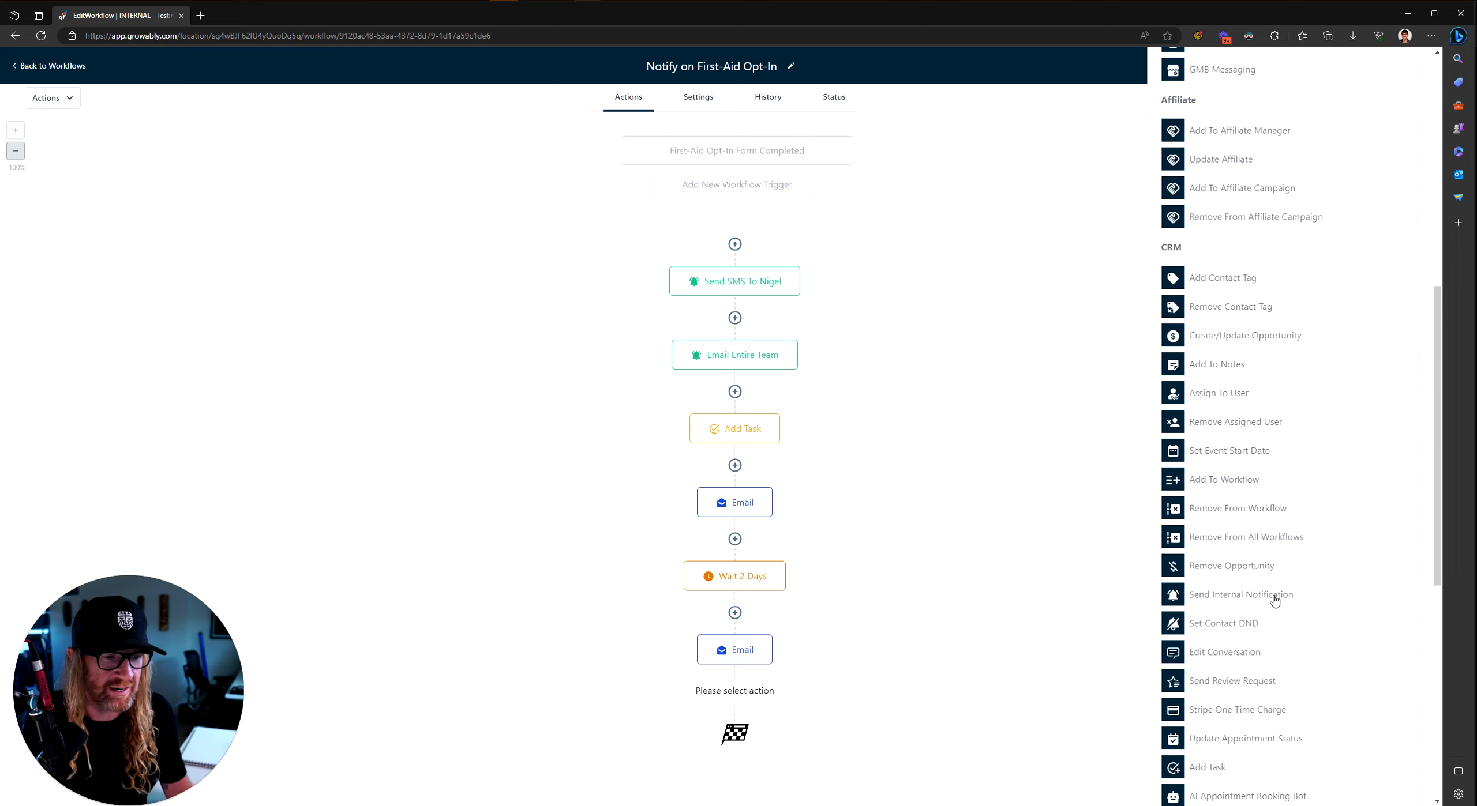
scroll(1223, 375, down, 2)
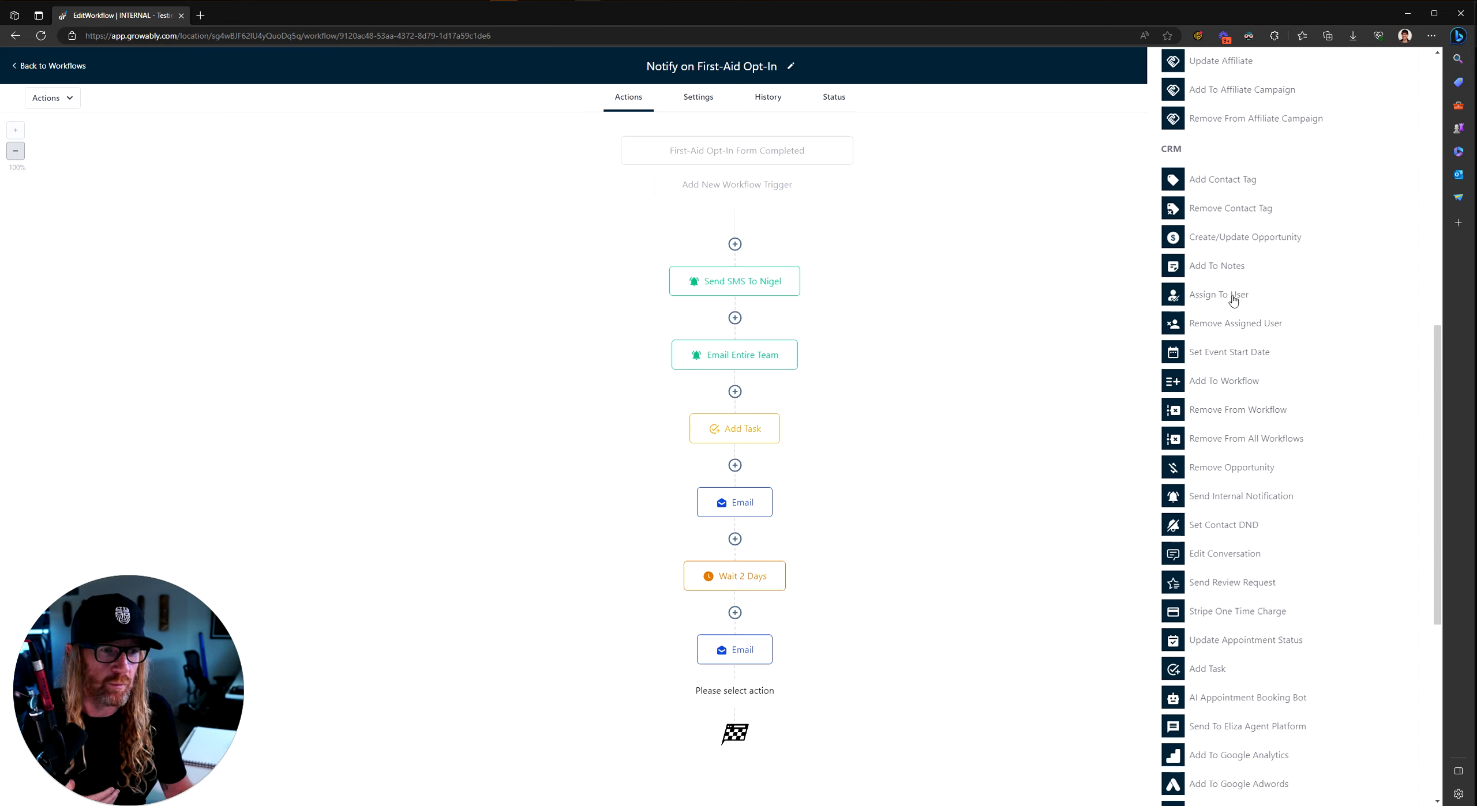
click(1204, 672)
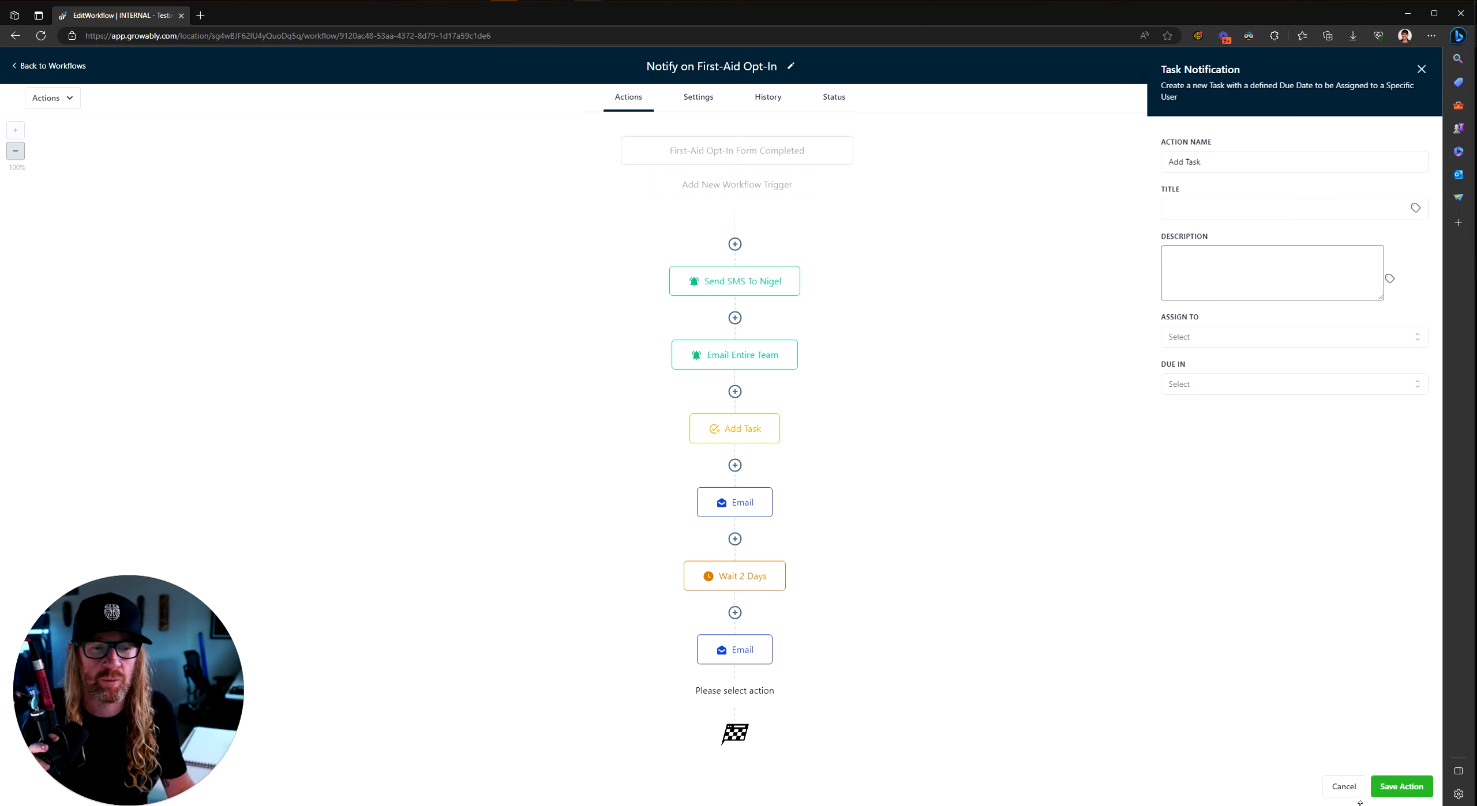
click(1399, 787)
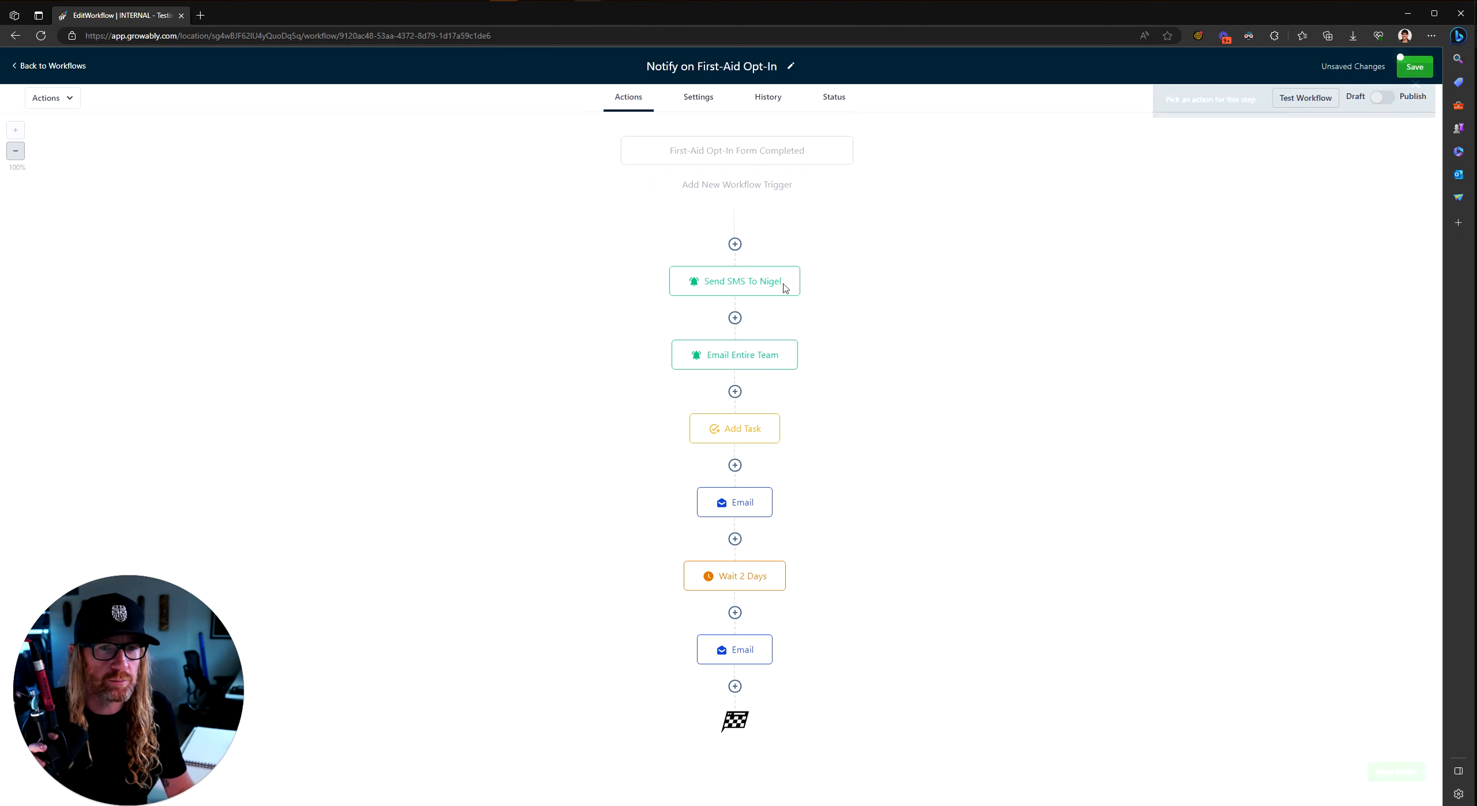
Step: Open the workflow Settings and switch on Allow Multiple so contacts can re-enter
click(699, 98)
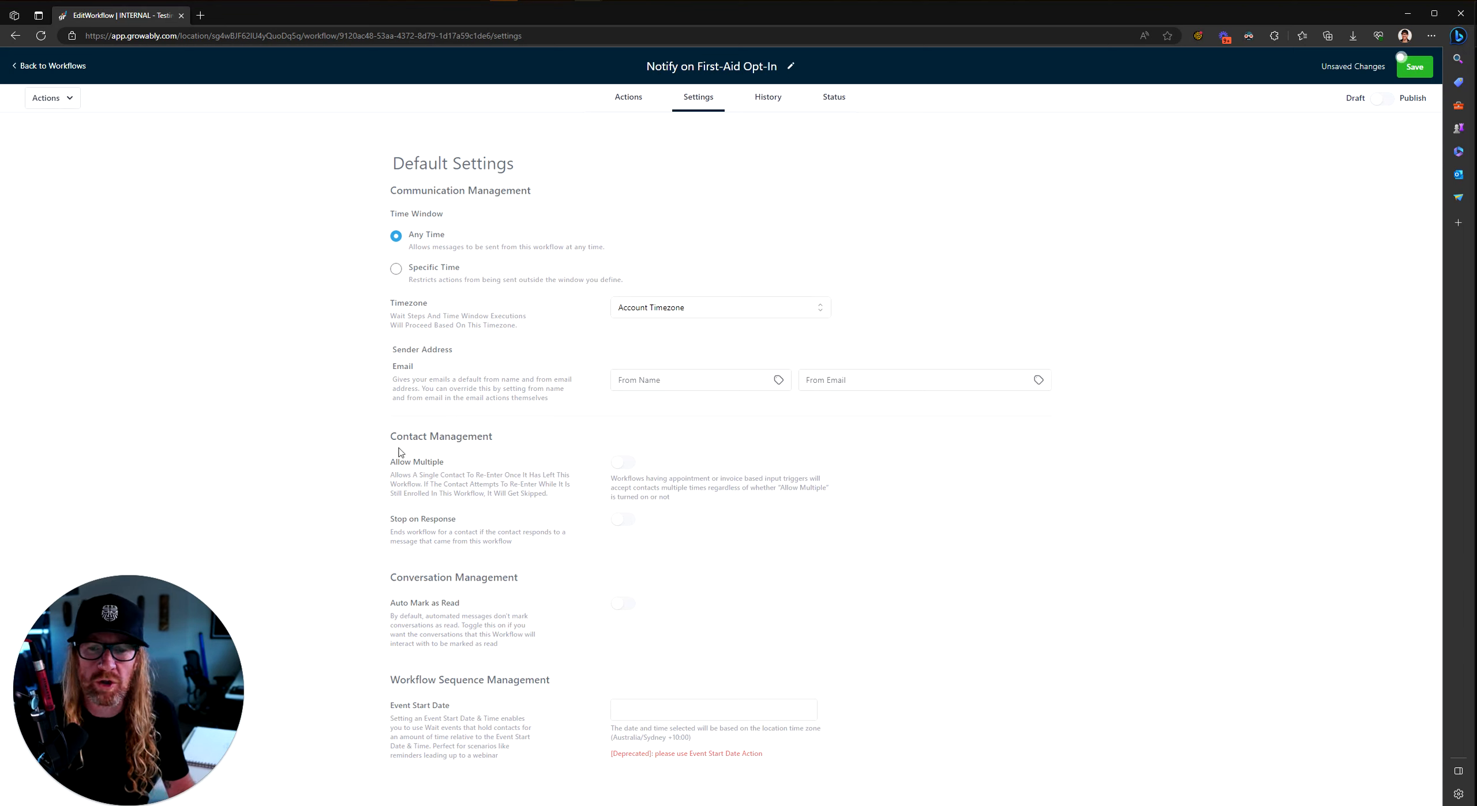
drag(390, 436, 686, 467)
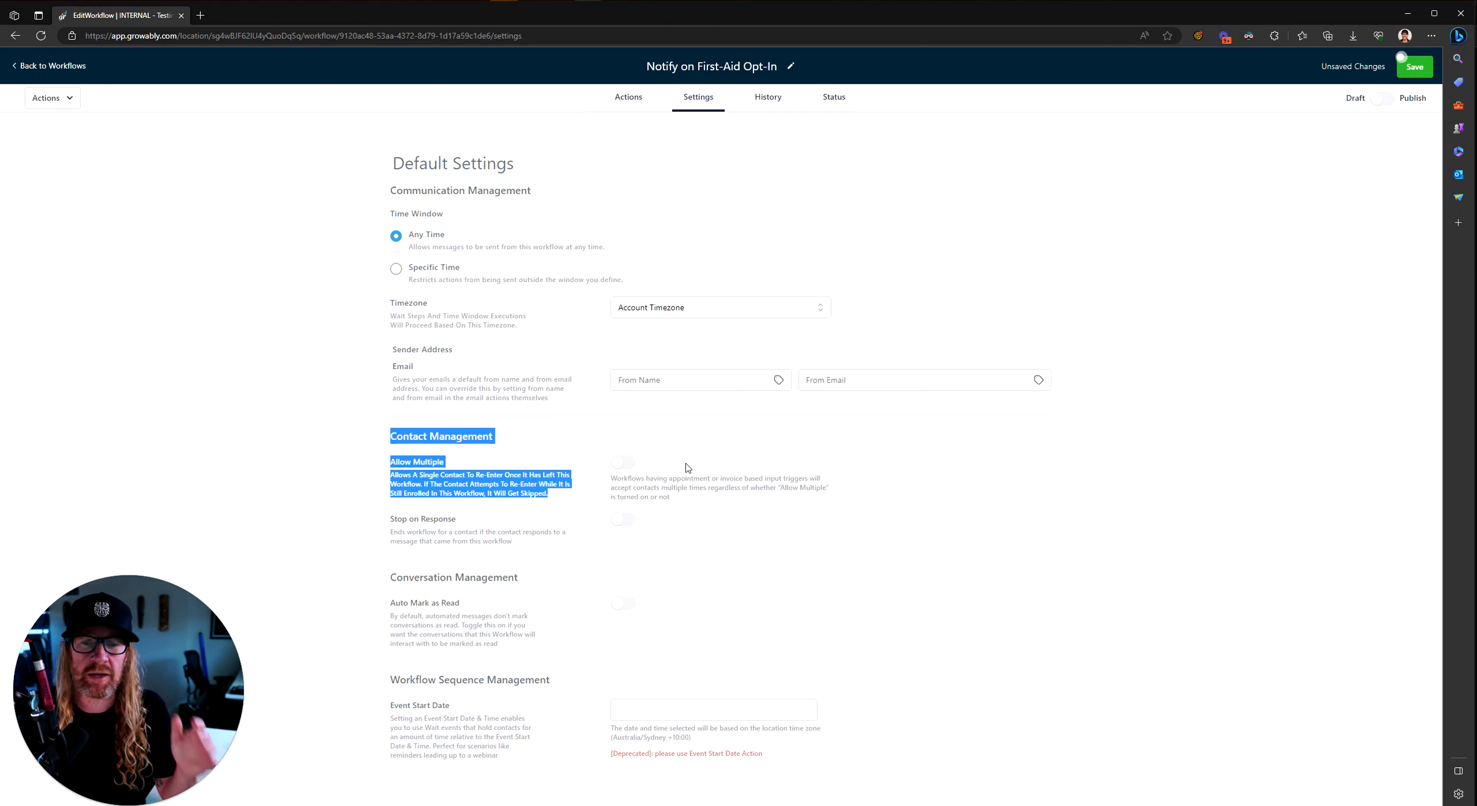
click(622, 464)
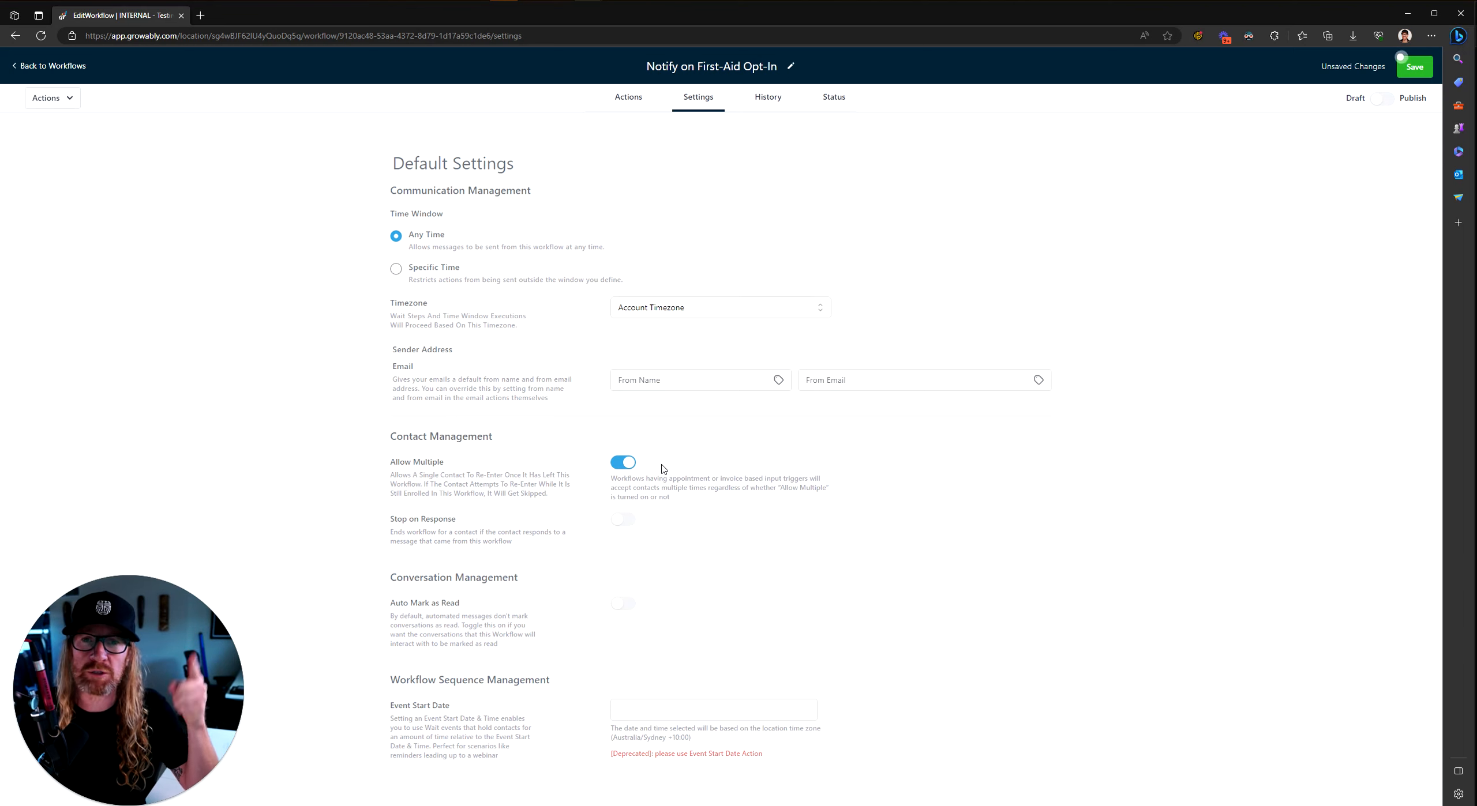
Step: Switch Allow Multiple back off and review Stop on Response, leaving it off
click(623, 470)
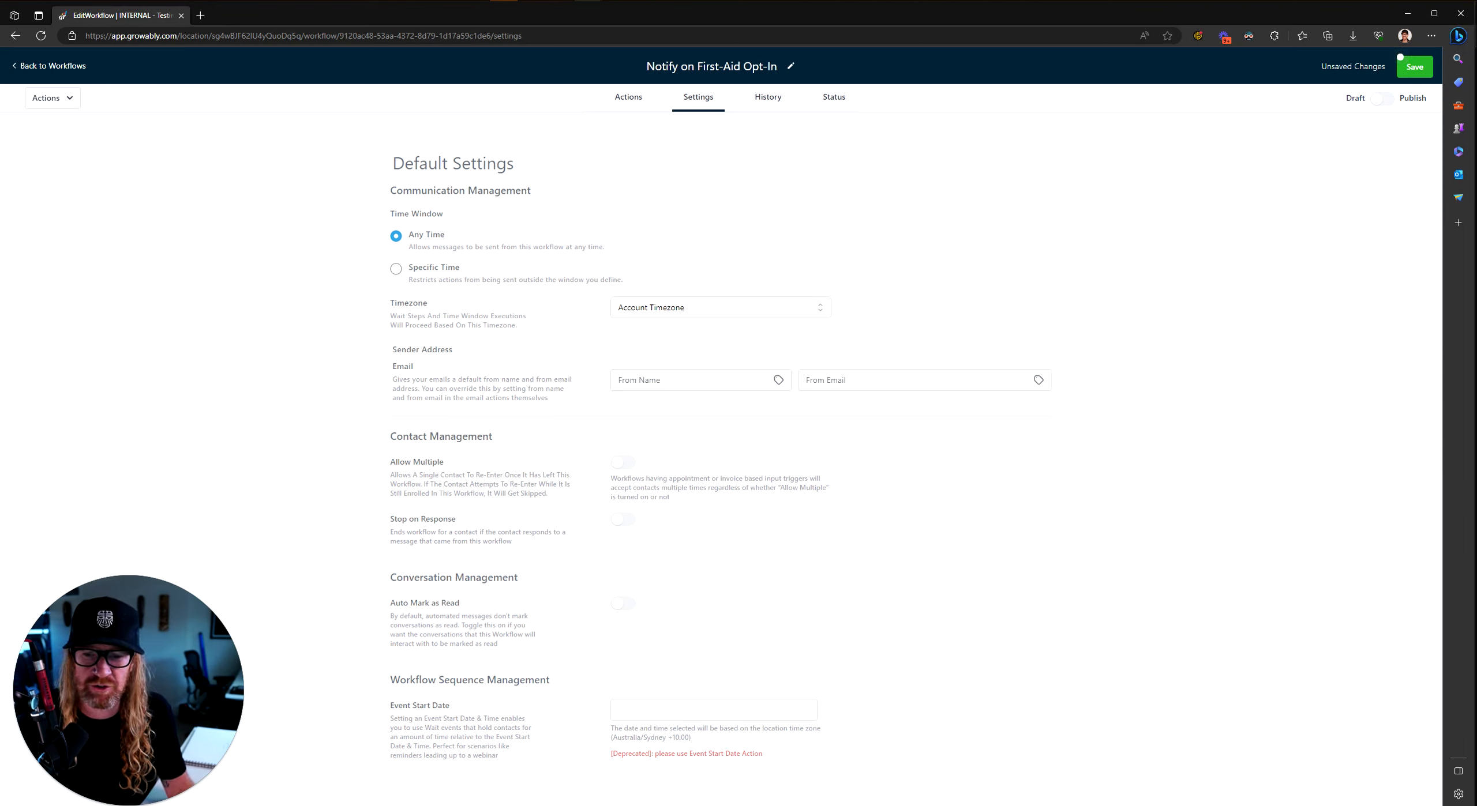
drag(390, 520, 473, 522)
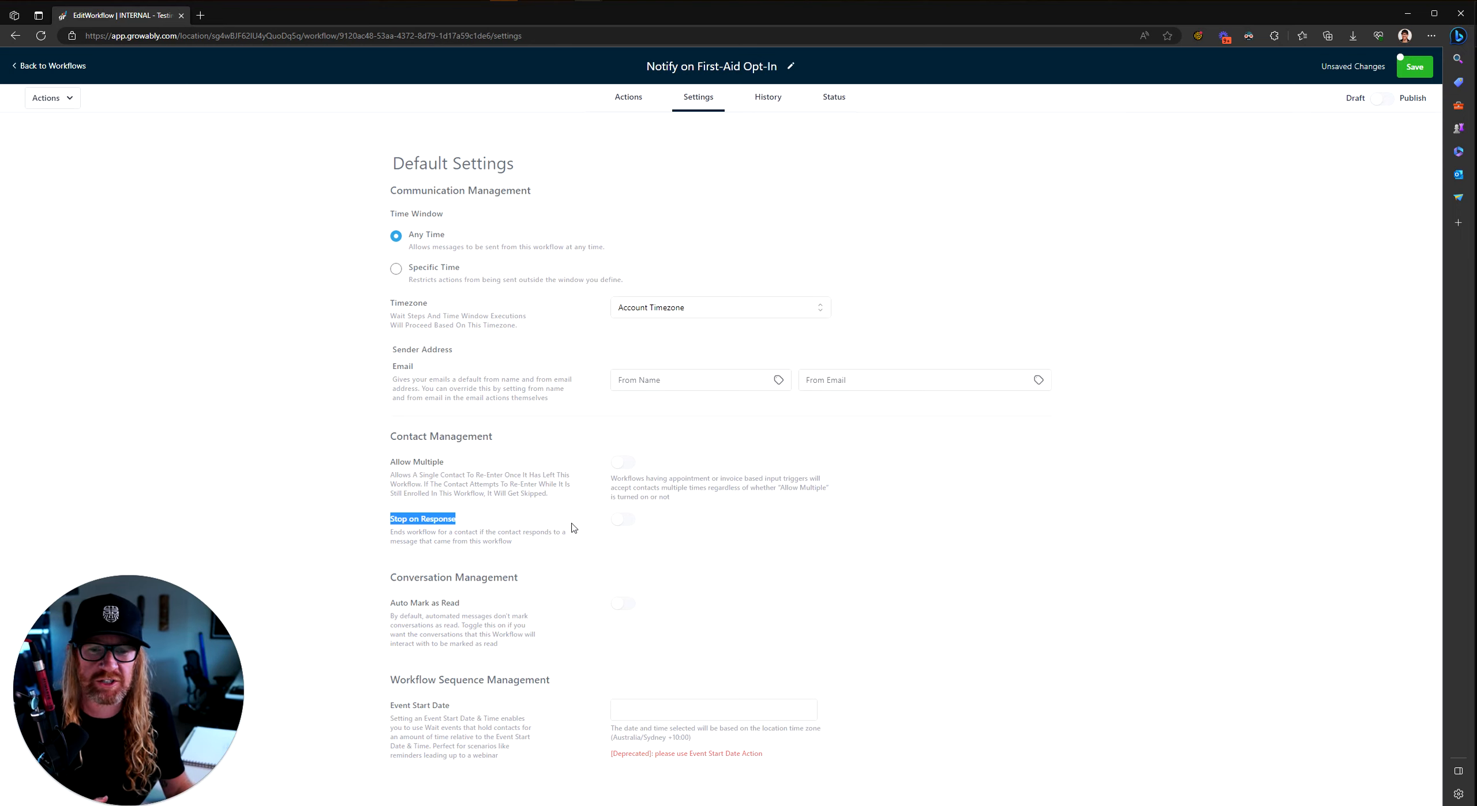
click(597, 532)
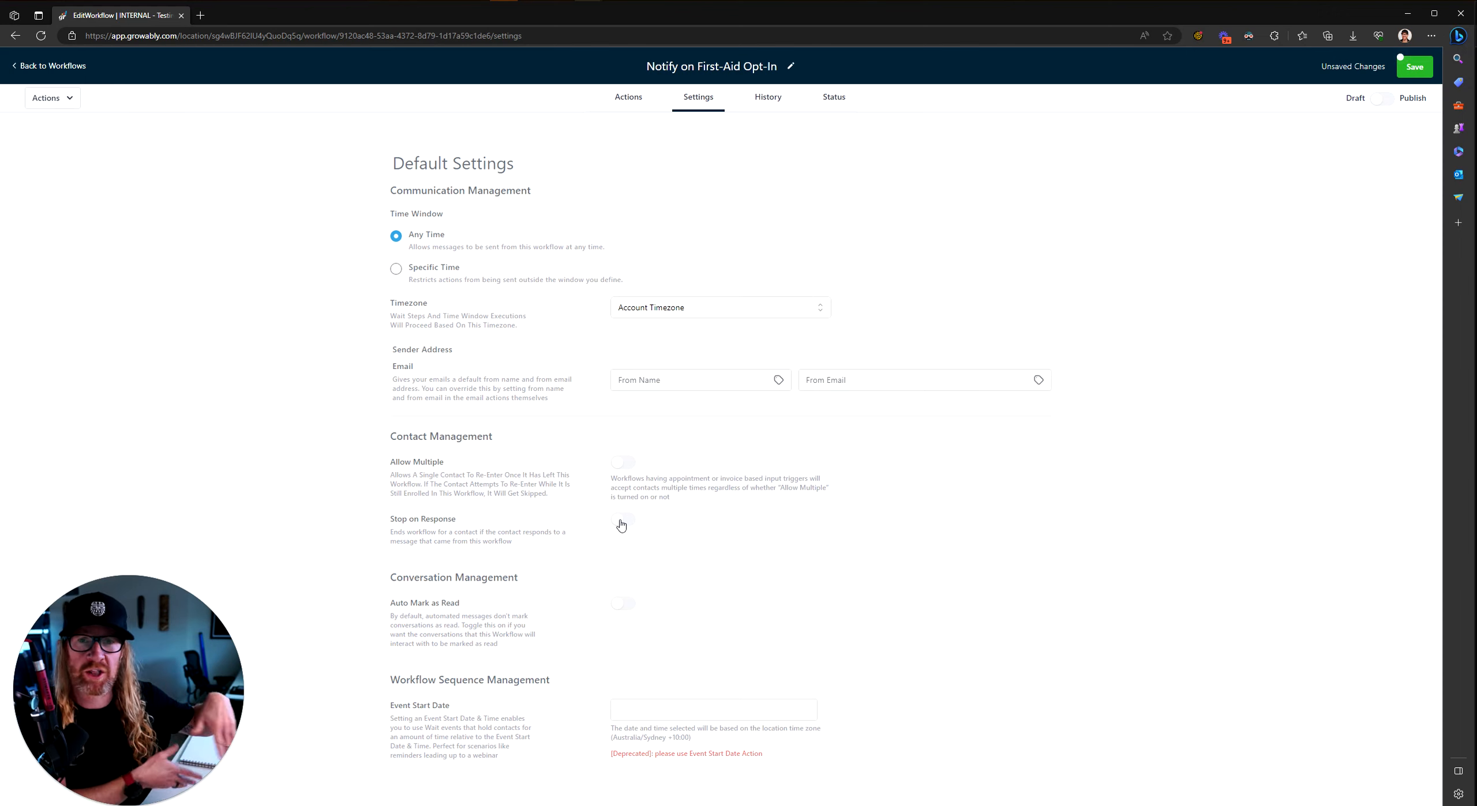